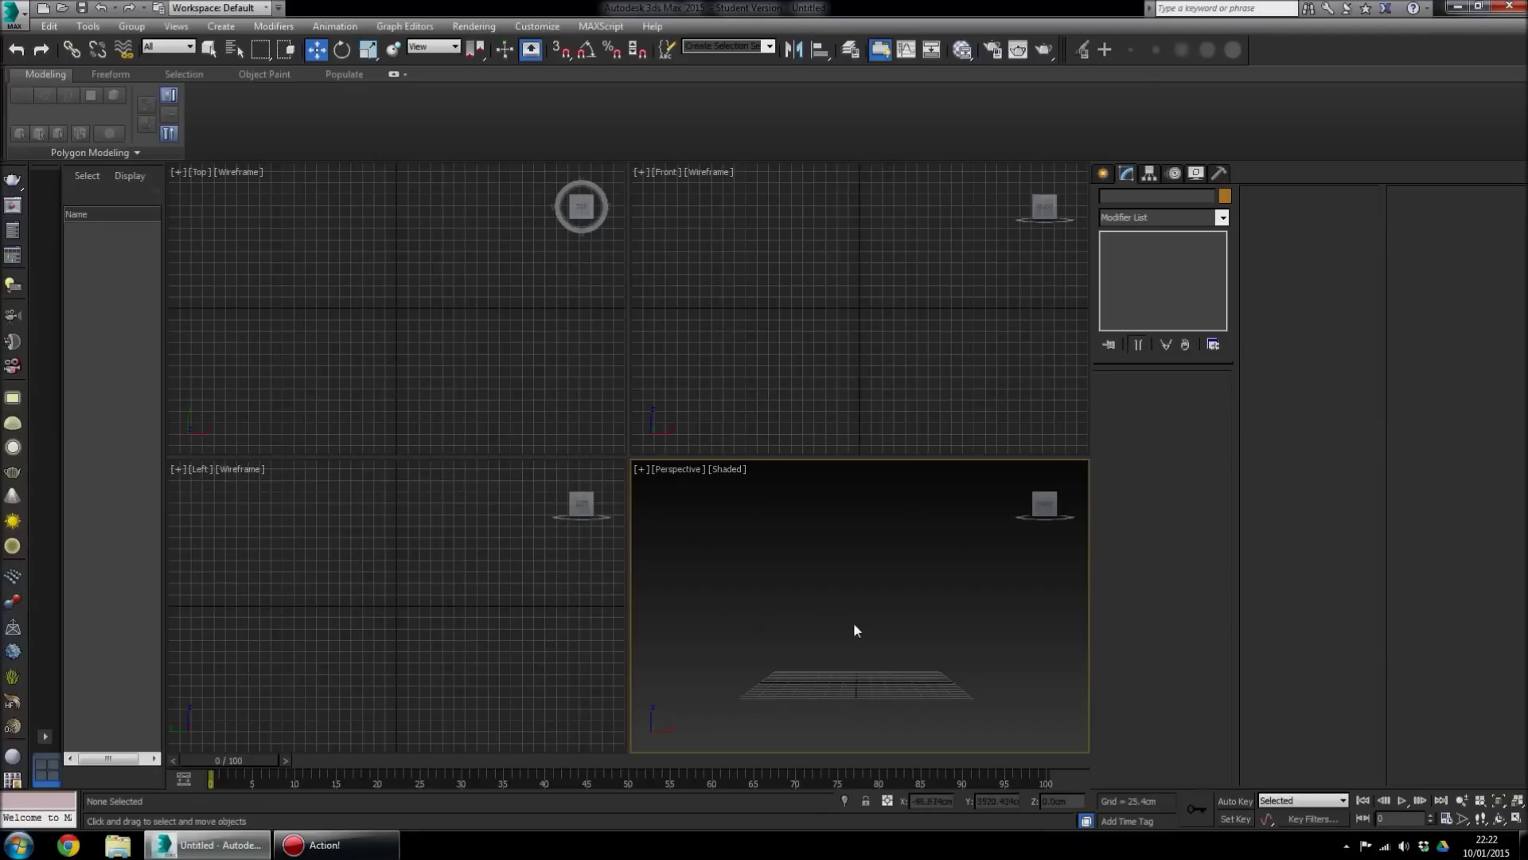
Maximize the Perspective viewport so it fills the whole view area
{"action": "mouse_move", "coordinate": [854, 629]}
{"action": "middle_mouse_down"}
{"action": "mouse_move", "coordinate": [832, 634]}
{"action": "mouse_move", "coordinate": [840, 618]}
{"action": "middle_mouse_up"}
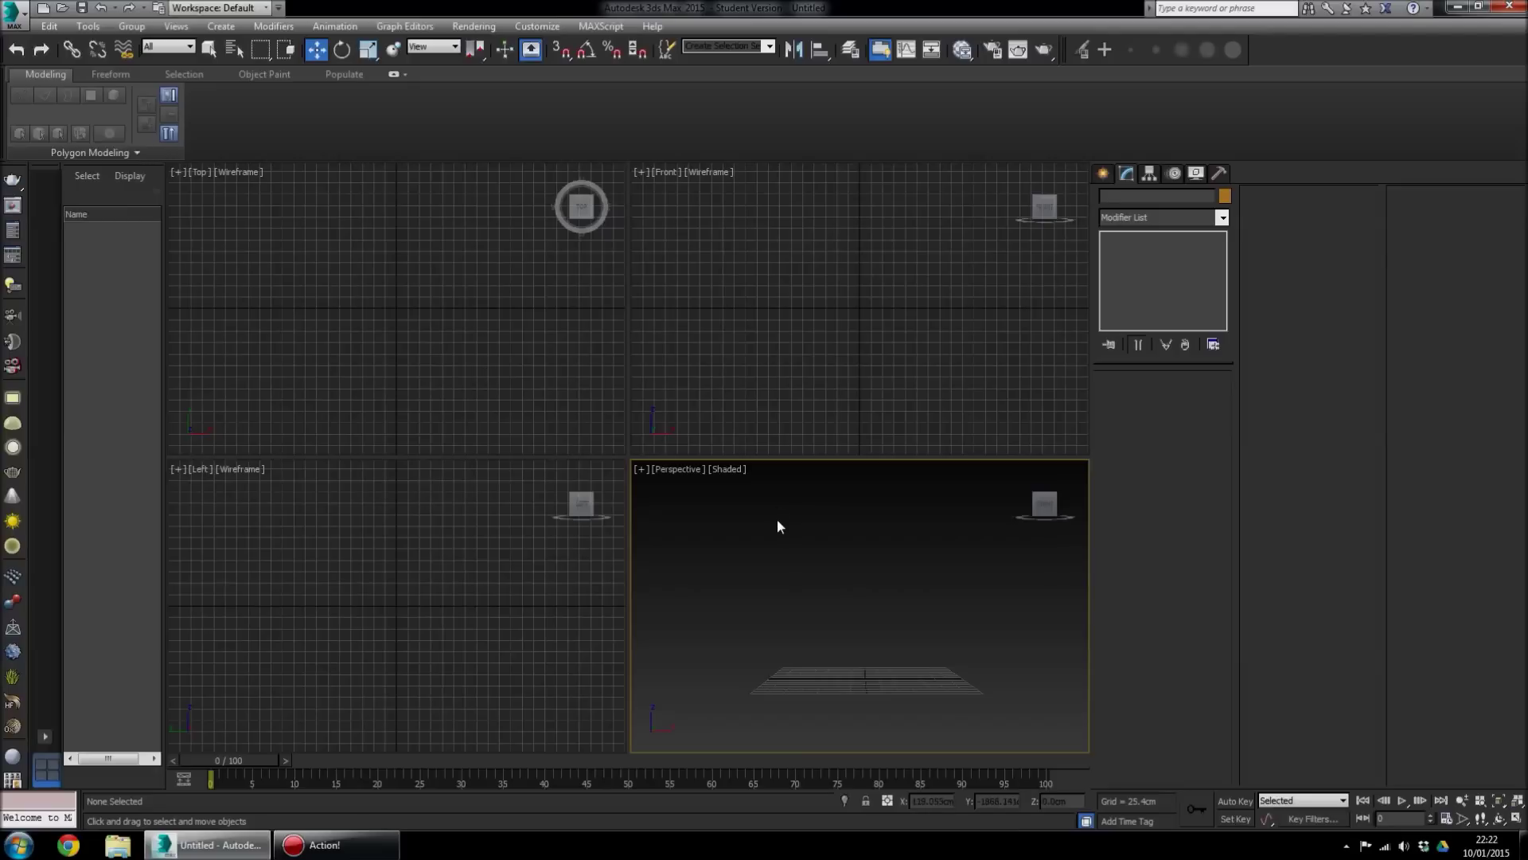
{"action": "key", "text": "alt+w"}
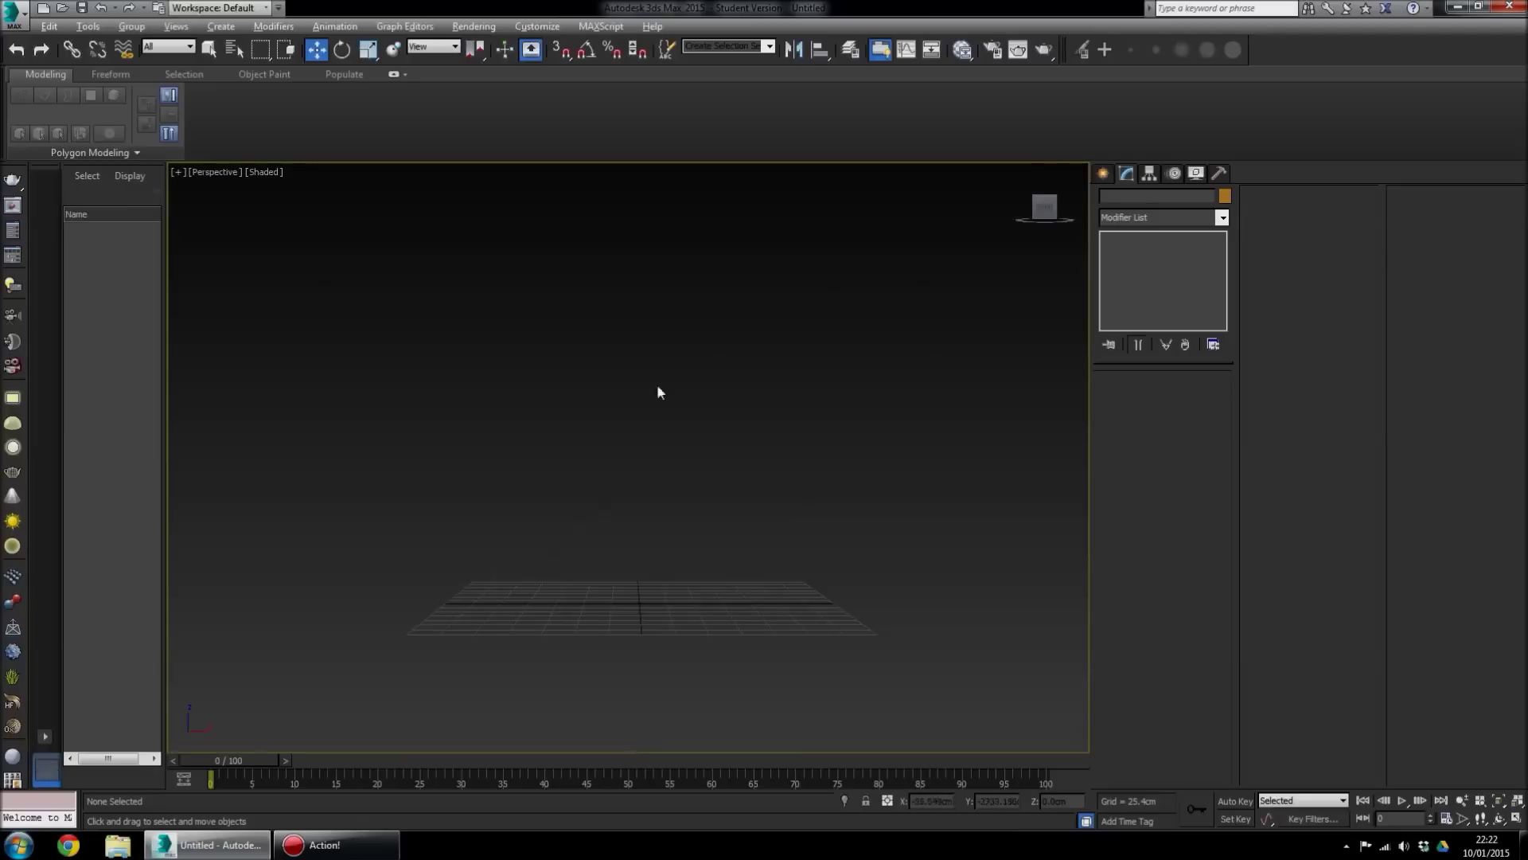
{"action": "middle_click_drag", "start_coordinate": [648, 450], "coordinate": [759, 505], "text": "alt"}
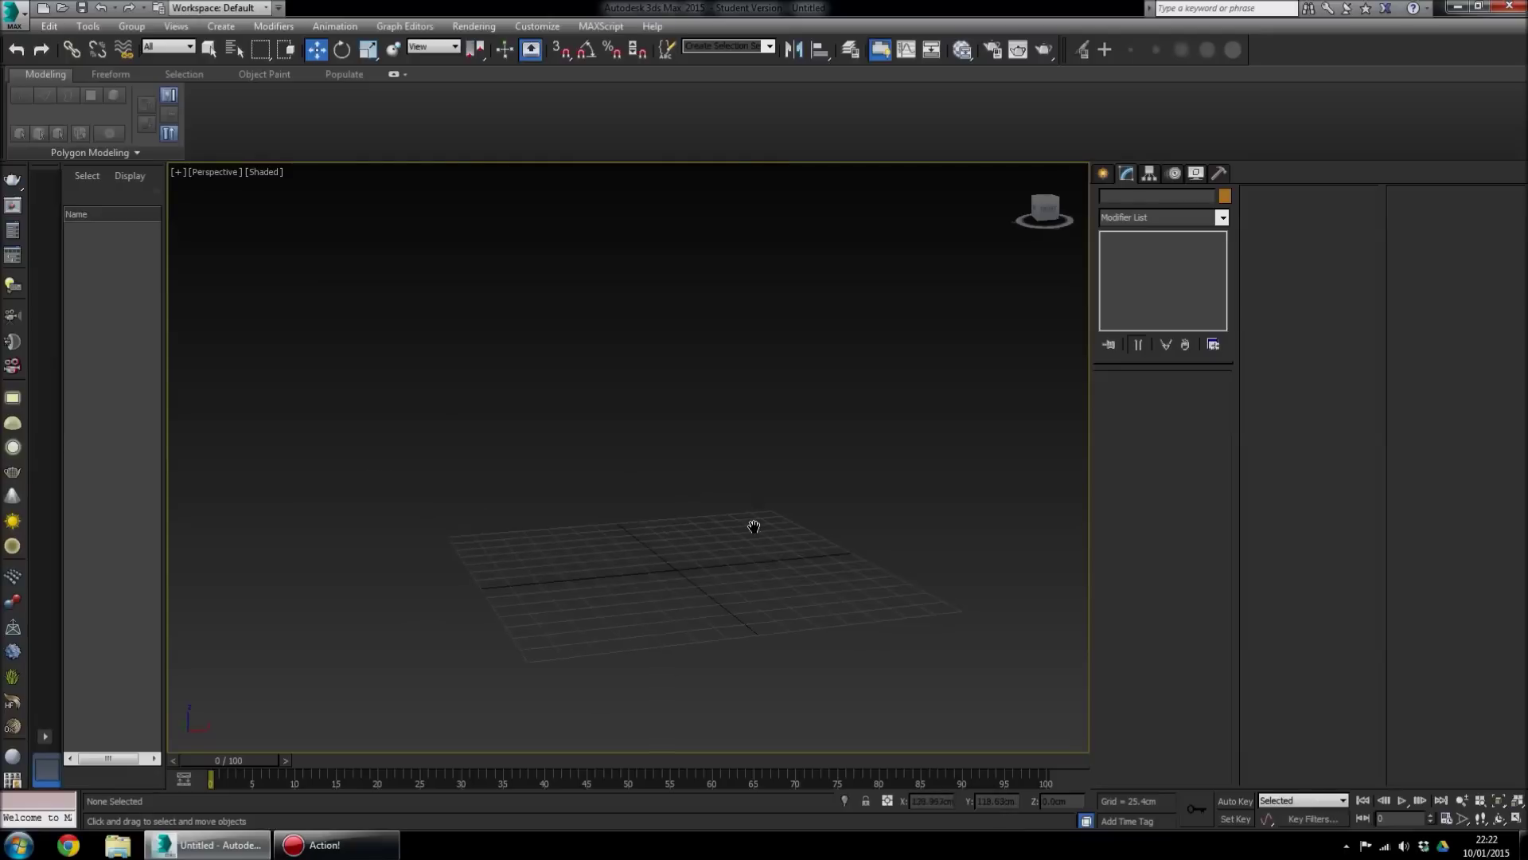
{"action": "key", "text": "alt+w"}
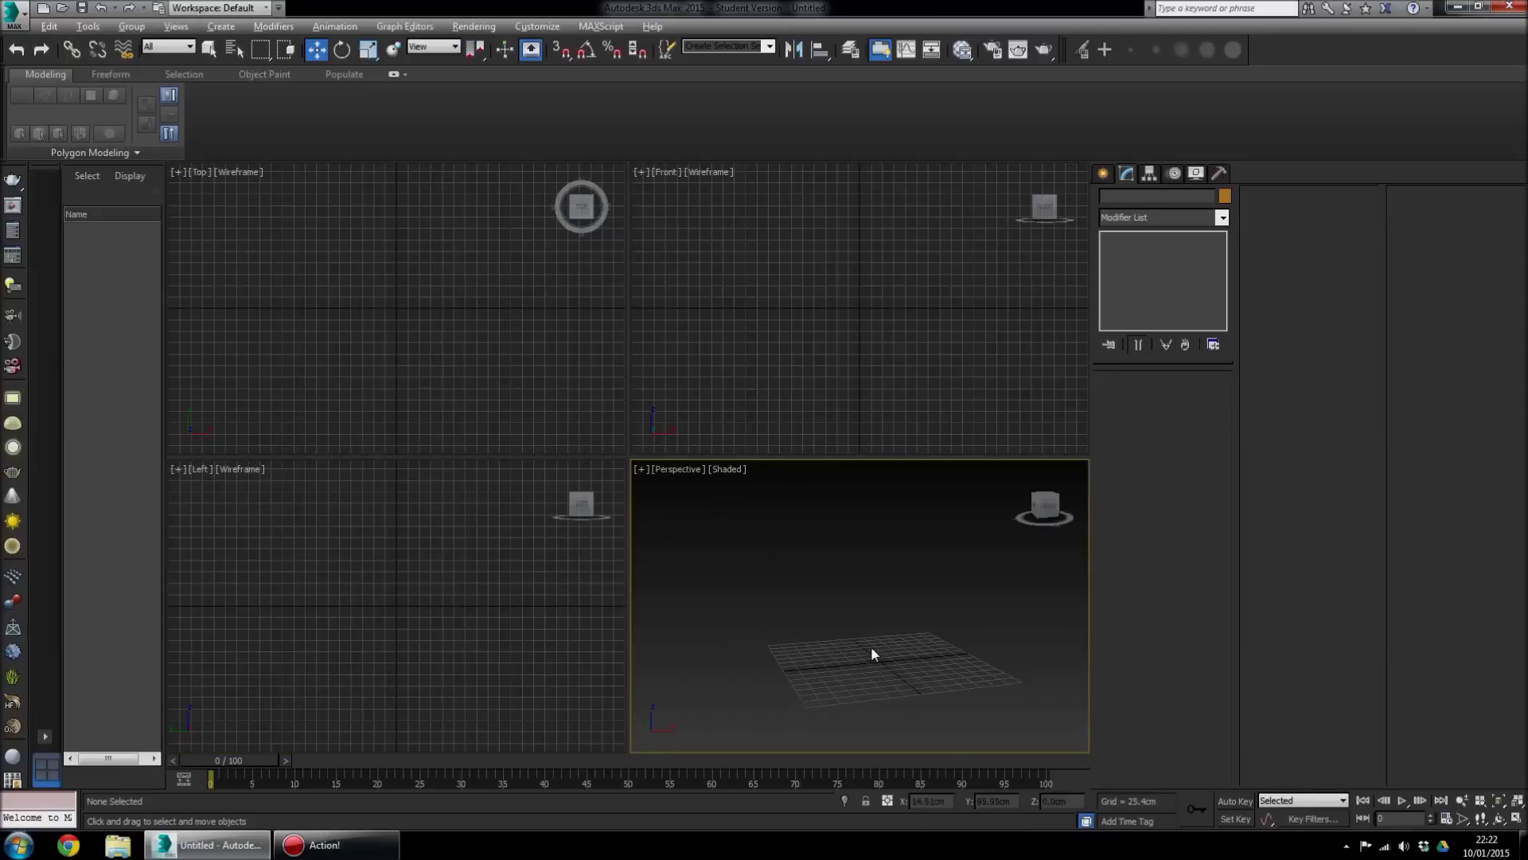
{"action": "key", "text": "alt+w"}
{"action": "middle_click_drag", "start_coordinate": [834, 575], "coordinate": [791, 563]}
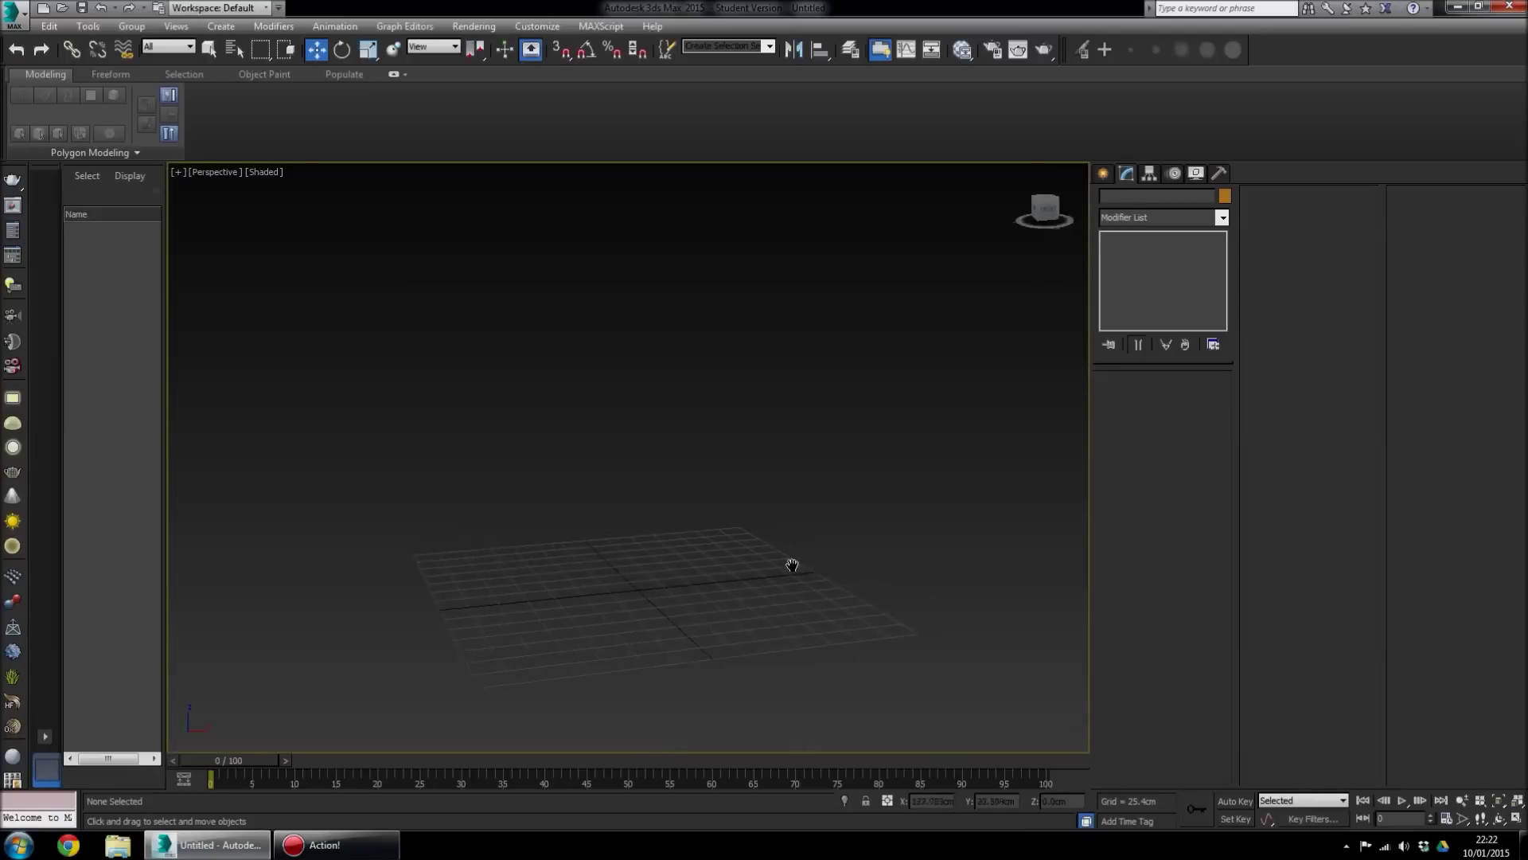
{"action": "mouse_move", "coordinate": [1045, 209]}
{"action": "left_mouse_down"}
{"action": "mouse_move", "coordinate": [1052, 227]}
{"action": "mouse_move", "coordinate": [1048, 205]}
{"action": "left_mouse_up"}
{"action": "left_click", "coordinate": [1048, 215]}
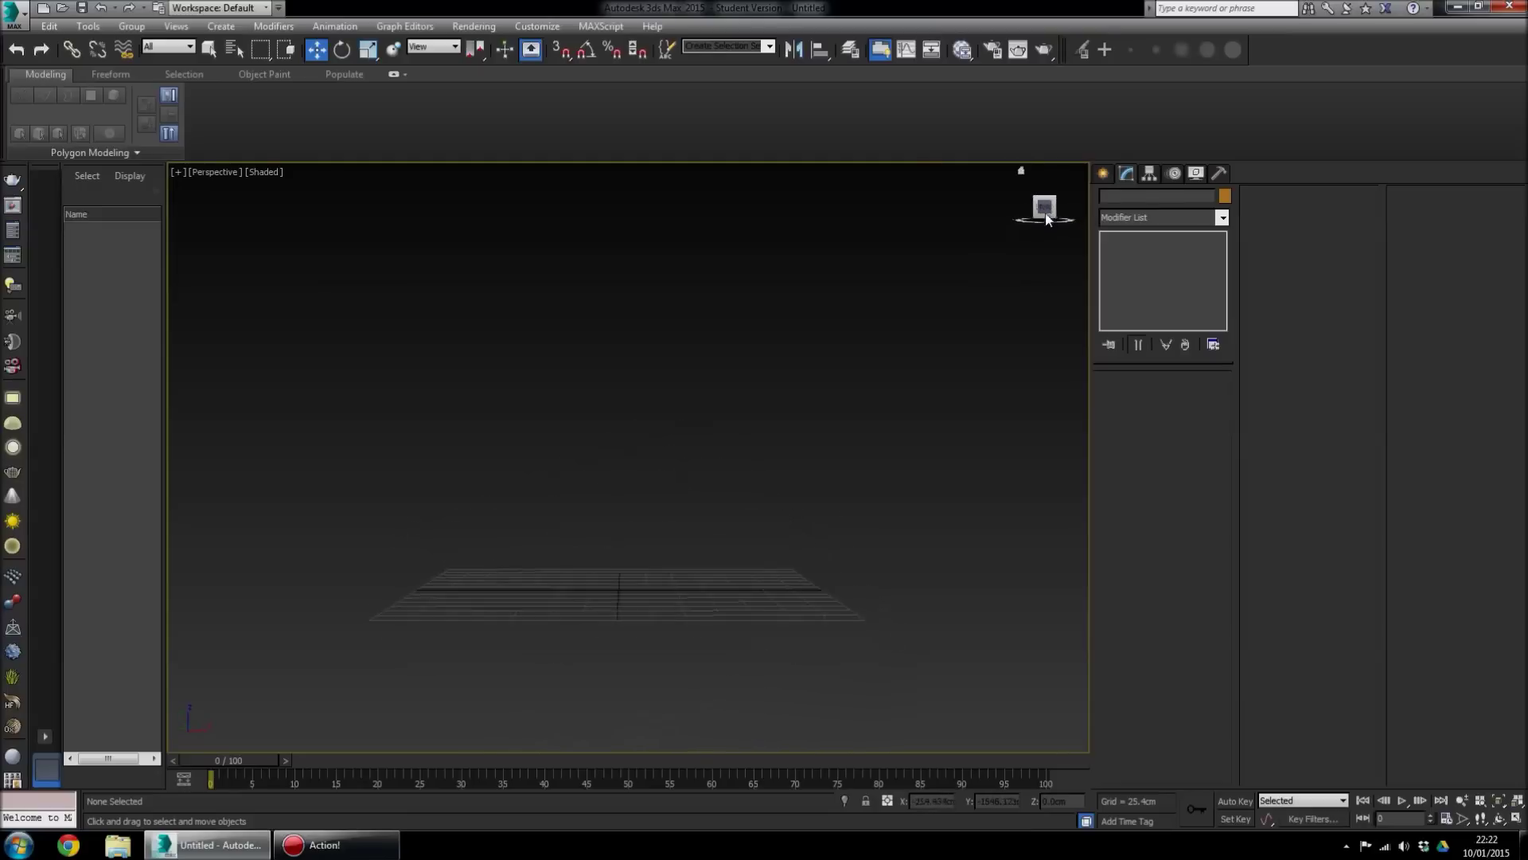
{"action": "mouse_move", "coordinate": [1046, 213]}
{"action": "left_mouse_down"}
{"action": "mouse_move", "coordinate": [1028, 211]}
{"action": "mouse_move", "coordinate": [1050, 212]}
{"action": "left_mouse_up"}
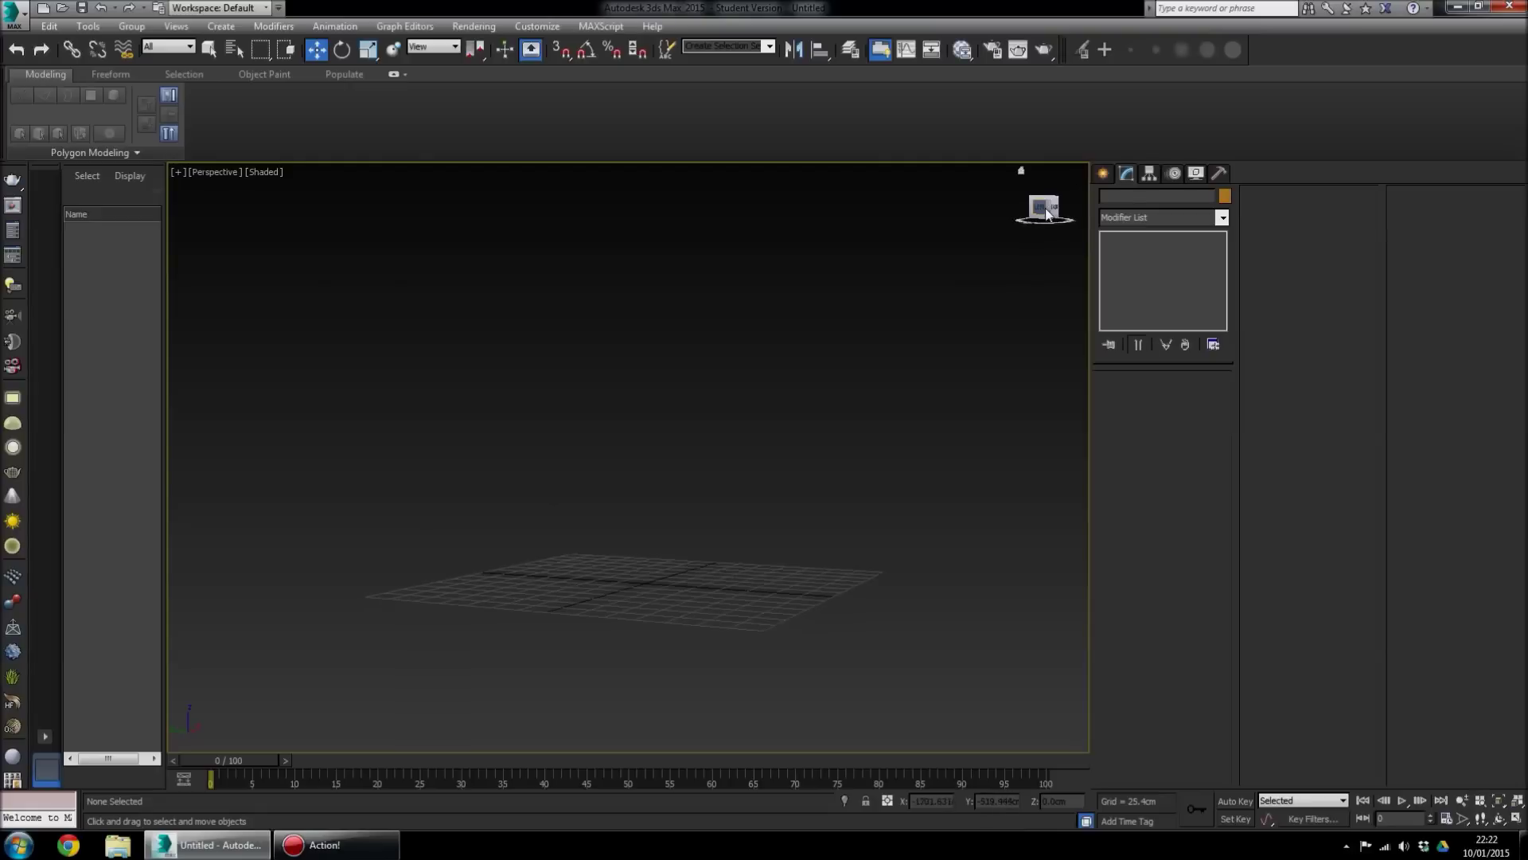
{"action": "mouse_move", "coordinate": [748, 502]}
{"action": "middle_mouse_down"}
{"action": "mouse_move", "coordinate": [713, 528]}
{"action": "mouse_move", "coordinate": [751, 501]}
{"action": "middle_mouse_up"}
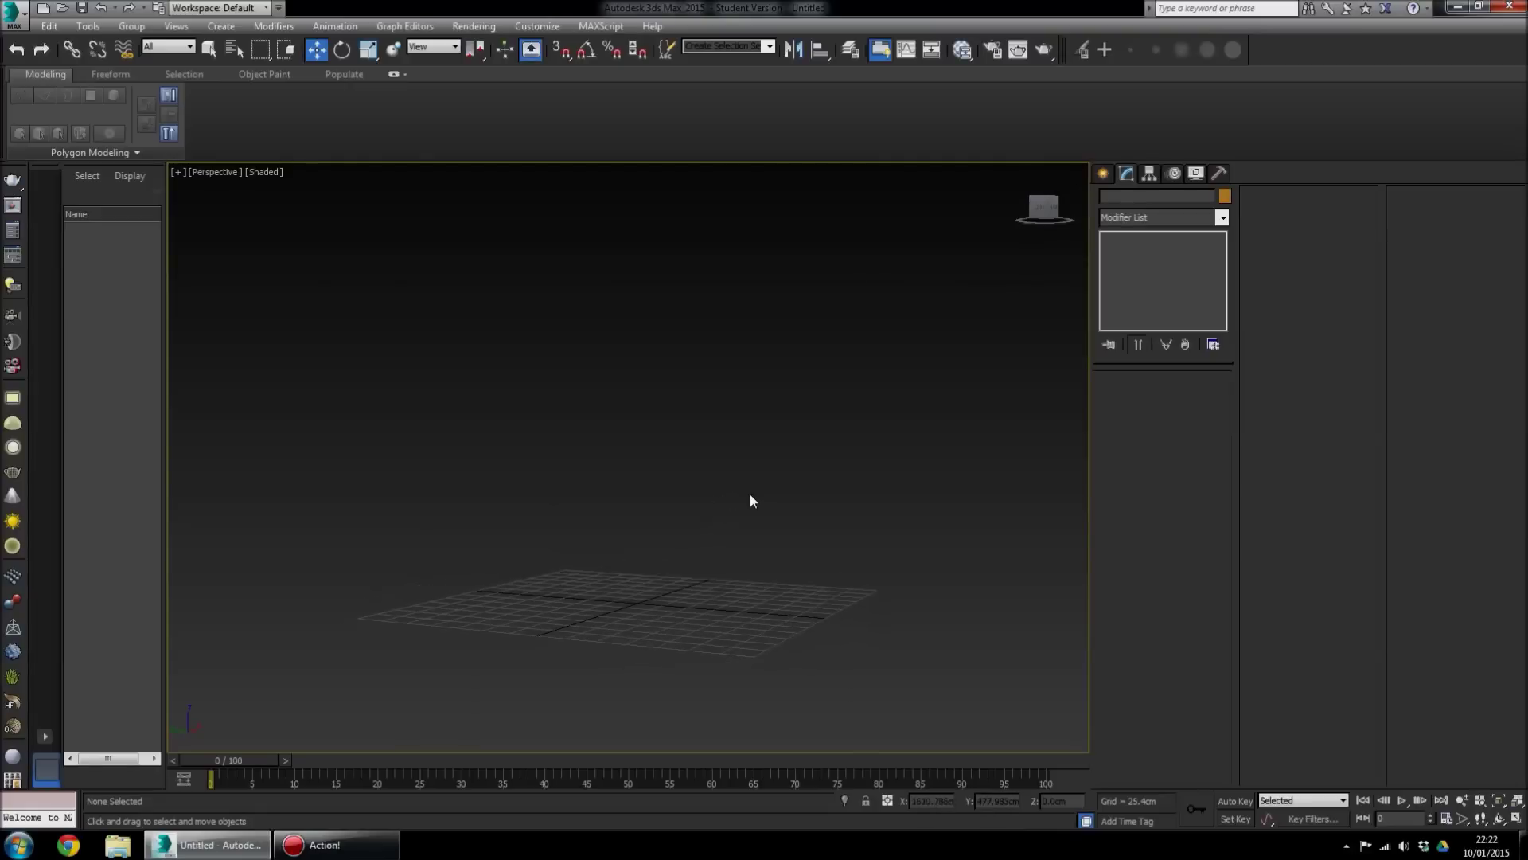
Hide the grid in the Front view, and switch the viewport to the Top view
{"action": "key", "text": "f"}
{"action": "mouse_move", "coordinate": [661, 487]}
{"action": "middle_mouse_down"}
{"action": "mouse_move", "coordinate": [699, 497]}
{"action": "mouse_move", "coordinate": [651, 501]}
{"action": "middle_mouse_up"}
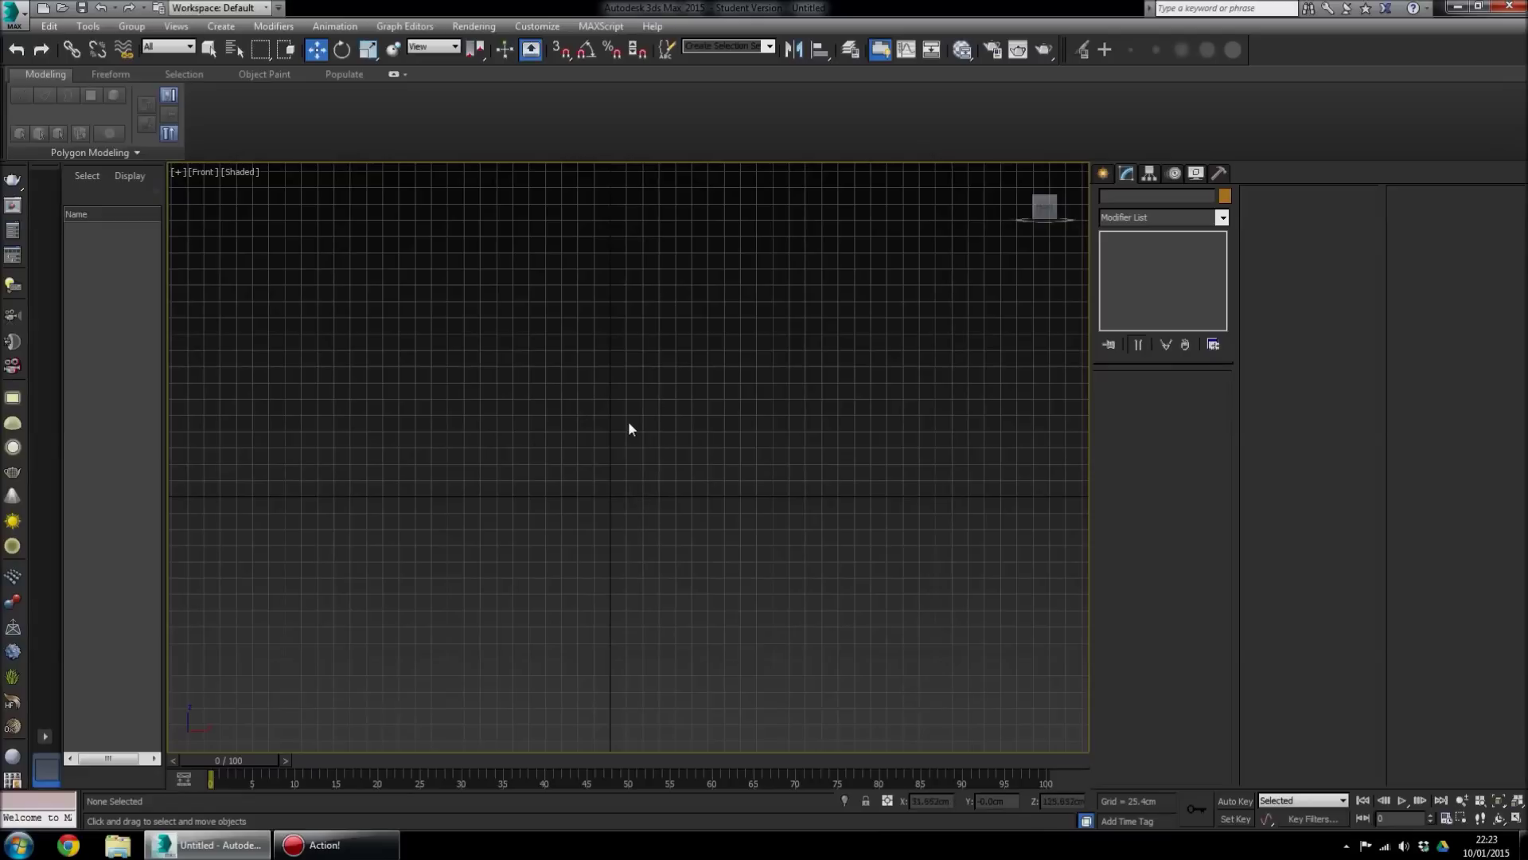
{"action": "key", "text": "g"}
{"action": "middle_click_drag", "start_coordinate": [611, 434], "coordinate": [558, 468]}
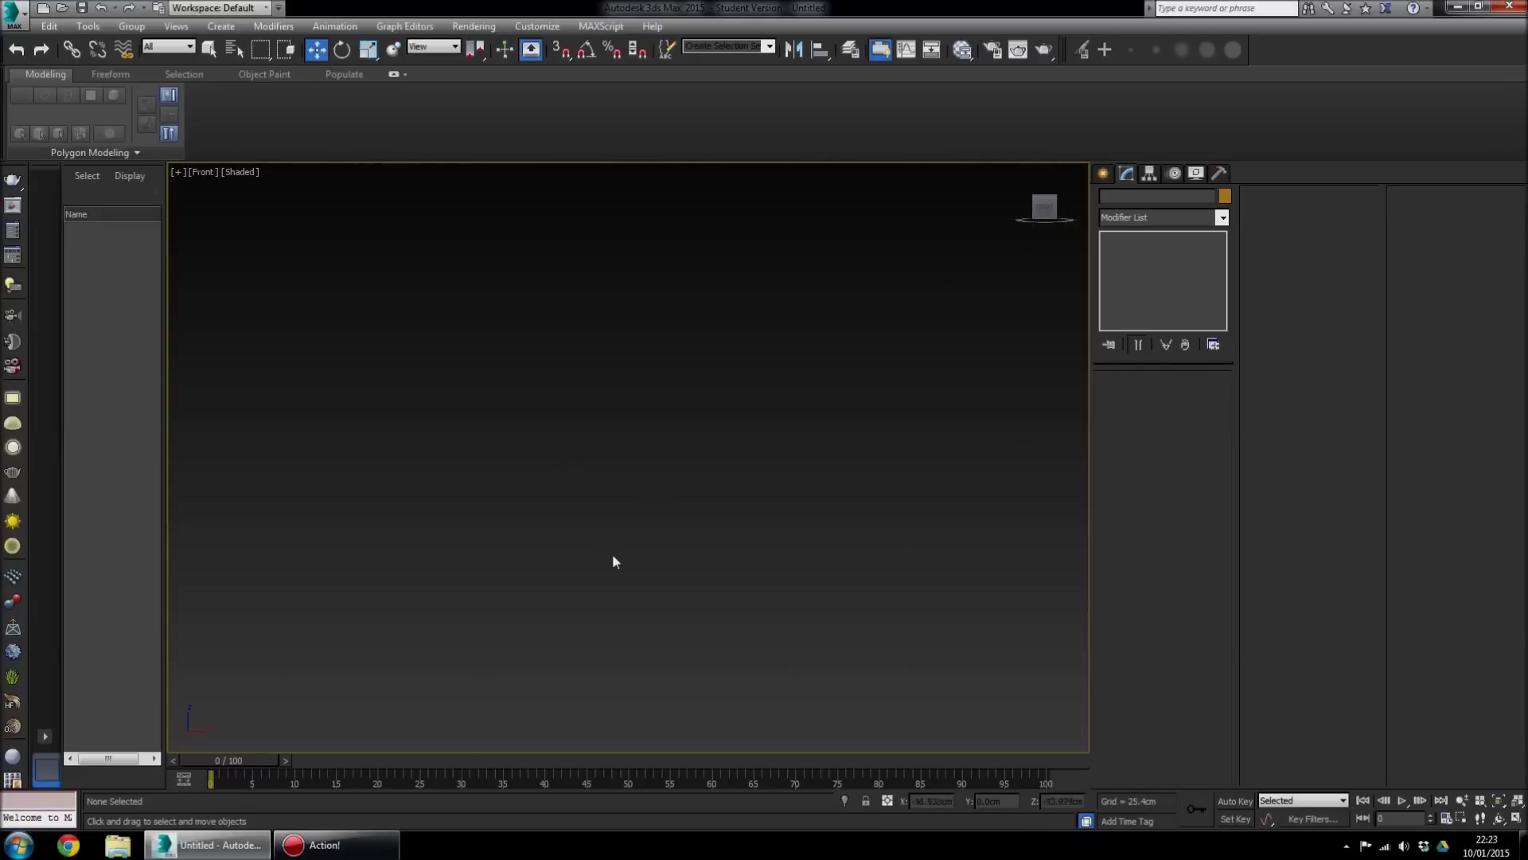
{"action": "mouse_move", "coordinate": [1073, 182]}
{"action": "key", "text": "t"}
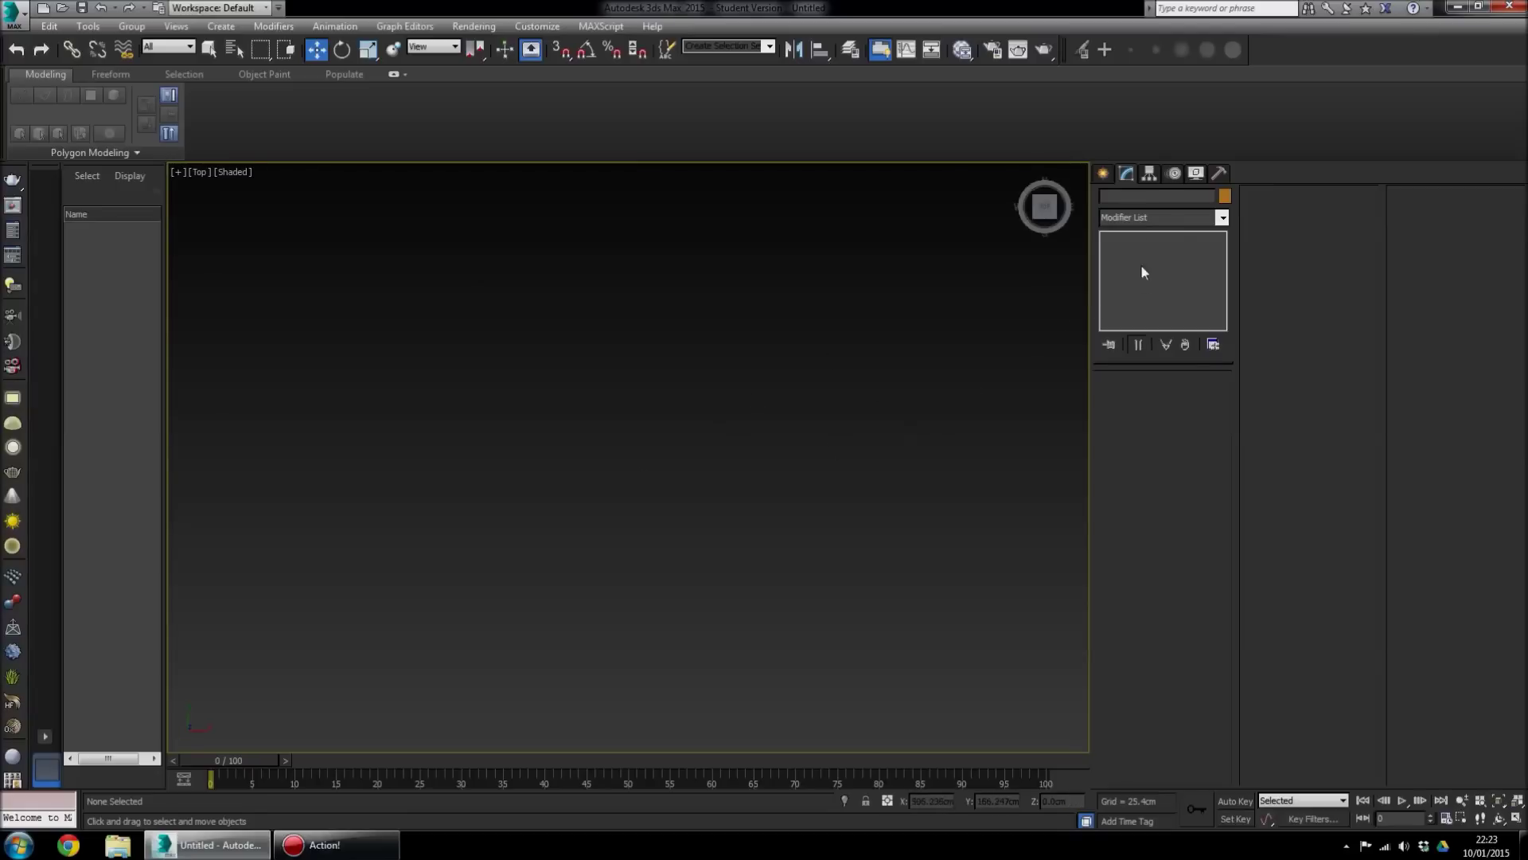
{"action": "mouse_move", "coordinate": [1046, 210]}
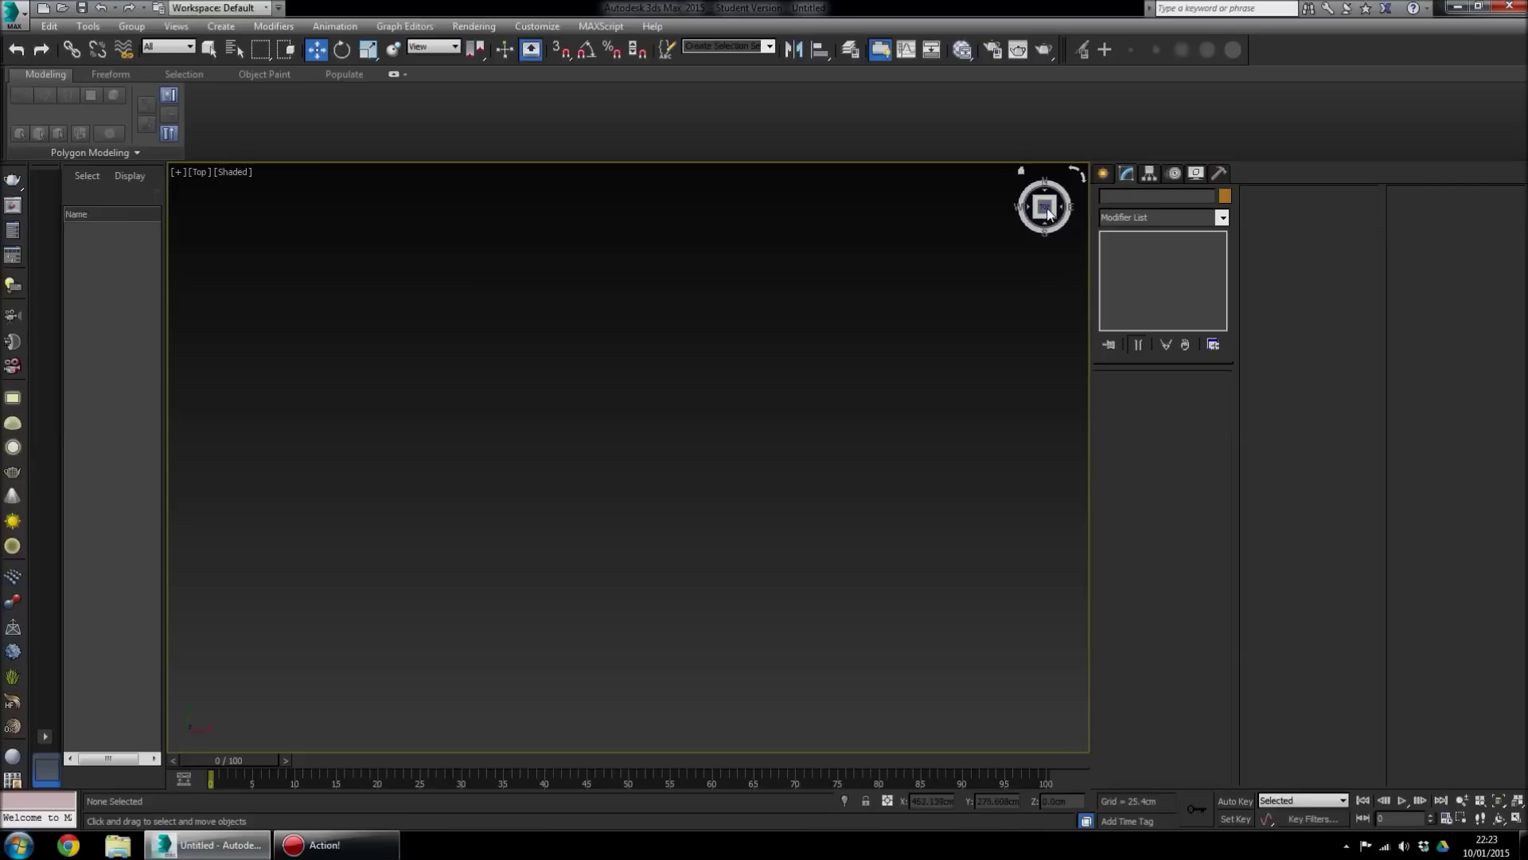
Create a standard primitive cylinder about 128 cm in radius and 360 cm high near the middle of the Top view
{"action": "left_click", "coordinate": [1103, 175]}
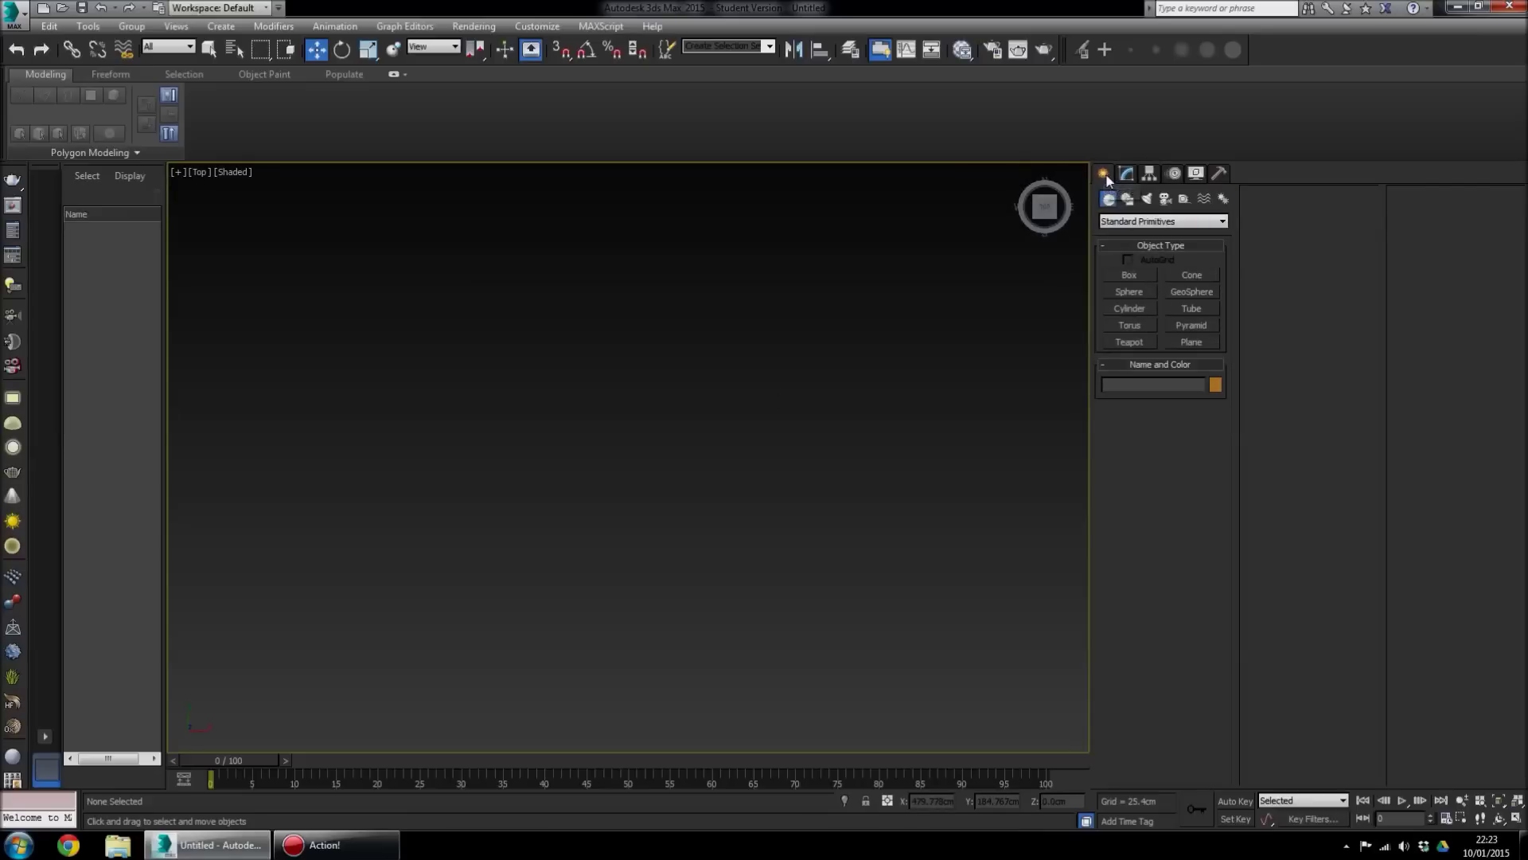
{"action": "left_click", "coordinate": [1134, 310]}
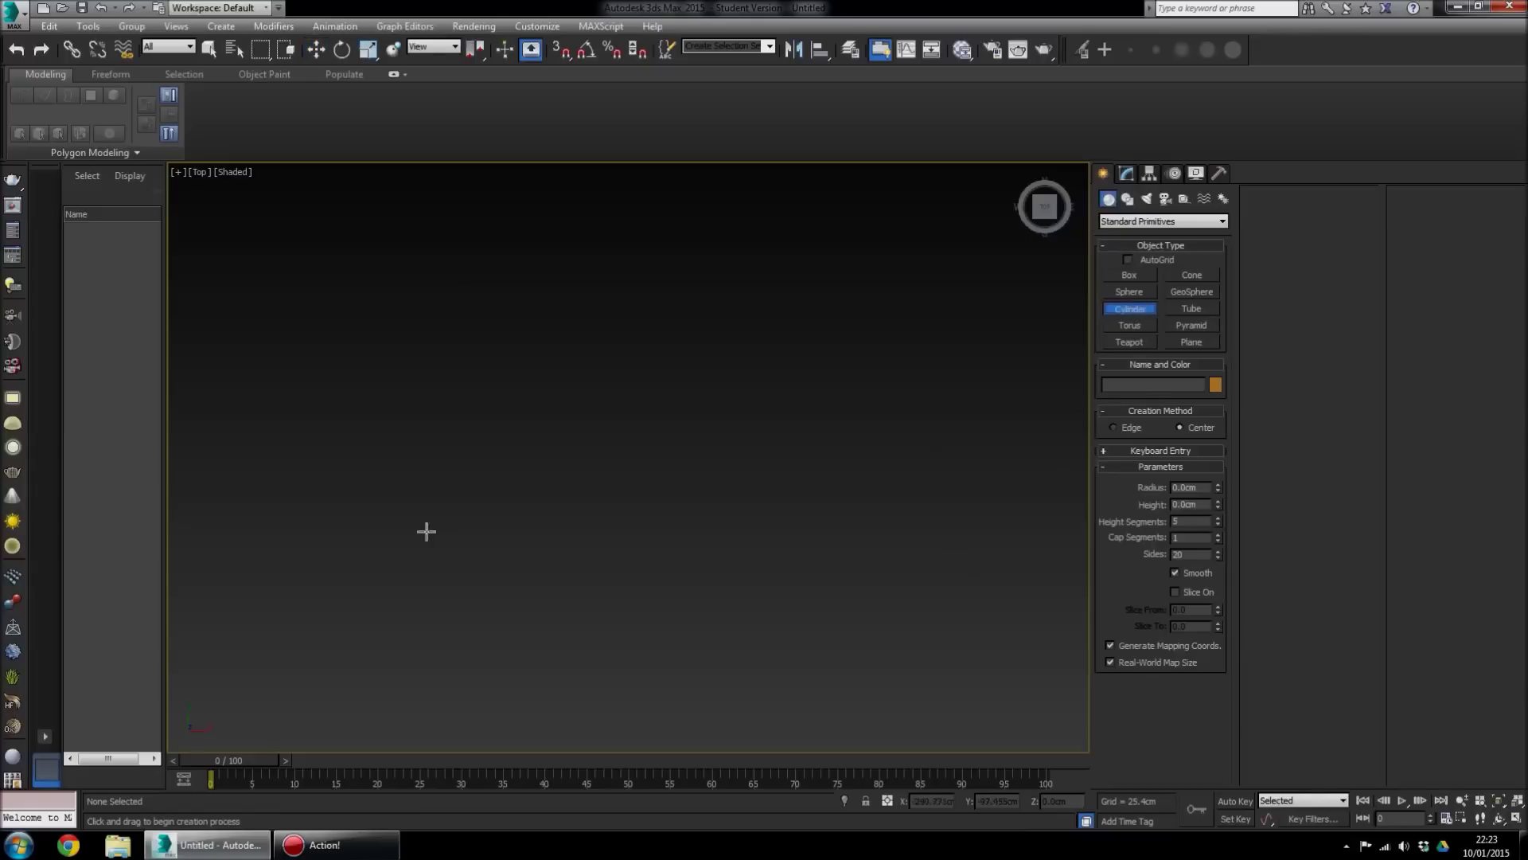
{"action": "left_click_drag", "start_coordinate": [603, 468], "coordinate": [682, 550]}
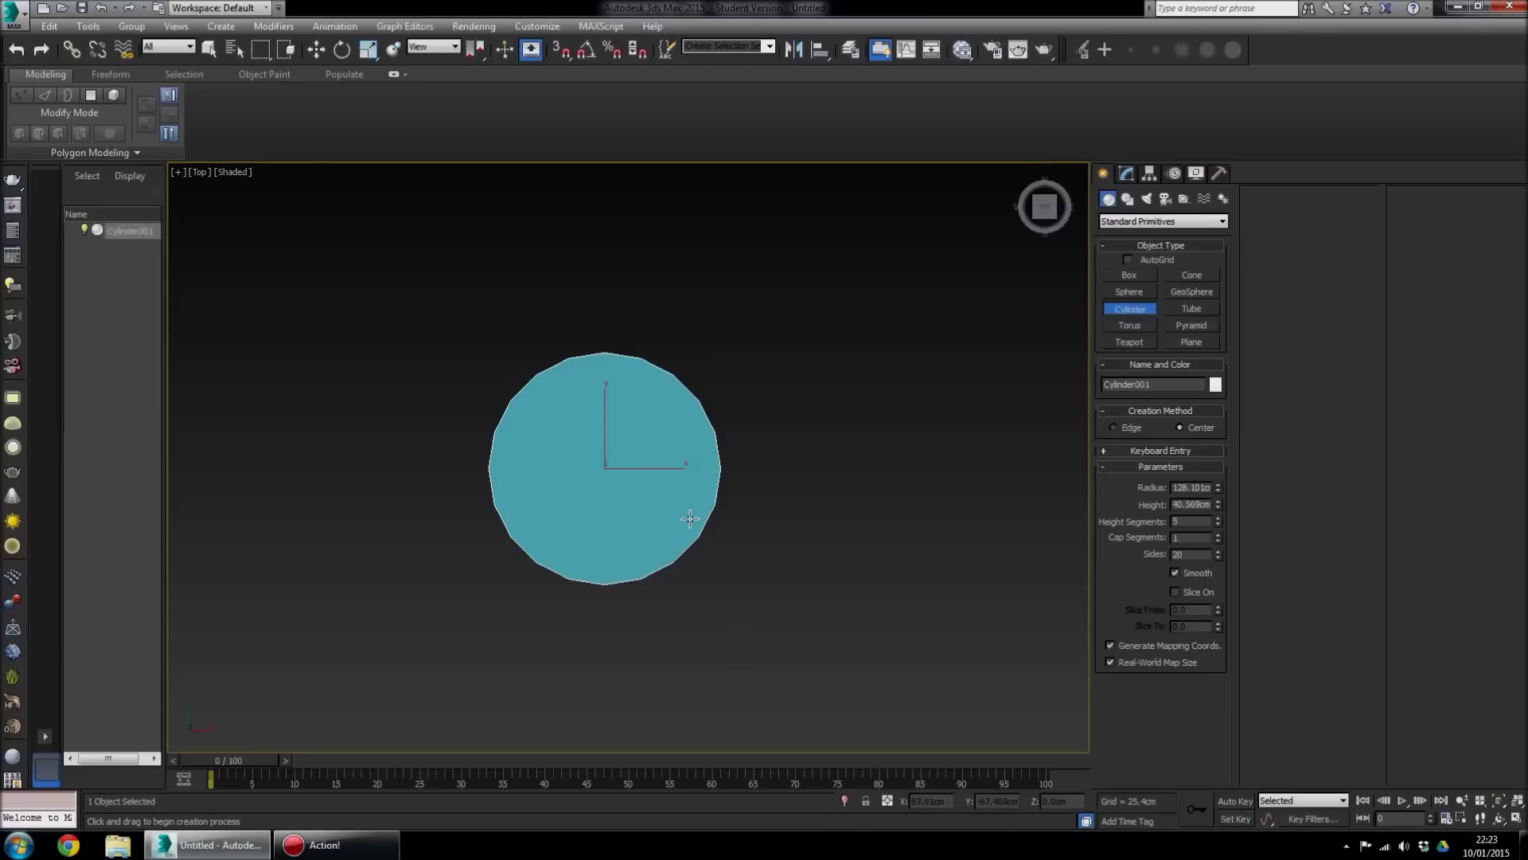
{"action": "key", "text": "f"}
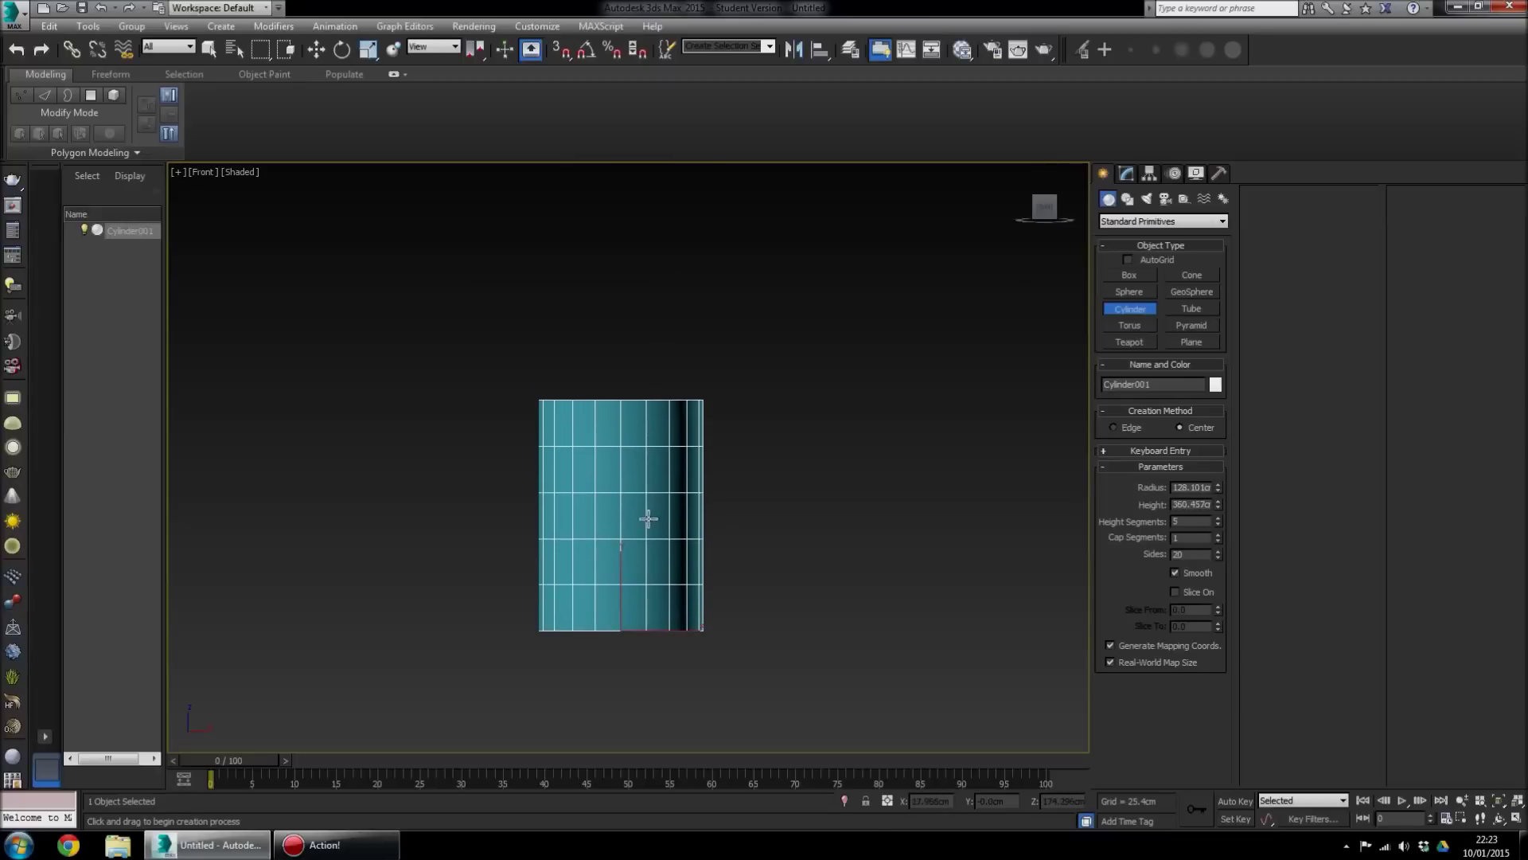
{"action": "middle_click_drag", "start_coordinate": [647, 519], "coordinate": [693, 557], "text": "alt"}
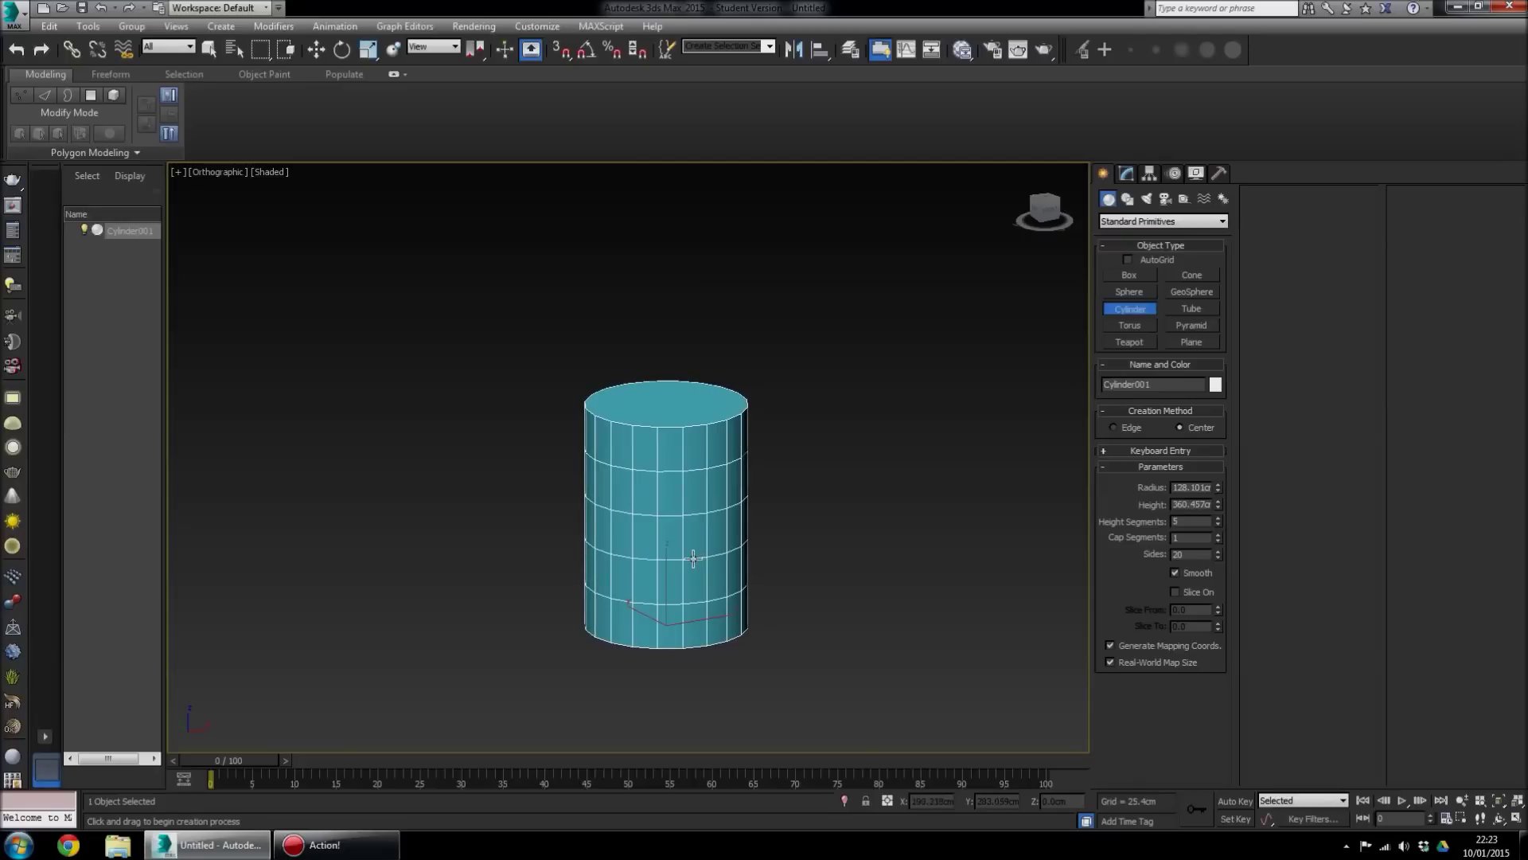
Add an Edit Poly modifier to the cylinder
{"action": "key", "text": "f"}
{"action": "middle_click_drag", "start_coordinate": [674, 519], "coordinate": [747, 610]}
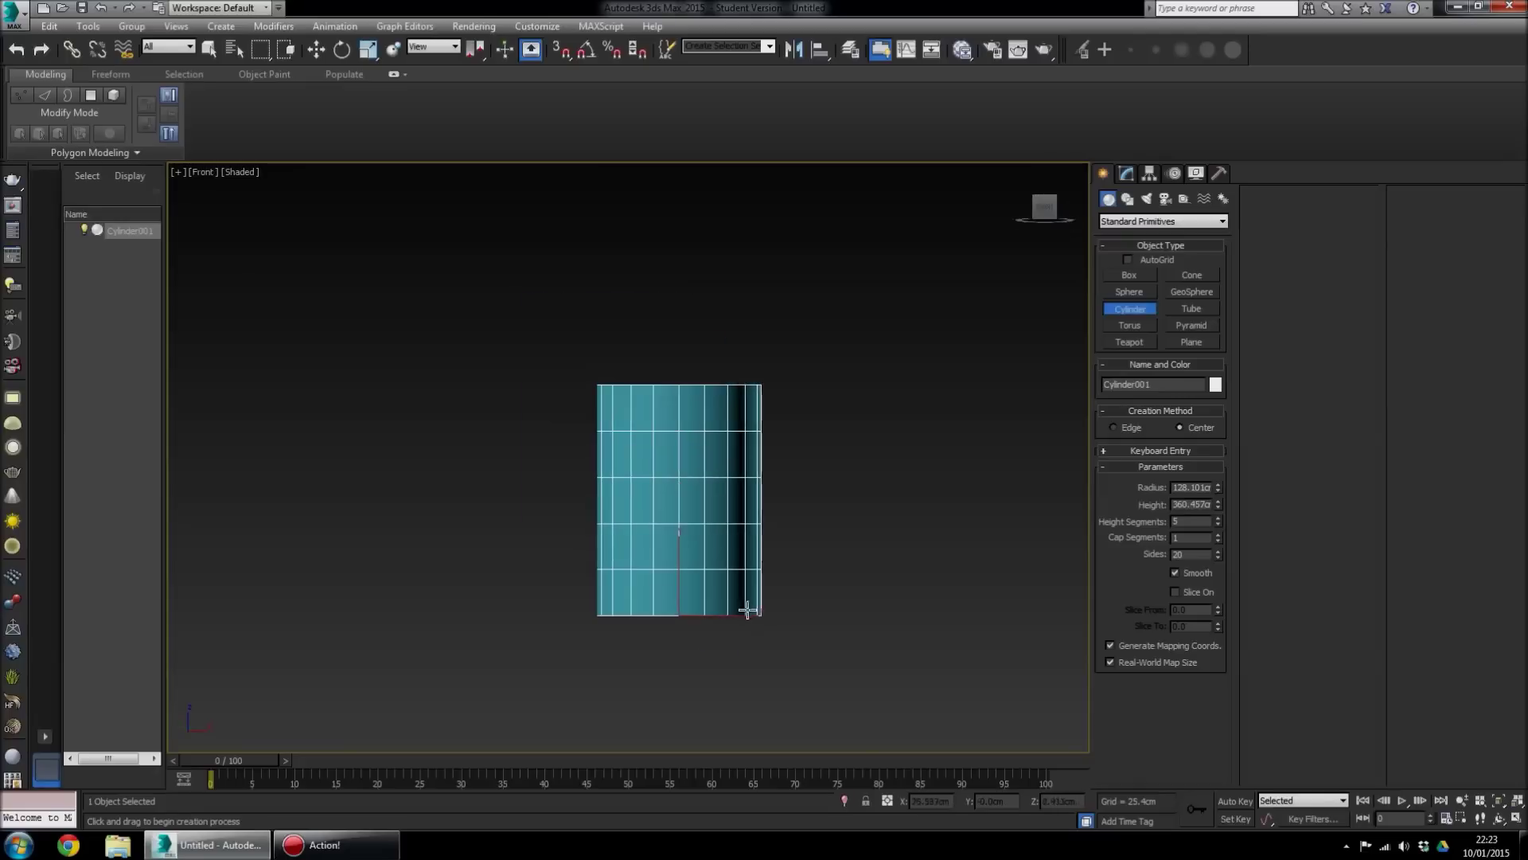
{"action": "scroll", "coordinate": [699, 530], "scroll_direction": "up", "scroll_amount": 2}
{"action": "mouse_move", "coordinate": [698, 533]}
{"action": "middle_mouse_down"}
{"action": "mouse_move", "coordinate": [686, 542]}
{"action": "mouse_move", "coordinate": [682, 518]}
{"action": "middle_mouse_up"}
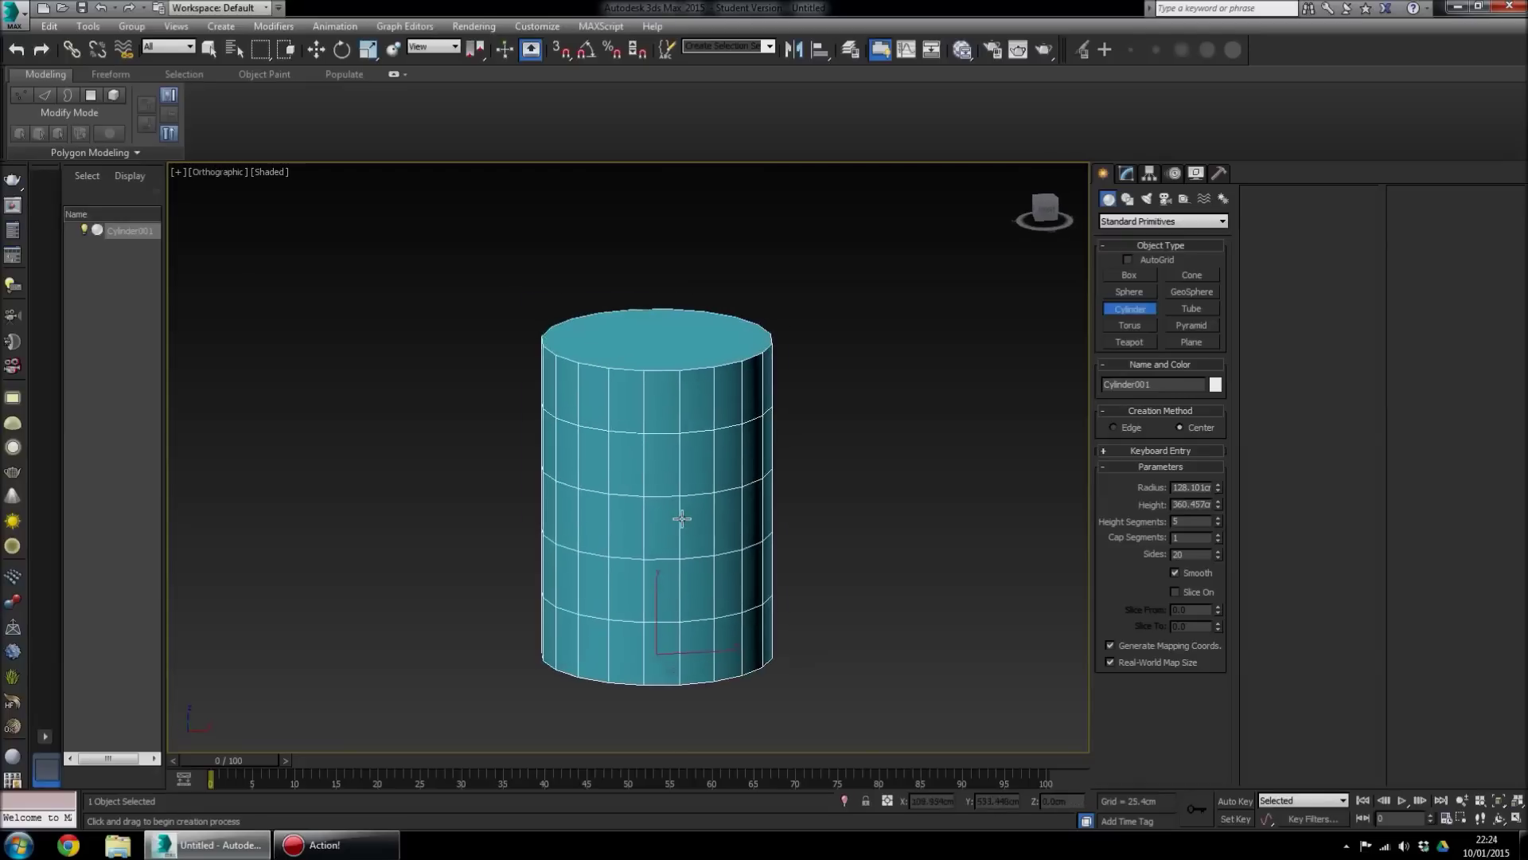
{"action": "mouse_move", "coordinate": [680, 575]}
{"action": "middle_mouse_down", "text": "alt"}
{"action": "mouse_move", "coordinate": [692, 518]}
{"action": "mouse_move", "coordinate": [699, 575]}
{"action": "middle_mouse_up", "text": "alt"}
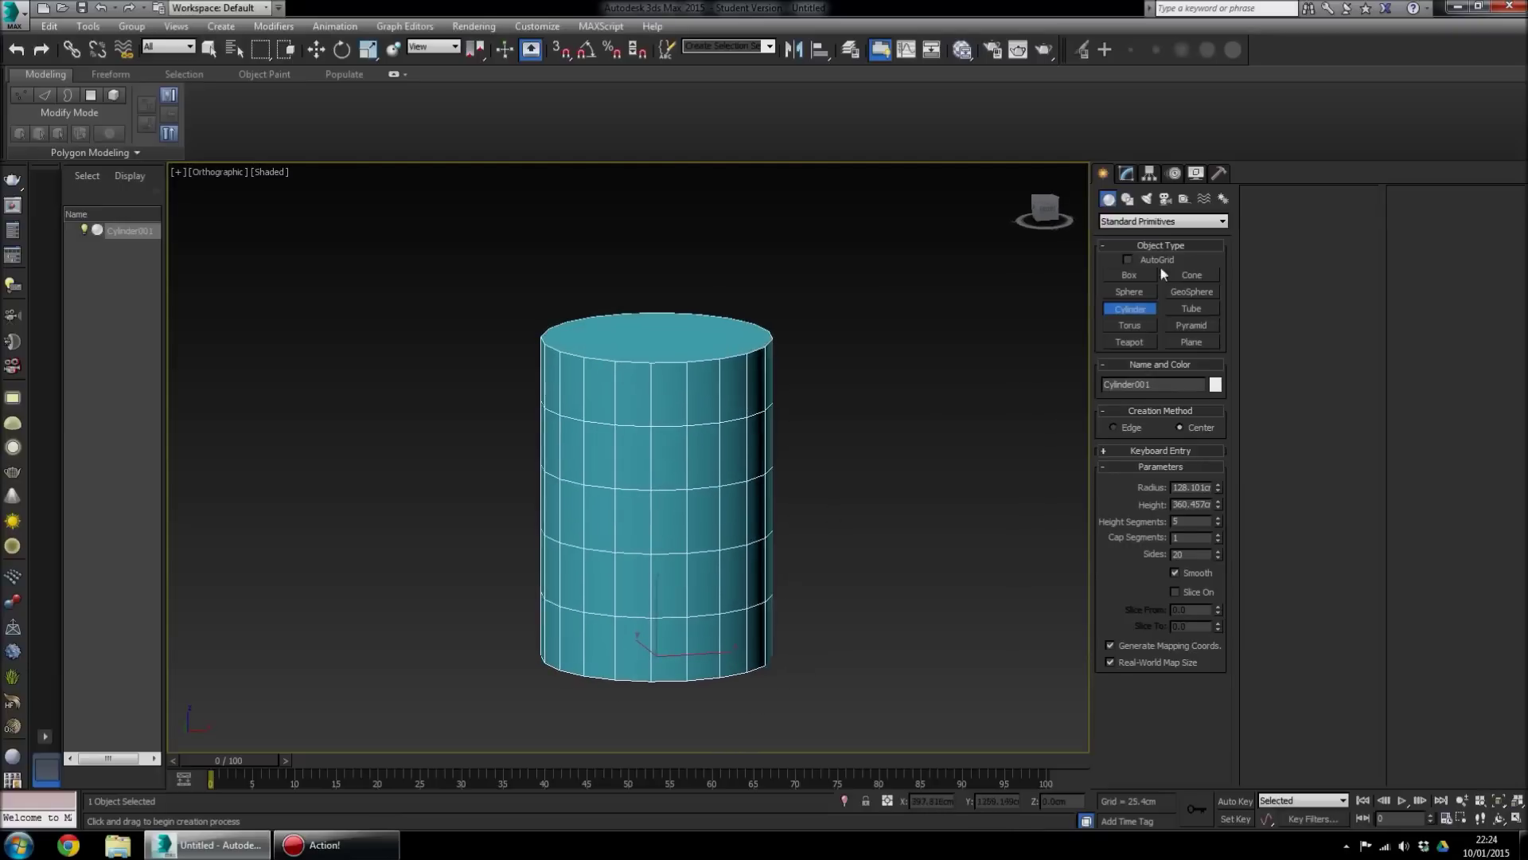
{"action": "left_click", "coordinate": [1126, 175]}
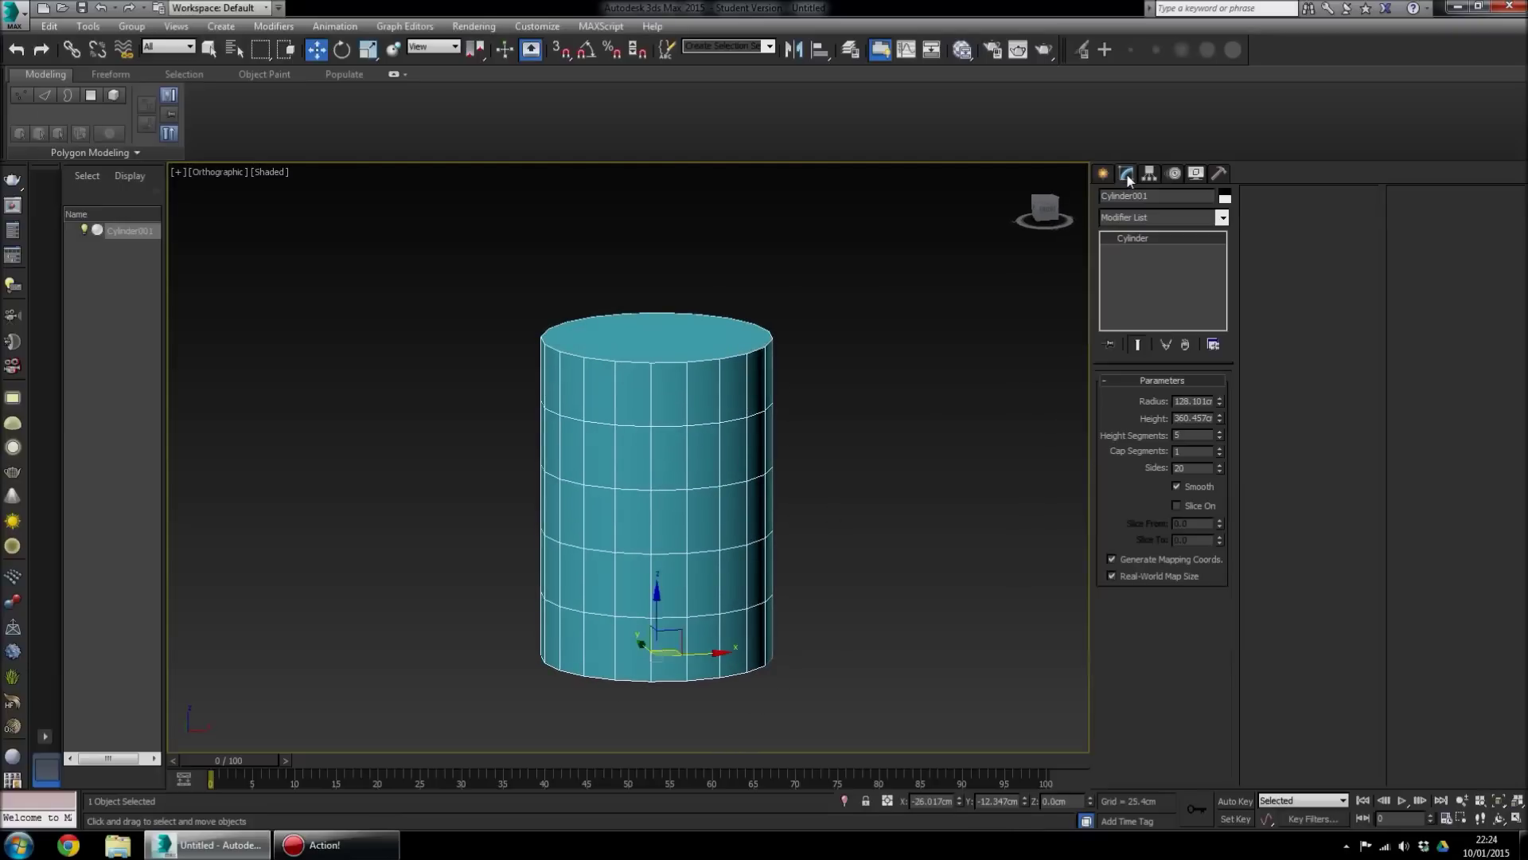
{"action": "left_click", "coordinate": [1136, 217]}
{"action": "left_click", "coordinate": [1134, 217]}
{"action": "left_click", "coordinate": [1172, 223]}
{"action": "scroll", "coordinate": [1174, 677], "scroll_direction": "down", "scroll_amount": 5}
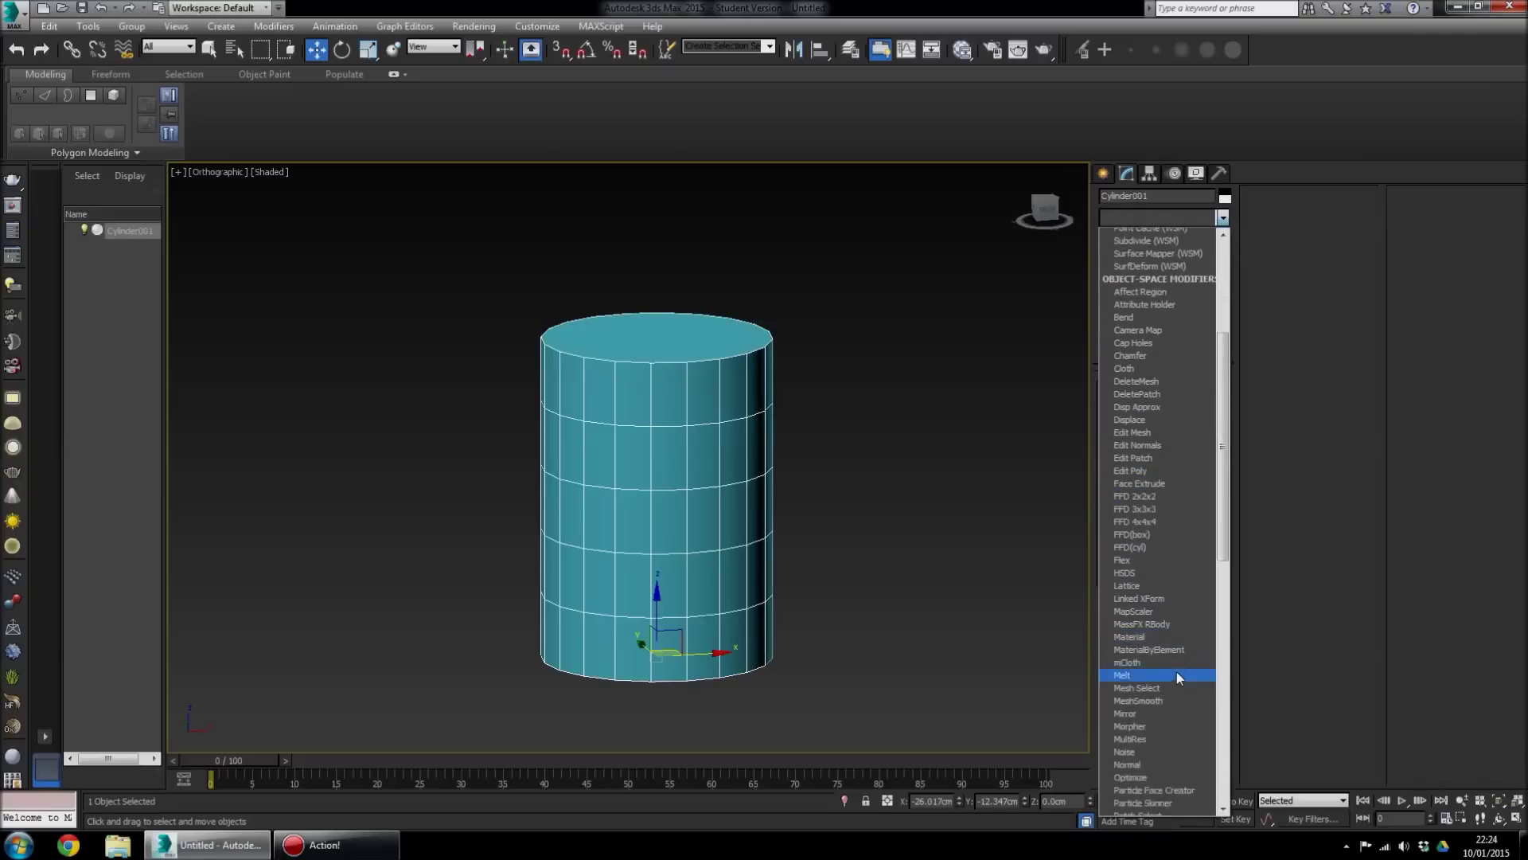
{"action": "scroll", "coordinate": [1177, 671], "scroll_direction": "up", "scroll_amount": 5}
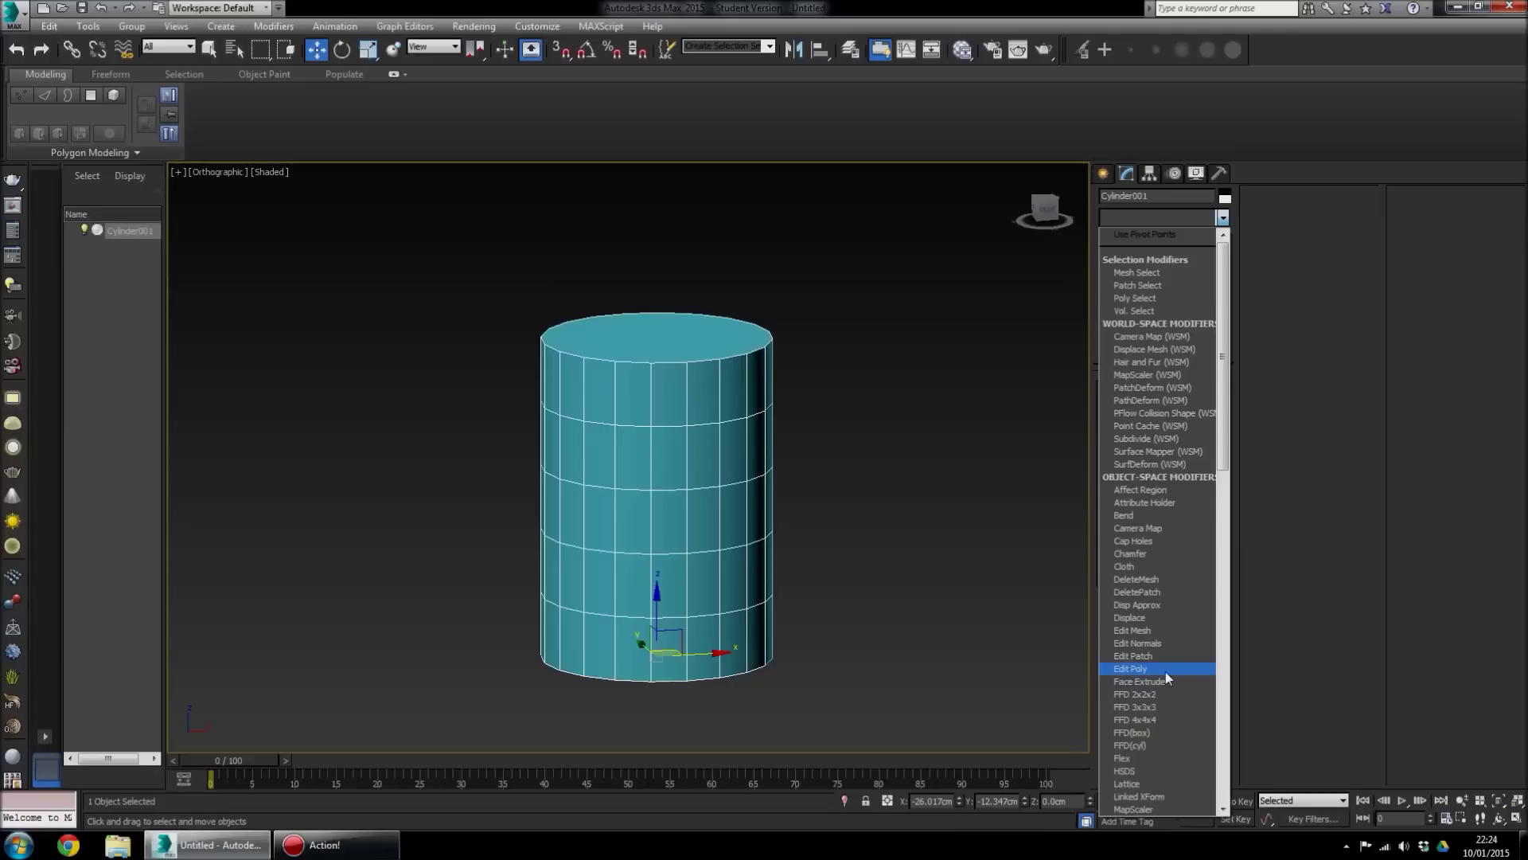
{"action": "left_click", "coordinate": [1132, 671]}
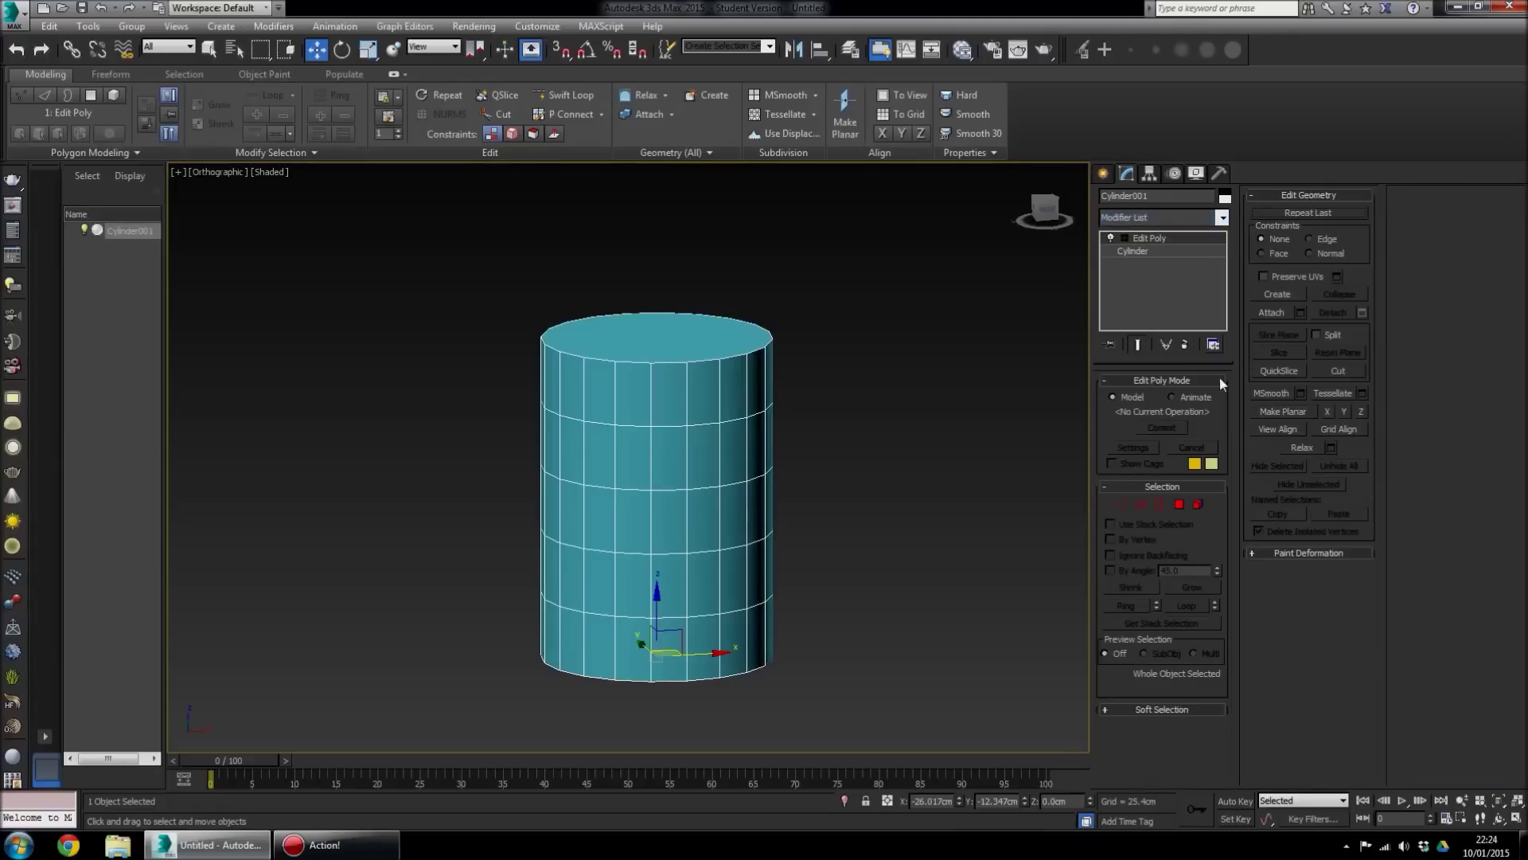
Enter Polygon sub-object level and try selecting individual side faces and the top cap of the cylinder
{"action": "left_click", "coordinate": [1179, 507]}
{"action": "left_click", "coordinate": [661, 467]}
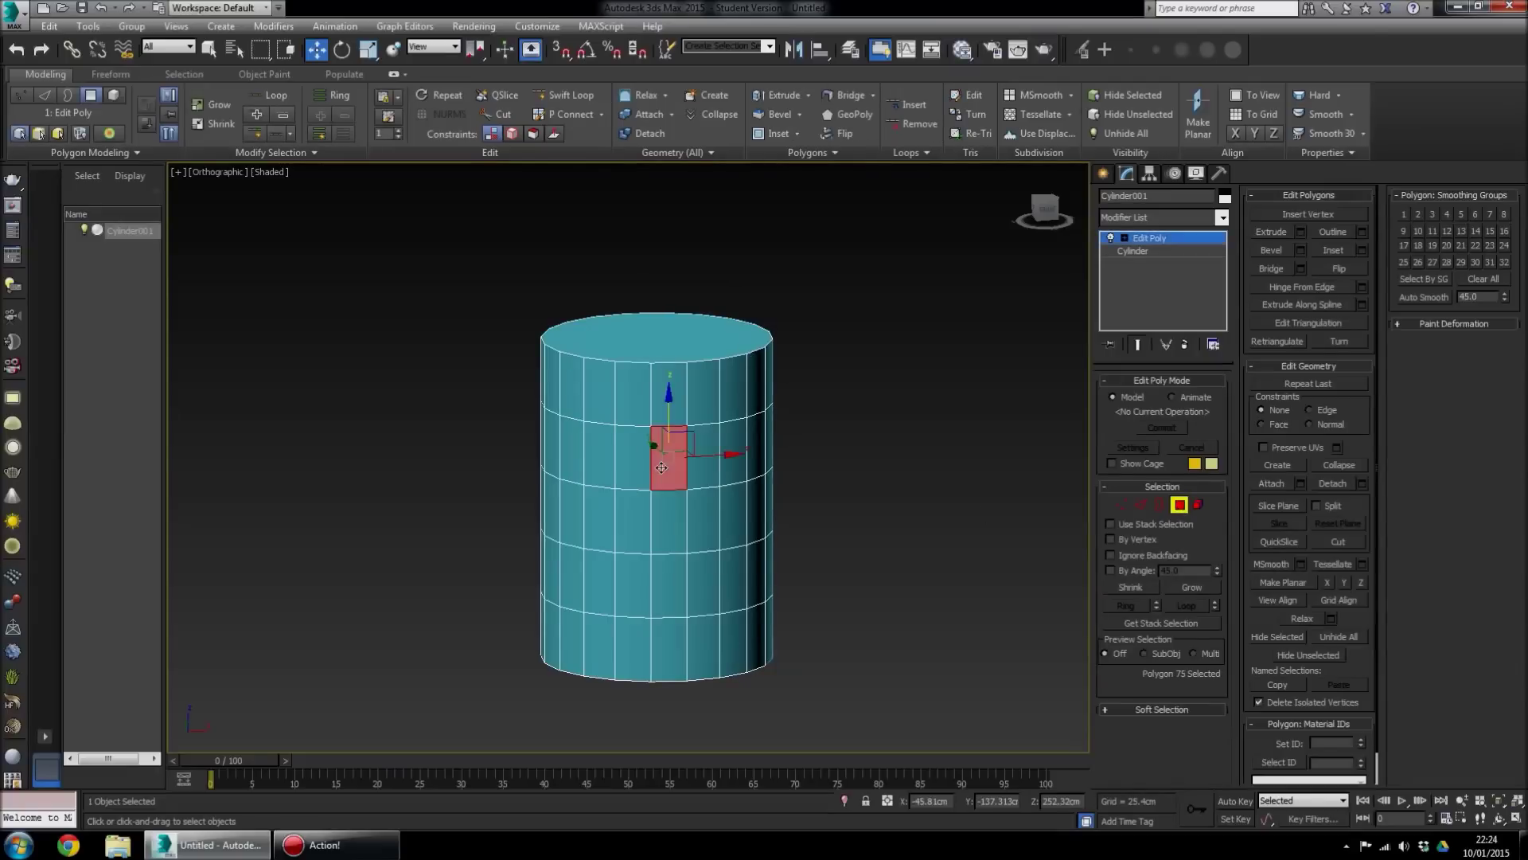
{"action": "left_click", "coordinate": [624, 538]}
{"action": "left_click", "coordinate": [592, 450]}
{"action": "left_click", "coordinate": [672, 406]}
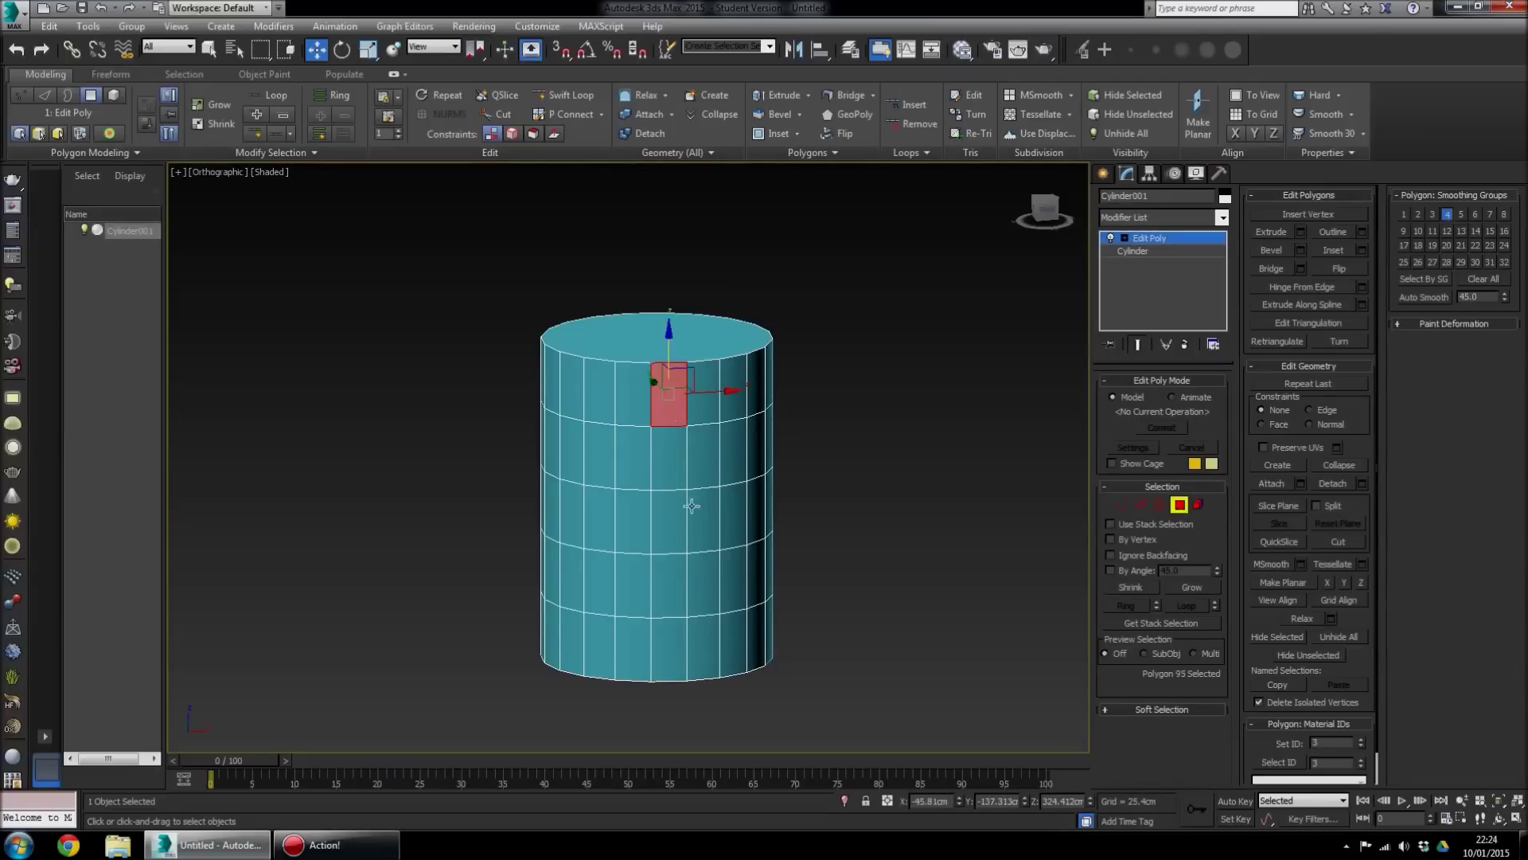
{"action": "left_click", "coordinate": [693, 509]}
{"action": "left_click", "coordinate": [631, 586]}
{"action": "middle_click_drag", "start_coordinate": [664, 393], "coordinate": [667, 410], "text": "alt"}
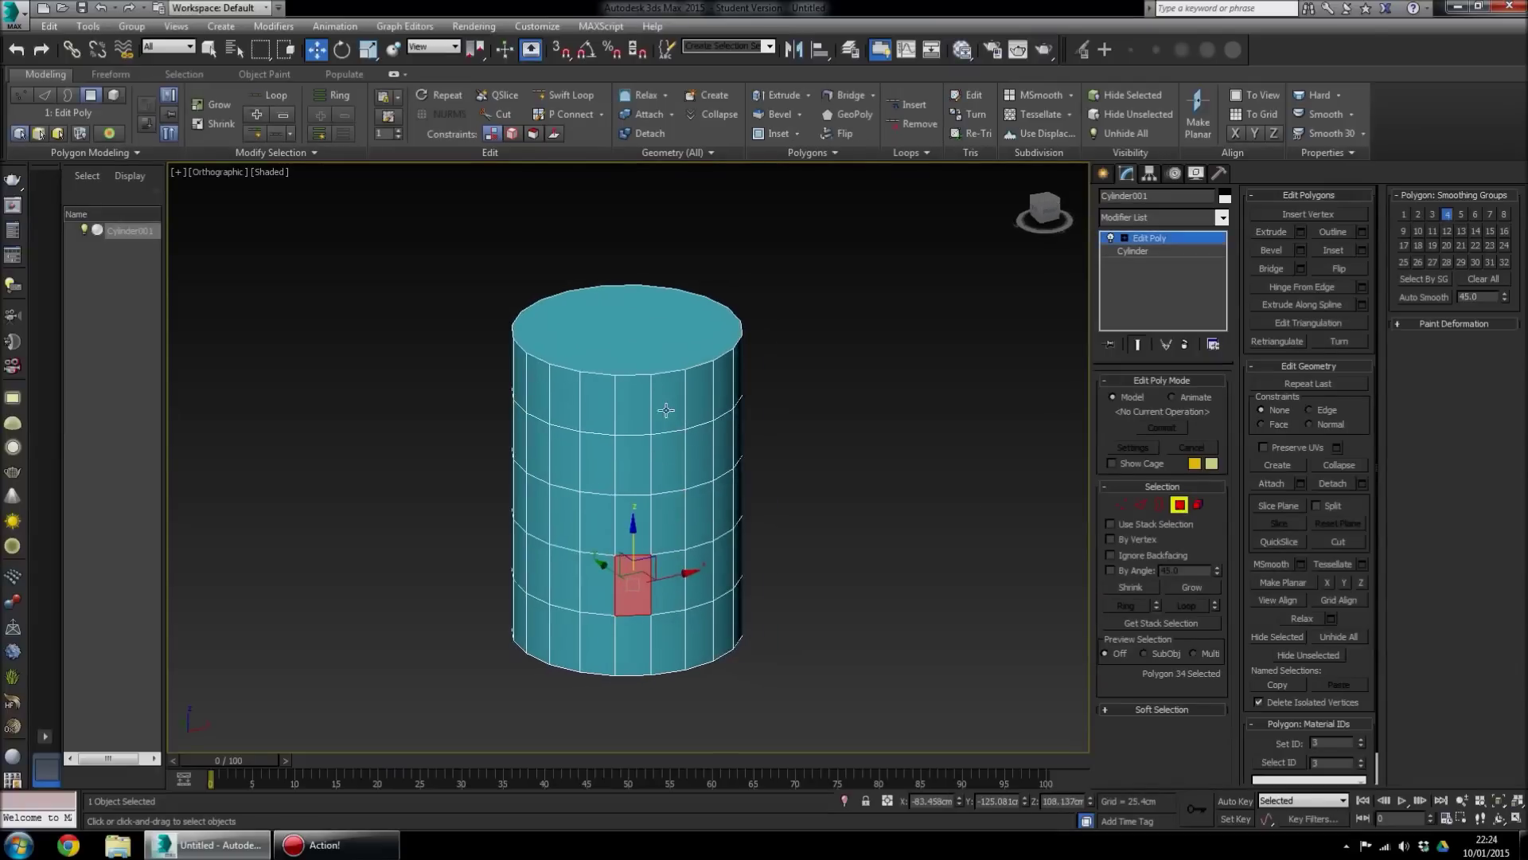
{"action": "left_click", "coordinate": [666, 410]}
{"action": "left_click", "coordinate": [634, 523]}
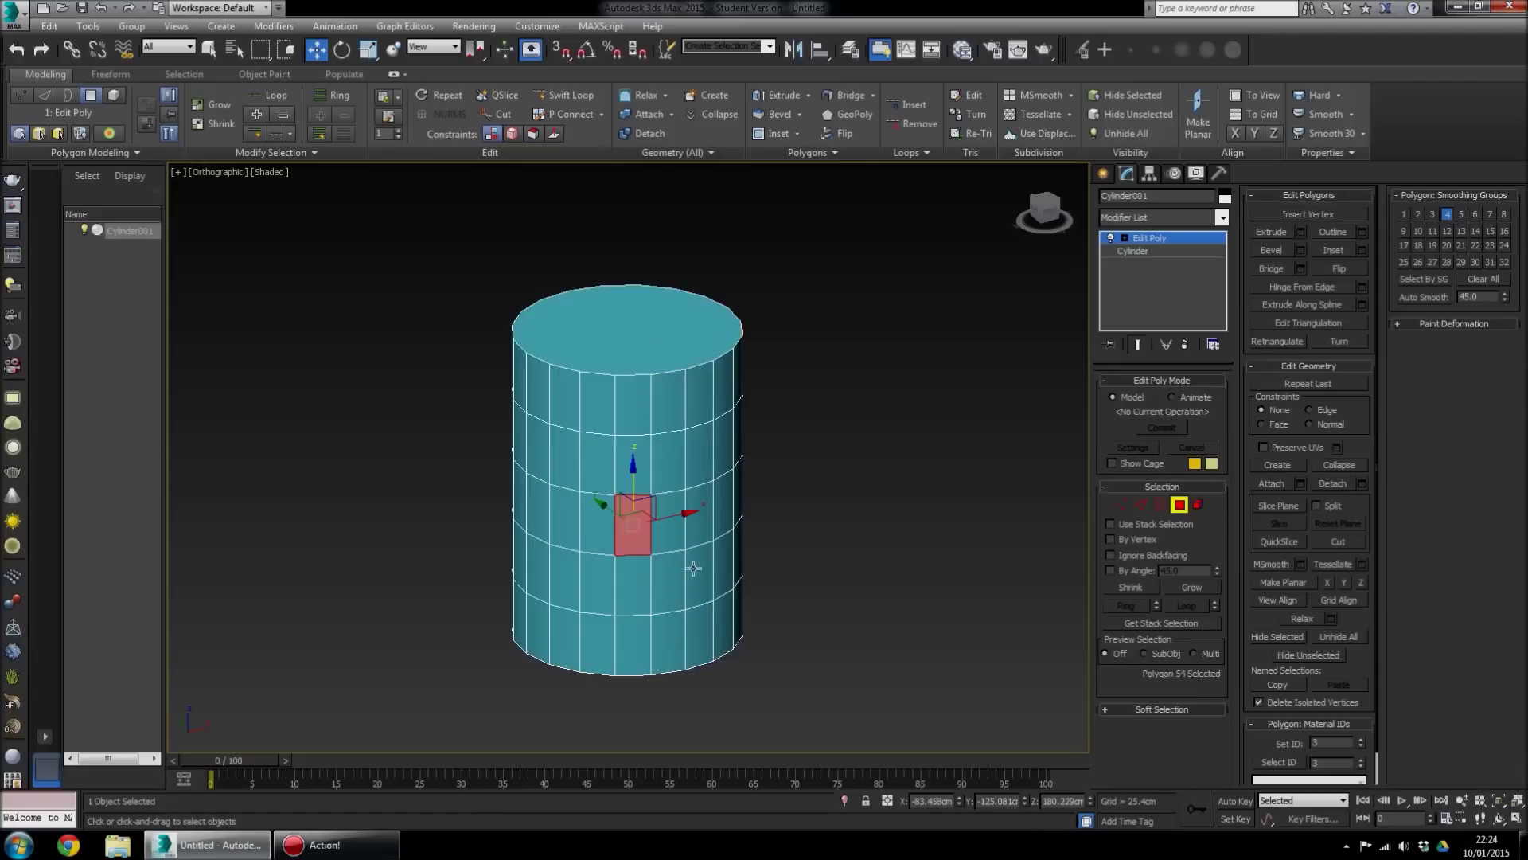
{"action": "left_click", "coordinate": [702, 464]}
{"action": "left_click", "coordinate": [609, 343]}
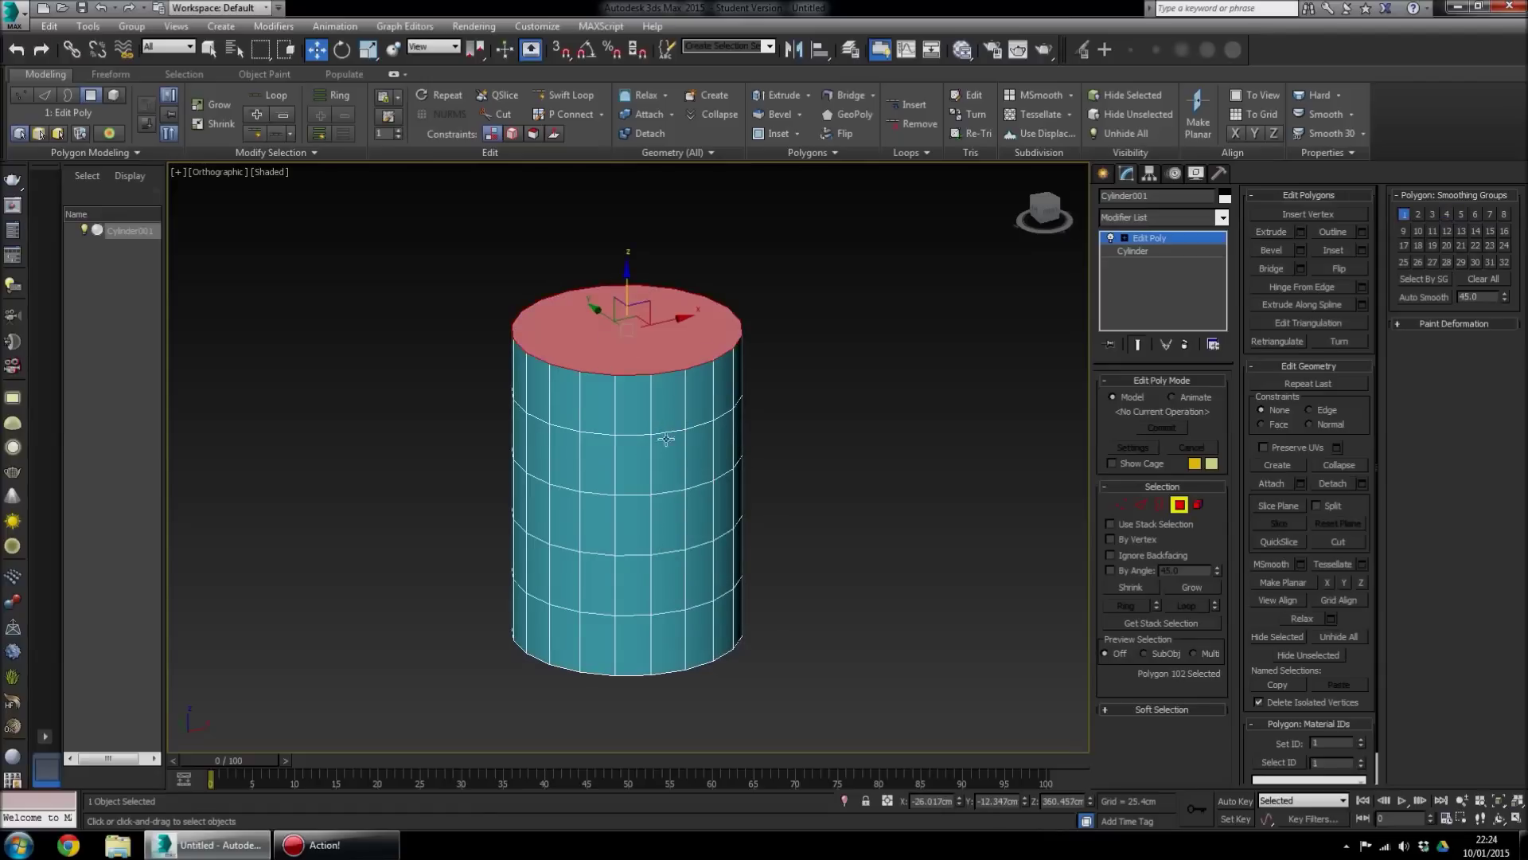
{"action": "left_click", "coordinate": [668, 525]}
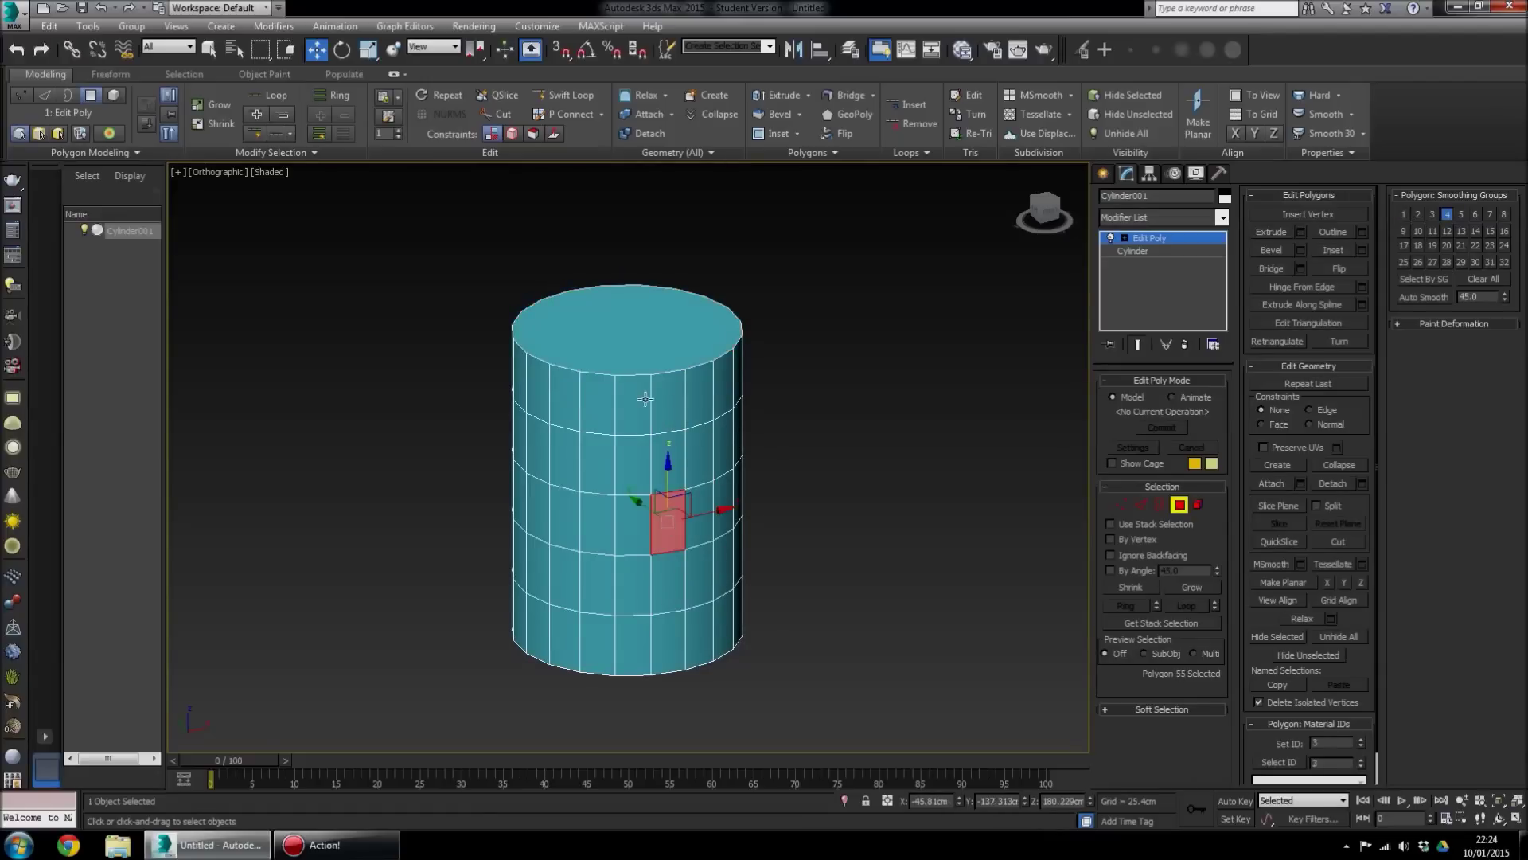
Select the cylinder's top and bottom cap polygons together
{"action": "left_click", "coordinate": [634, 344]}
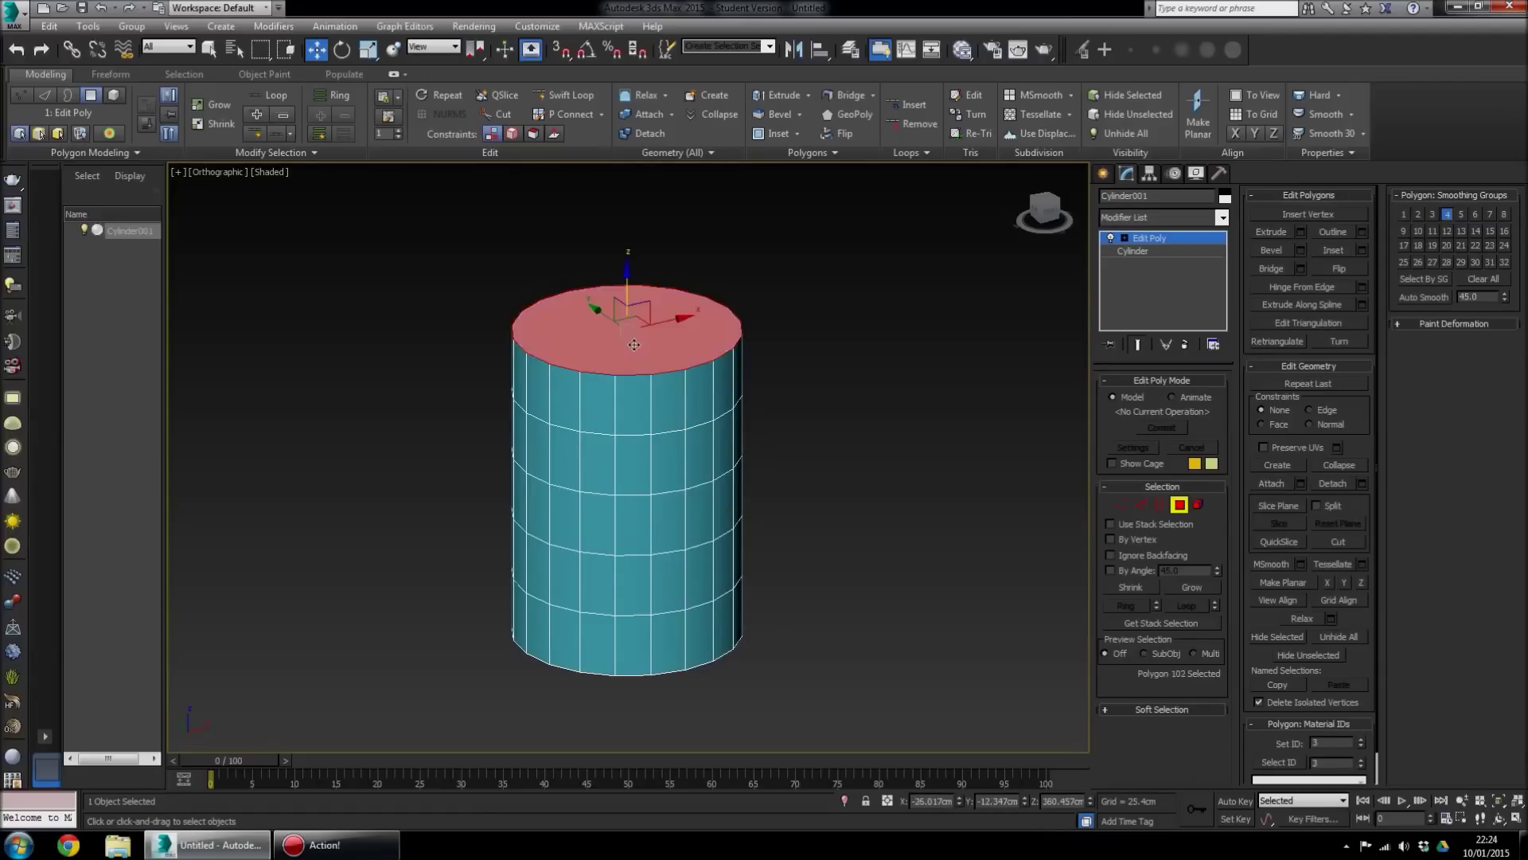
{"action": "middle_click_drag", "start_coordinate": [634, 344], "coordinate": [657, 440], "text": "alt"}
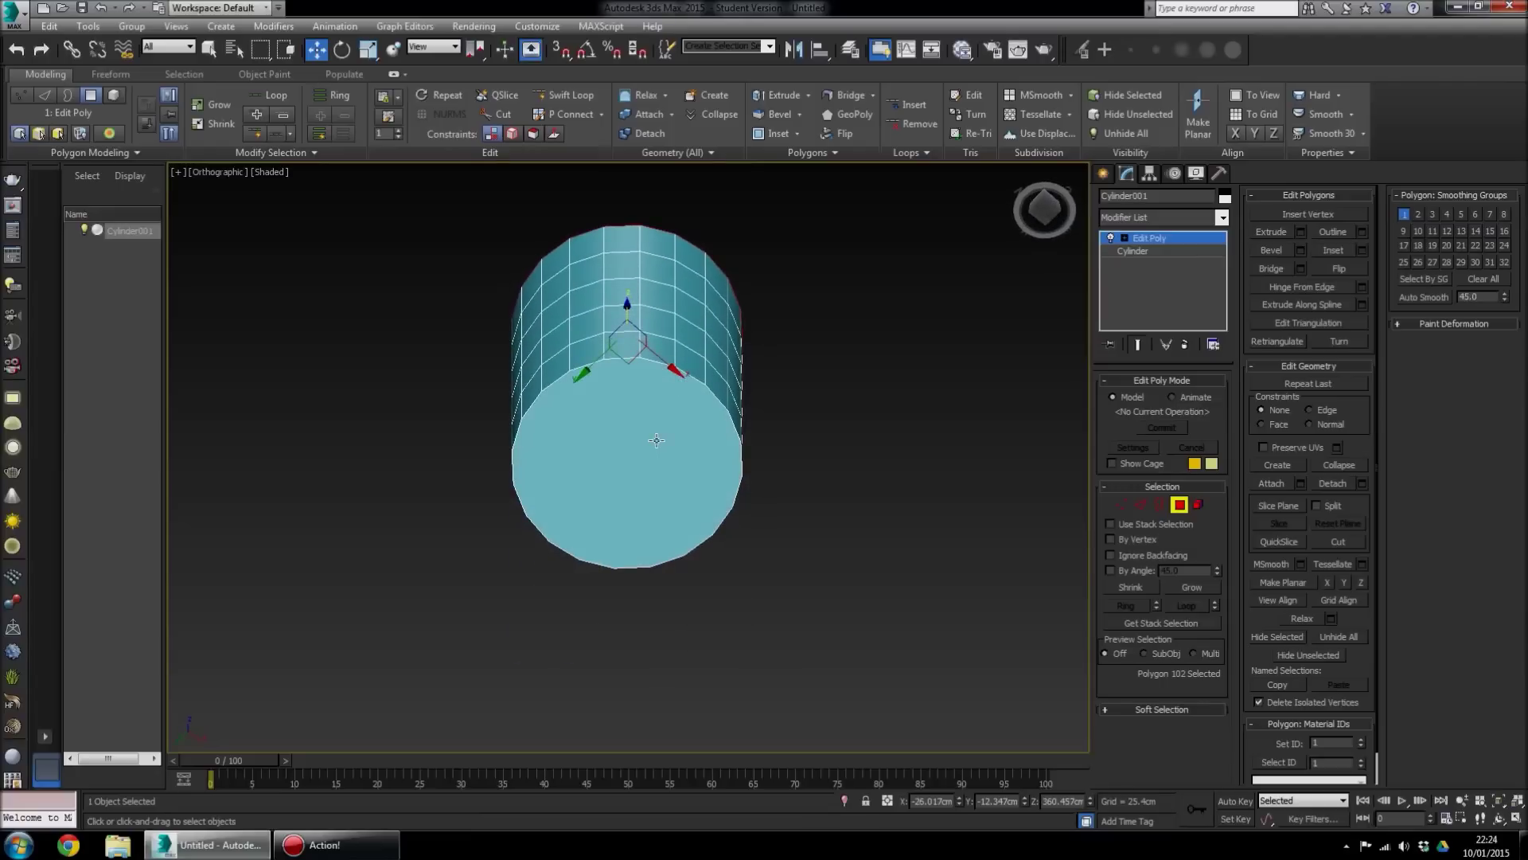
{"action": "left_click", "coordinate": [657, 440], "text": "ctrl"}
{"action": "middle_click_drag", "start_coordinate": [666, 318], "coordinate": [733, 463], "text": "alt"}
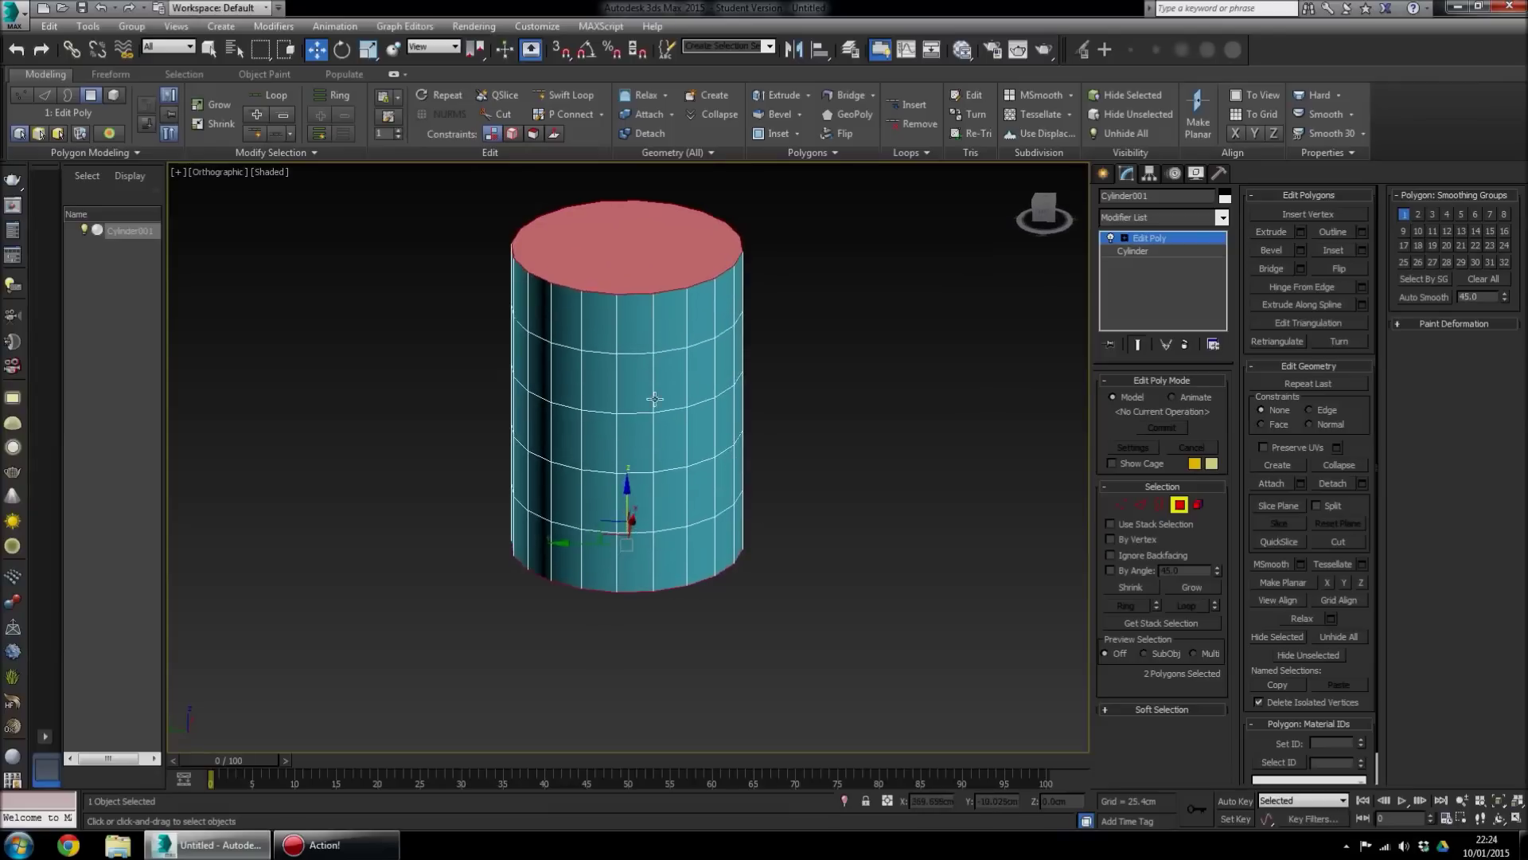
Inset the cylinder's selected top and bottom cap polygons by about 16.757 cm
{"action": "middle_click_drag", "start_coordinate": [655, 398], "coordinate": [698, 459]}
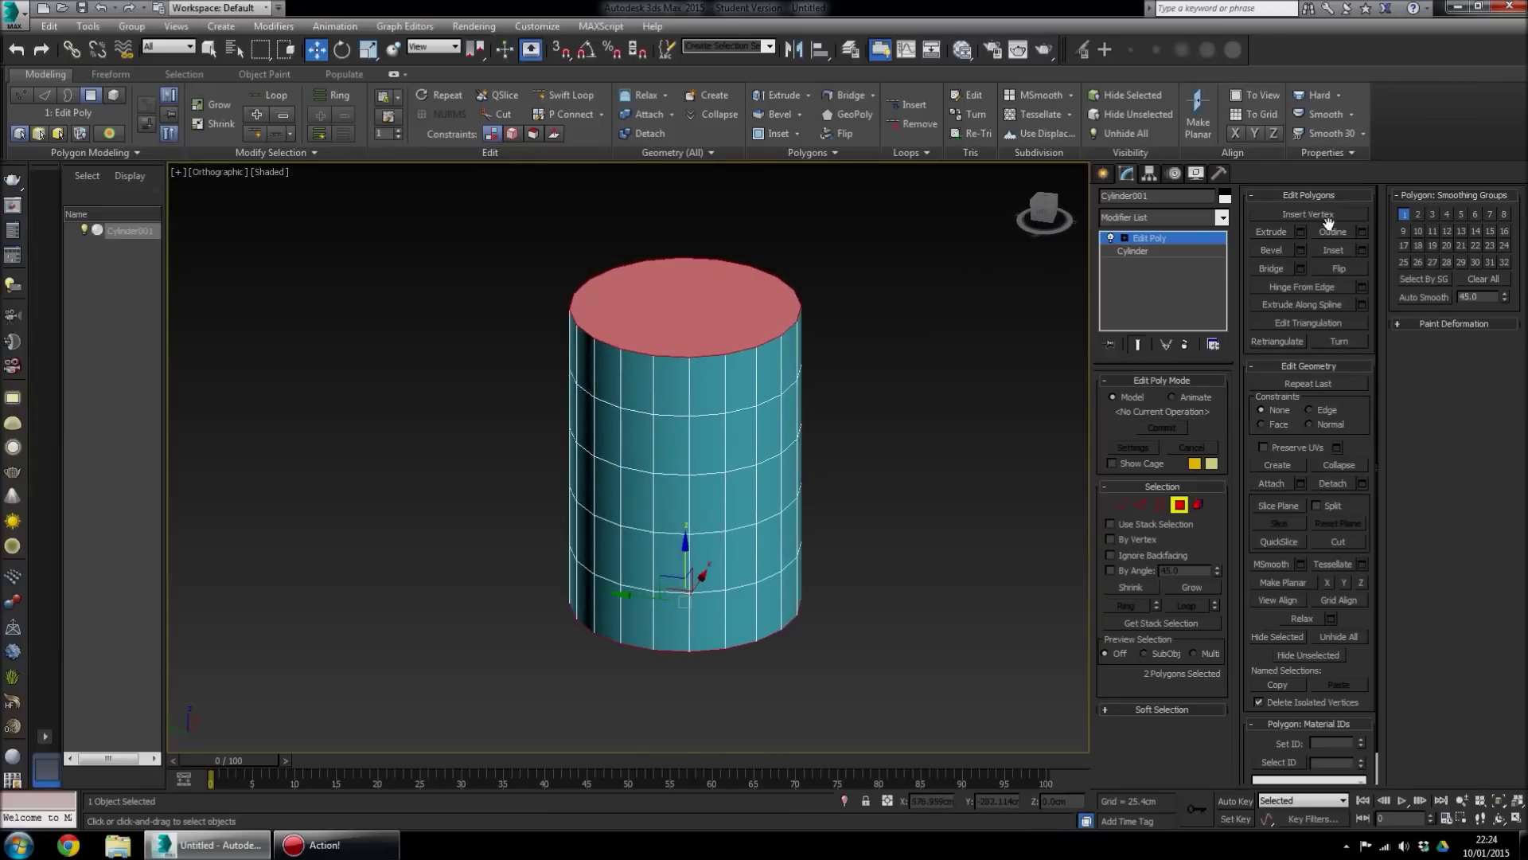
{"action": "left_click", "coordinate": [1362, 251]}
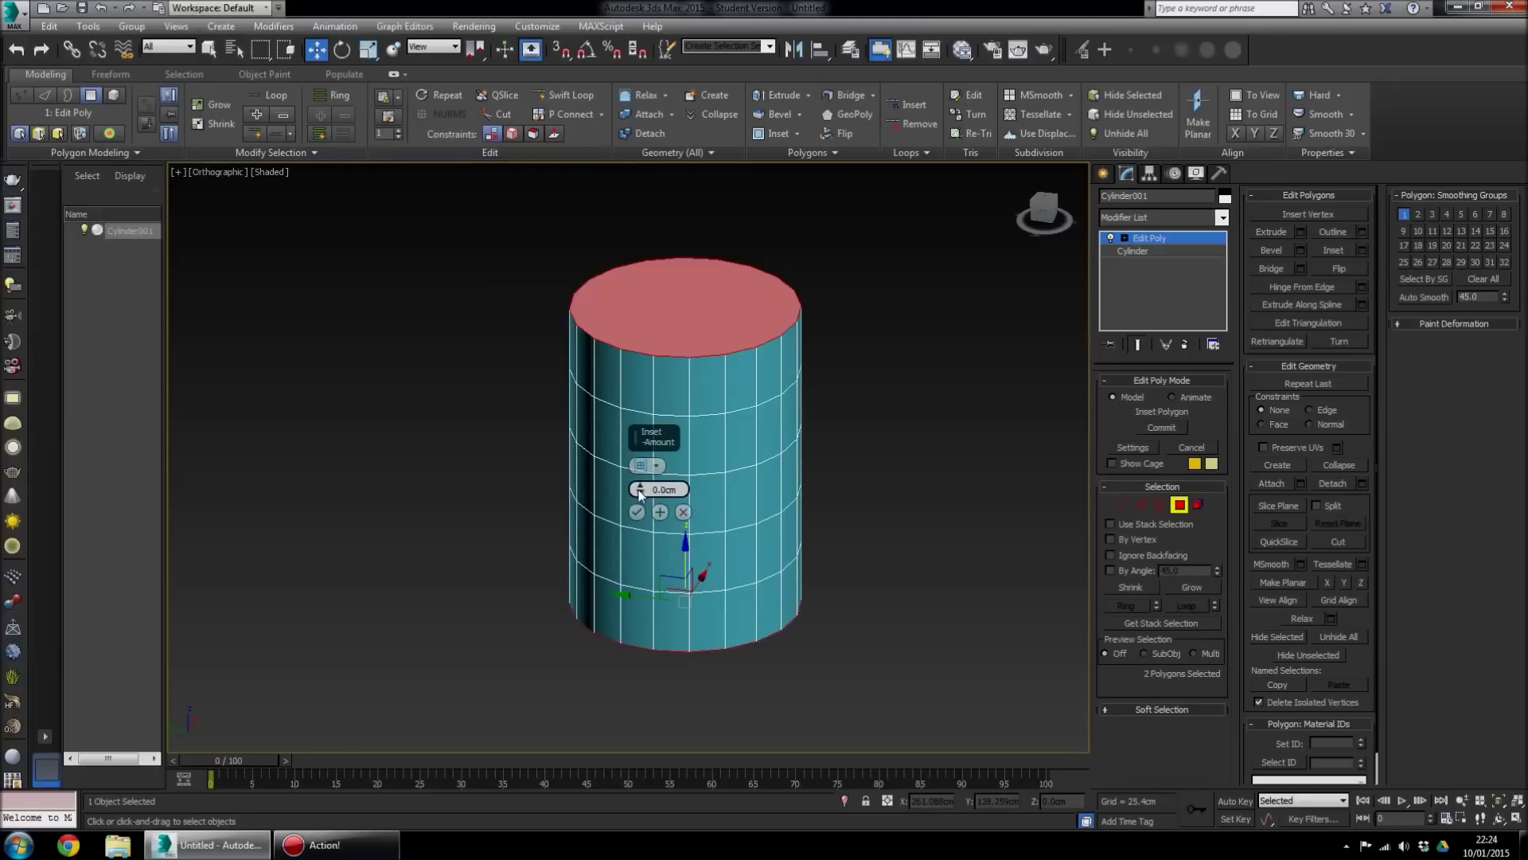
{"action": "left_click_drag", "start_coordinate": [639, 493], "coordinate": [647, 475]}
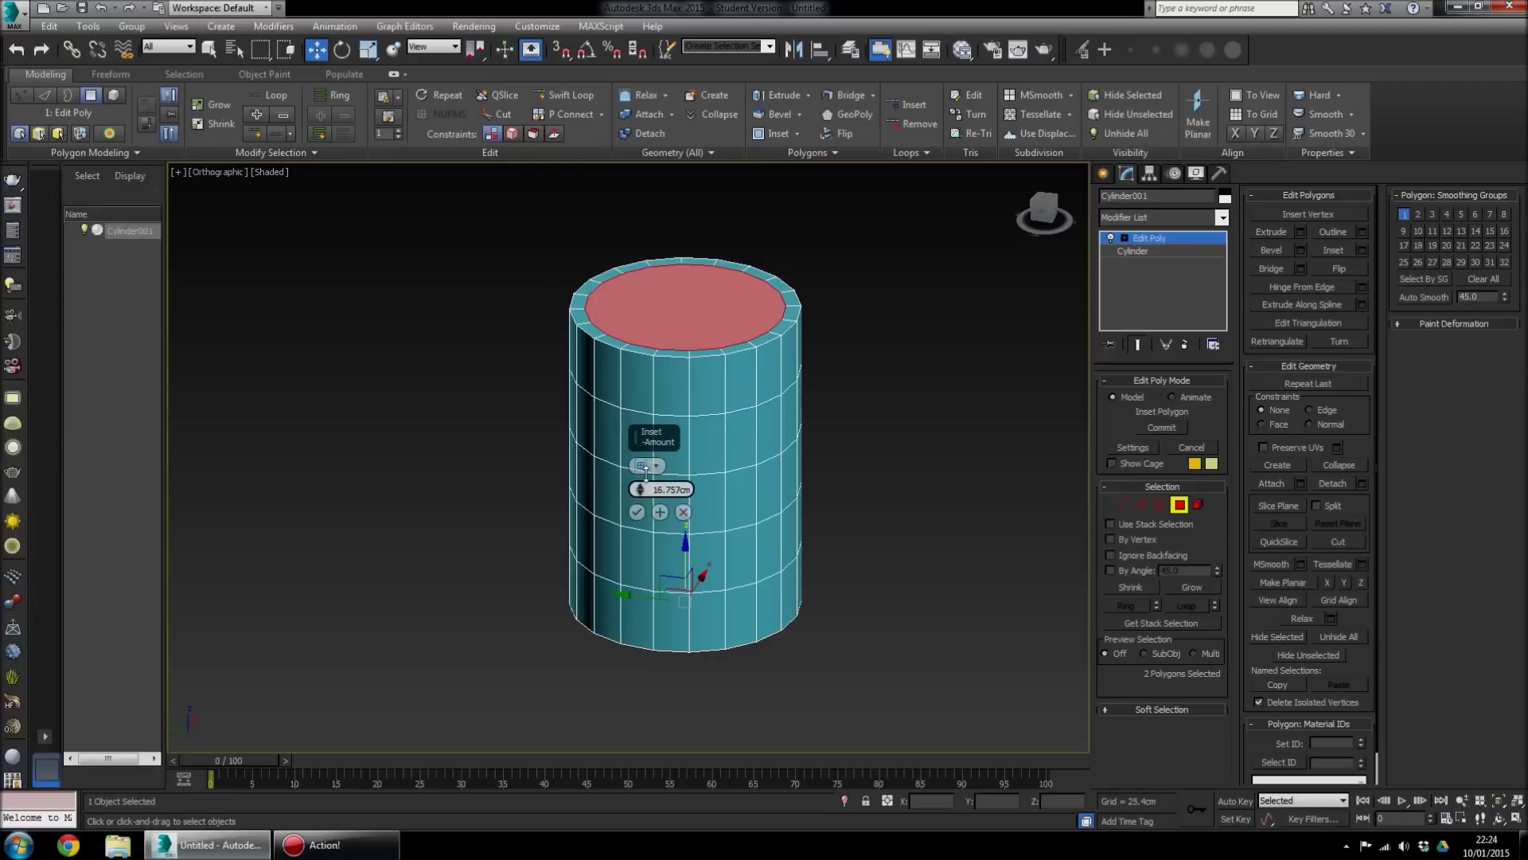
{"action": "left_click", "coordinate": [637, 512]}
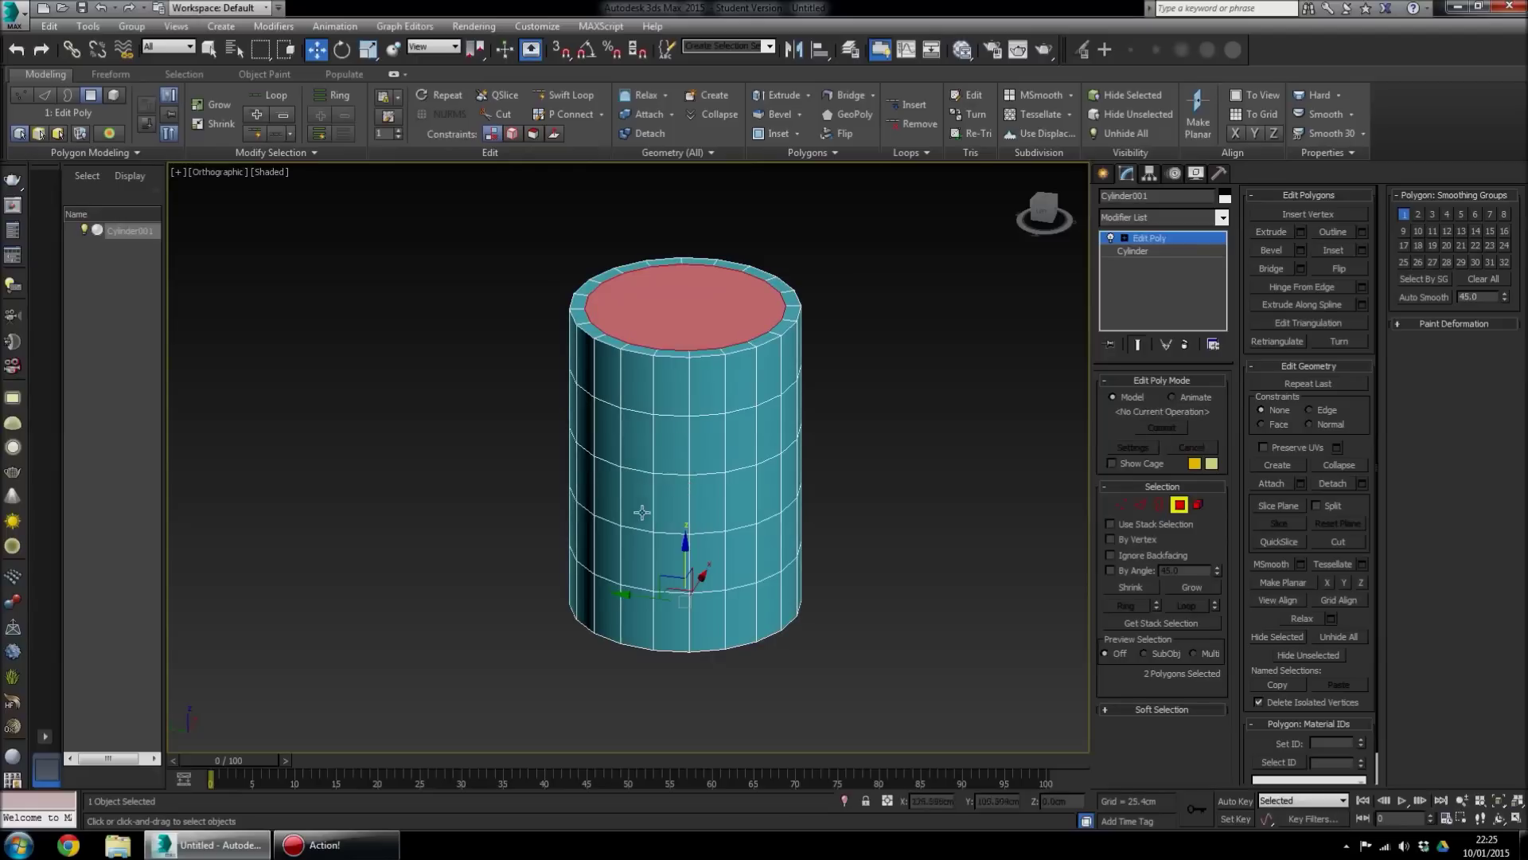
Extrude the inset top and bottom cap polygons inward by about -8.819 cm to recess both ends
{"action": "middle_click_drag", "start_coordinate": [730, 533], "coordinate": [795, 535], "text": "alt"}
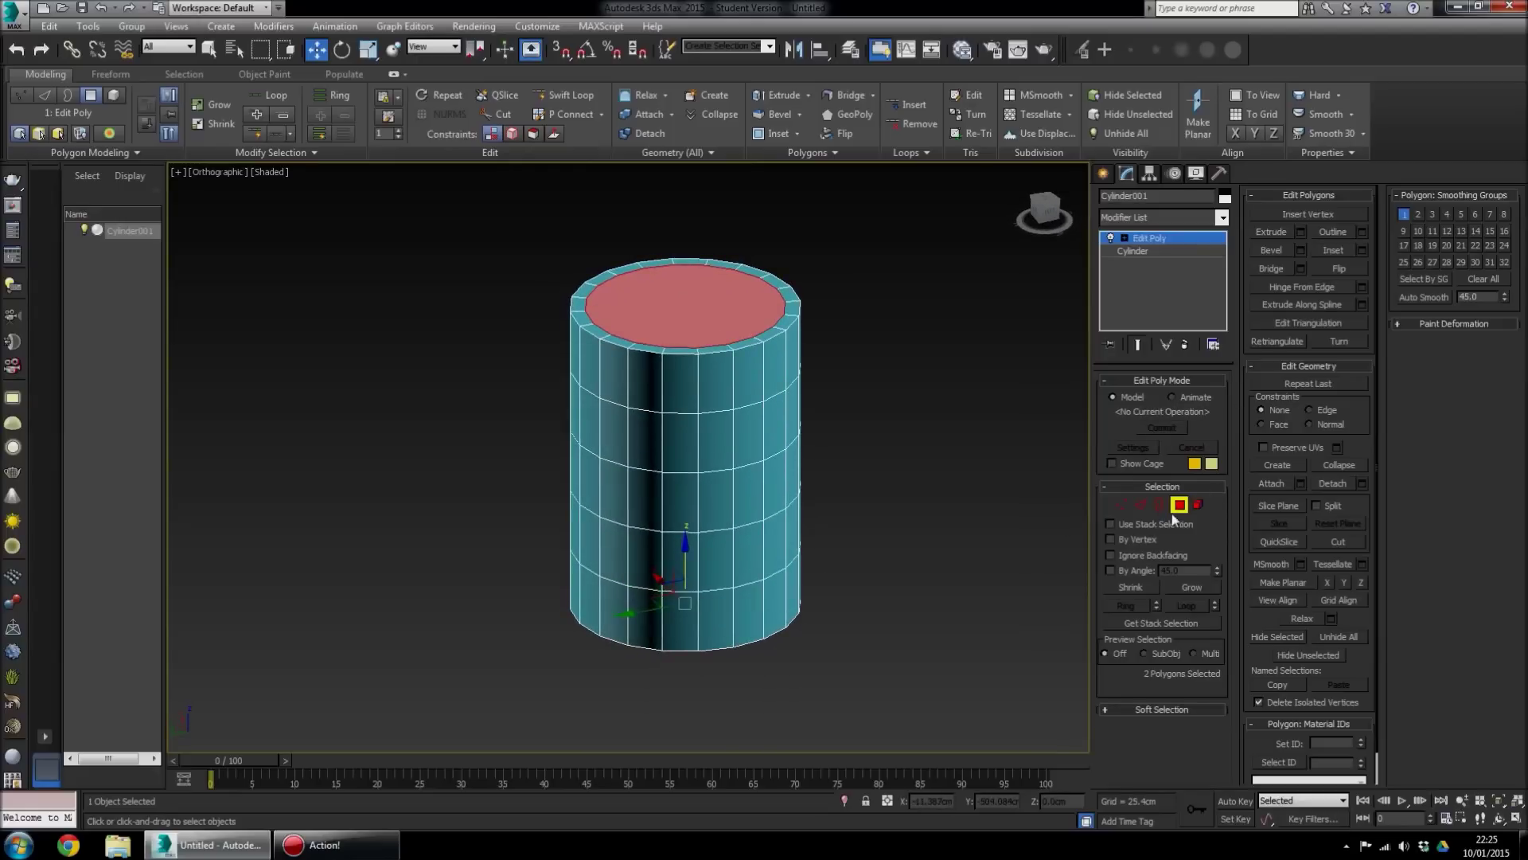
{"action": "left_click", "coordinate": [1301, 231]}
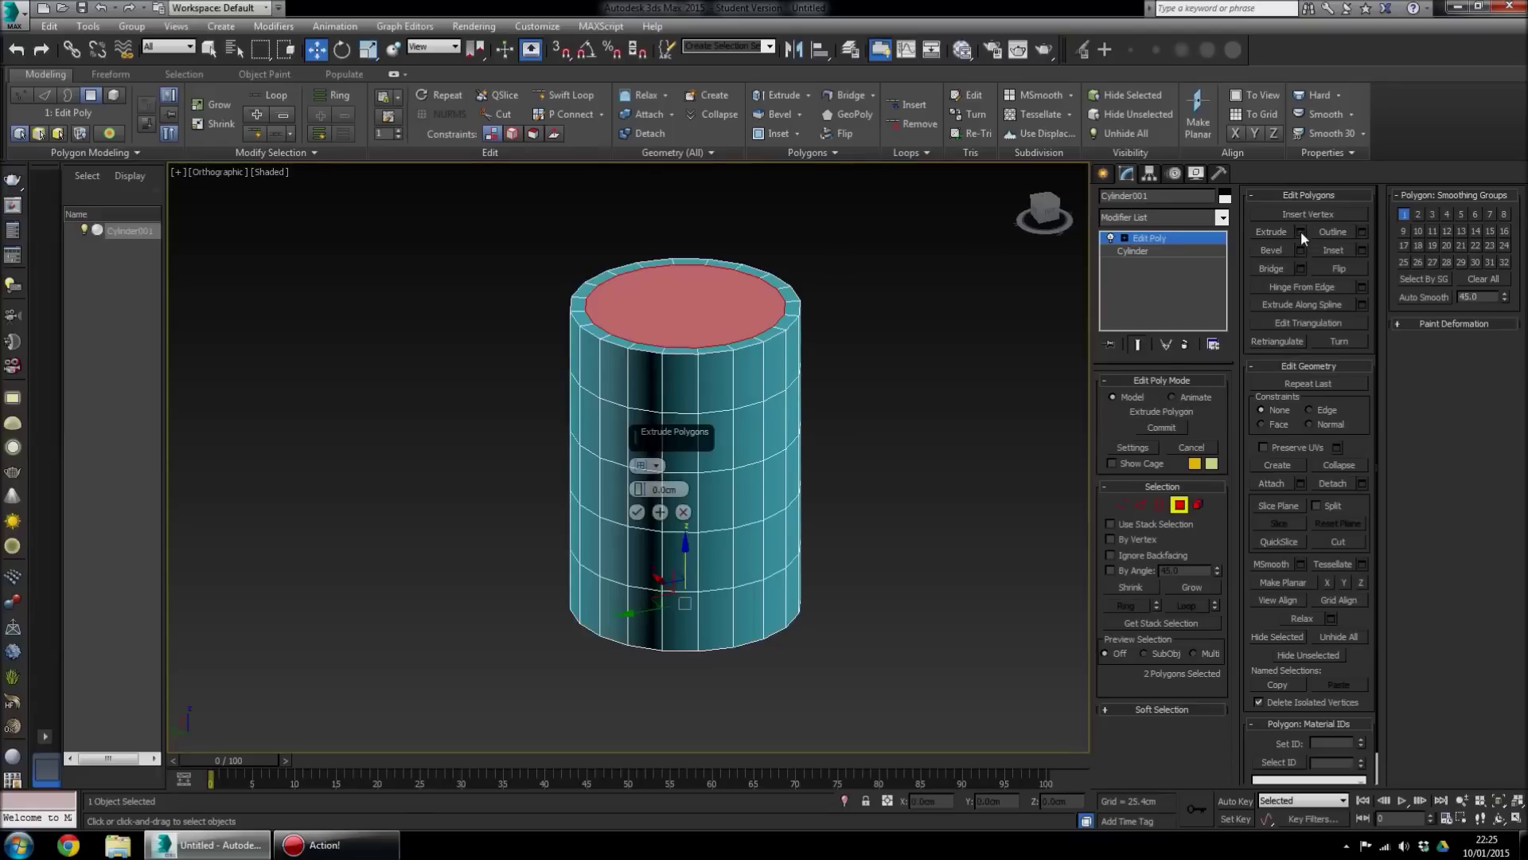
{"action": "left_click_drag", "start_coordinate": [645, 492], "coordinate": [644, 492]}
{"action": "middle_click_drag", "start_coordinate": [732, 319], "coordinate": [804, 263], "text": "alt"}
{"action": "middle_click_drag", "start_coordinate": [827, 531], "coordinate": [740, 549], "text": "alt"}
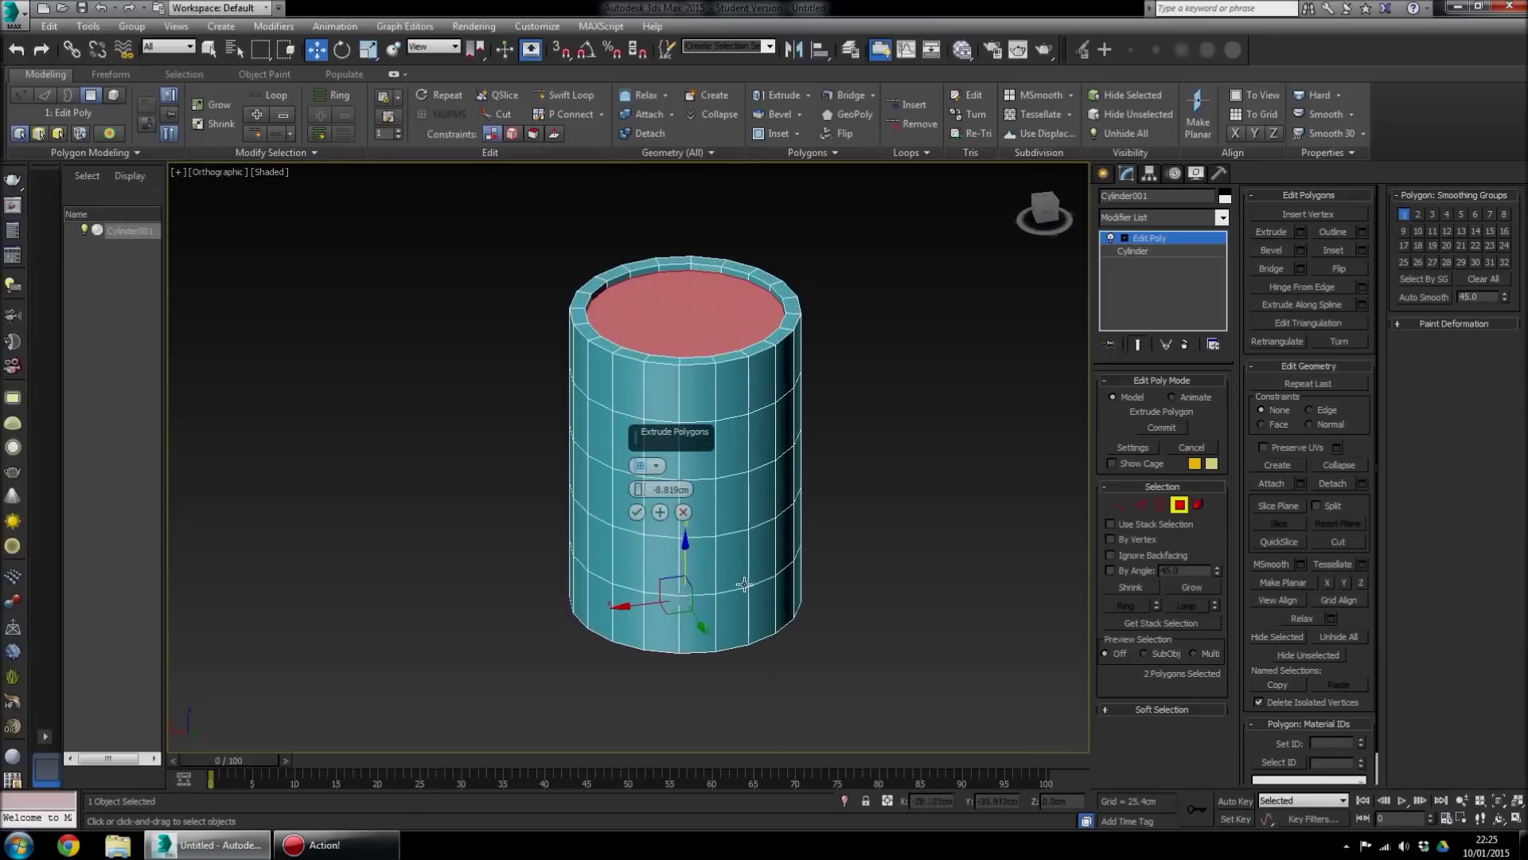
{"action": "left_click", "coordinate": [637, 512]}
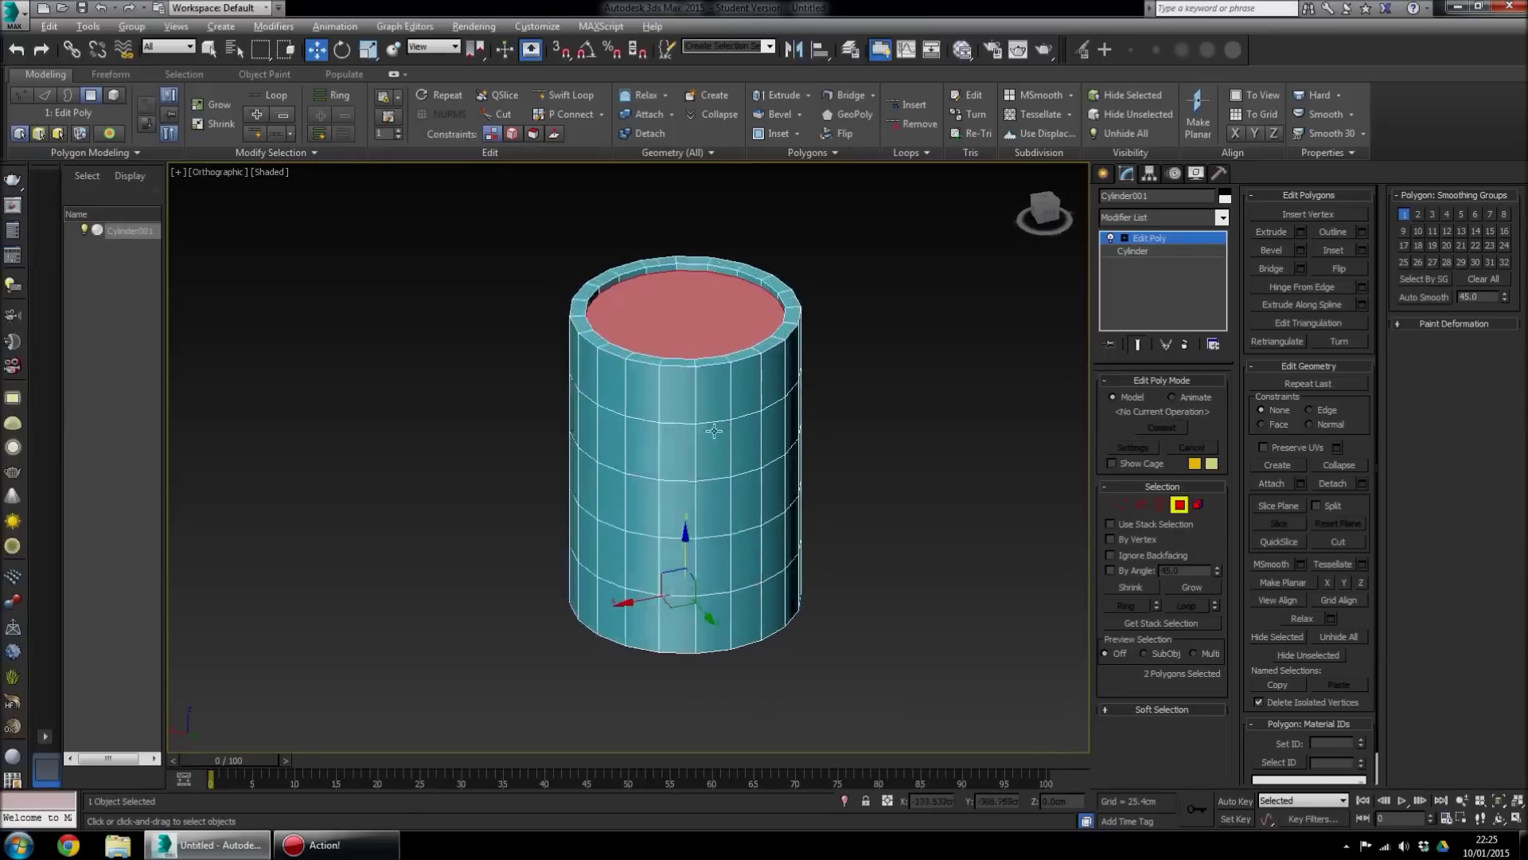
{"action": "middle_click_drag", "start_coordinate": [714, 430], "coordinate": [764, 426], "text": "alt"}
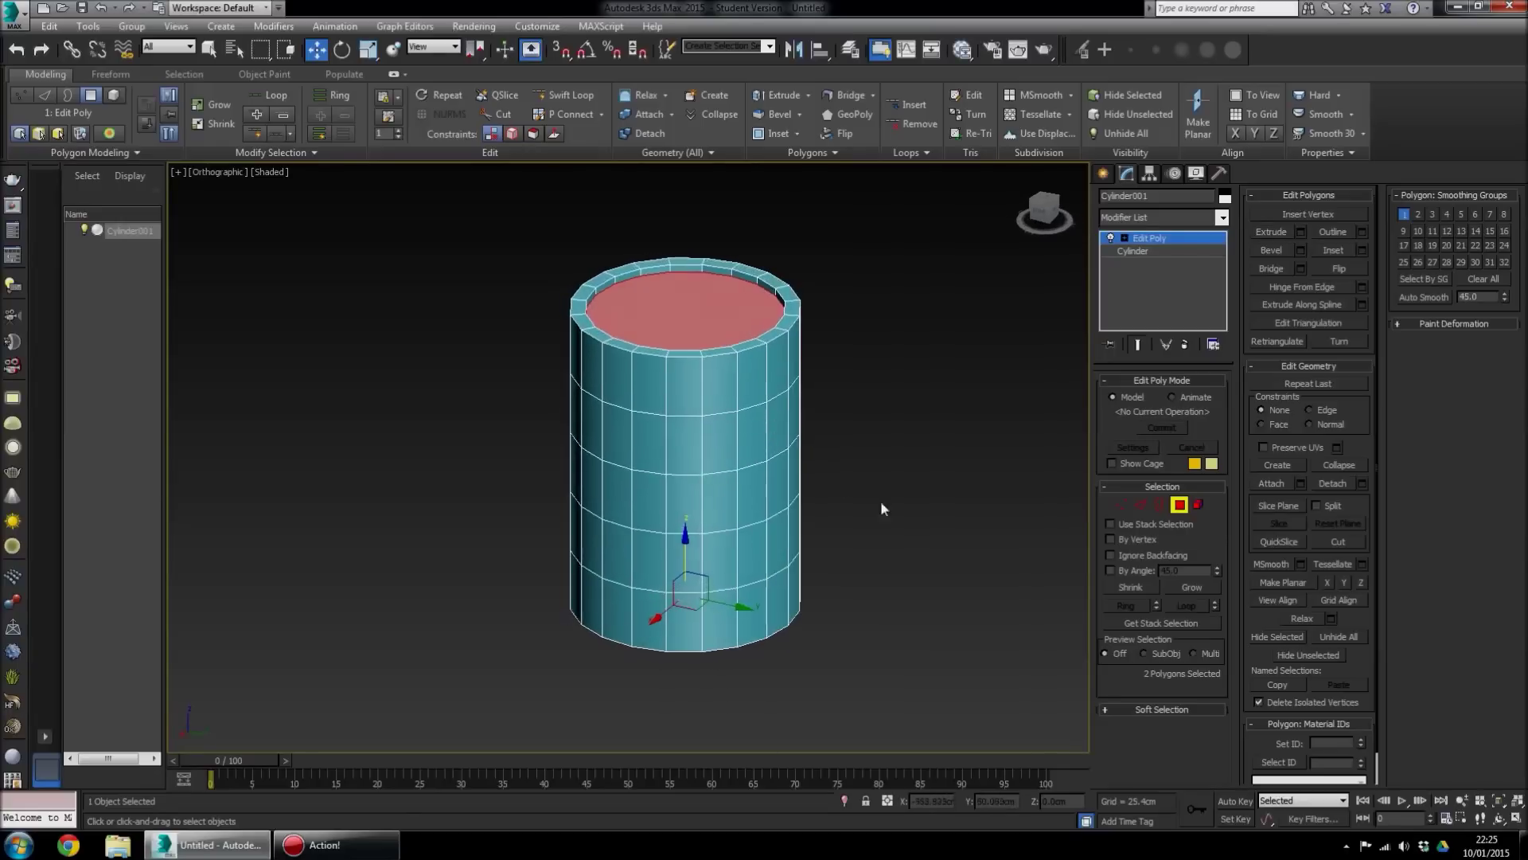
Clear the polygon selection, enter Edge level and select the inner rim edge loops at both the top and bottom ends
{"action": "left_click", "coordinate": [905, 386]}
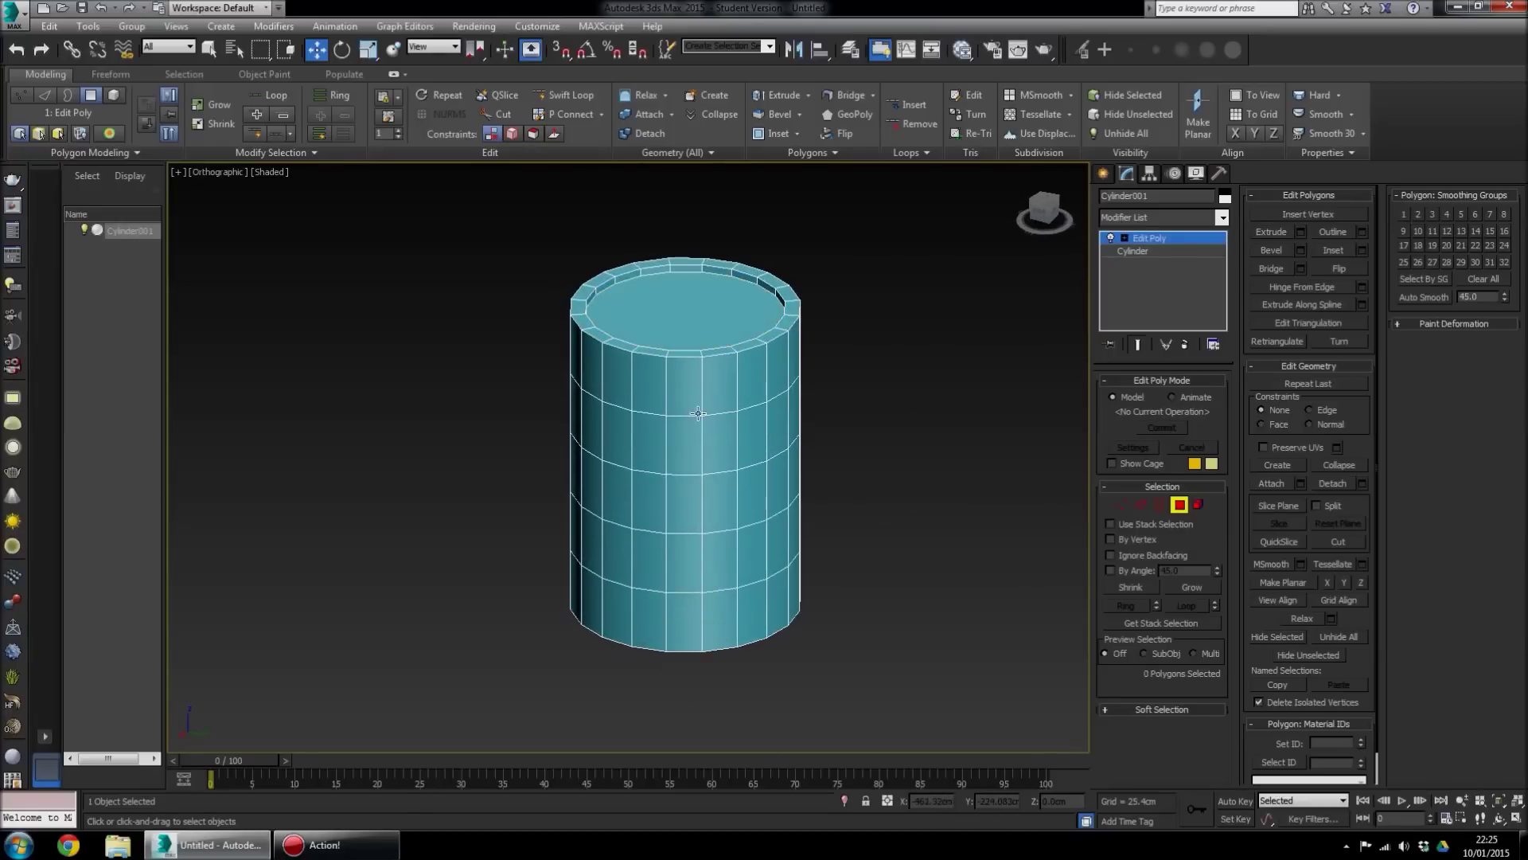
{"action": "left_click", "coordinate": [1139, 508]}
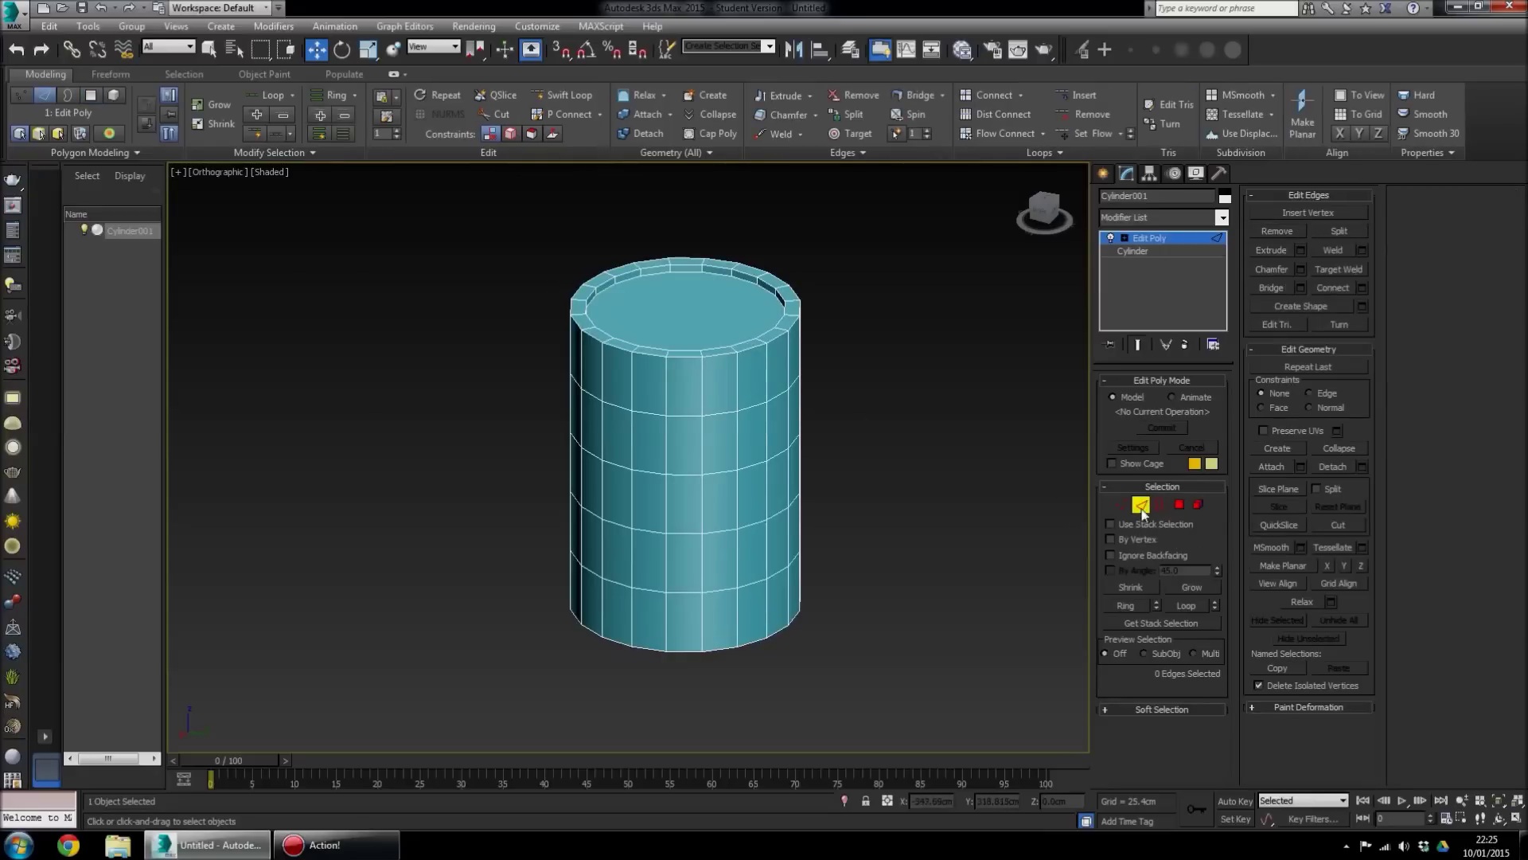
{"action": "double_click", "coordinate": [707, 349]}
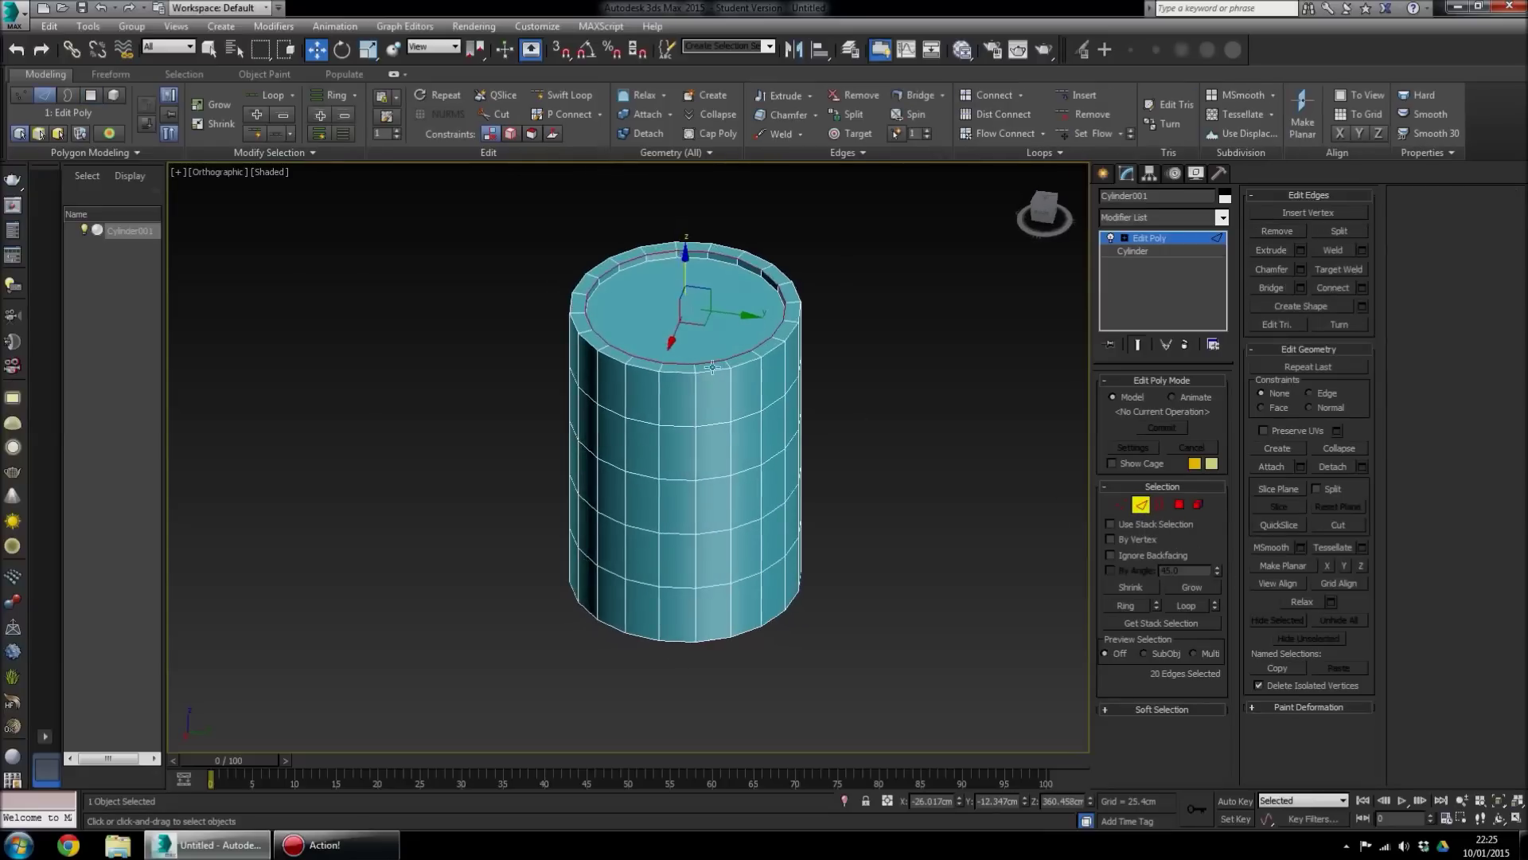
{"action": "scroll", "coordinate": [708, 370], "scroll_direction": "up", "scroll_amount": 3}
{"action": "middle_click_drag", "start_coordinate": [726, 381], "coordinate": [791, 443]}
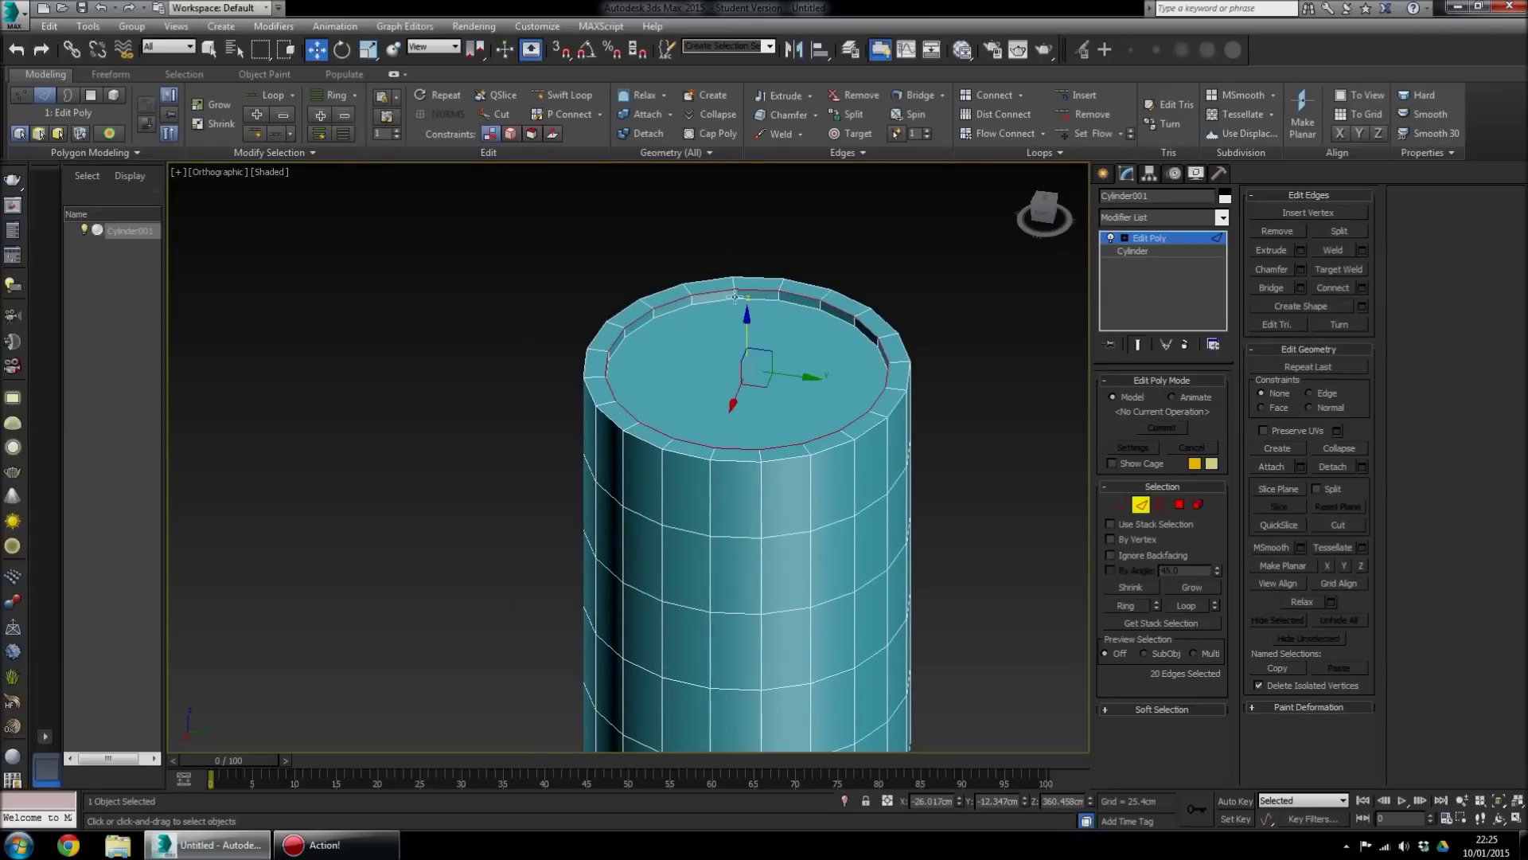
{"action": "left_click", "coordinate": [951, 465]}
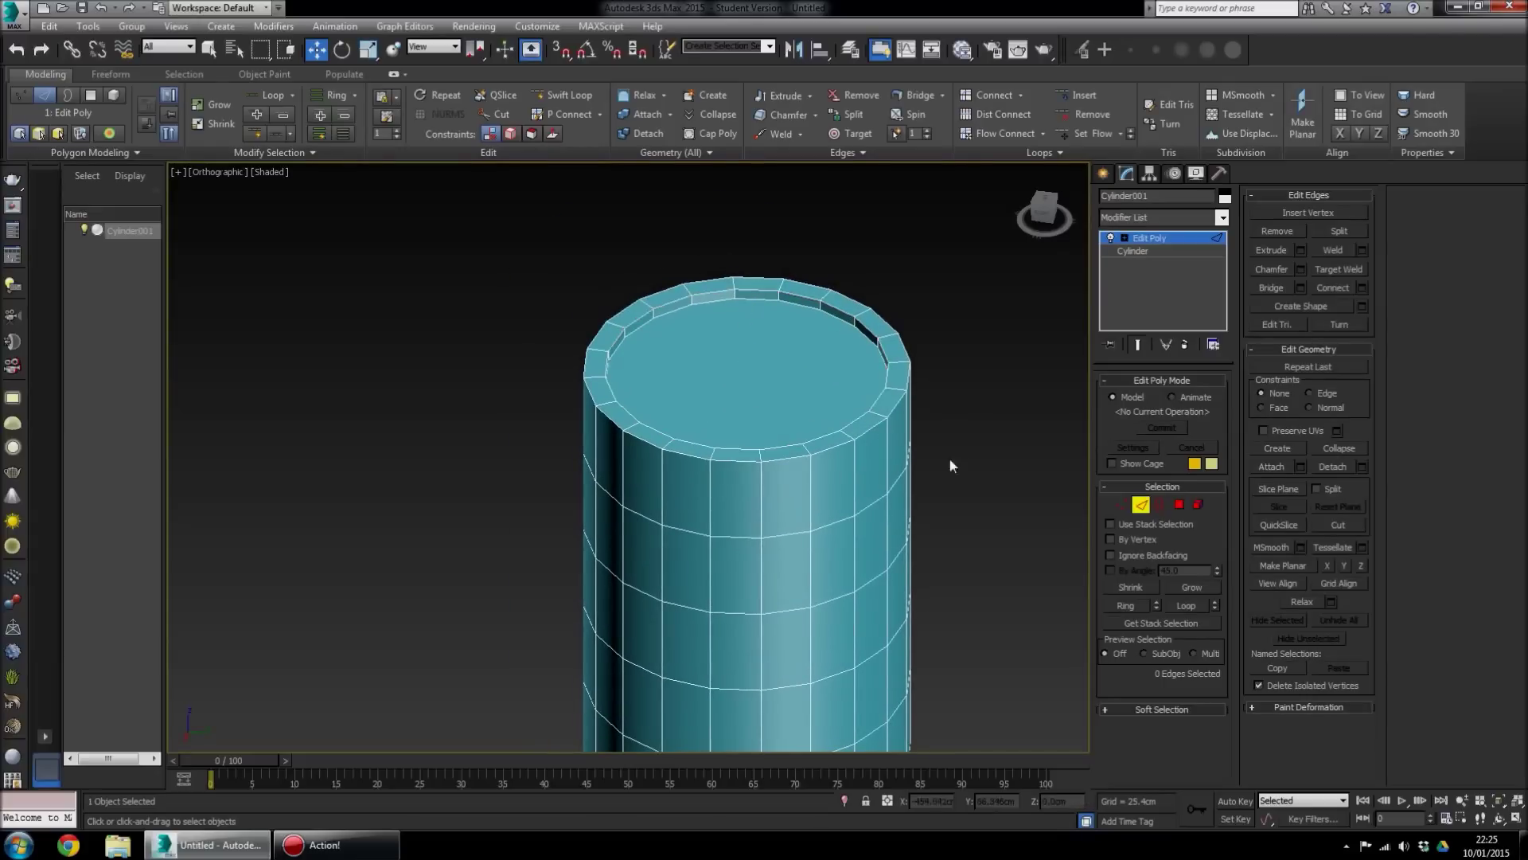
{"action": "left_click", "coordinate": [795, 445]}
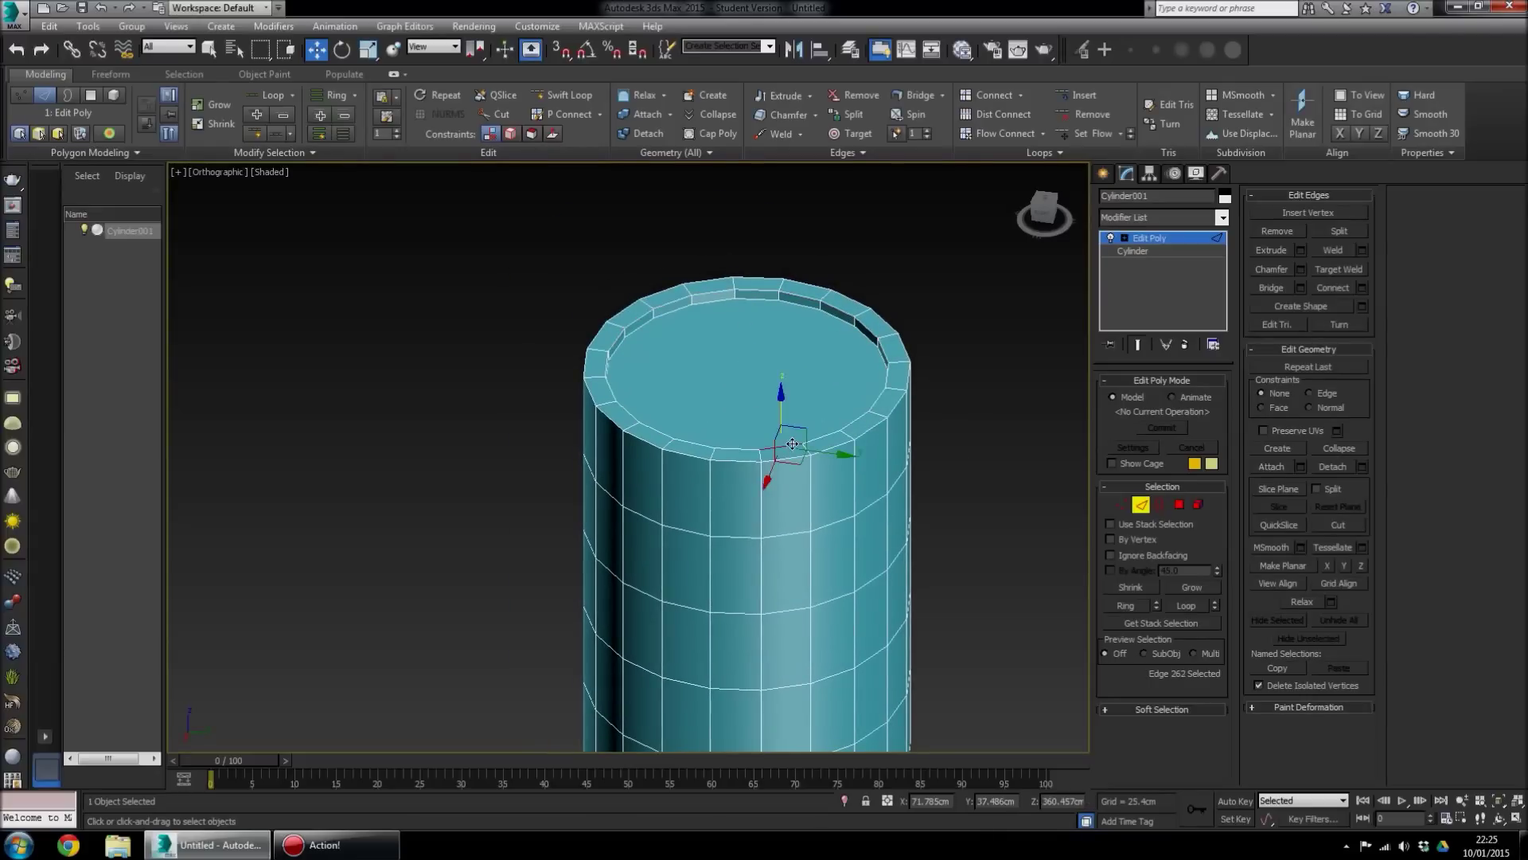
{"action": "left_click", "coordinate": [868, 437]}
{"action": "double_click", "coordinate": [824, 434]}
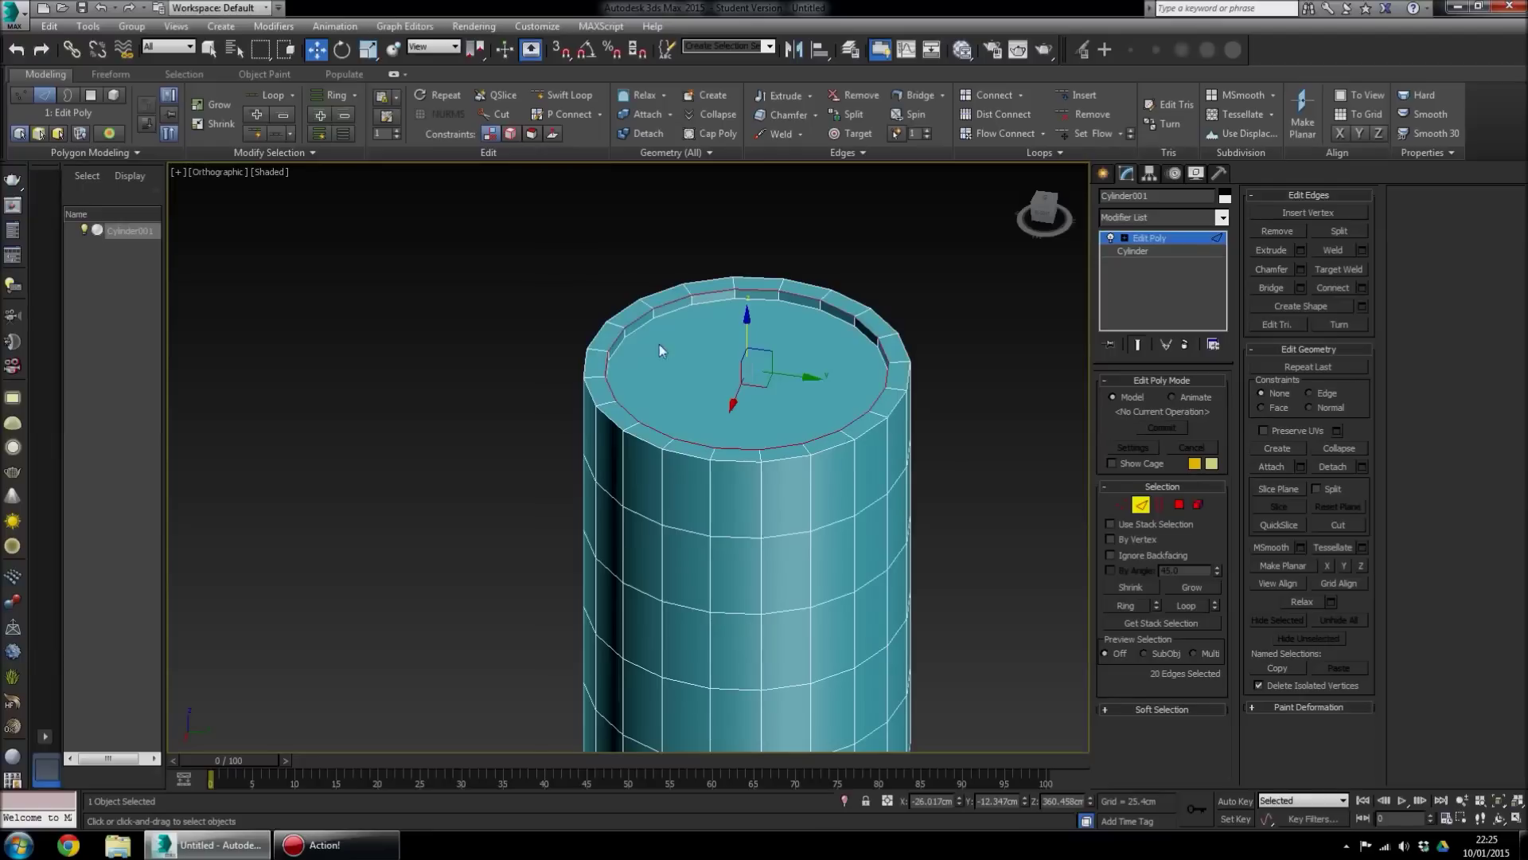
{"action": "middle_click_drag", "start_coordinate": [797, 484], "coordinate": [807, 333], "text": "alt"}
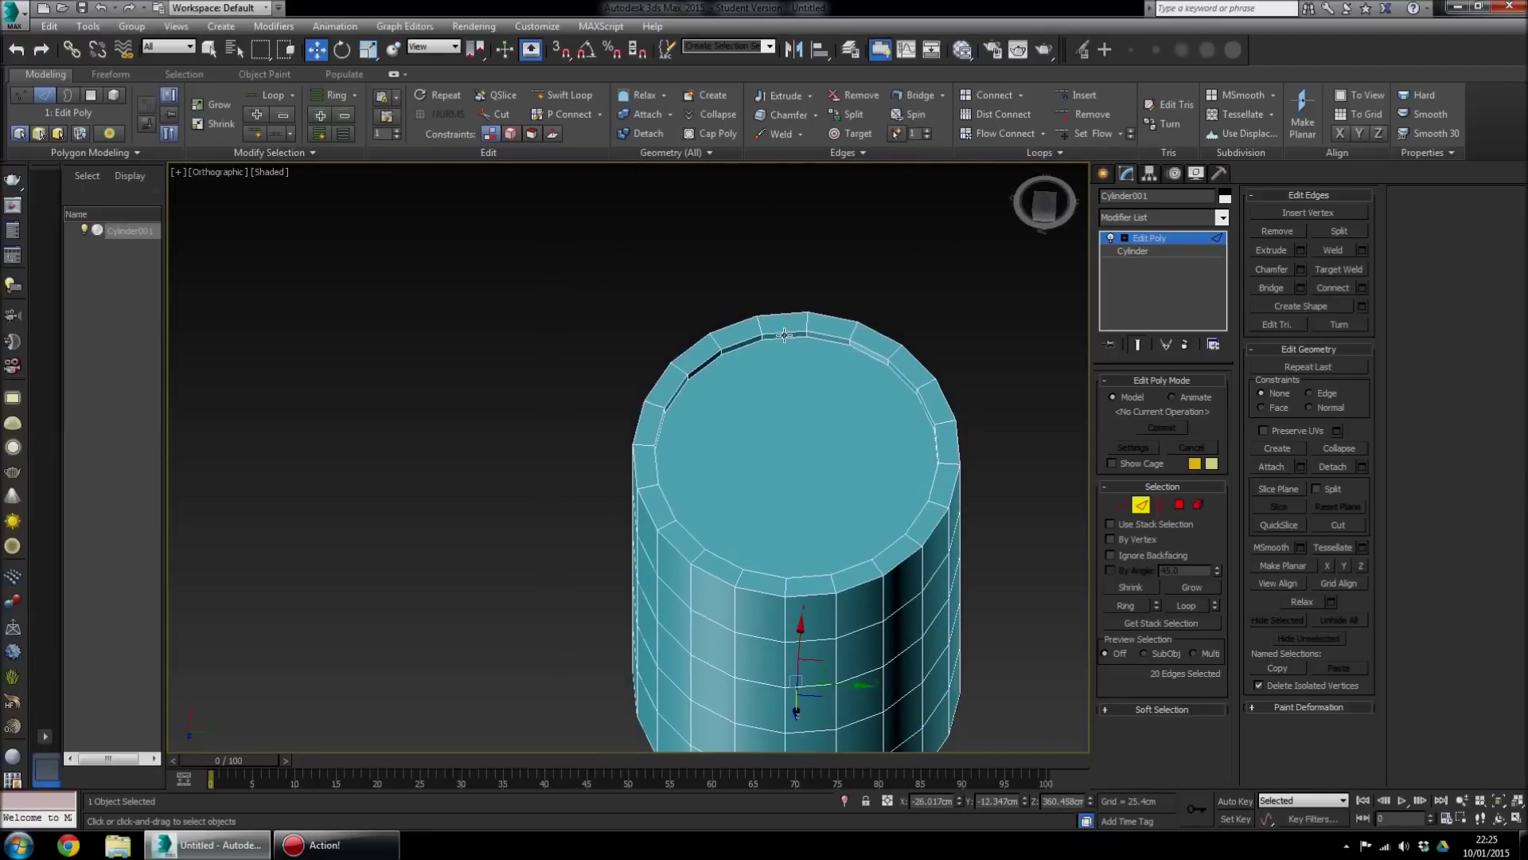
{"action": "double_click", "coordinate": [784, 332], "text": "ctrl"}
{"action": "middle_click_drag", "start_coordinate": [798, 342], "coordinate": [803, 454], "text": "alt"}
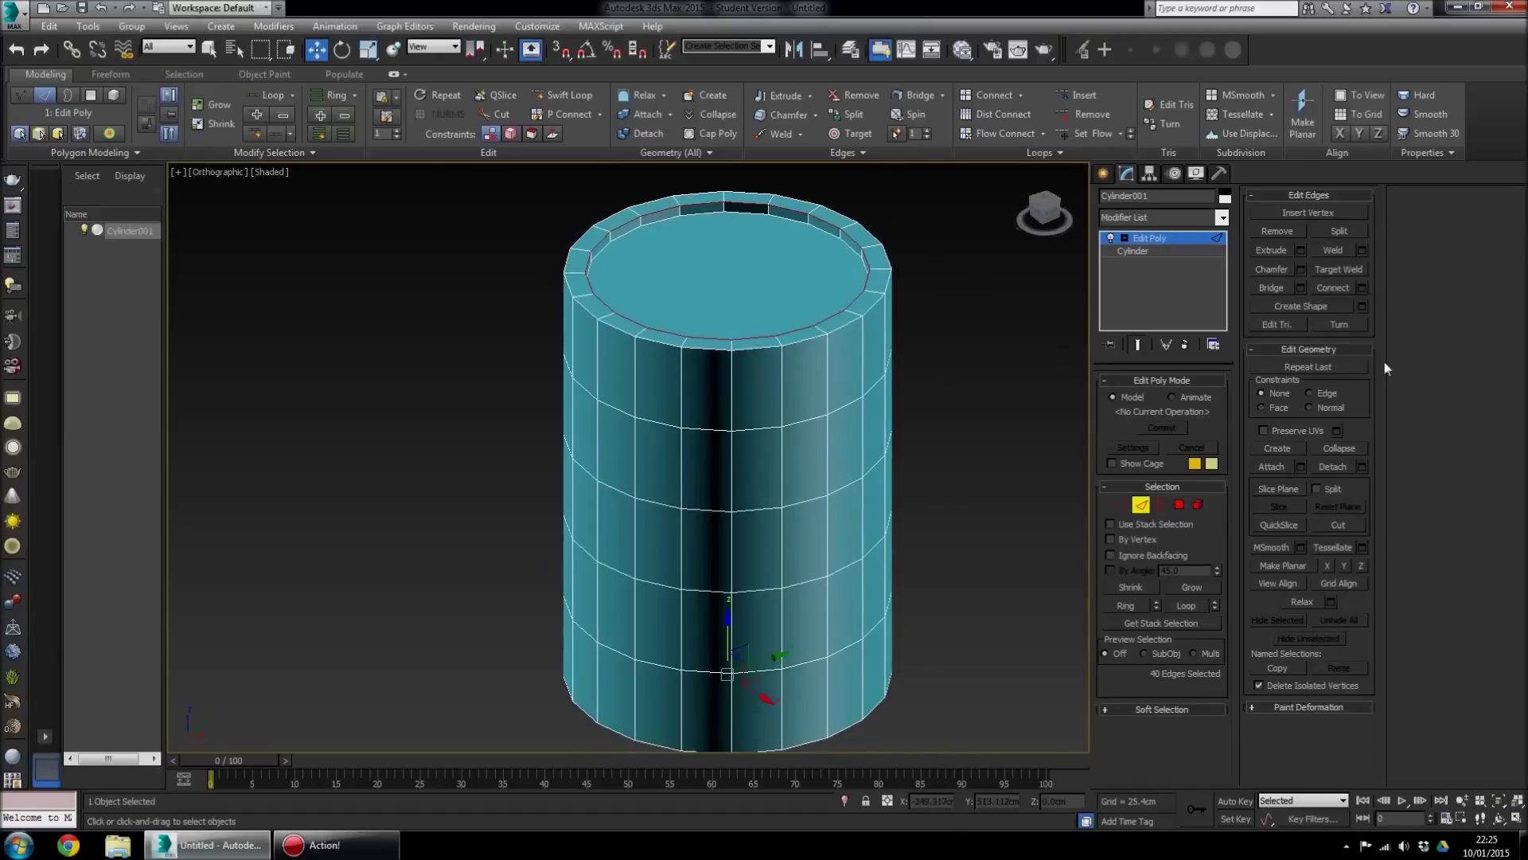
Start a Chamfer with settings on the selected inner rim loops and set it to 2 segments
{"action": "left_click", "coordinate": [1301, 269]}
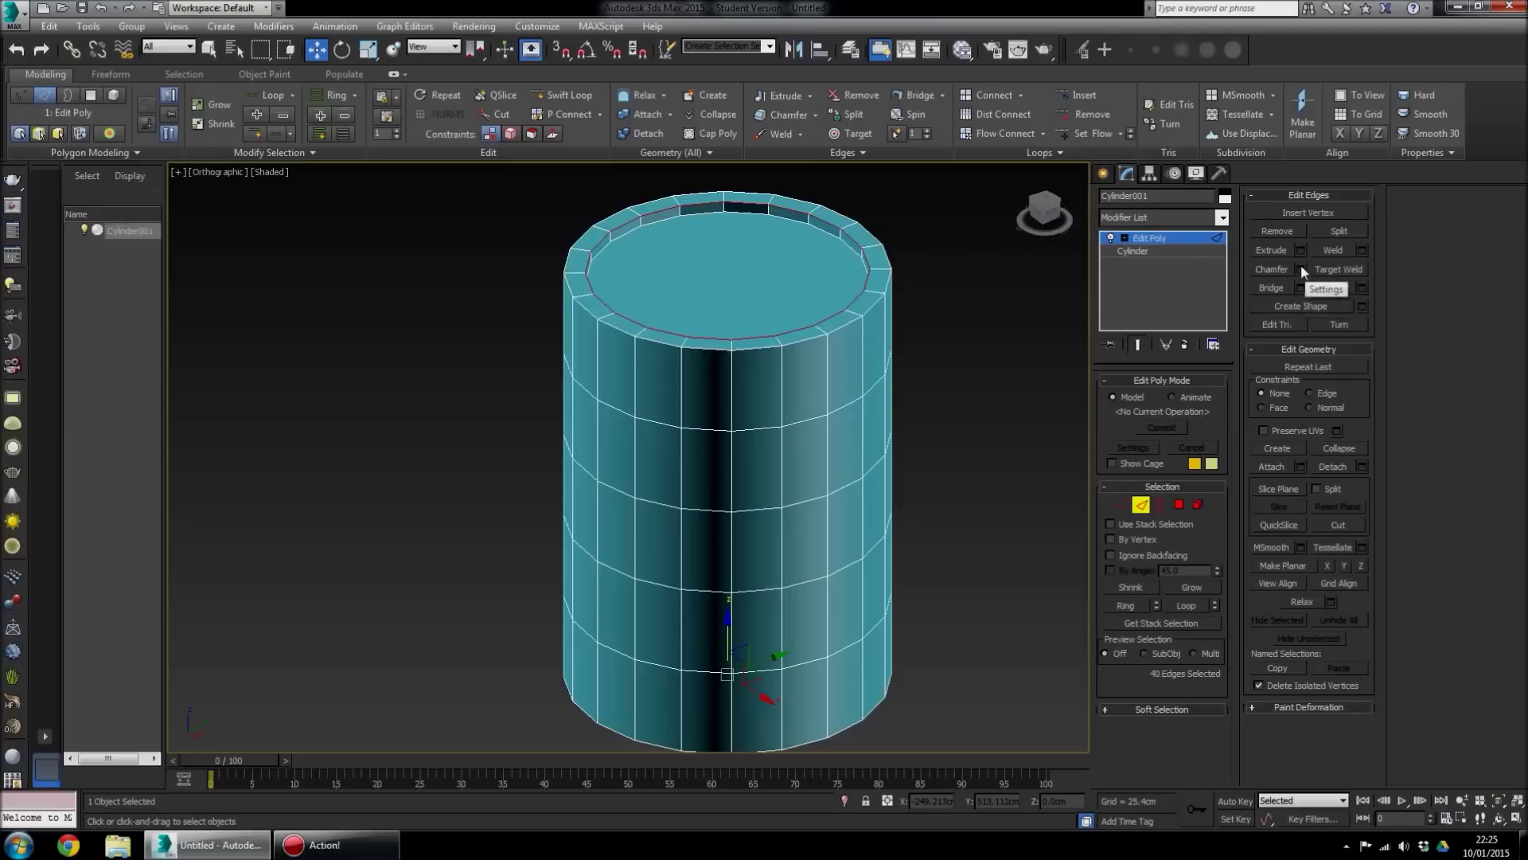
{"action": "mouse_move", "coordinate": [883, 359]}
{"action": "middle_mouse_down"}
{"action": "mouse_move", "coordinate": [909, 395]}
{"action": "mouse_move", "coordinate": [900, 416]}
{"action": "mouse_move", "coordinate": [926, 326]}
{"action": "middle_mouse_up"}
{"action": "scroll", "coordinate": [881, 366], "scroll_direction": "up", "scroll_amount": 2}
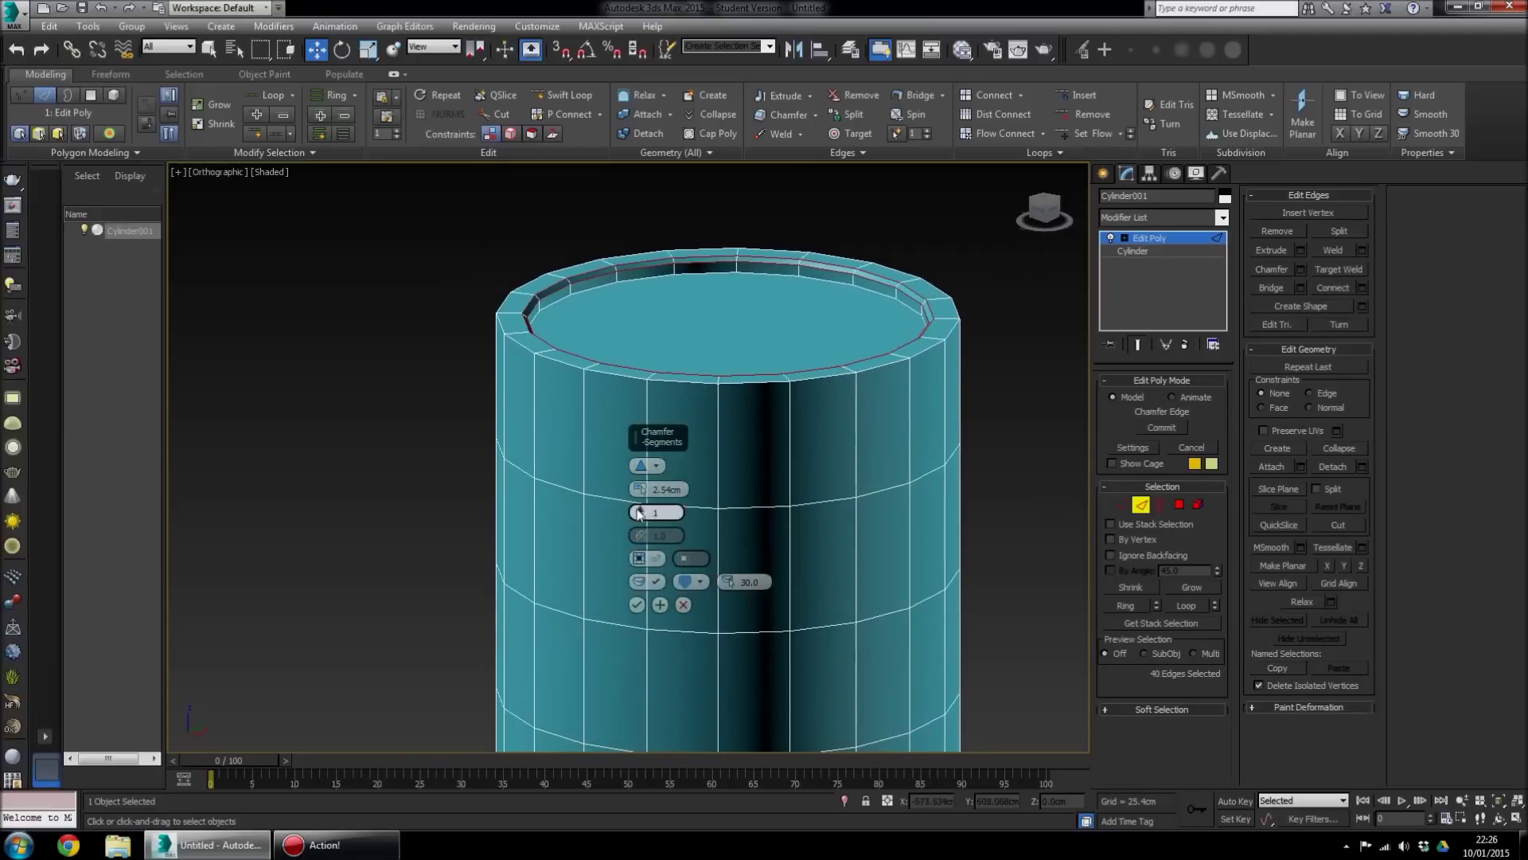
{"action": "left_click_drag", "start_coordinate": [640, 514], "coordinate": [642, 508]}
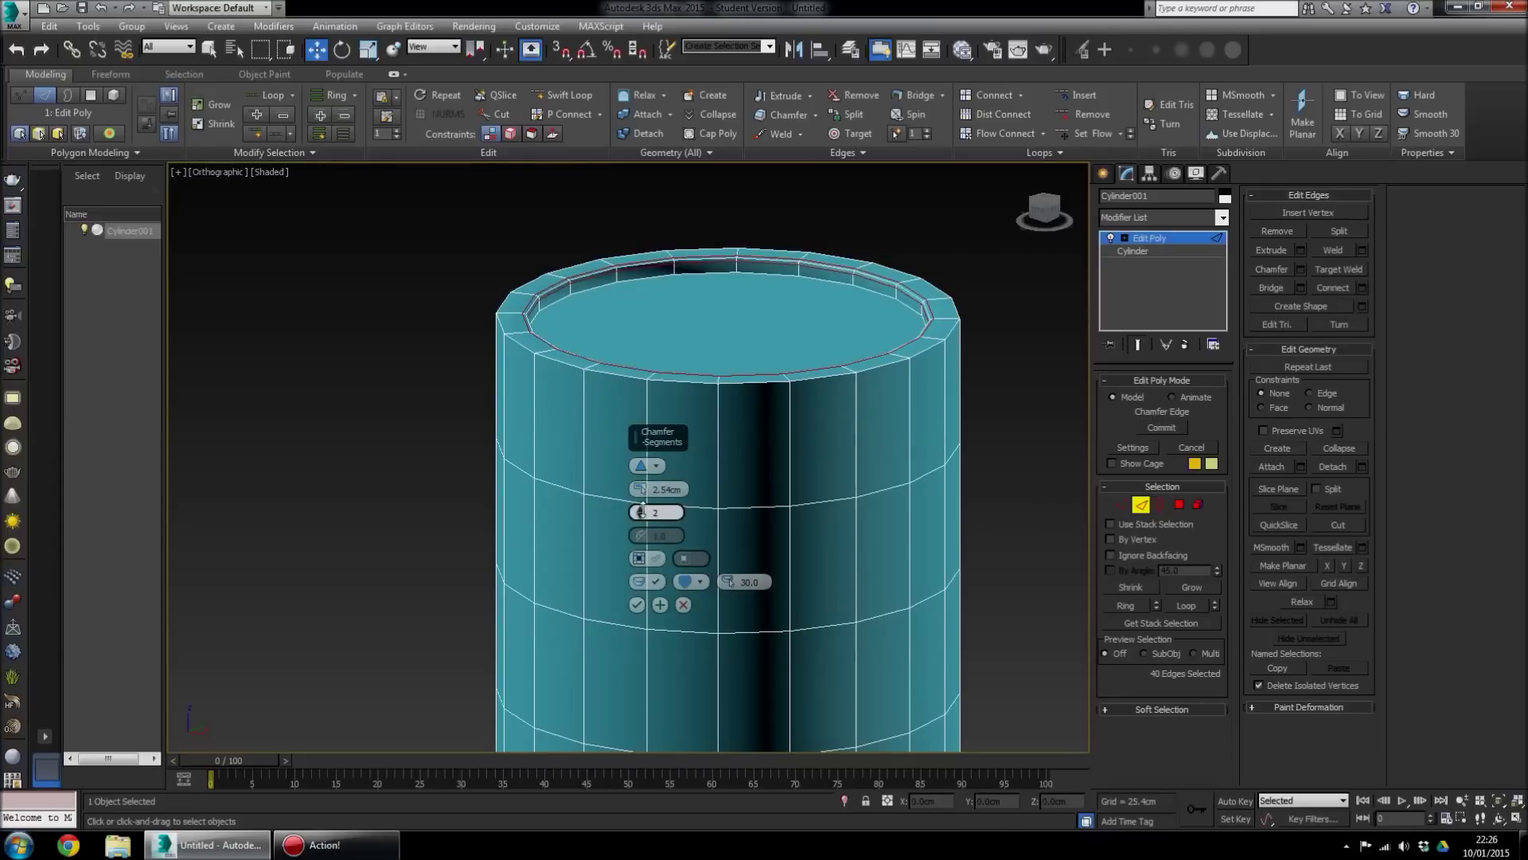
{"action": "middle_click_drag", "start_coordinate": [769, 342], "coordinate": [895, 306], "text": "alt"}
{"action": "scroll", "coordinate": [895, 302], "scroll_direction": "up", "scroll_amount": 10}
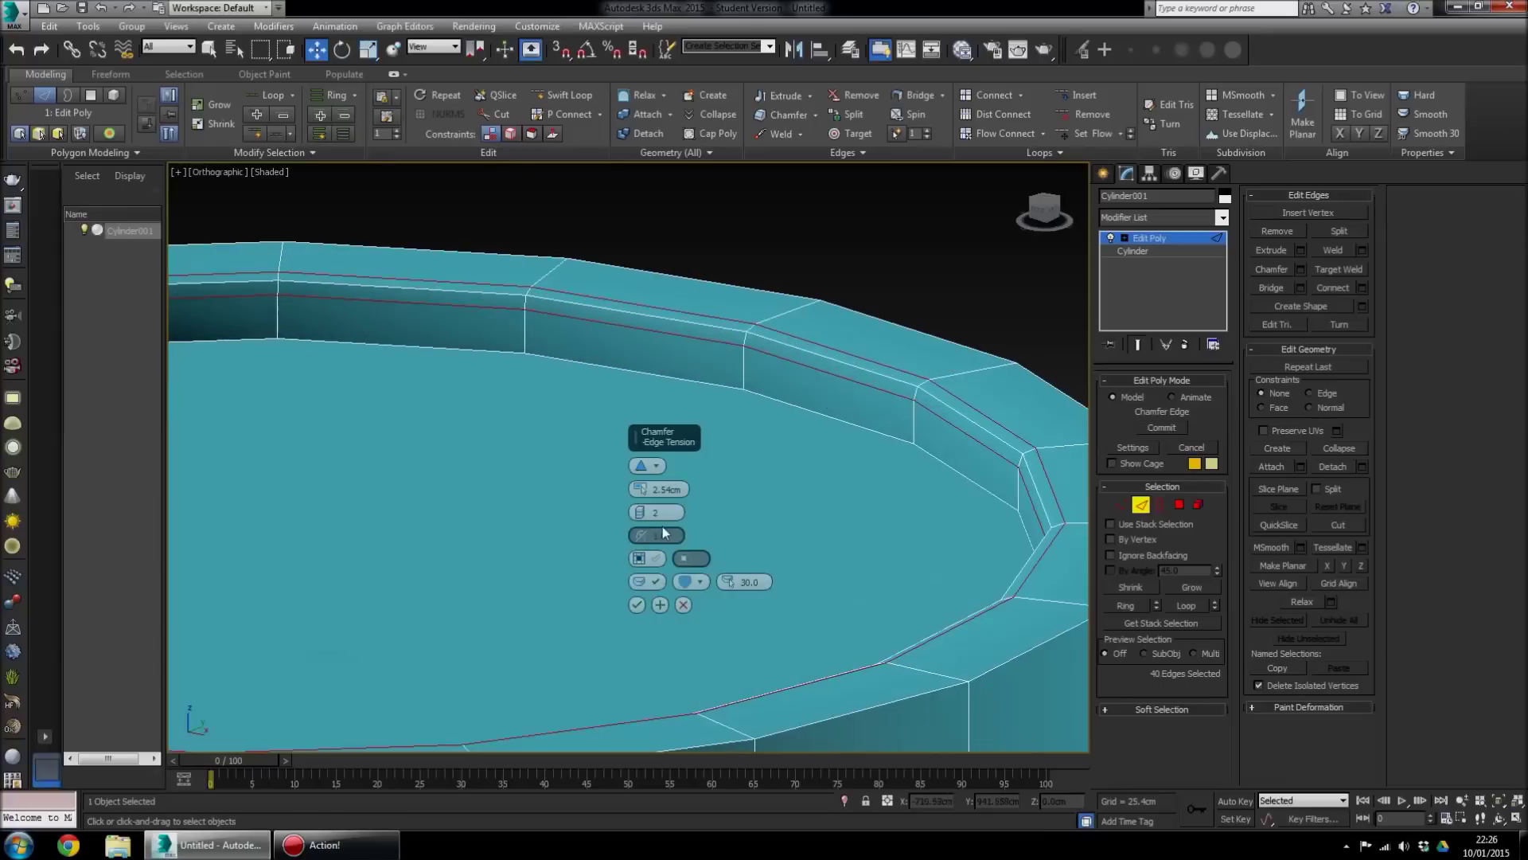
{"action": "mouse_move", "coordinate": [645, 514]}
{"action": "left_mouse_down"}
{"action": "mouse_move", "coordinate": [647, 501]}
{"action": "mouse_move", "coordinate": [639, 521]}
{"action": "left_mouse_up"}
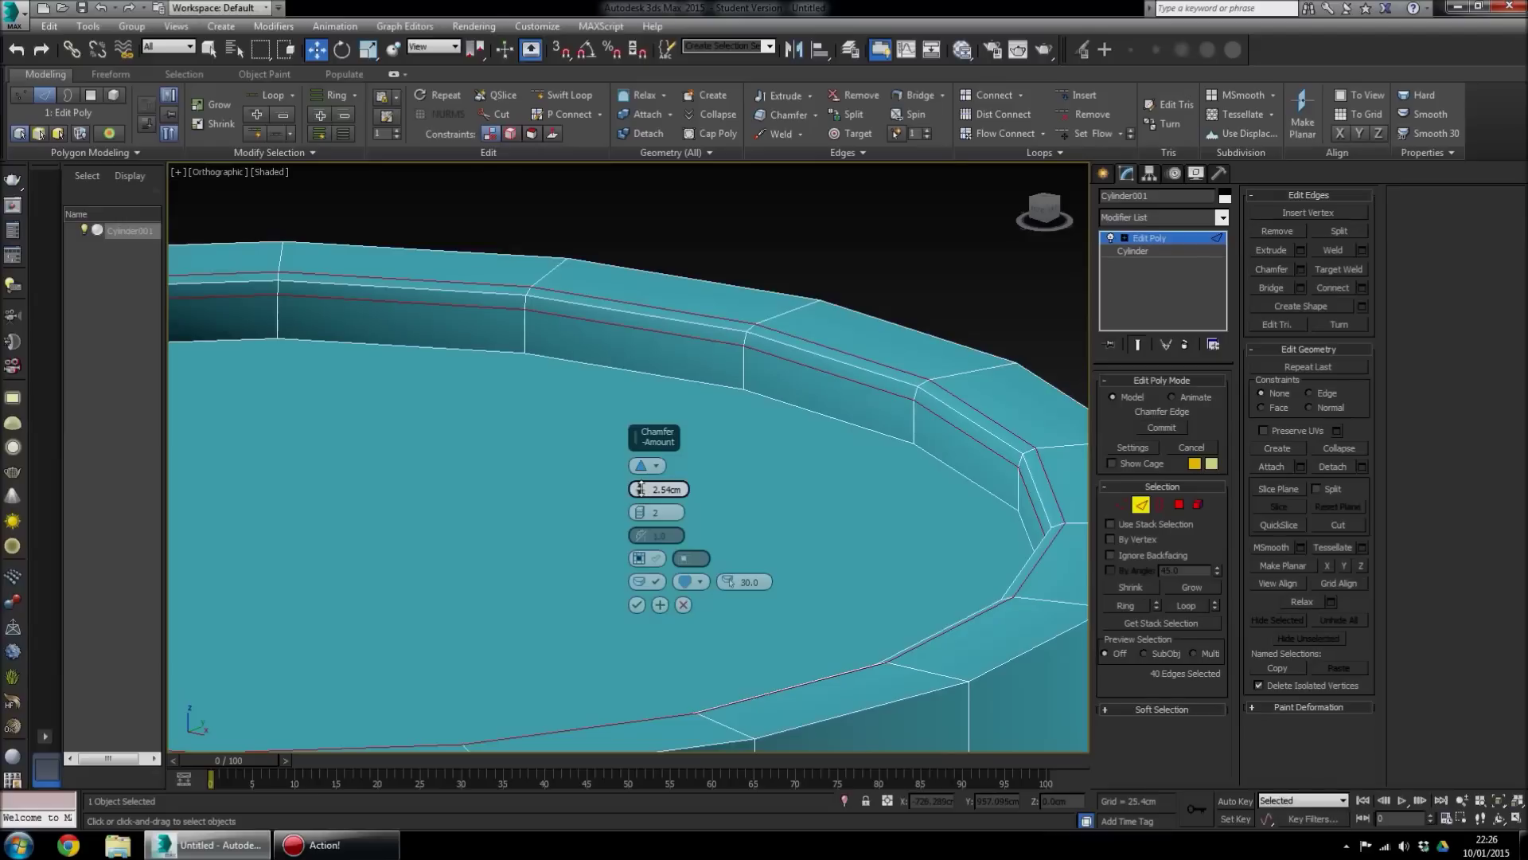
Set the chamfer amount of the inner rims to about 6.839 cm and apply the chamfer
{"action": "left_click_drag", "start_coordinate": [640, 489], "coordinate": [644, 458]}
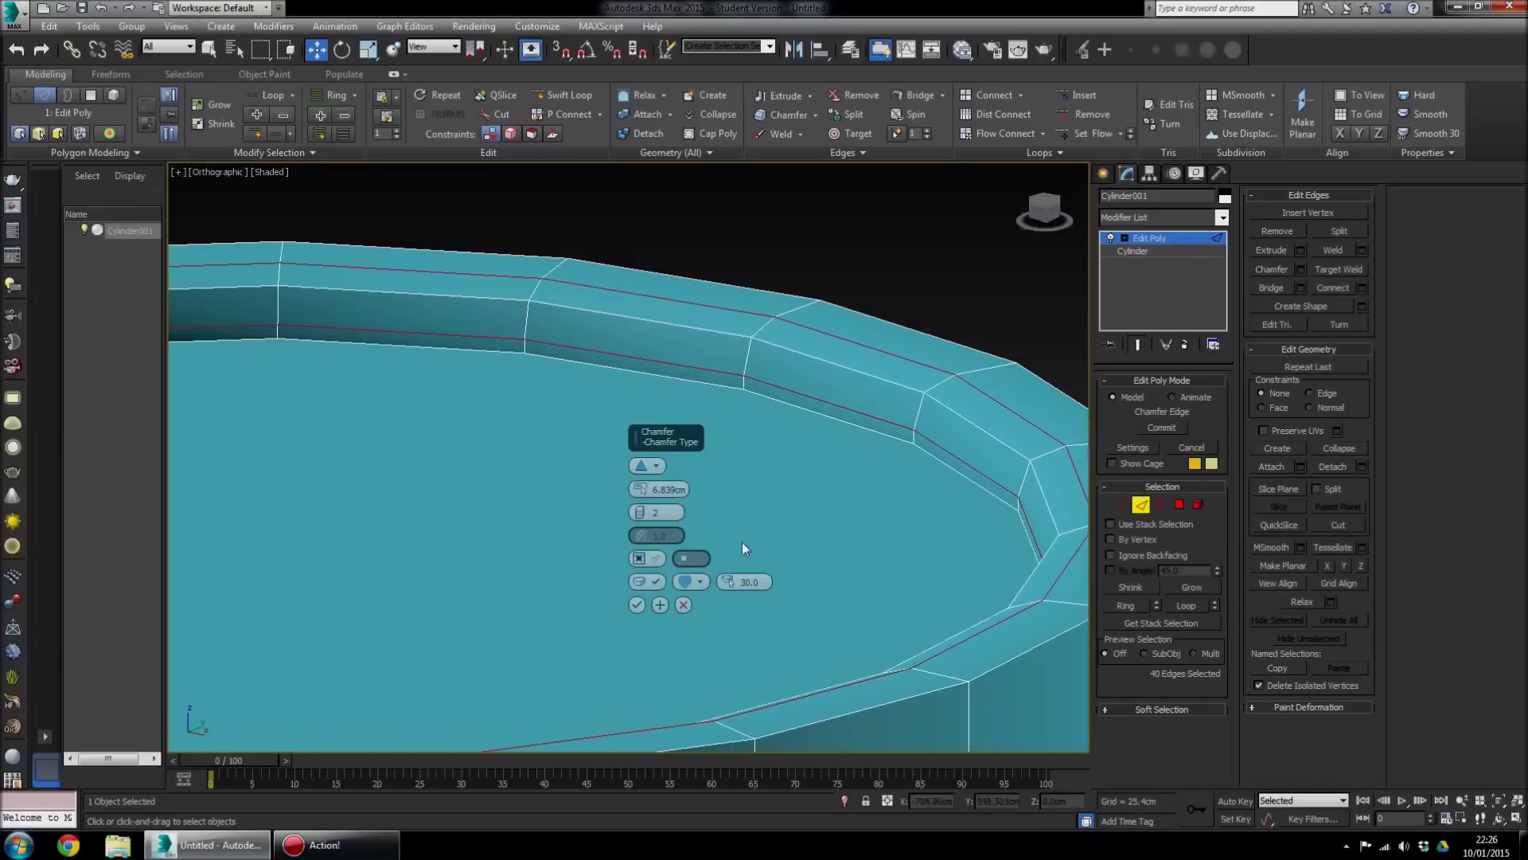
{"action": "middle_click_drag", "start_coordinate": [742, 548], "coordinate": [805, 506], "text": "alt"}
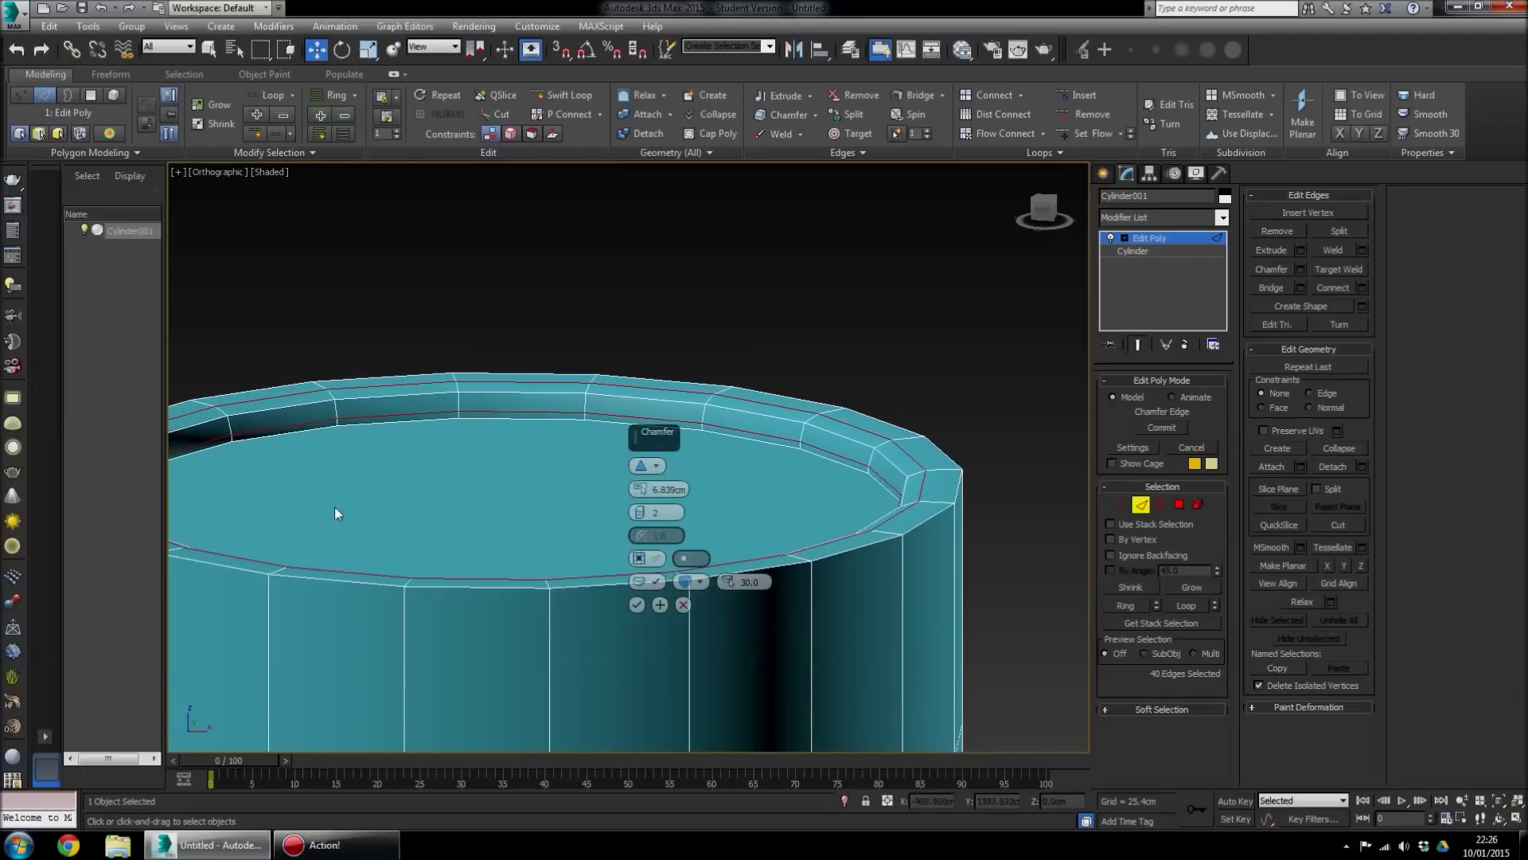
{"action": "middle_click_drag", "start_coordinate": [549, 502], "coordinate": [630, 471]}
{"action": "left_click", "coordinate": [636, 605]}
{"action": "middle_click_drag", "start_coordinate": [706, 537], "coordinate": [747, 503]}
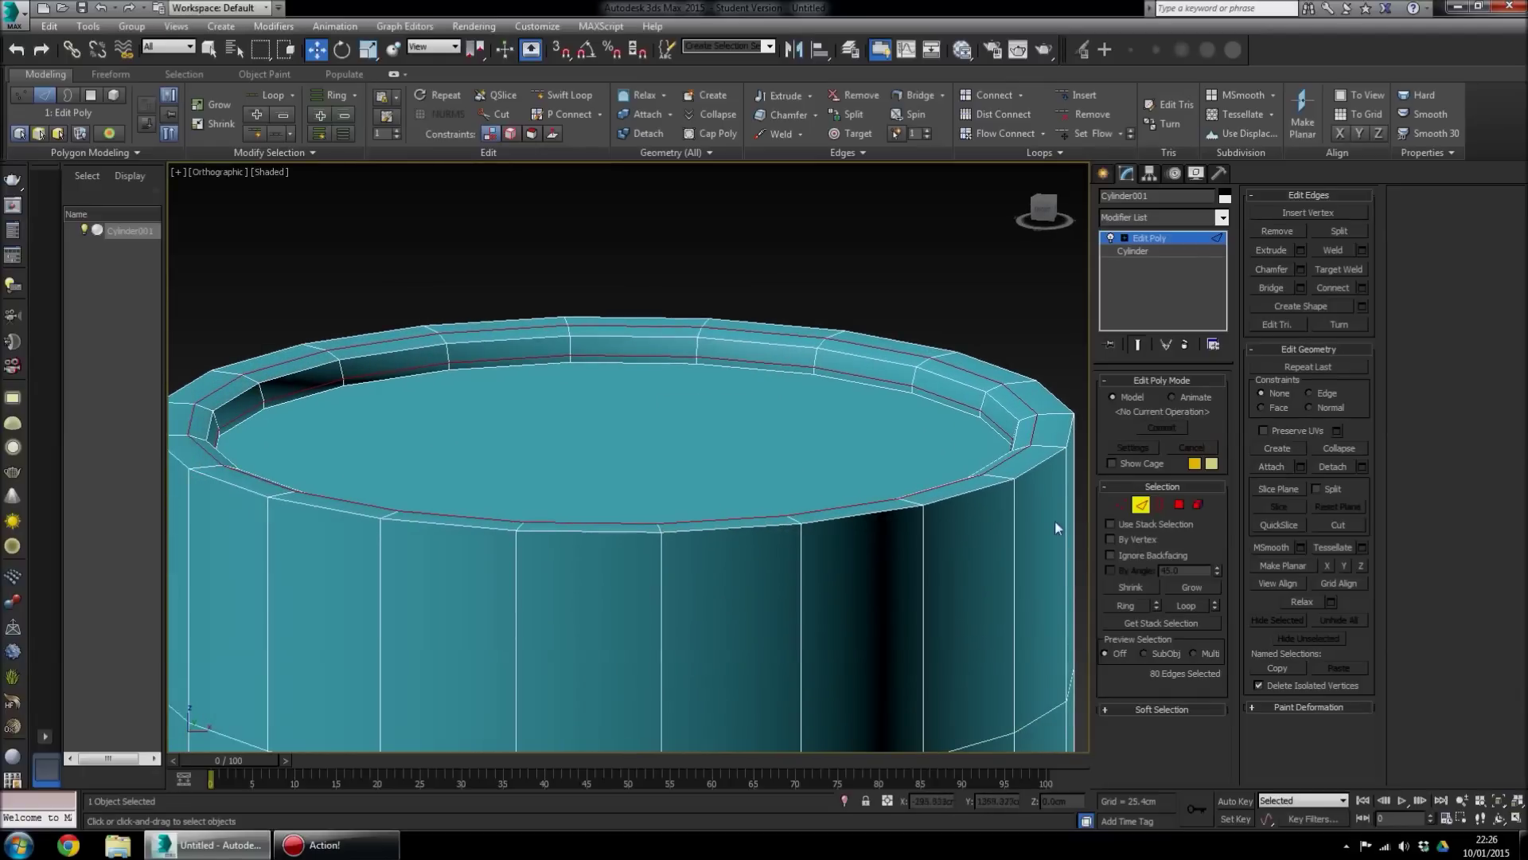
Leave Edge level, deselect the cylinder and show the whole model in the Front view
{"action": "left_click", "coordinate": [1146, 508]}
{"action": "left_click", "coordinate": [1029, 340]}
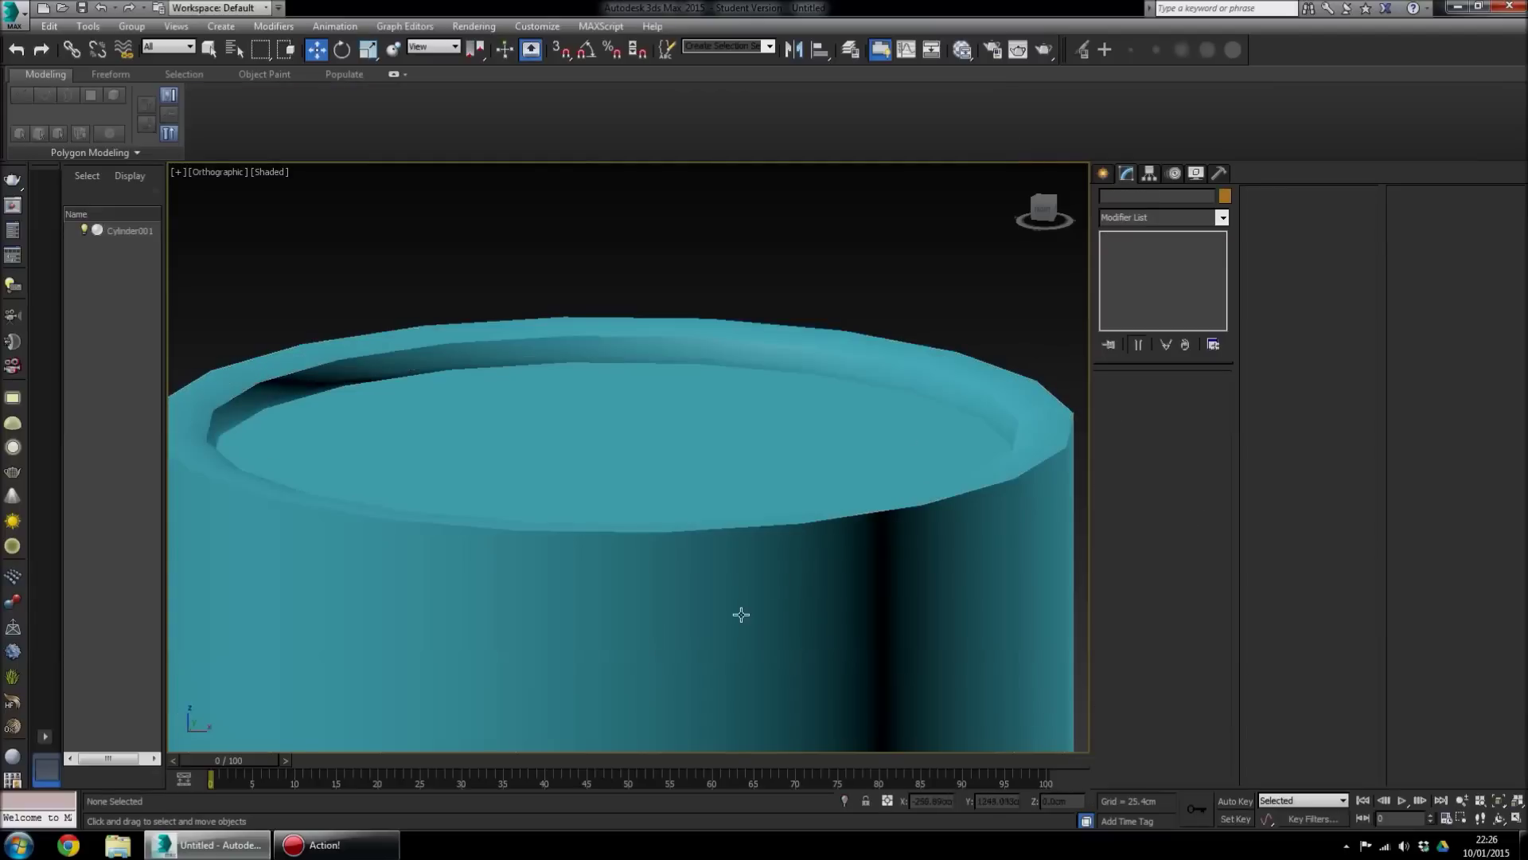
{"action": "scroll", "coordinate": [742, 605], "scroll_direction": "down", "scroll_amount": 8}
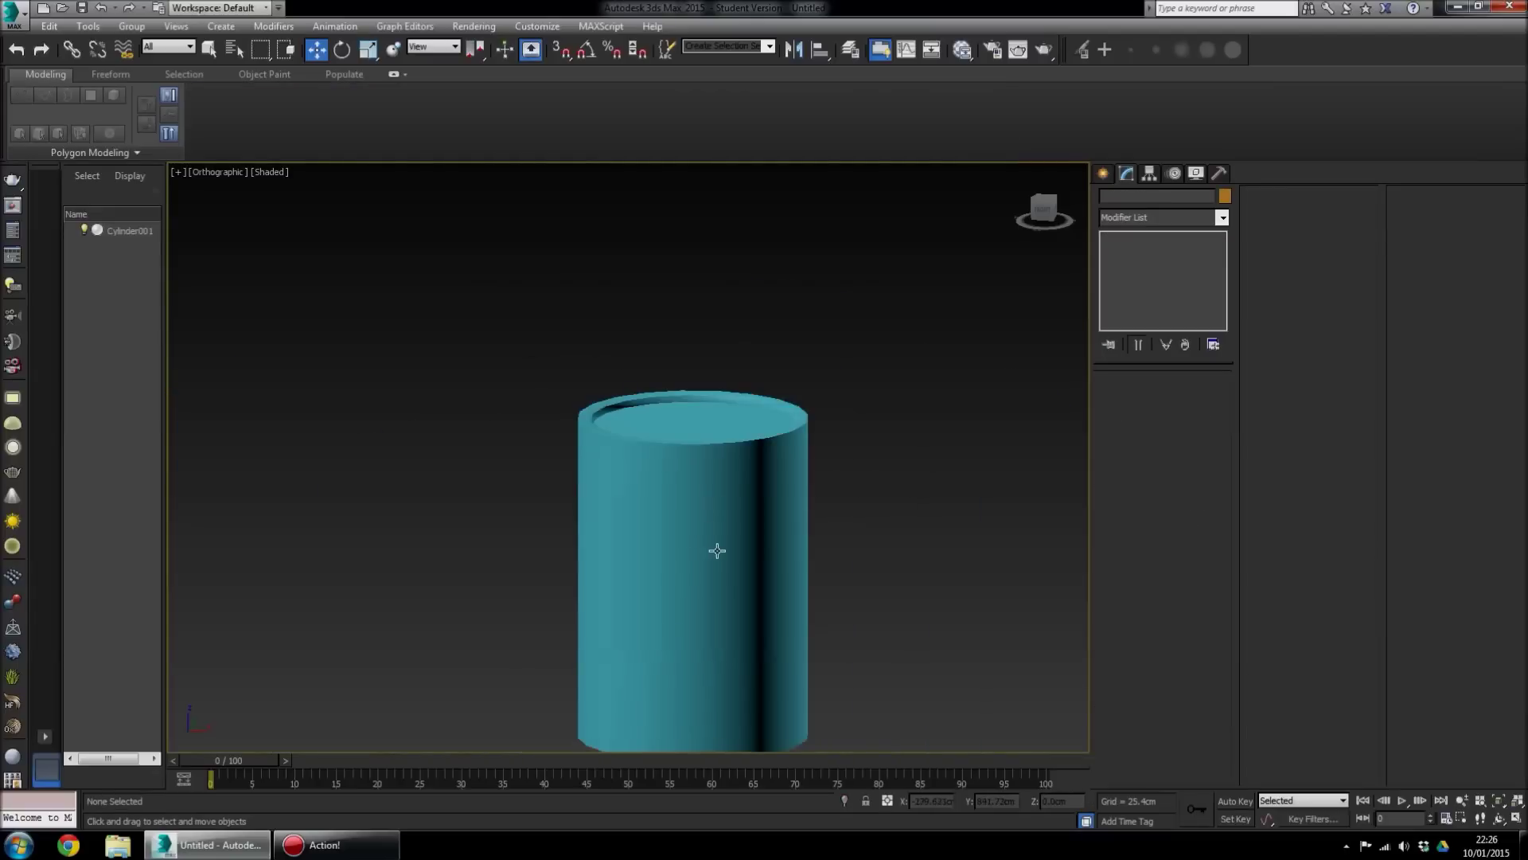
{"action": "key", "text": "f"}
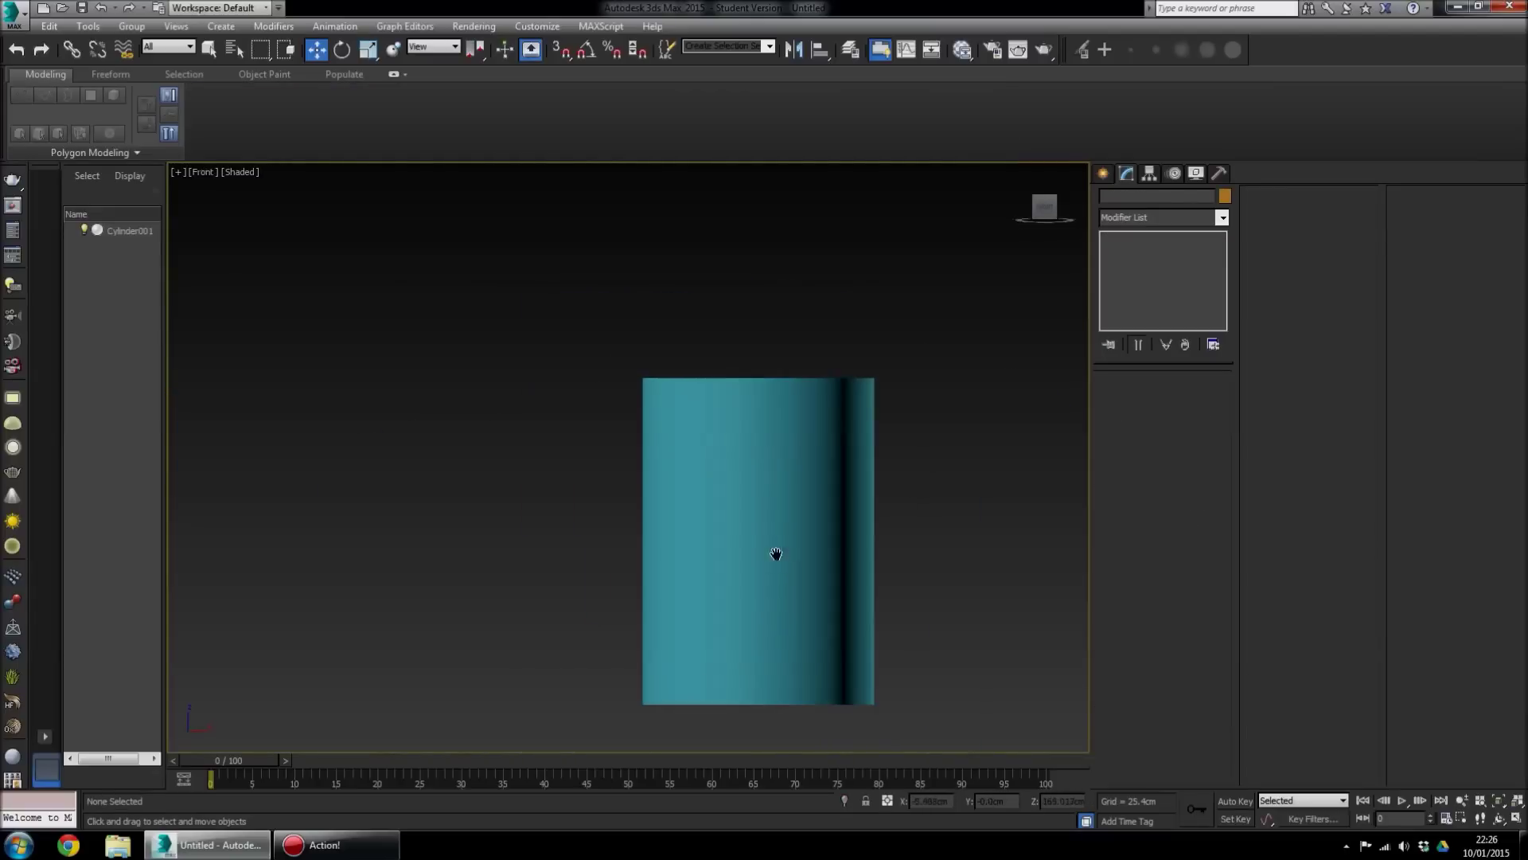
{"action": "middle_click_drag", "start_coordinate": [778, 552], "coordinate": [735, 496], "text": "alt"}
{"action": "key", "text": "f"}
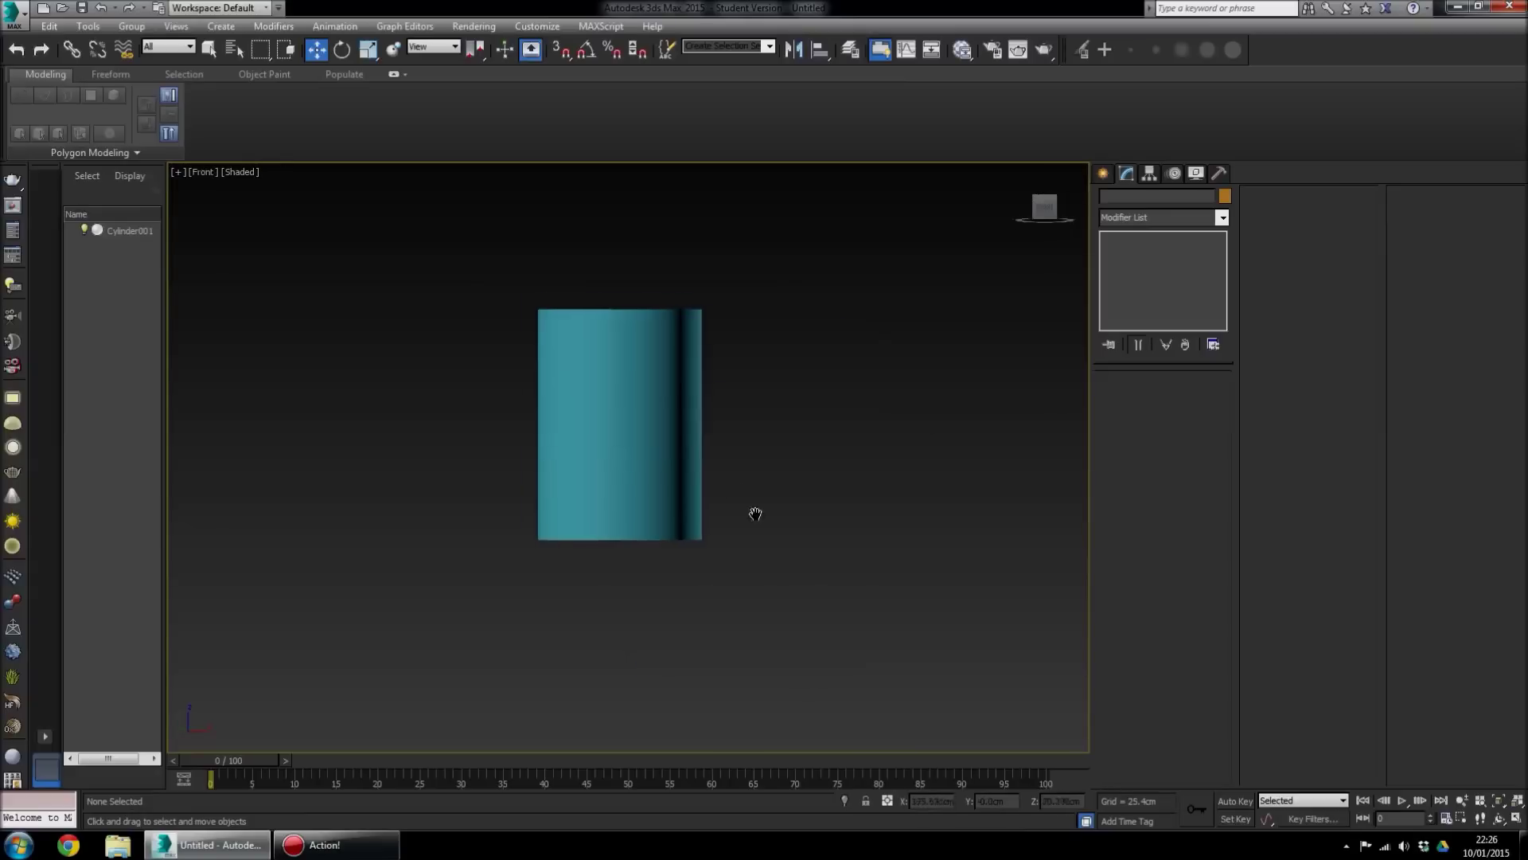
Select the cylinder again, enter Vertex level and select the two middle horizontal rows of vertices
{"action": "left_click", "coordinate": [693, 485]}
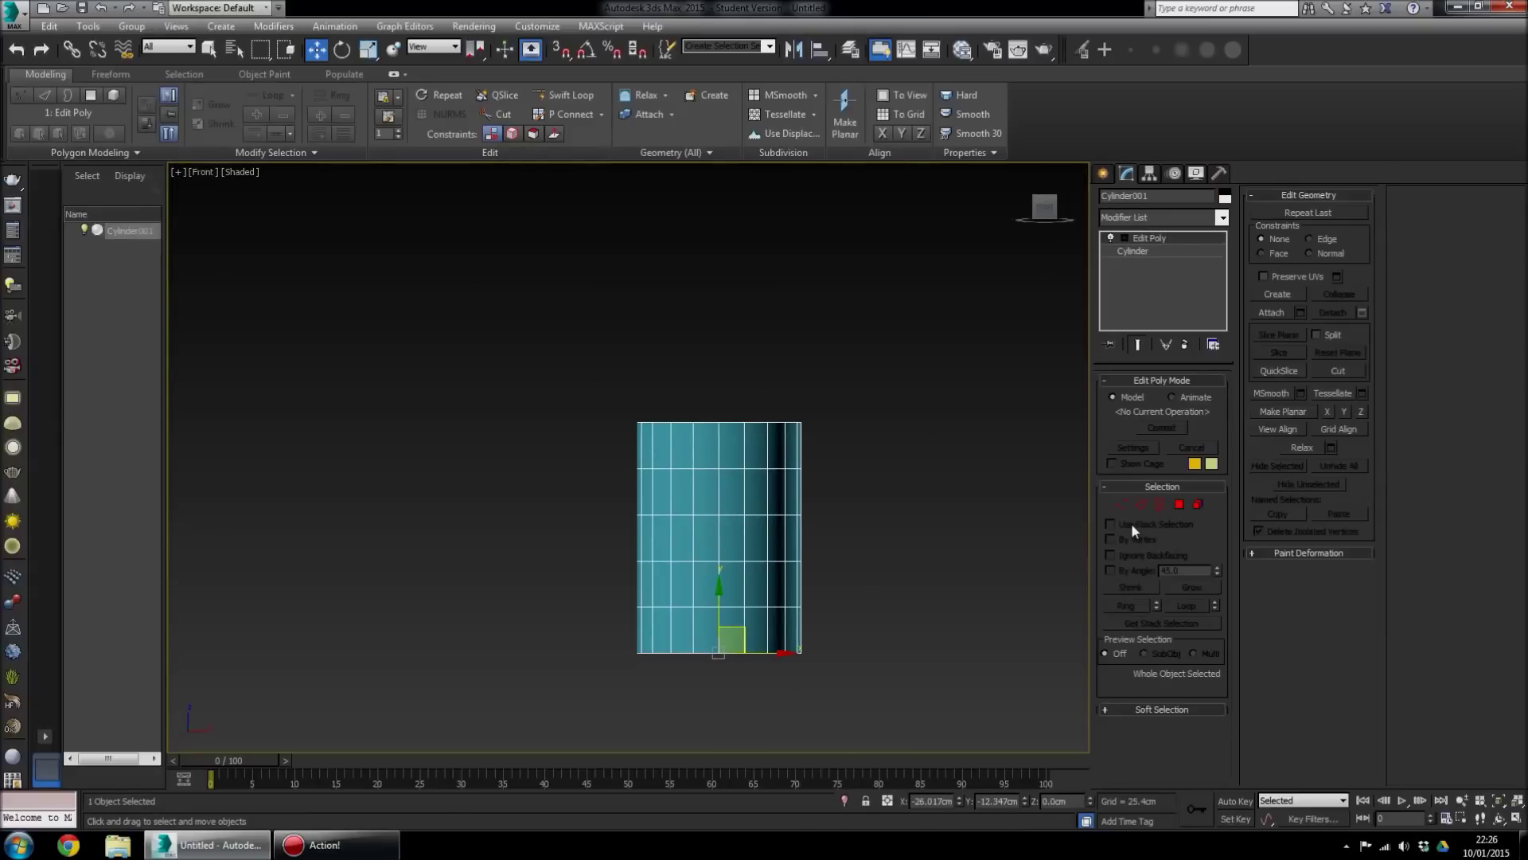
{"action": "left_click", "coordinate": [1121, 504]}
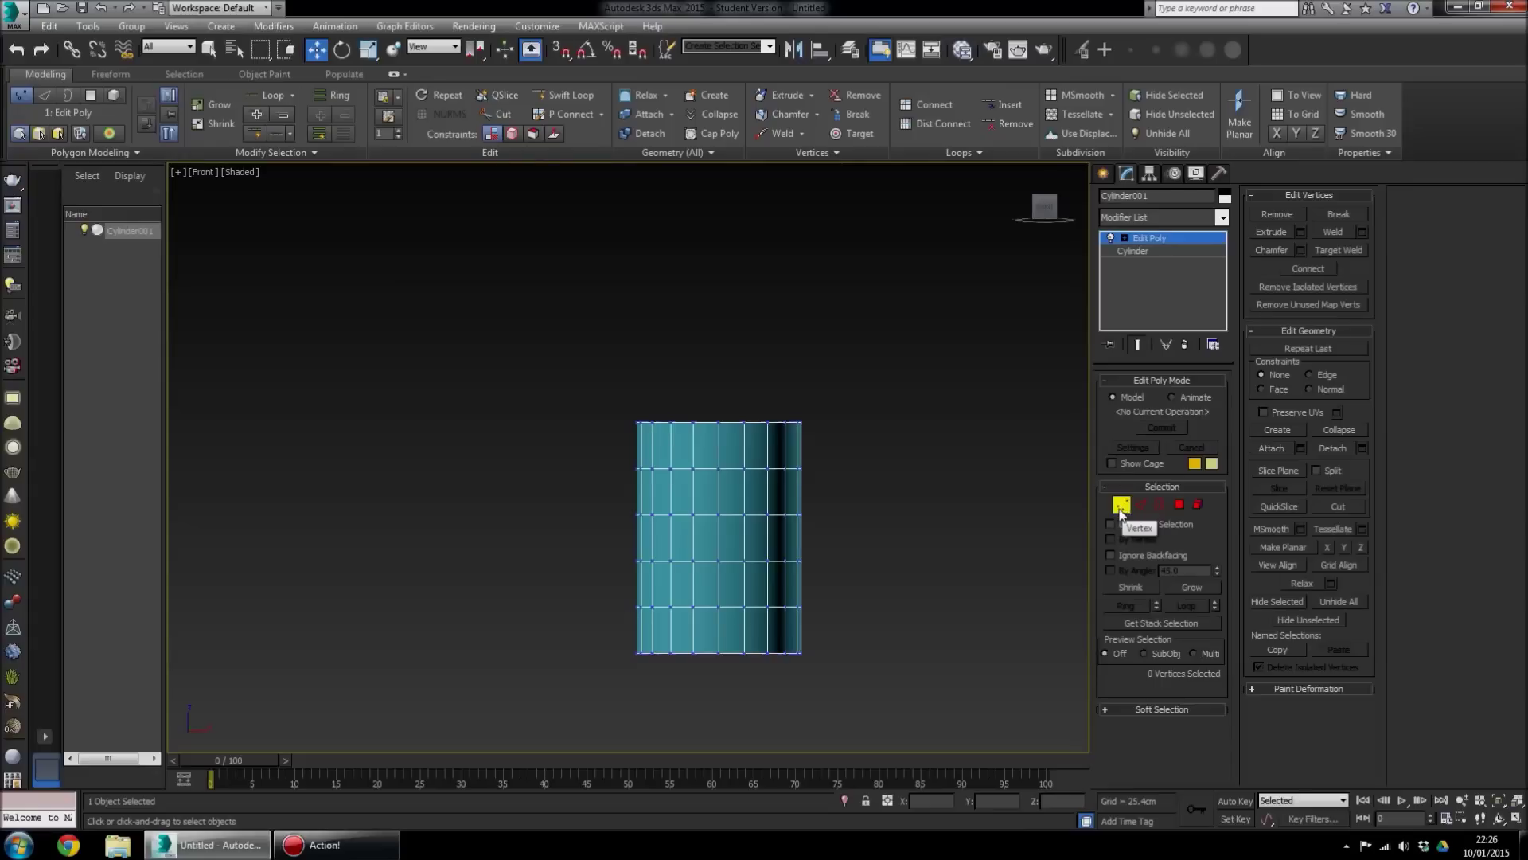
{"action": "middle_click_drag", "start_coordinate": [950, 559], "coordinate": [926, 545]}
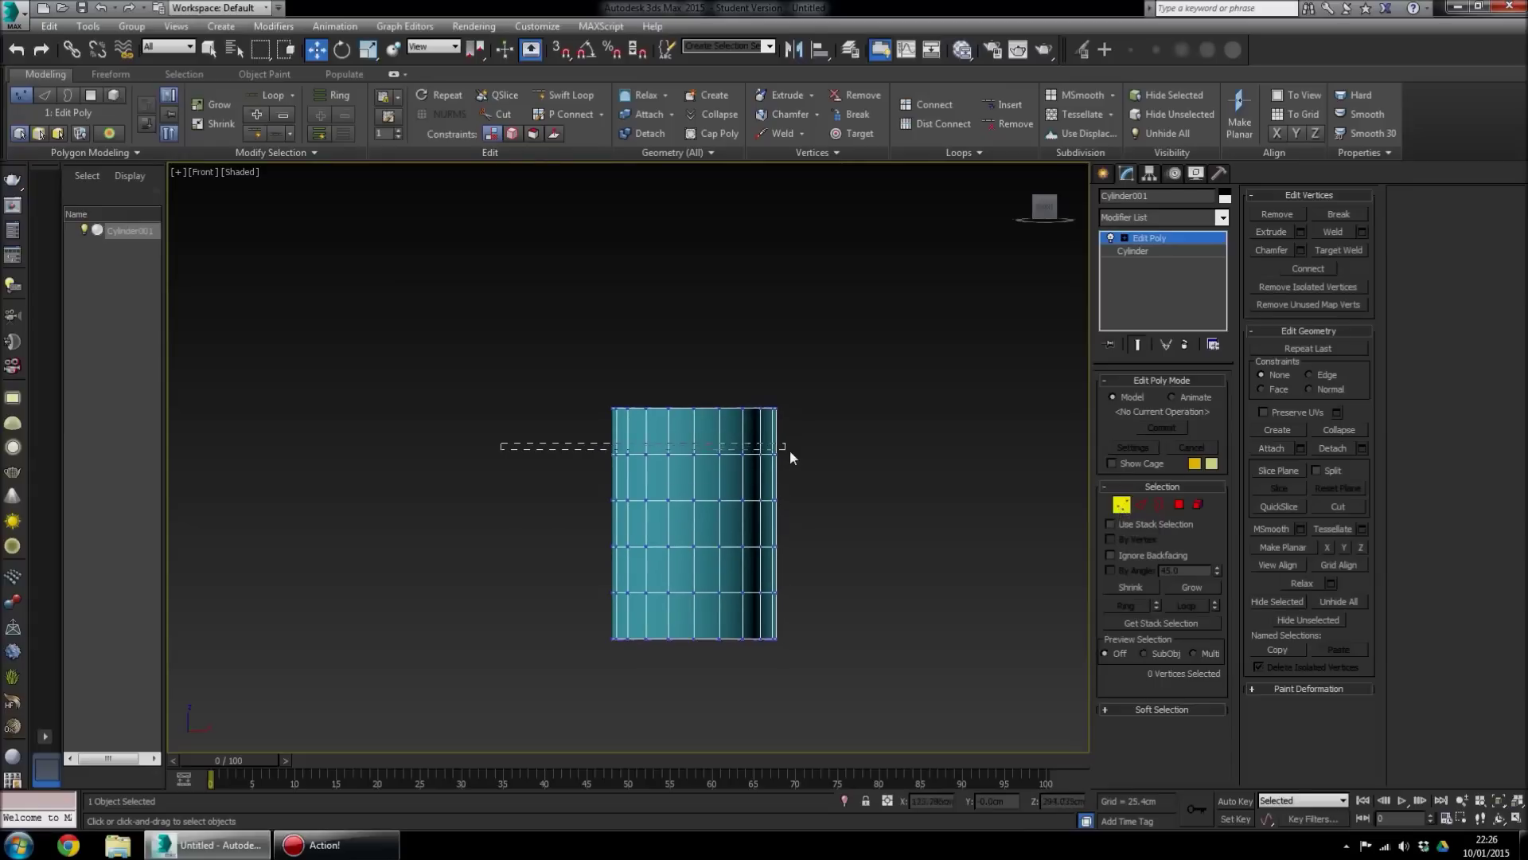
{"action": "left_click_drag", "start_coordinate": [815, 466], "coordinate": [586, 447]}
{"action": "left_click_drag", "start_coordinate": [829, 557], "coordinate": [801, 564]}
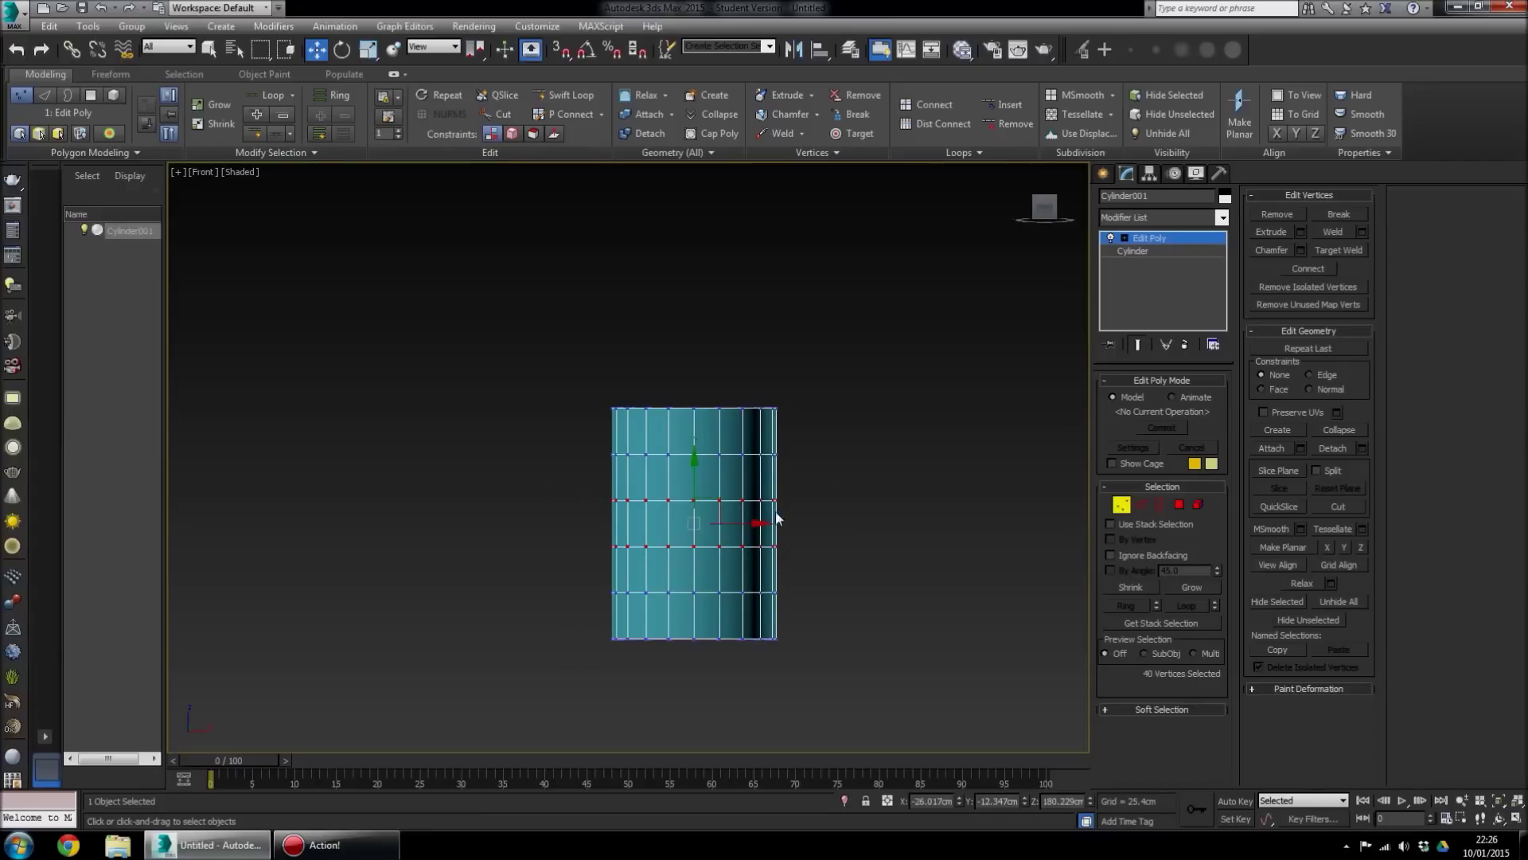
{"action": "middle_click_drag", "start_coordinate": [747, 546], "coordinate": [727, 549]}
{"action": "scroll", "coordinate": [726, 532], "scroll_direction": "up", "scroll_amount": 2}
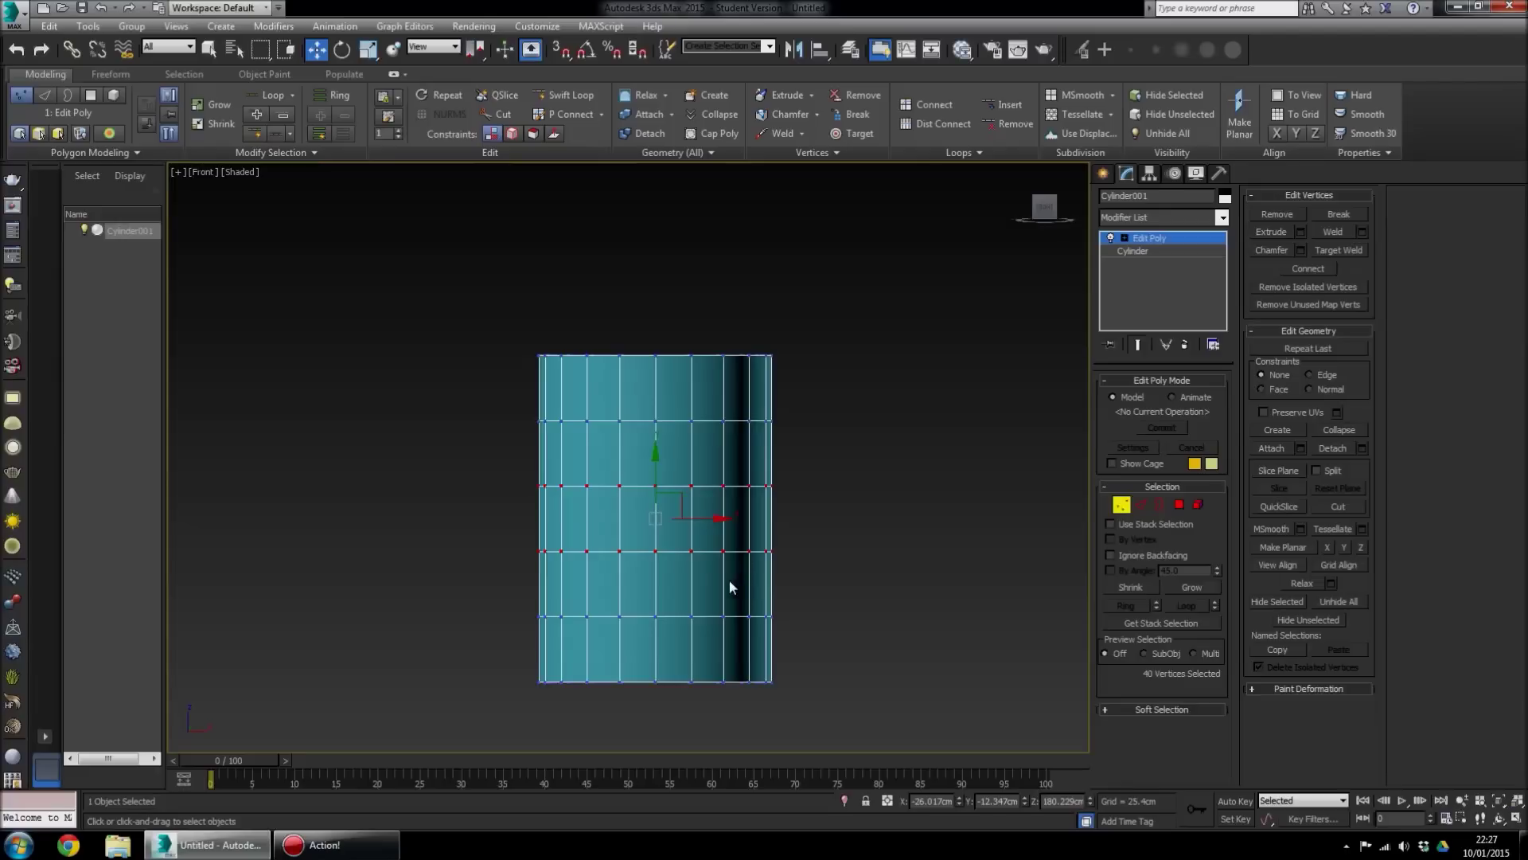
Uniformly scale the two selected middle vertex rows outward so the cylinder bulges at its centre, and deselect them
{"action": "middle_click_drag", "start_coordinate": [729, 586], "coordinate": [647, 575]}
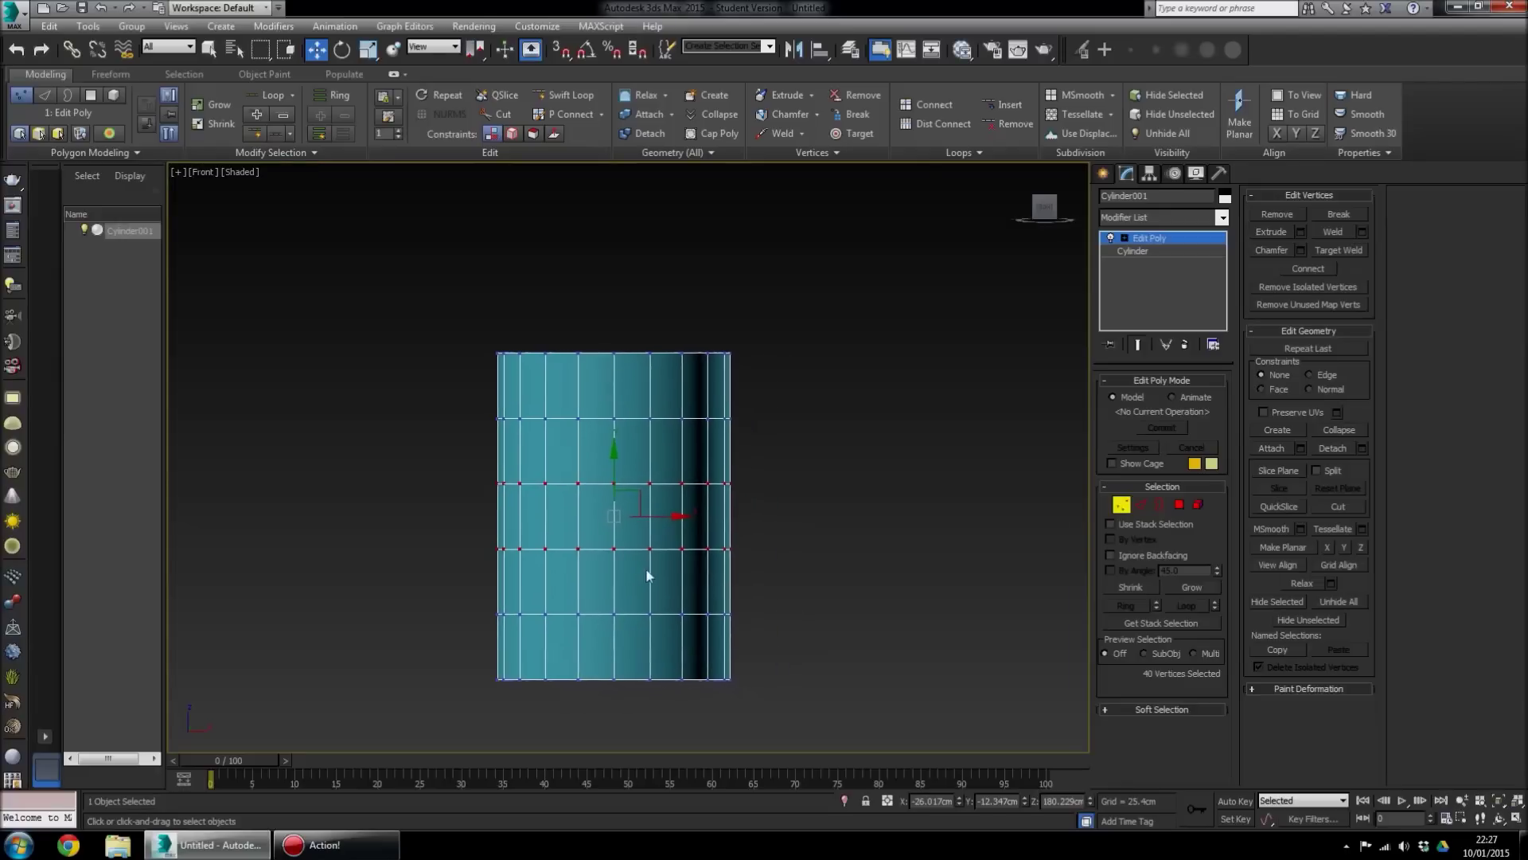
{"action": "left_click", "coordinate": [369, 53]}
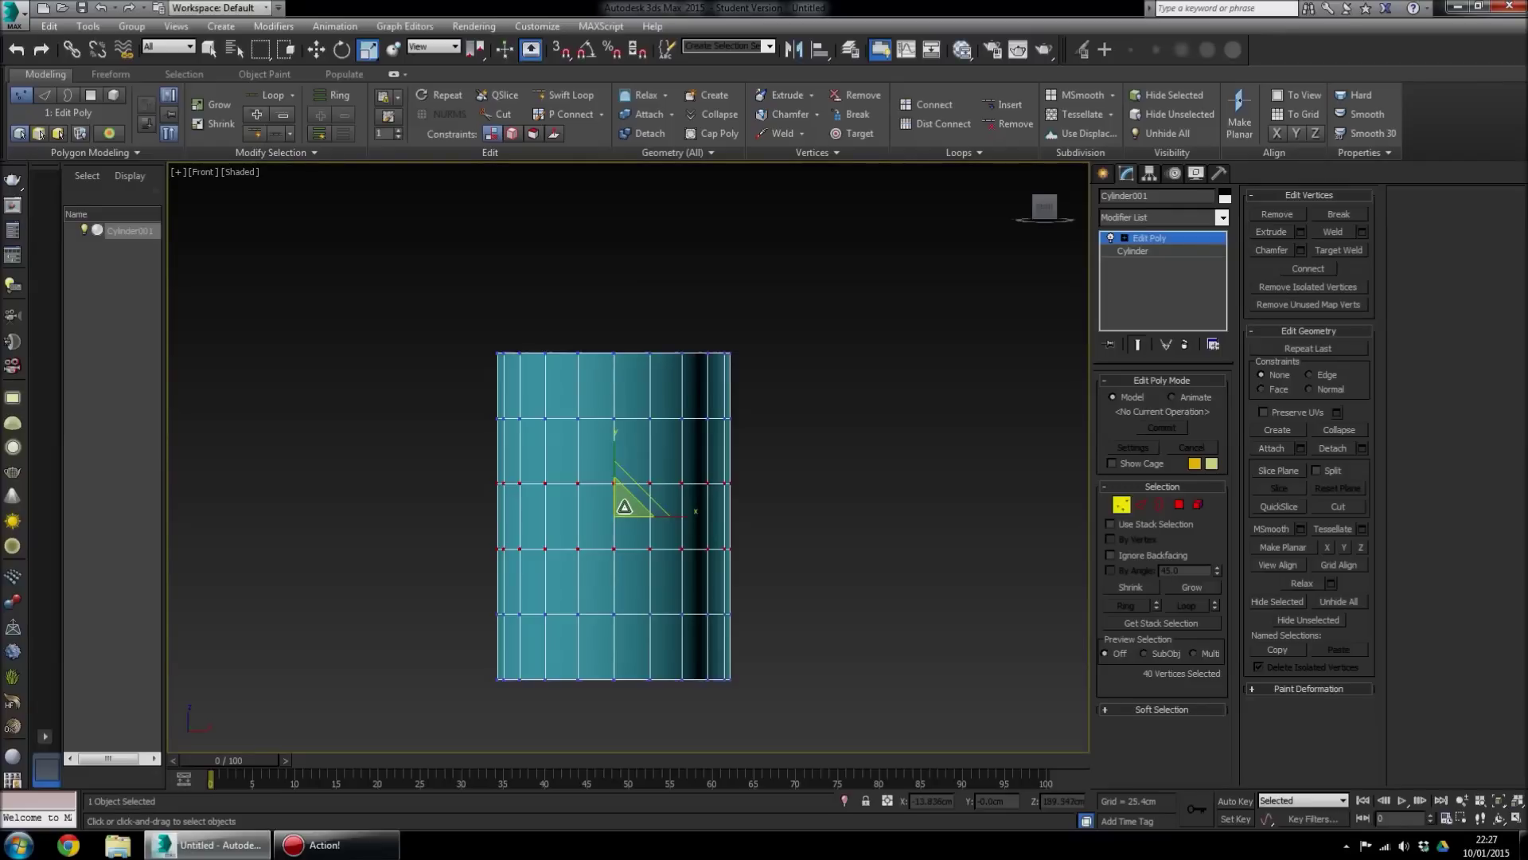
{"action": "mouse_move", "coordinate": [624, 508]}
{"action": "left_mouse_down"}
{"action": "mouse_move", "coordinate": [627, 527]}
{"action": "mouse_move", "coordinate": [625, 458]}
{"action": "mouse_move", "coordinate": [634, 569]}
{"action": "mouse_move", "coordinate": [621, 445]}
{"action": "mouse_move", "coordinate": [628, 589]}
{"action": "mouse_move", "coordinate": [617, 518]}
{"action": "mouse_move", "coordinate": [607, 563]}
{"action": "mouse_move", "coordinate": [609, 478]}
{"action": "mouse_move", "coordinate": [606, 525]}
{"action": "mouse_move", "coordinate": [607, 496]}
{"action": "left_mouse_up"}
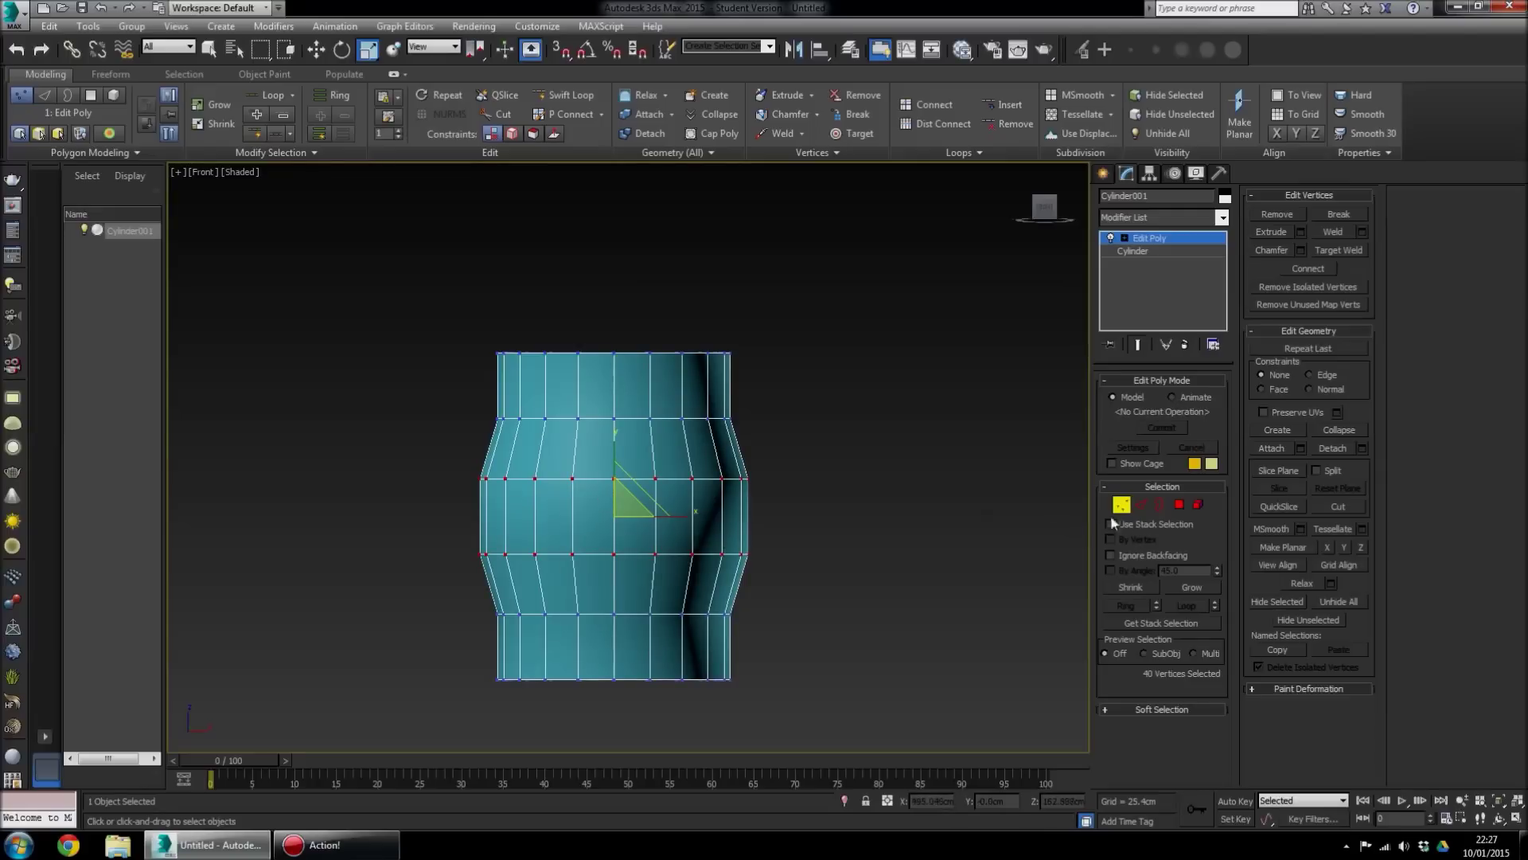
{"action": "left_click", "coordinate": [961, 513]}
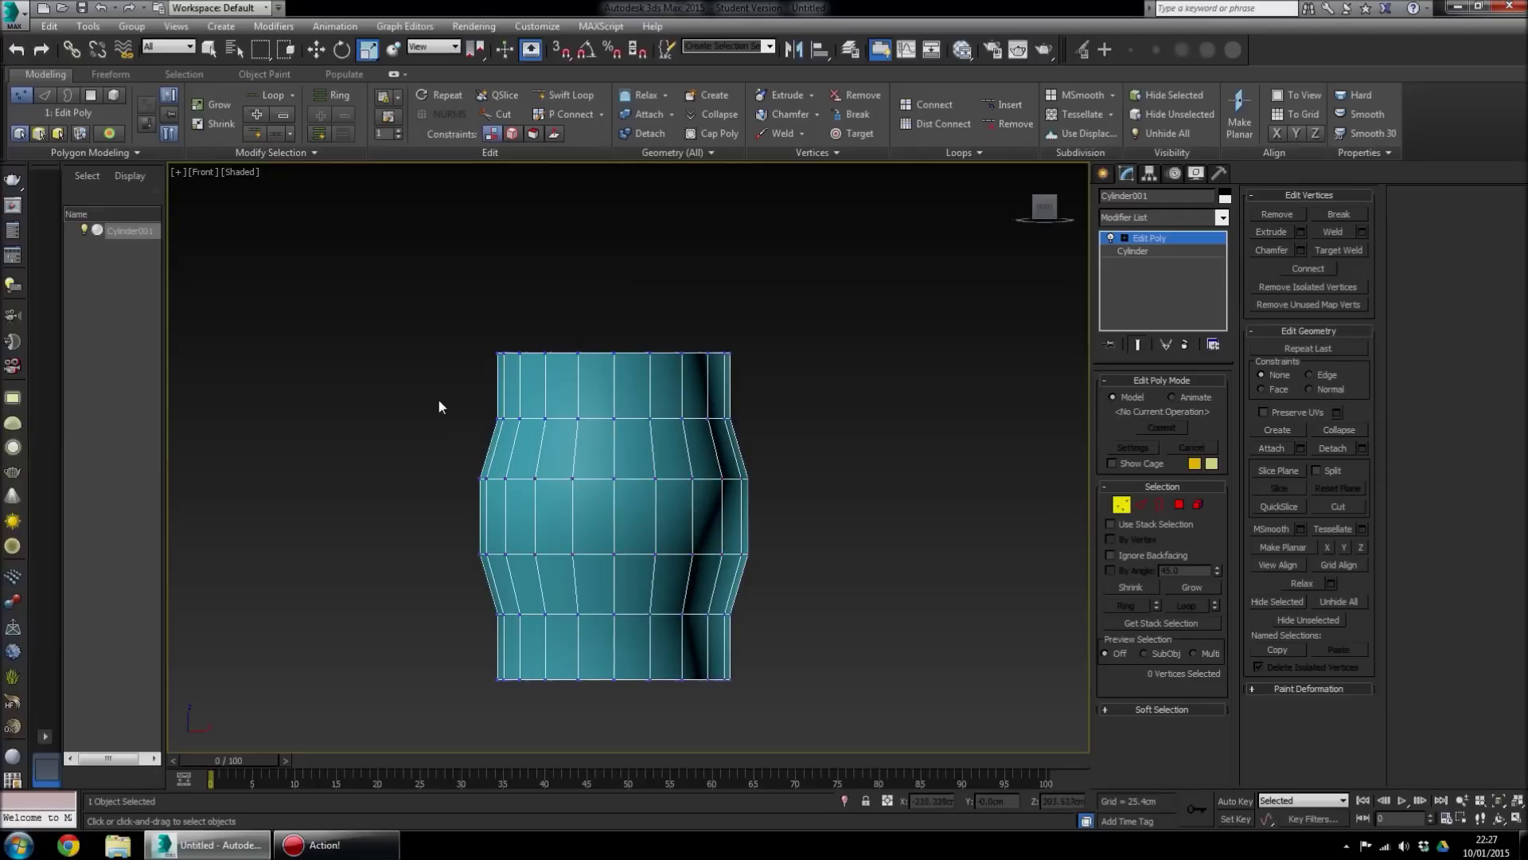
Scale the vertex rows above and below the bulge uniformly to about 108% for a barrel curve, and leave Vertex level
{"action": "left_click_drag", "start_coordinate": [422, 396], "coordinate": [799, 432]}
{"action": "left_click_drag", "start_coordinate": [770, 625], "coordinate": [770, 627], "text": "ctrl"}
{"action": "left_click_drag", "start_coordinate": [628, 503], "coordinate": [626, 499]}
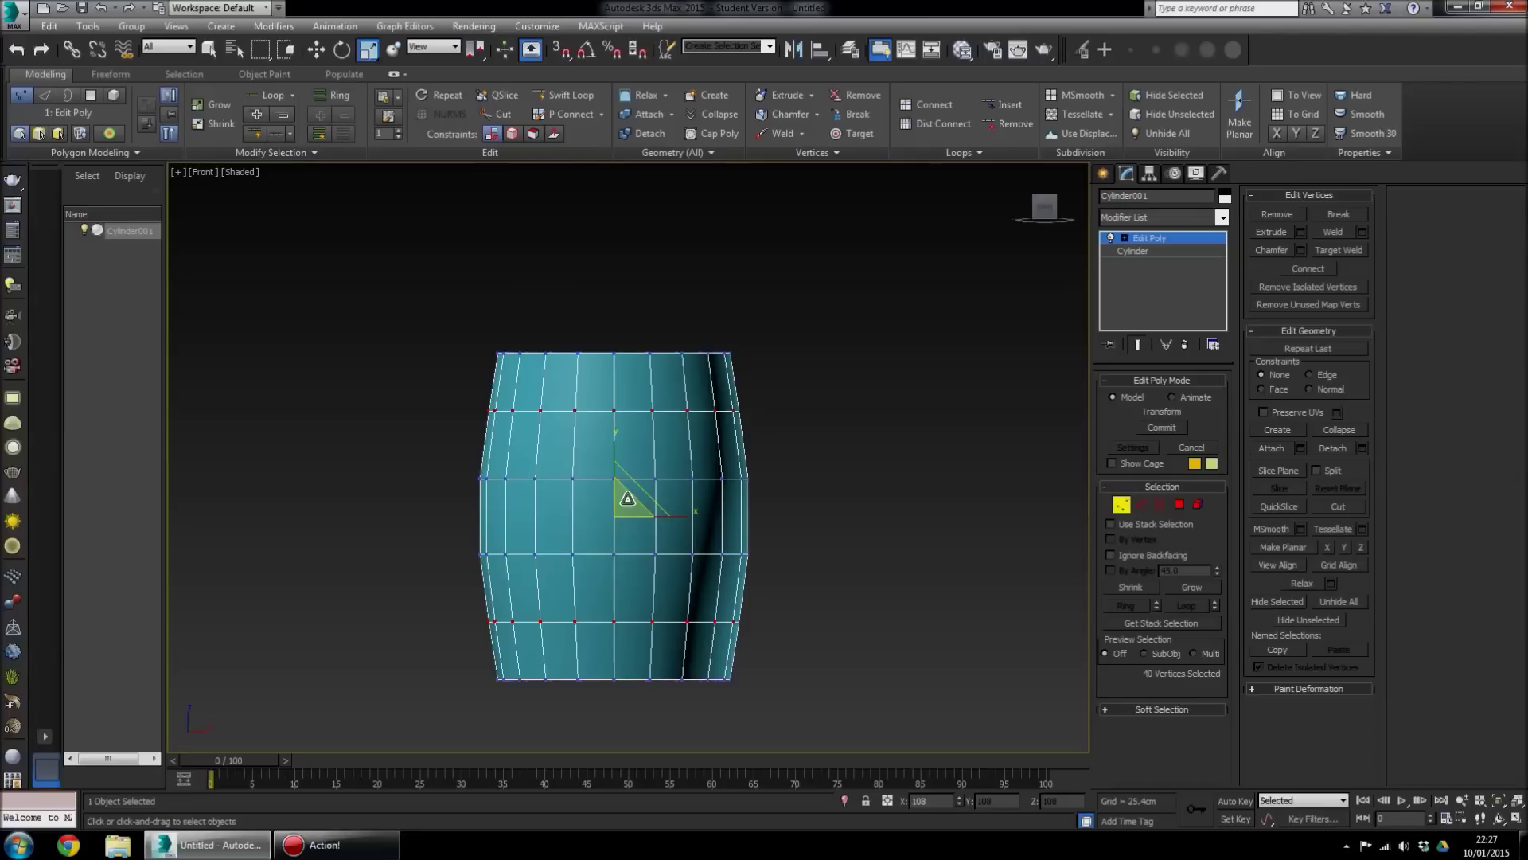
{"action": "left_click_drag", "start_coordinate": [627, 498], "coordinate": [628, 497]}
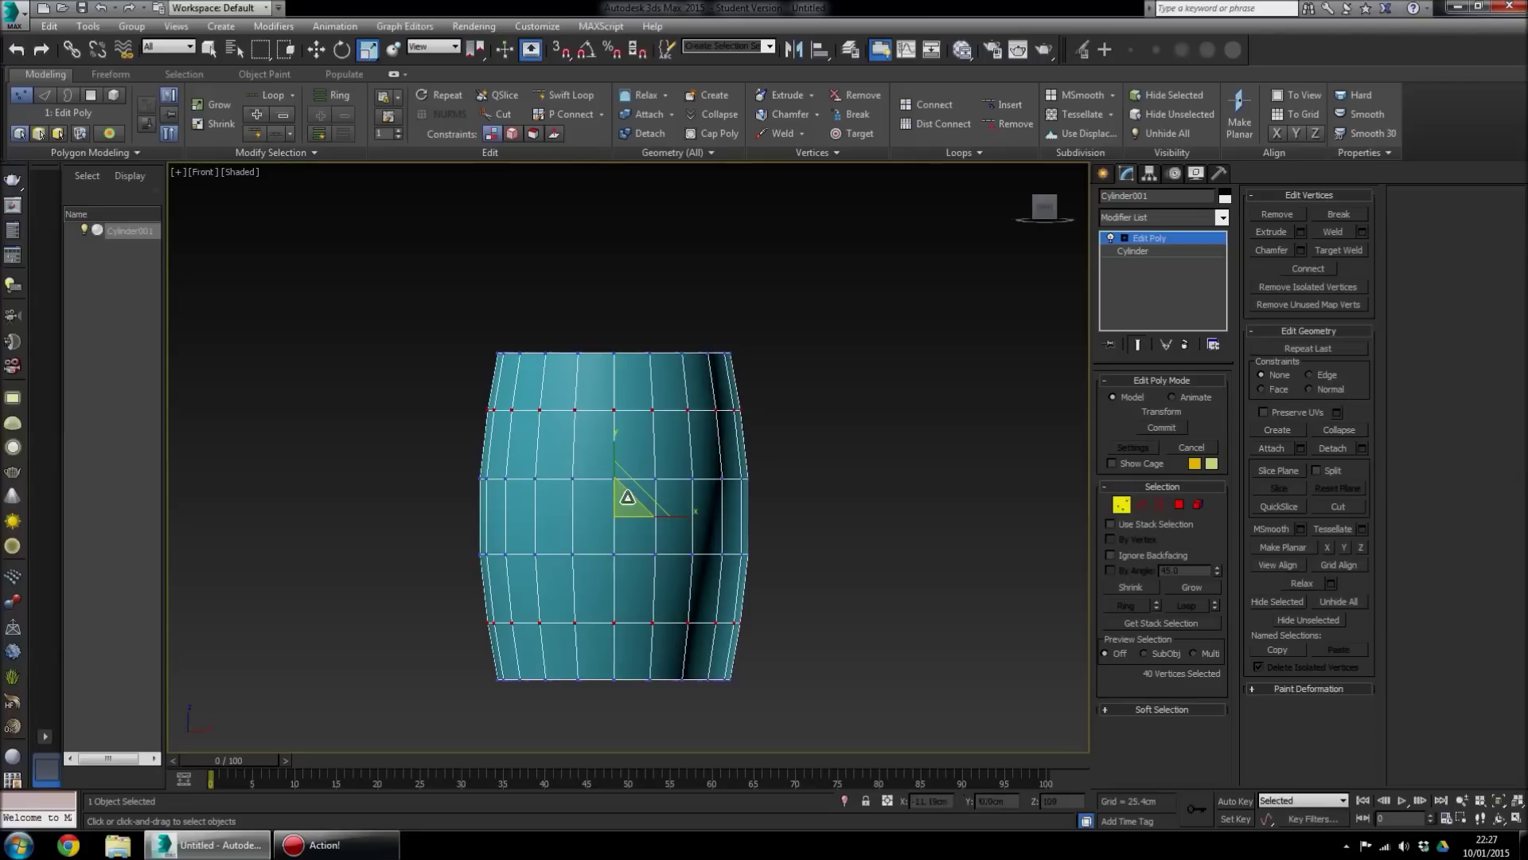
{"action": "left_click", "coordinate": [833, 577]}
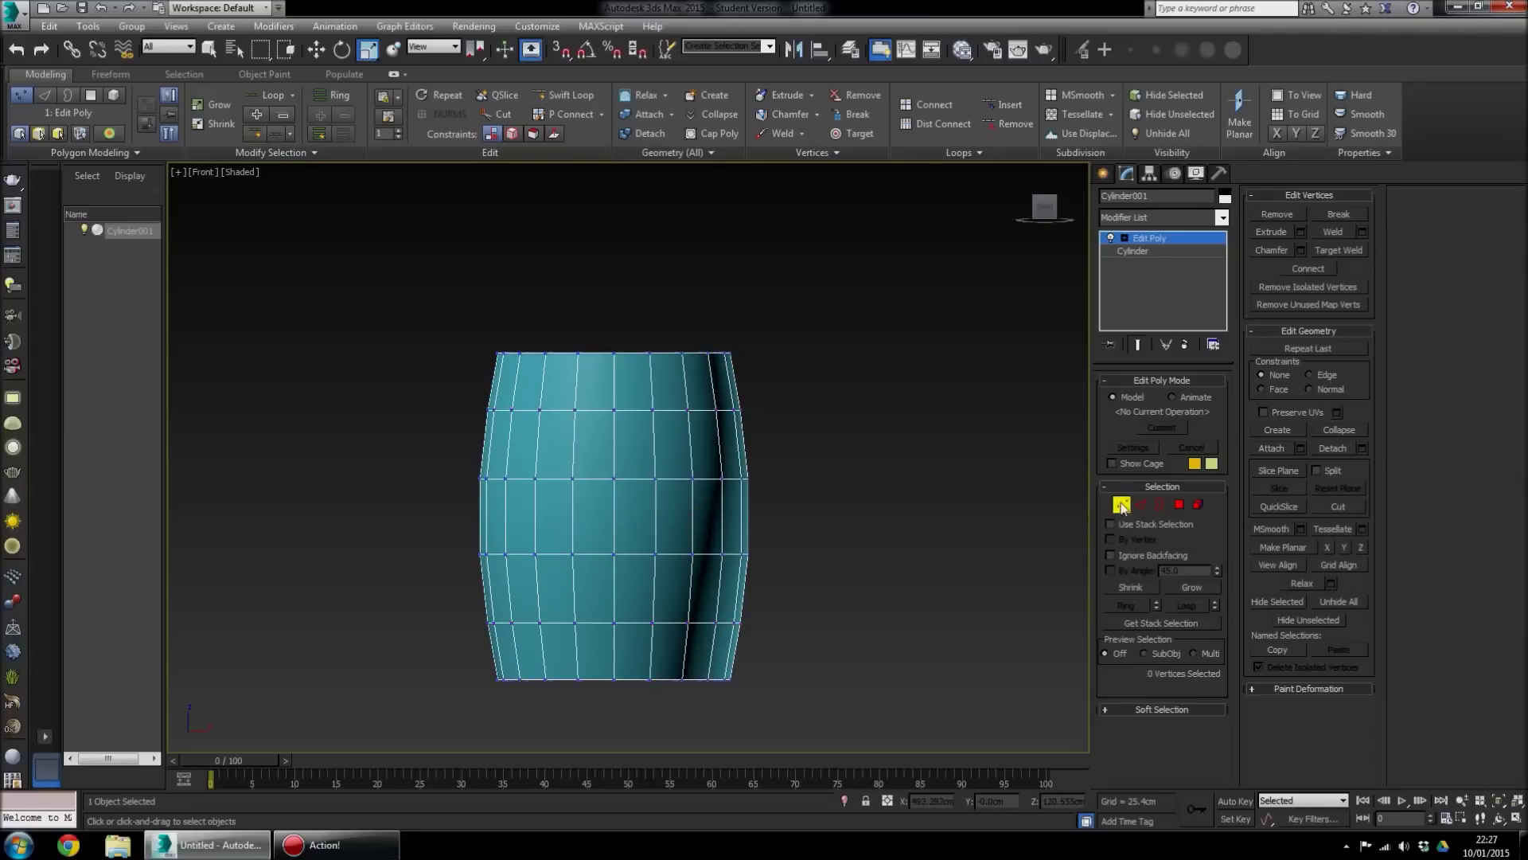
{"action": "left_click", "coordinate": [1121, 505]}
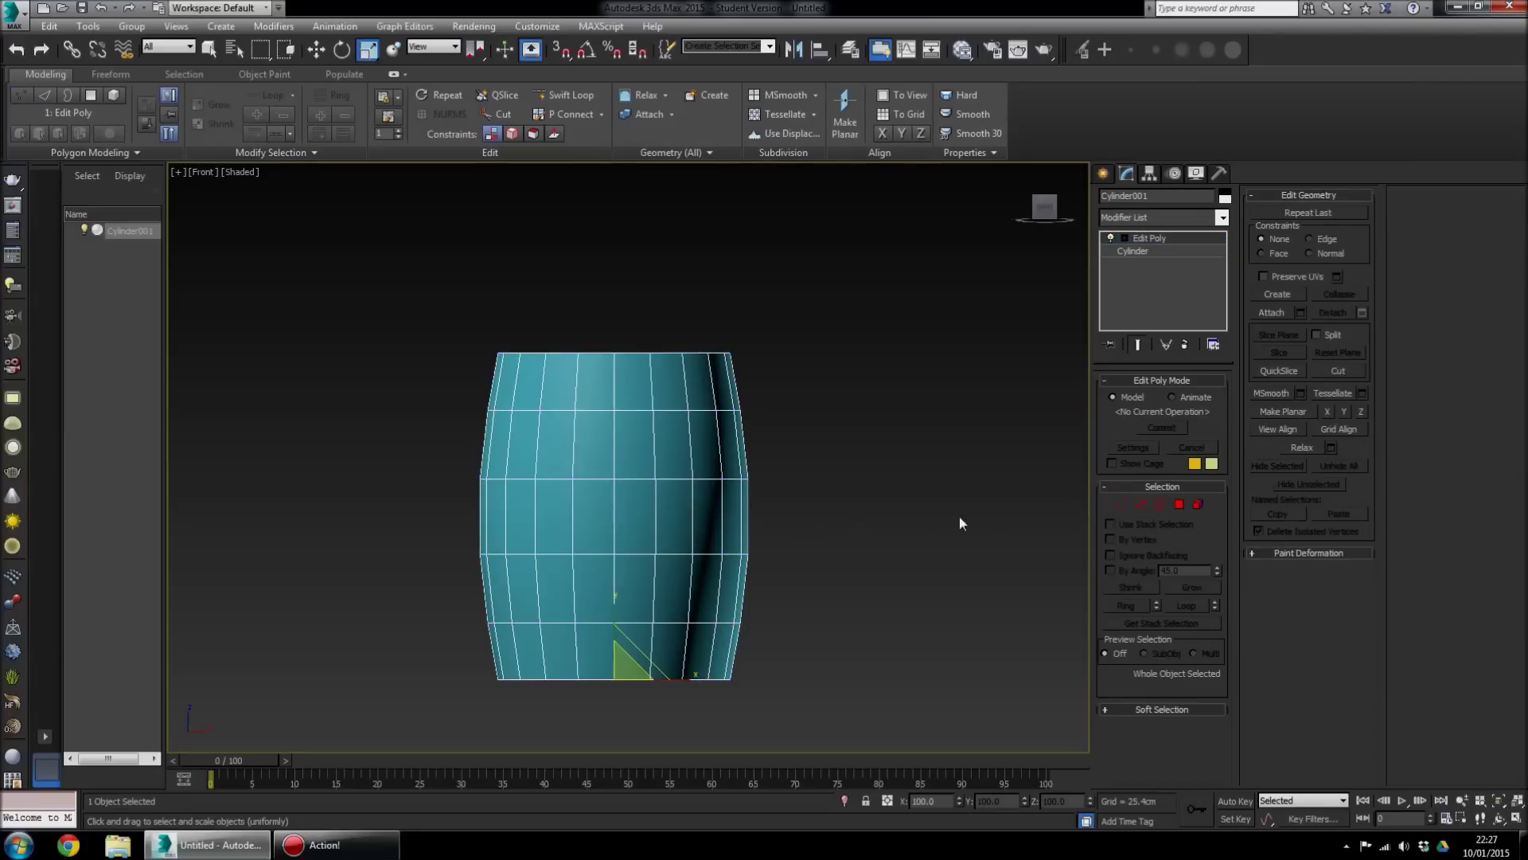
Try inserting extra horizontal and vertical edge loops around the barrel's side with Swift Loop
{"action": "left_click", "coordinate": [819, 527]}
{"action": "middle_click_drag", "start_coordinate": [645, 512], "coordinate": [757, 573], "text": "alt"}
{"action": "left_click", "coordinate": [772, 485]}
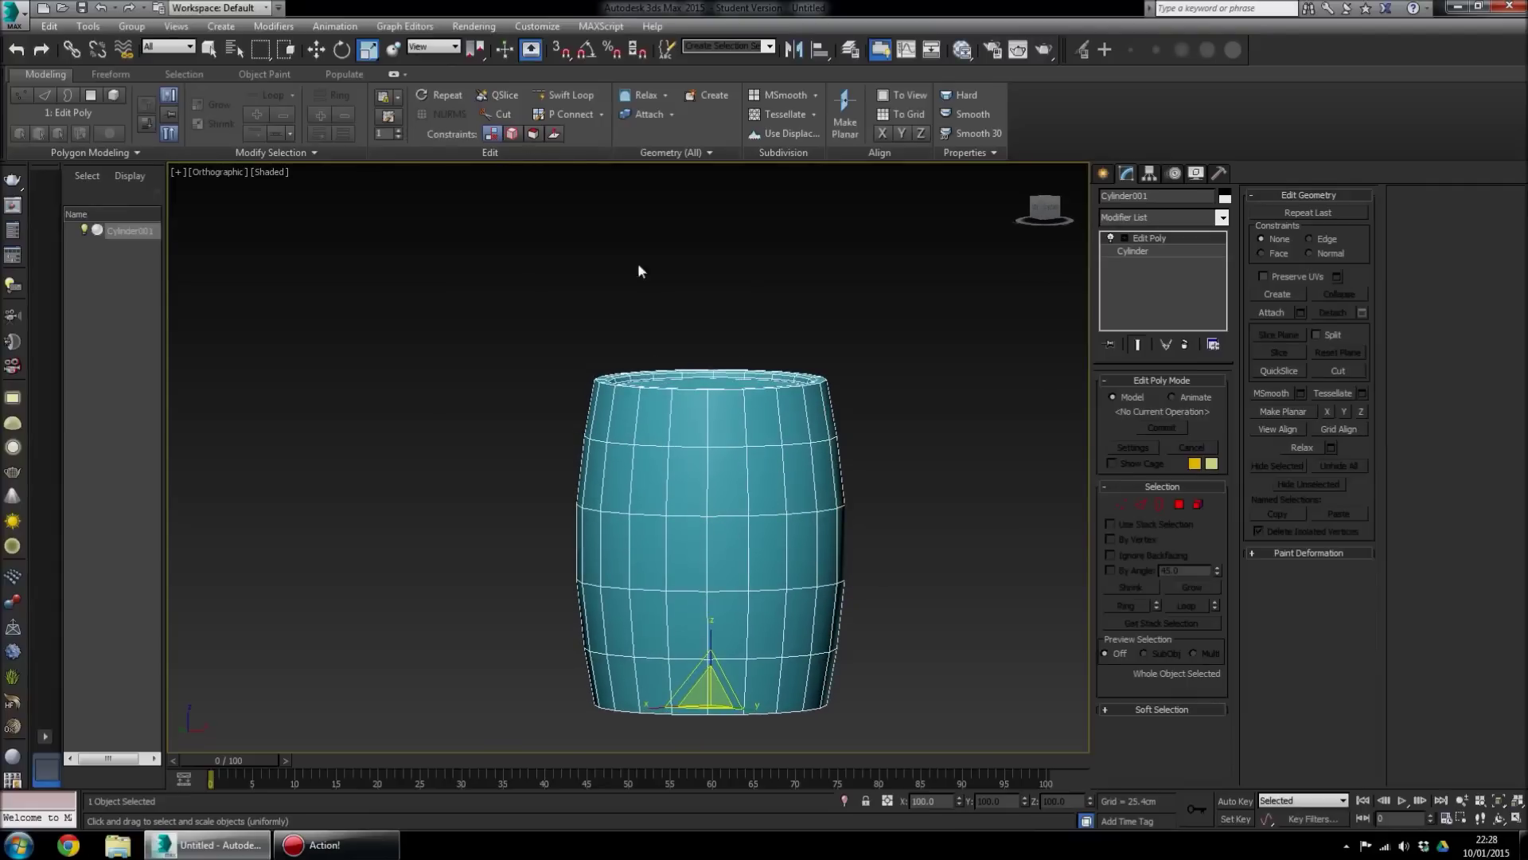
{"action": "mouse_move", "coordinate": [733, 467]}
{"action": "middle_mouse_down"}
{"action": "mouse_move", "coordinate": [693, 461]}
{"action": "mouse_move", "coordinate": [719, 475]}
{"action": "middle_mouse_up"}
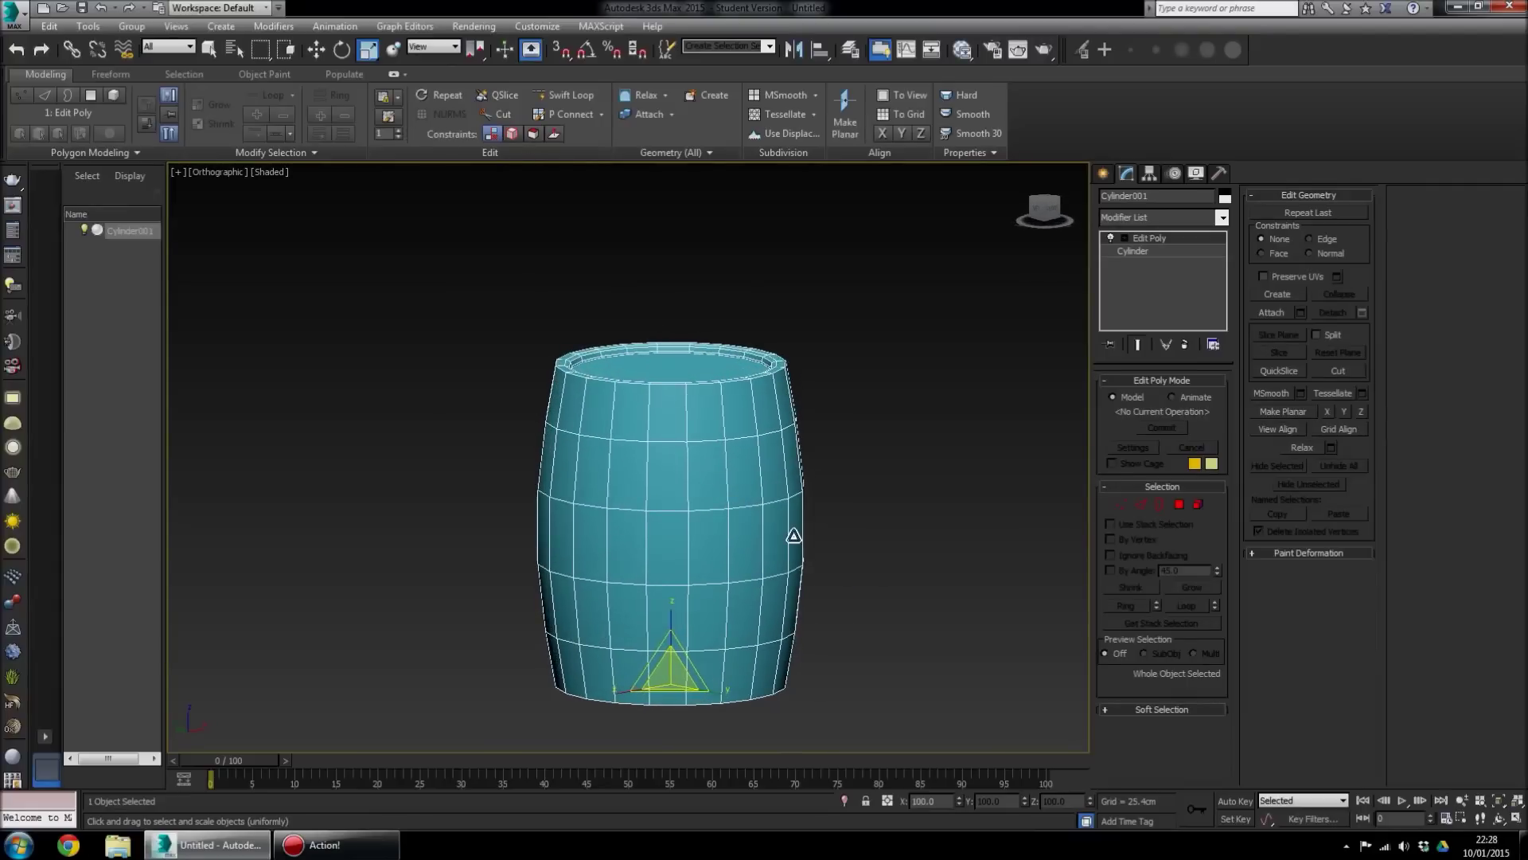
{"action": "middle_click_drag", "start_coordinate": [757, 533], "coordinate": [746, 515]}
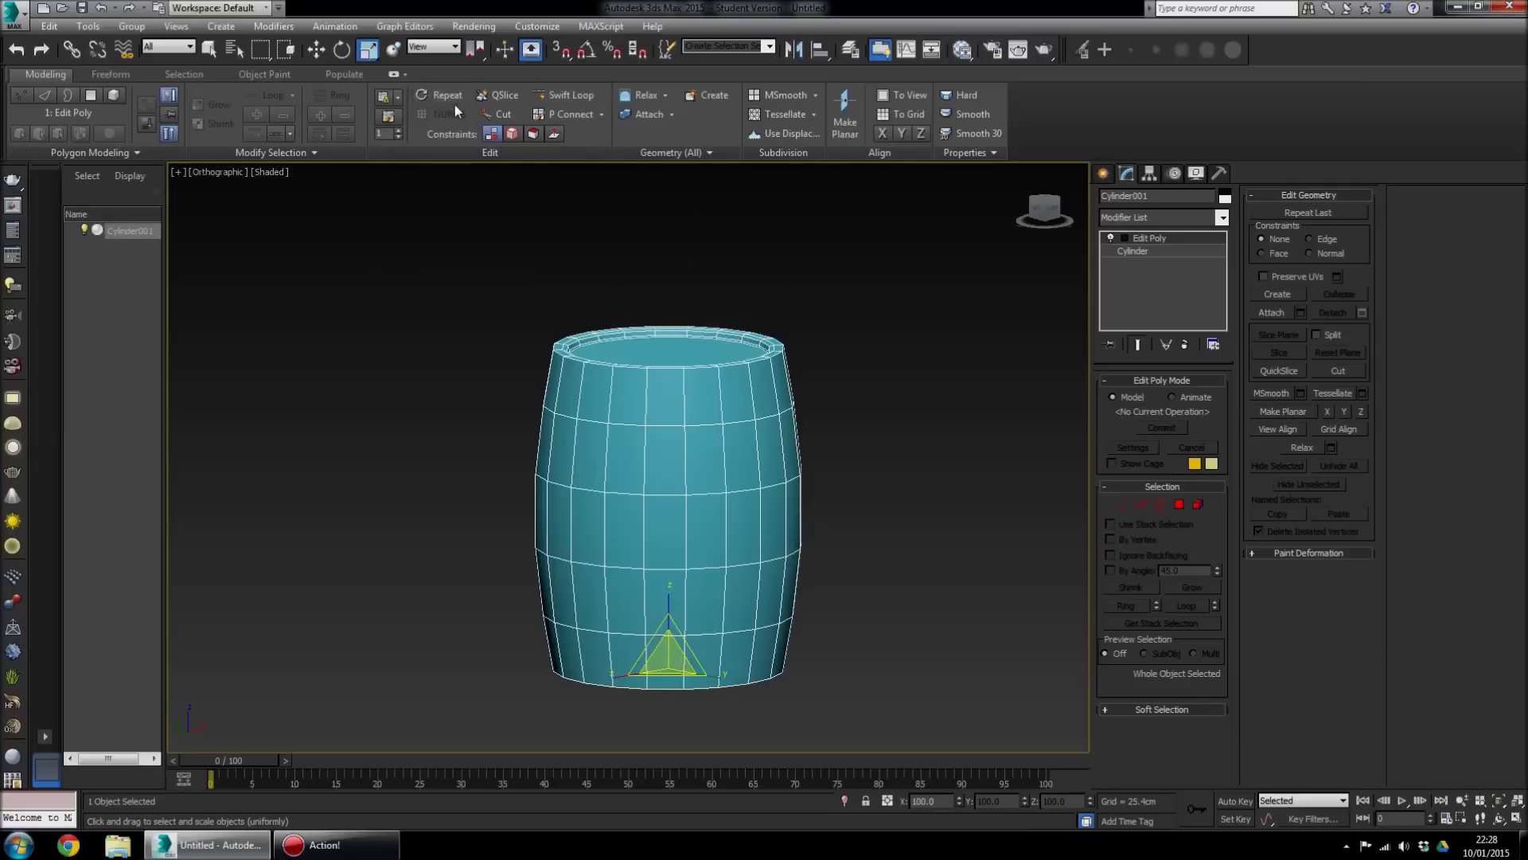
{"action": "left_click", "coordinate": [565, 98]}
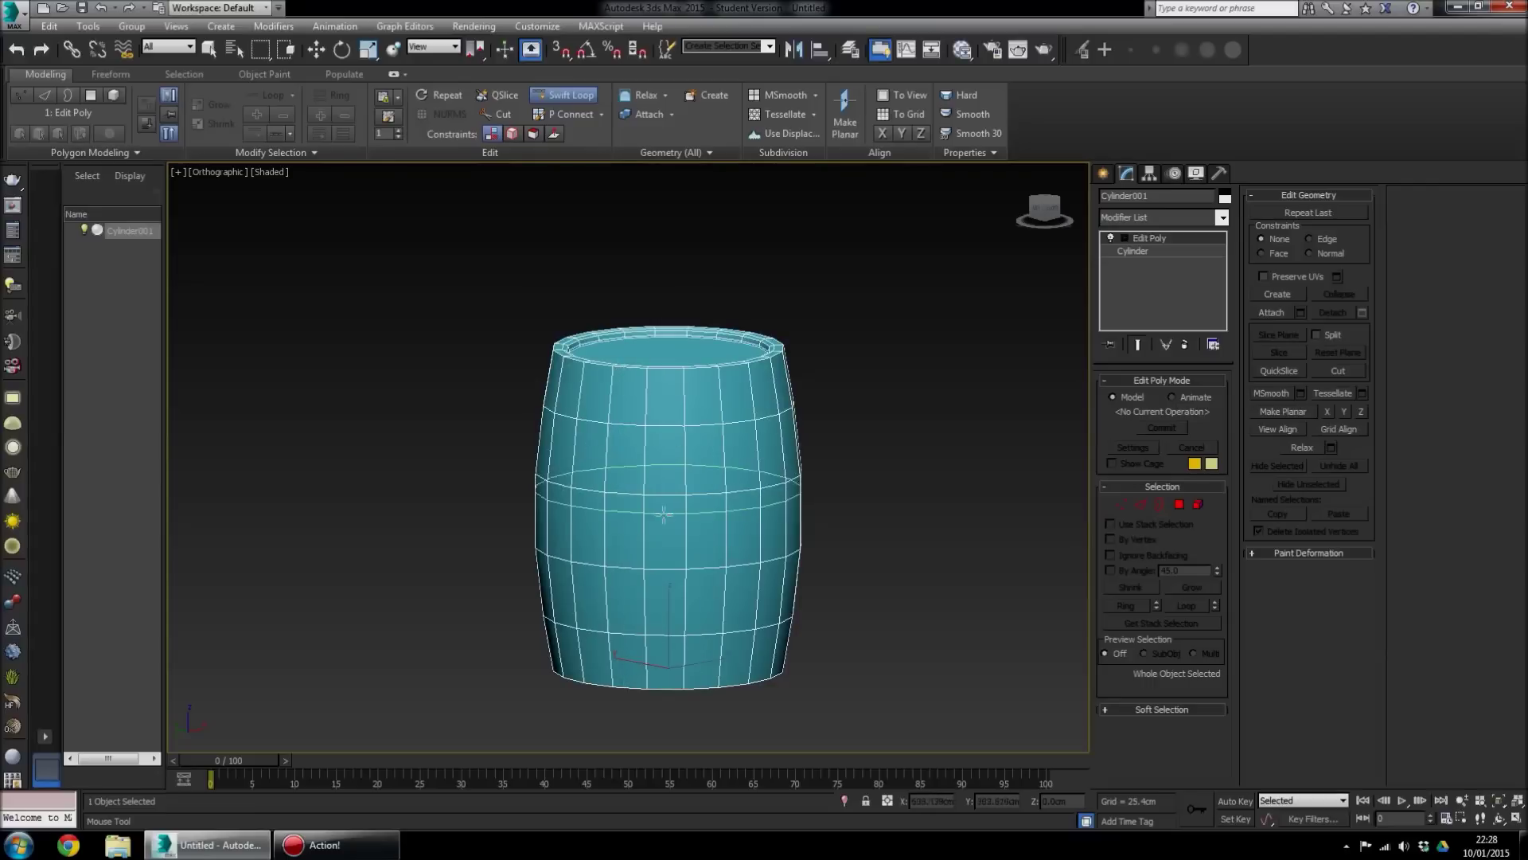
{"action": "left_click", "coordinate": [664, 515]}
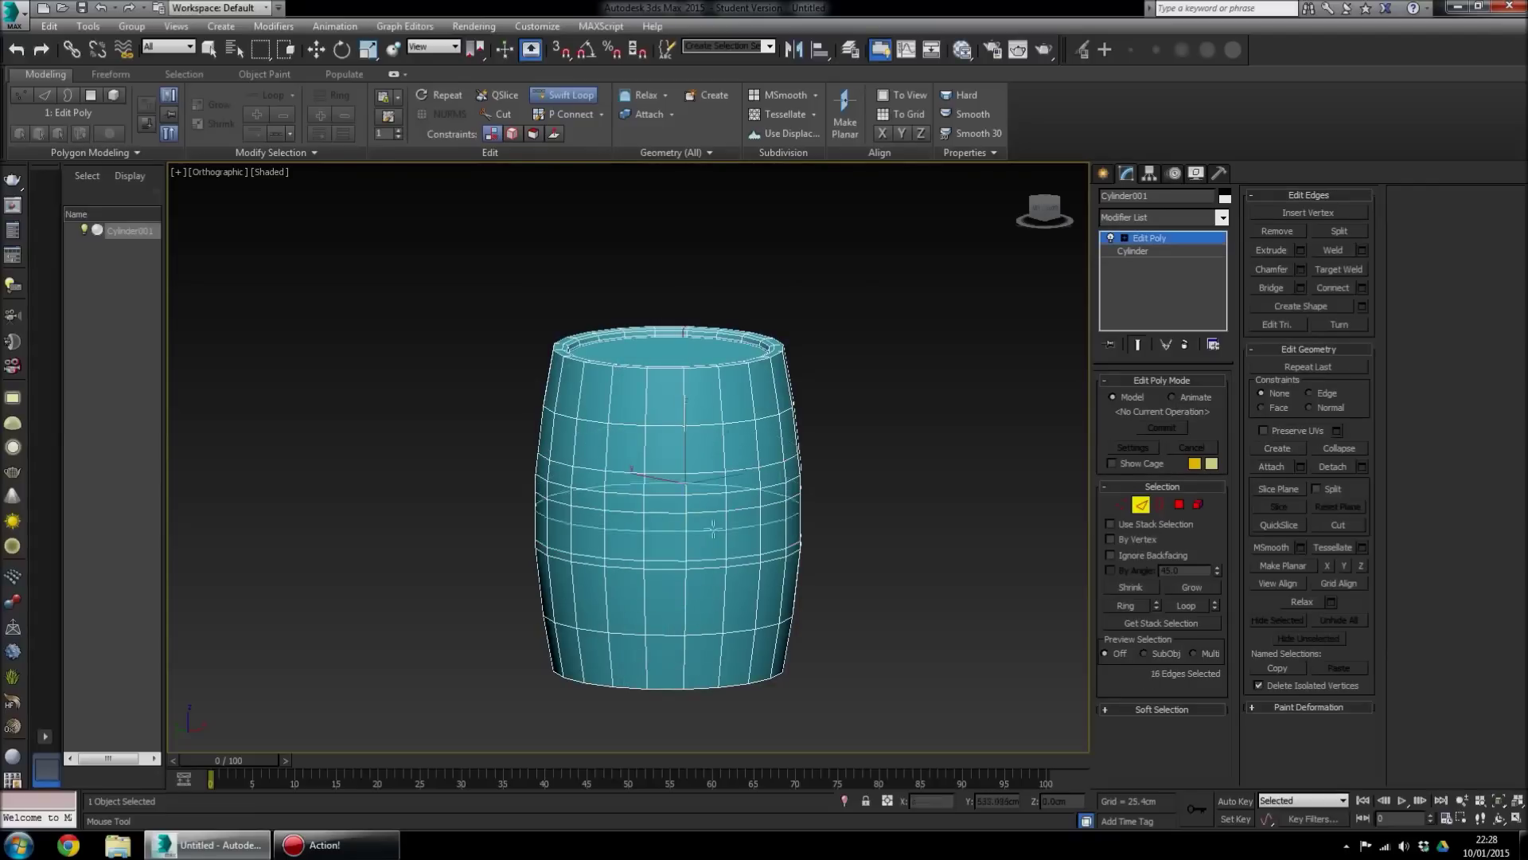
{"action": "middle_click_drag", "start_coordinate": [392, 522], "coordinate": [617, 476], "text": "alt"}
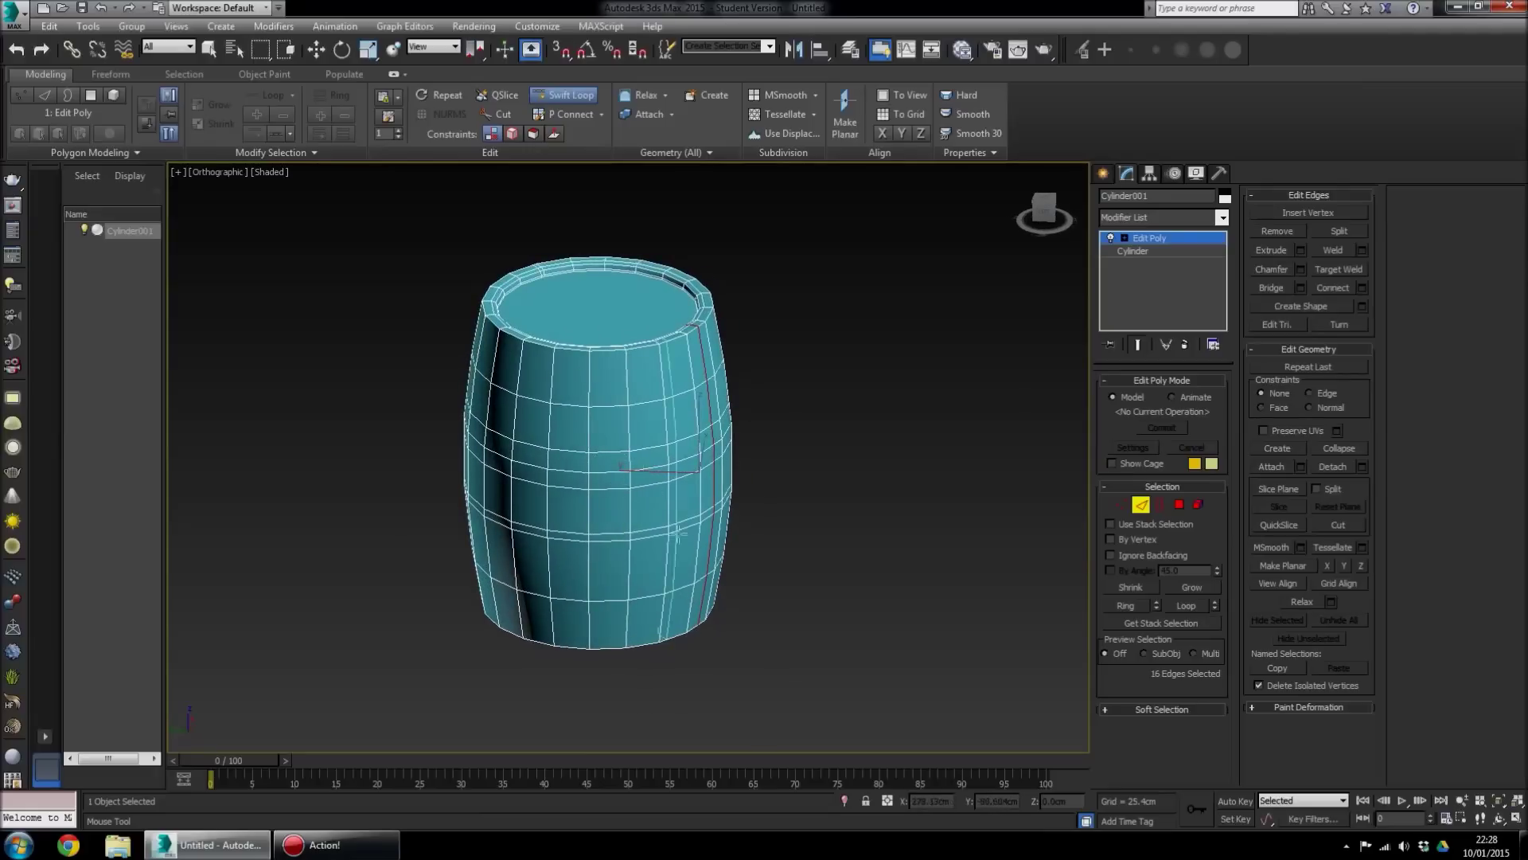
{"action": "middle_click_drag", "start_coordinate": [678, 530], "coordinate": [683, 511], "text": "alt"}
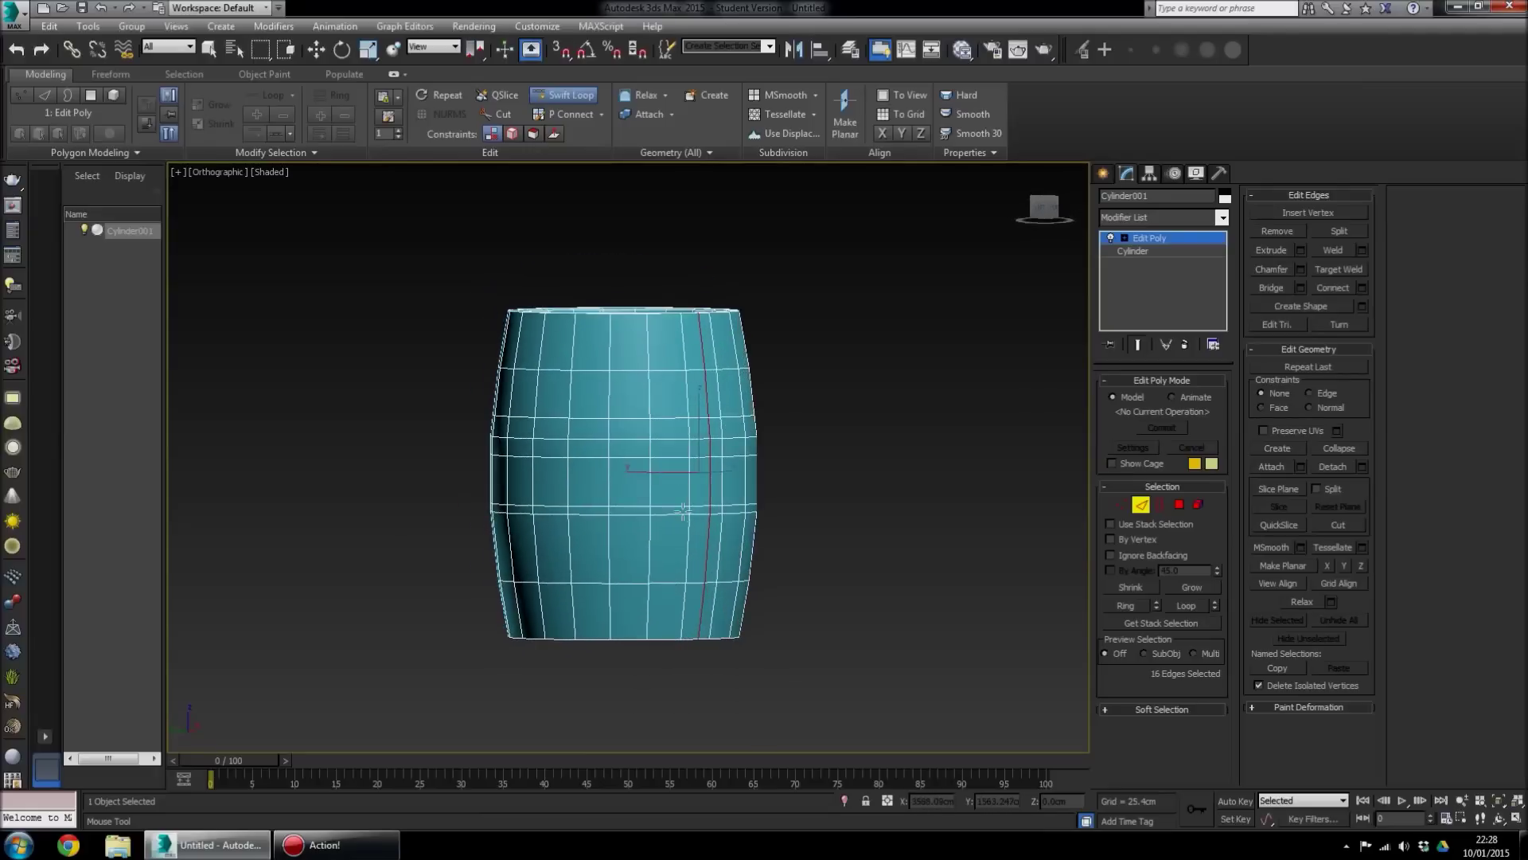
{"action": "left_click", "coordinate": [707, 519]}
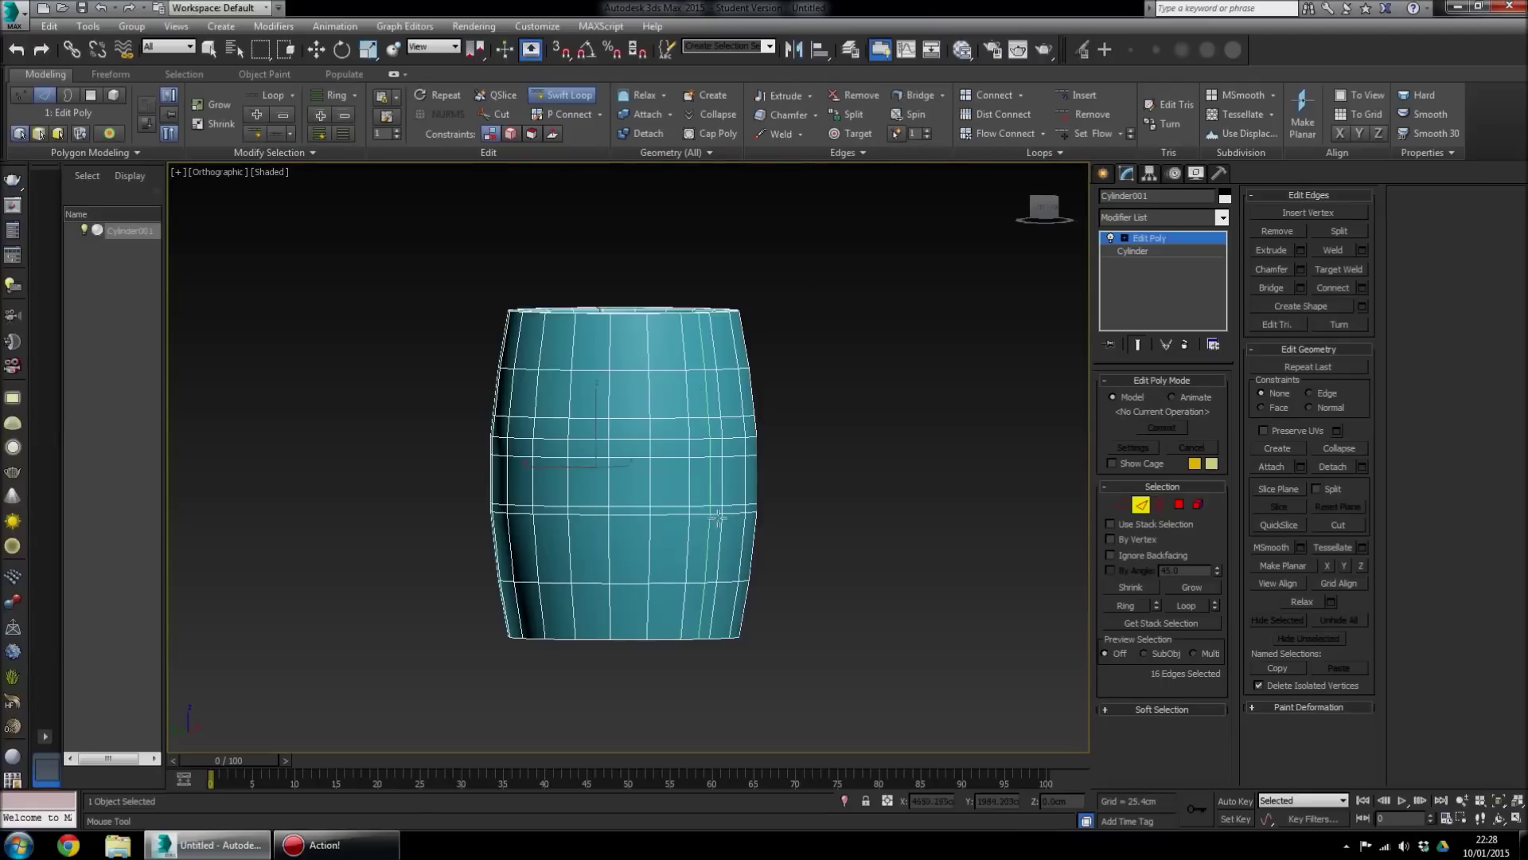
Undo all the edge loops just added to the barrel
{"action": "key", "text": "ctrl+z"}
{"action": "key", "text": "ctrl+z"}
{"action": "key", "text": "ctrl+z"}
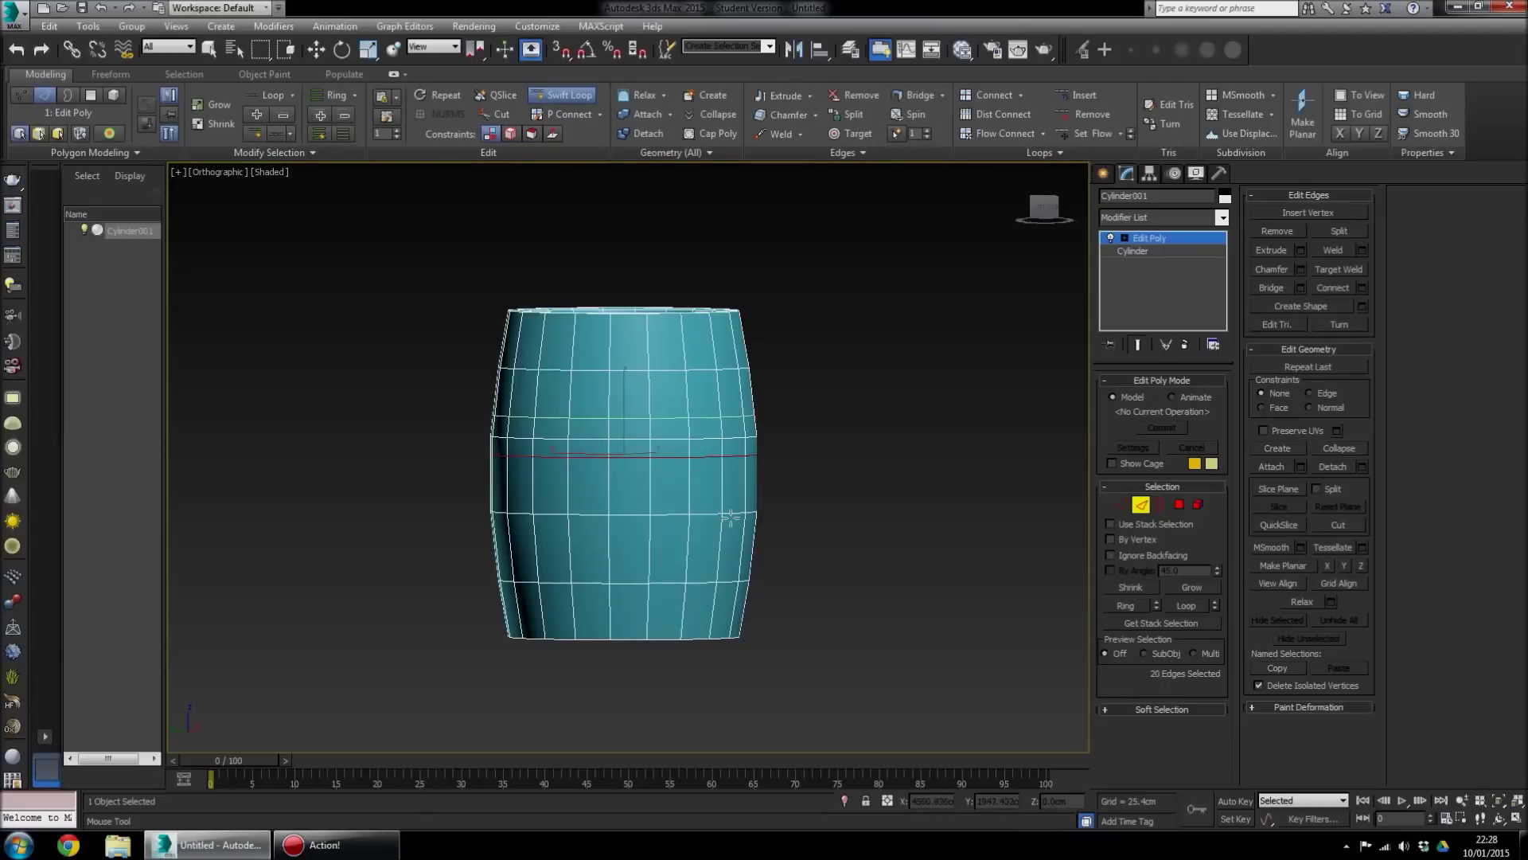
{"action": "key", "text": "ctrl+z"}
{"action": "key", "text": "ctrl+z"}
{"action": "key", "text": "ctrl+z"}
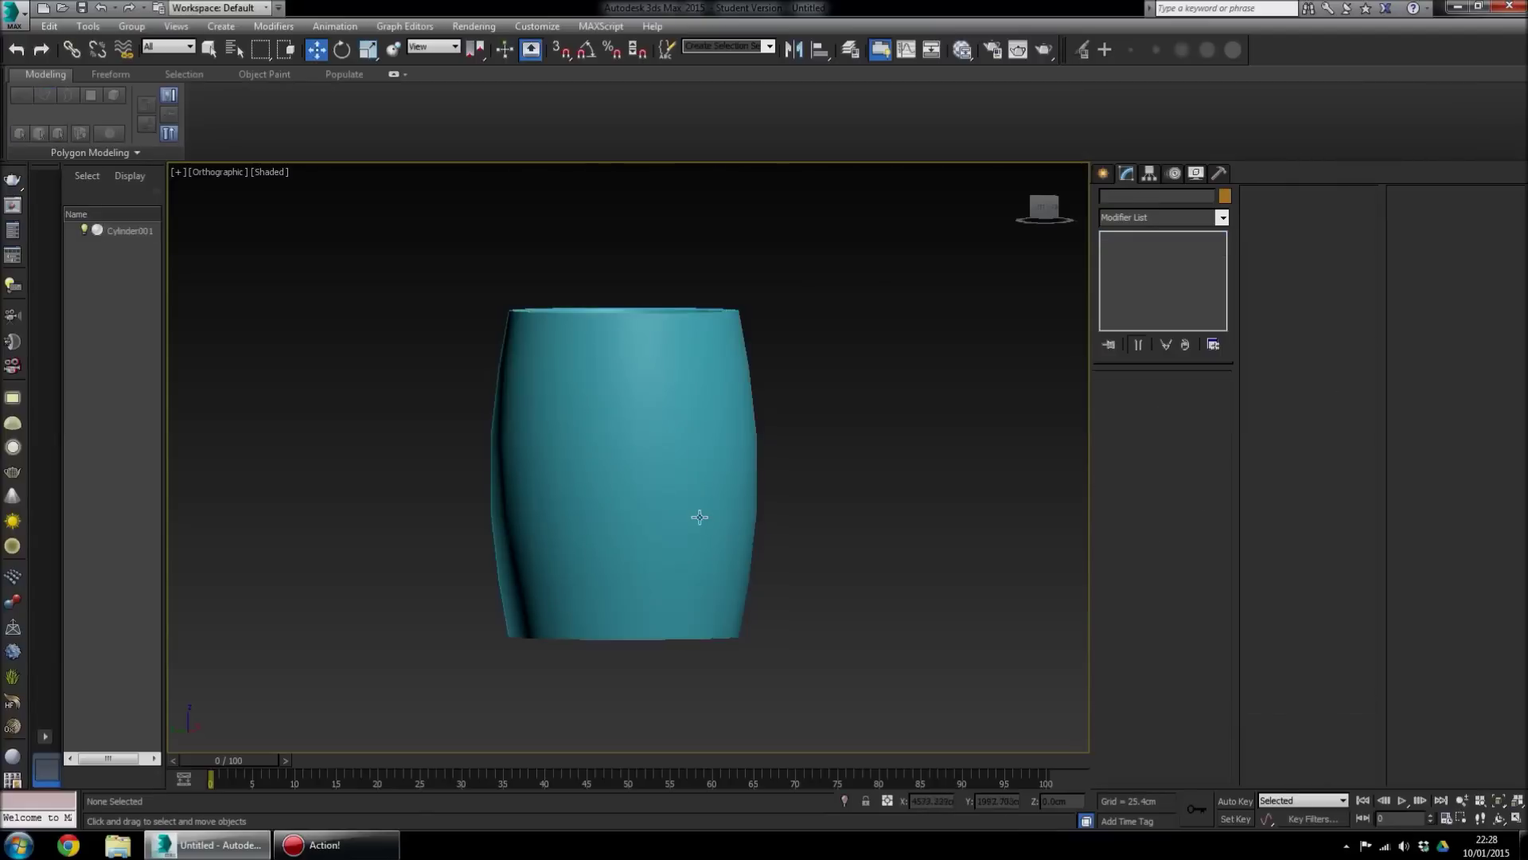
Reselect the barrel at Edge level and insert a horizontal Swift Loop edge loop around the middle of its top band
{"action": "left_click", "coordinate": [654, 448]}
{"action": "key", "text": "2"}
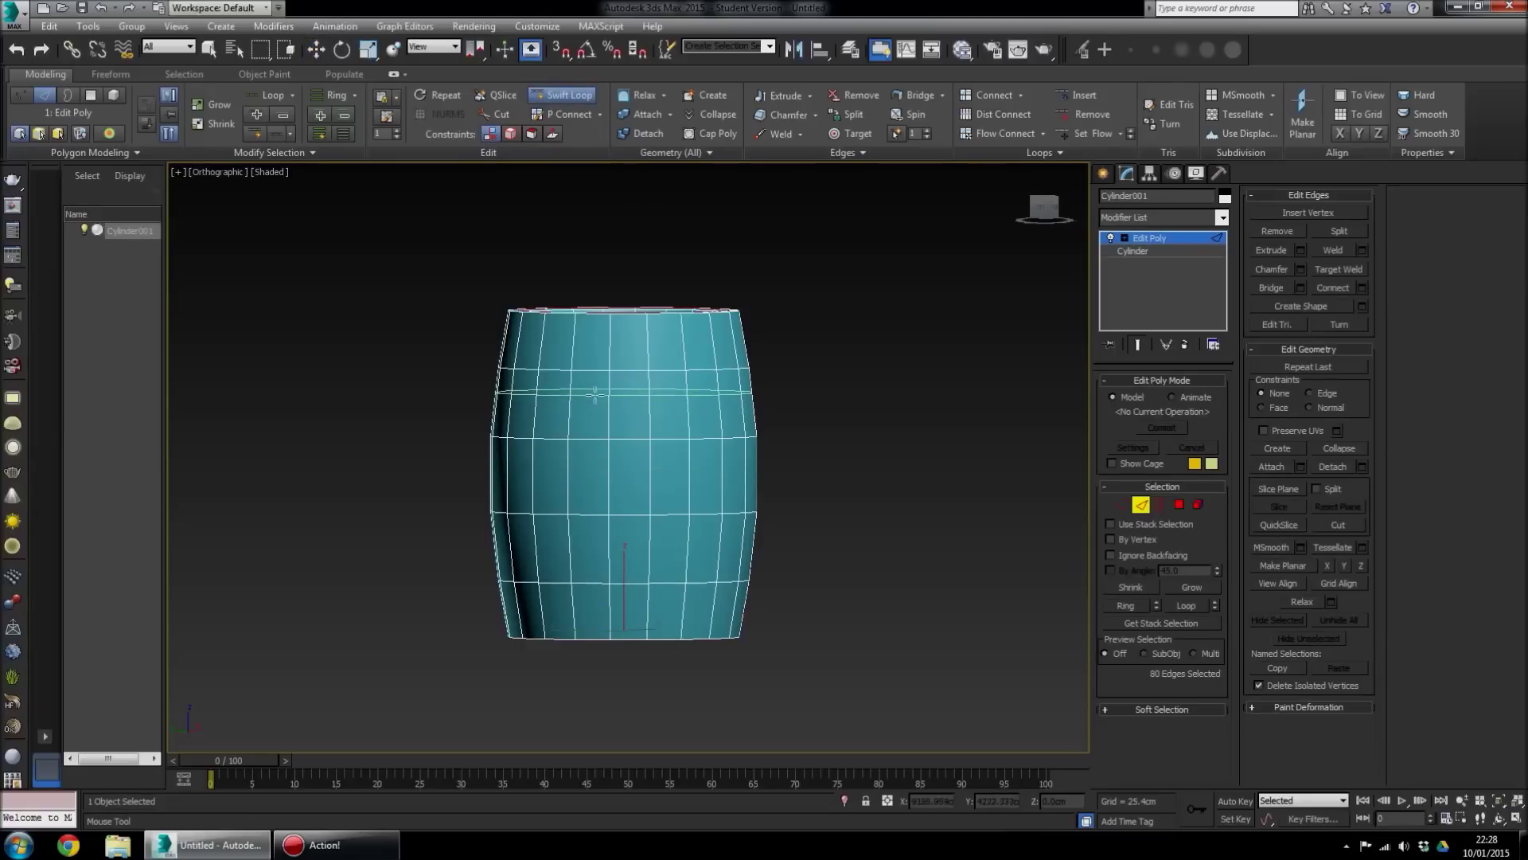
{"action": "left_click", "coordinate": [590, 335]}
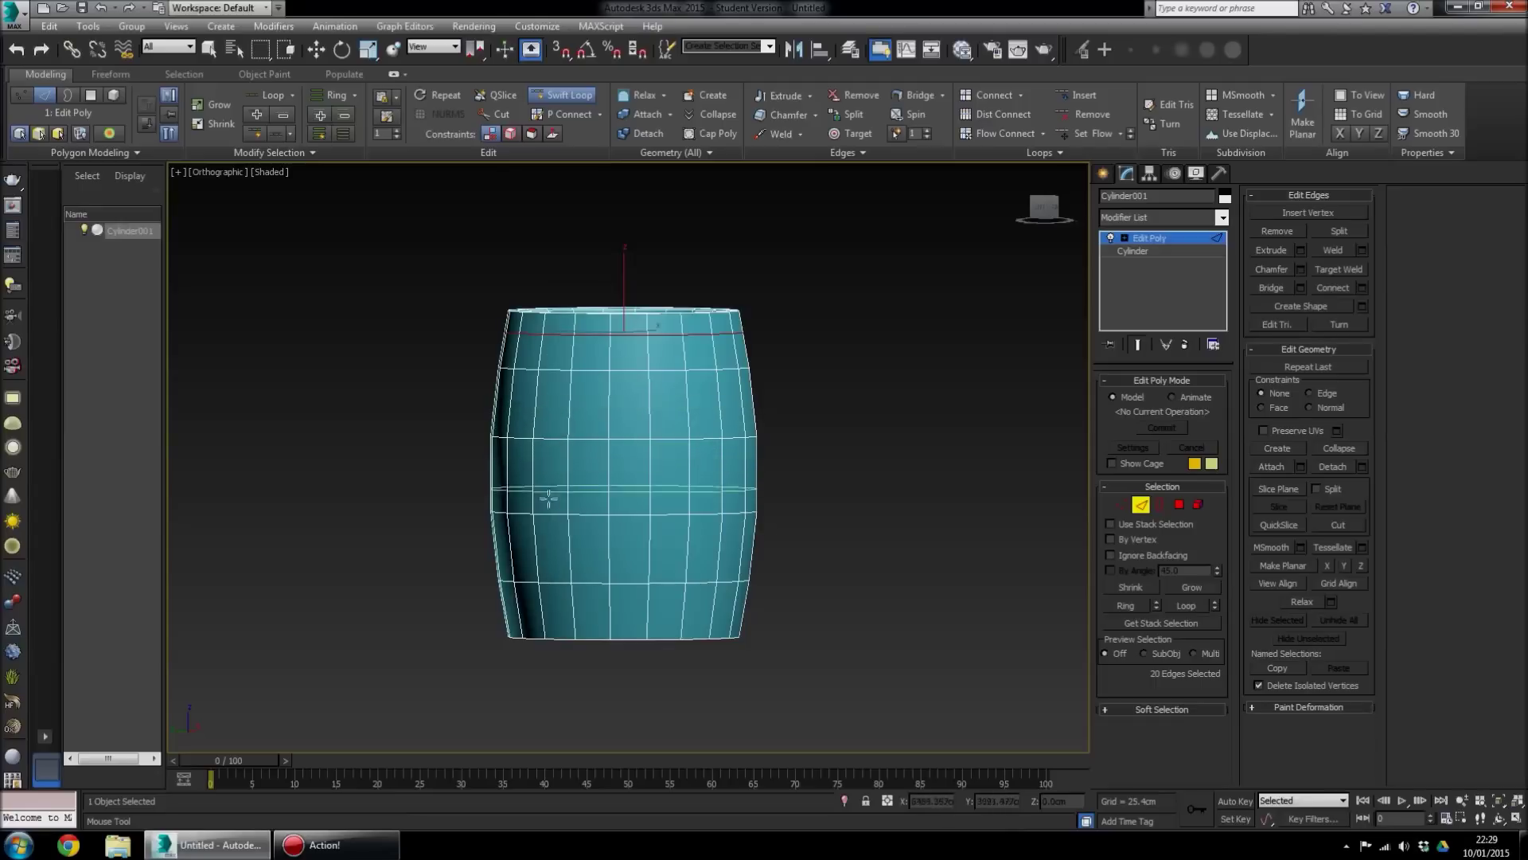
{"action": "left_click", "coordinate": [544, 471]}
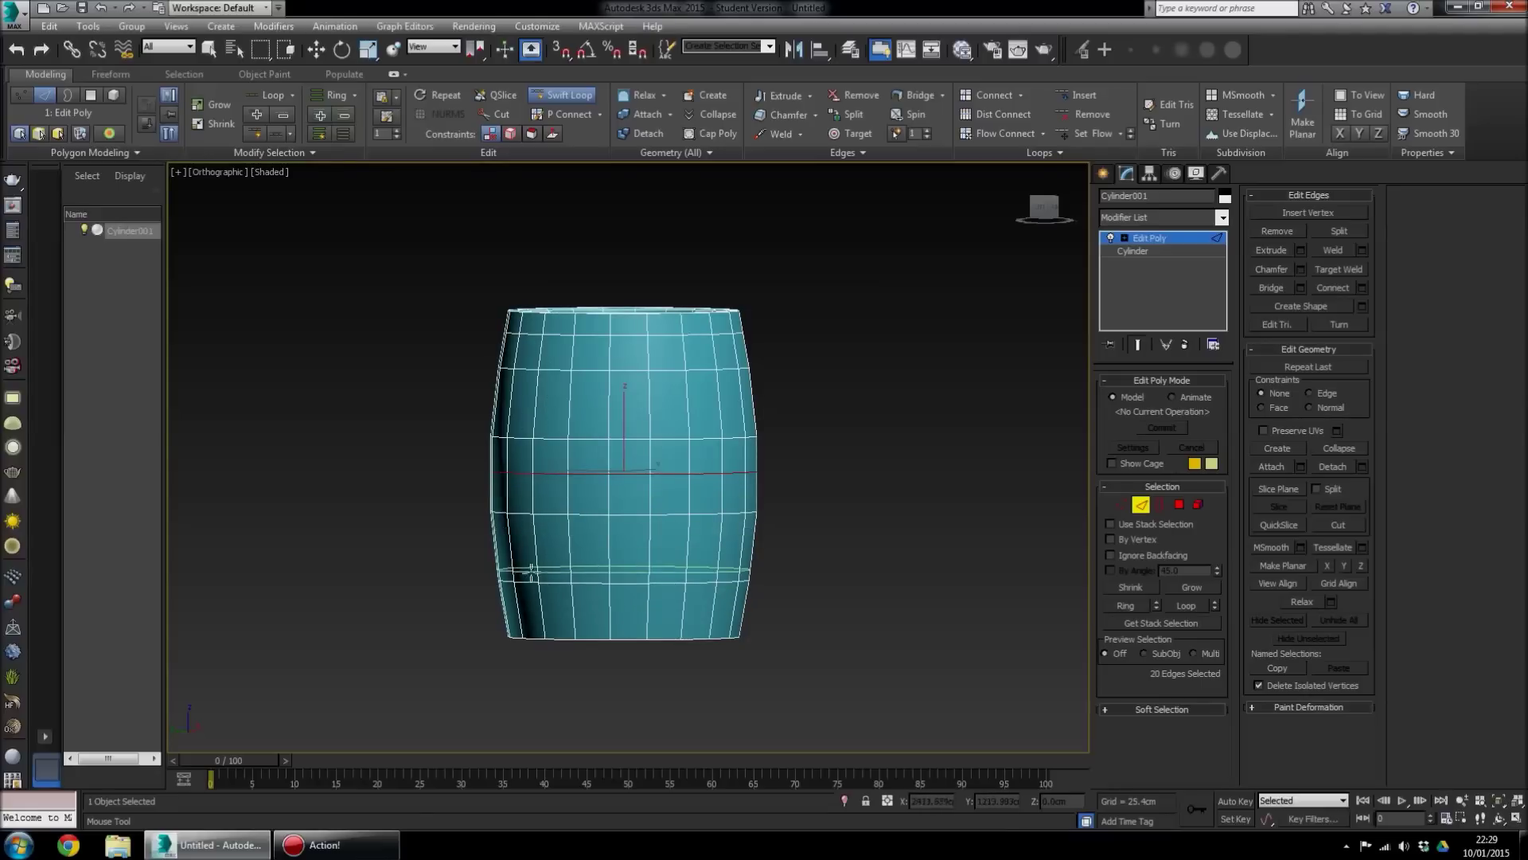
{"action": "key", "text": "ctrl+z"}
{"action": "key", "text": "ctrl+z"}
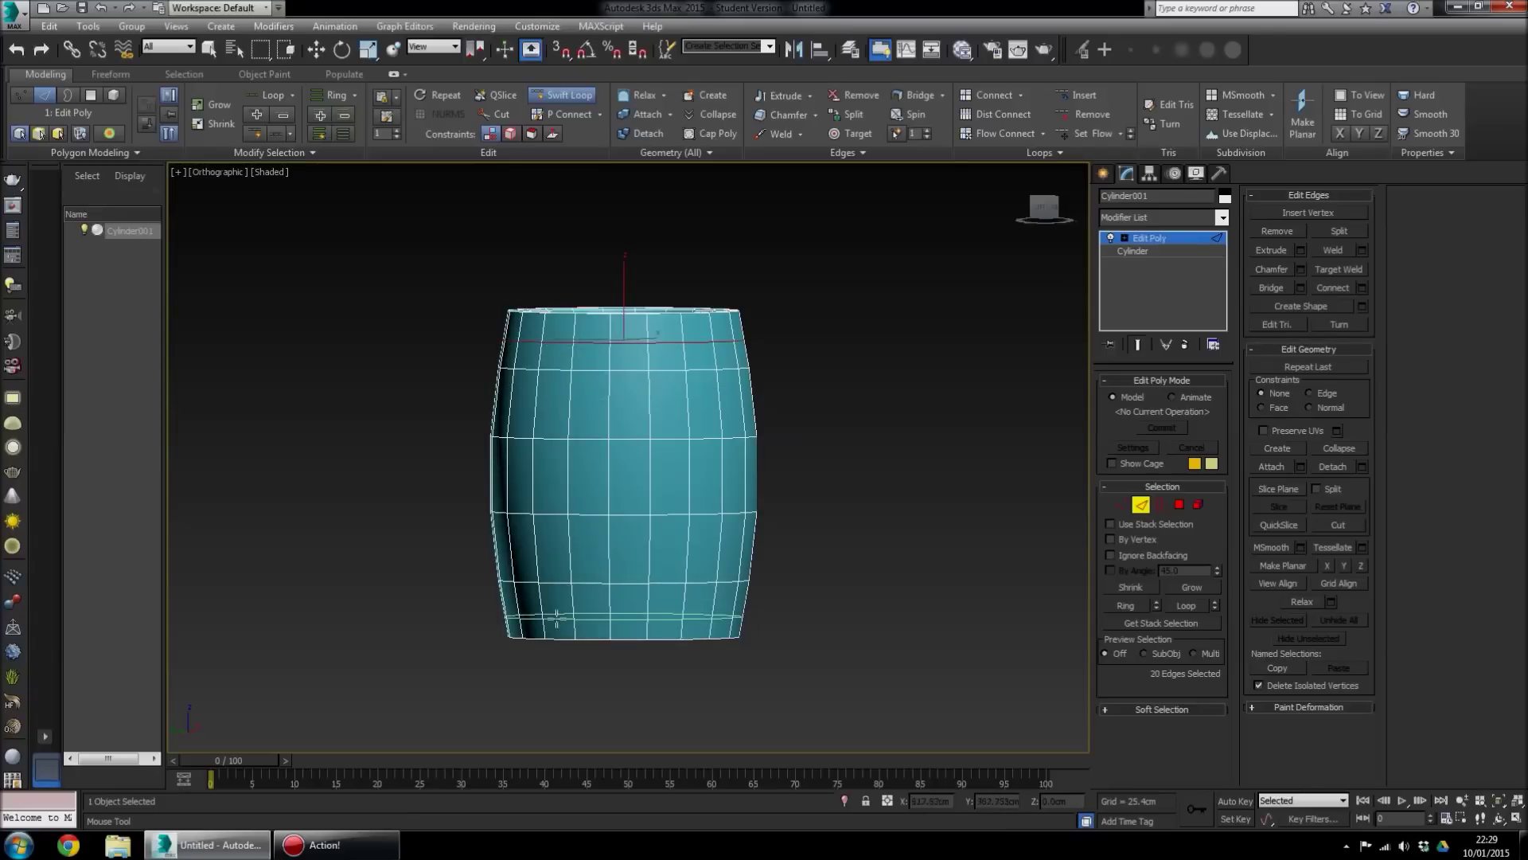
Insert horizontal edge loops in the two lowest bands and the original second band from the top, and finish Swift Loop
{"action": "left_click", "coordinate": [625, 601]}
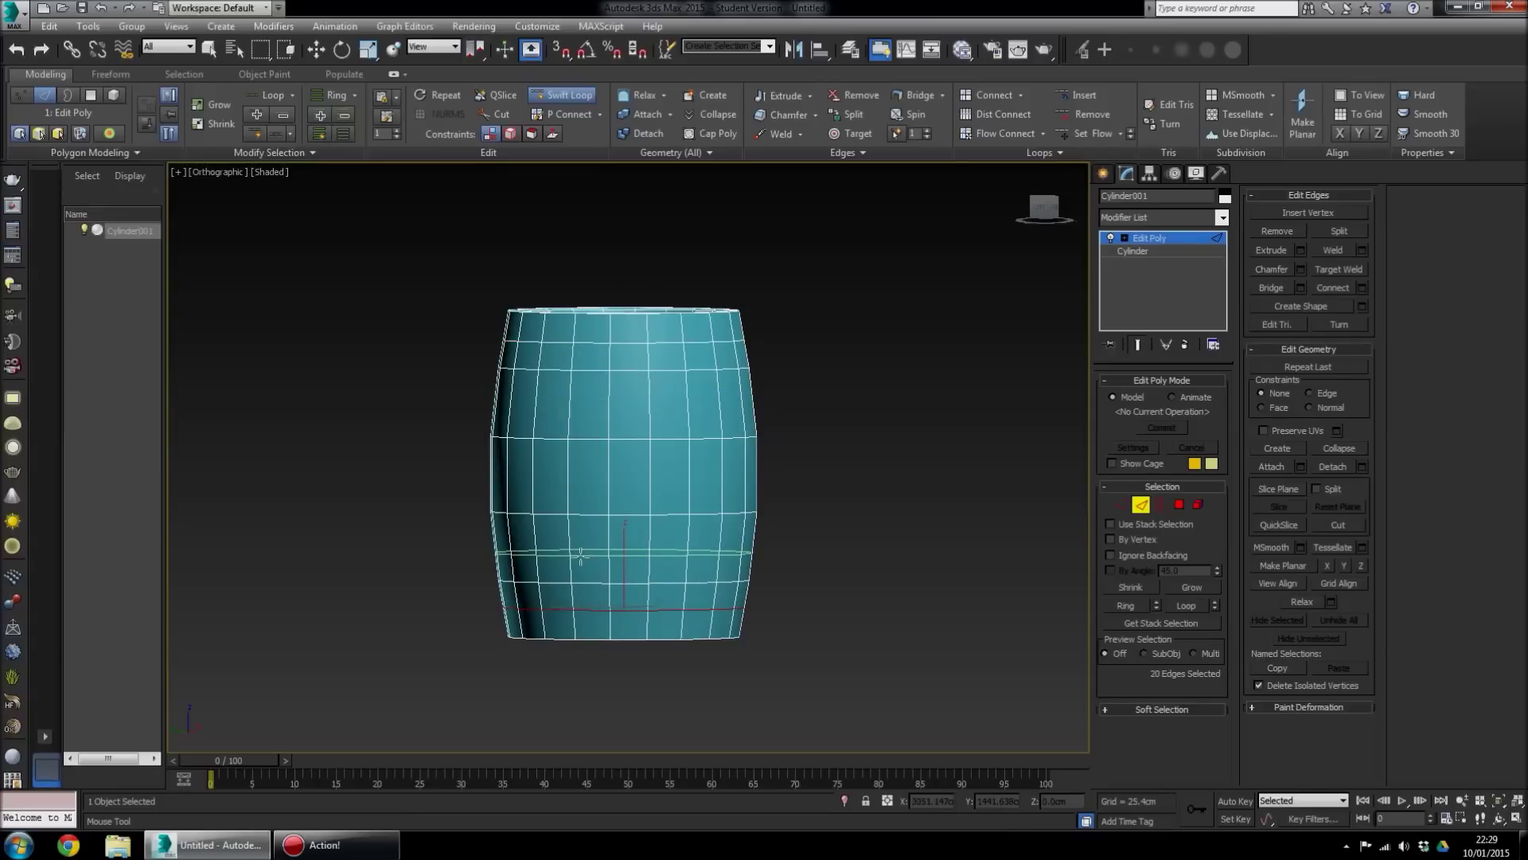
{"action": "left_click", "coordinate": [580, 554]}
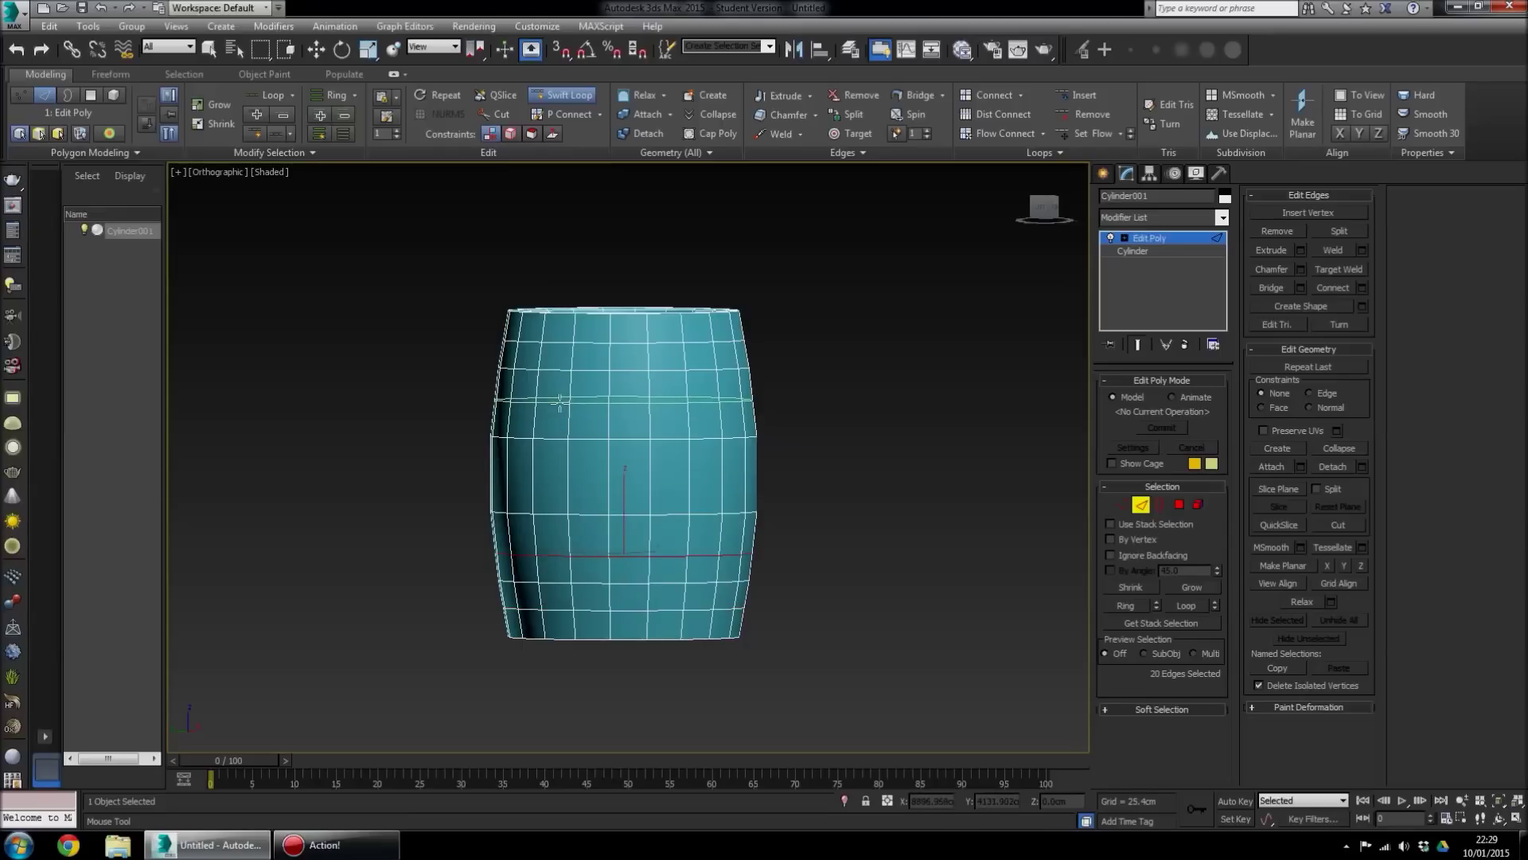
{"action": "left_click", "coordinate": [559, 398]}
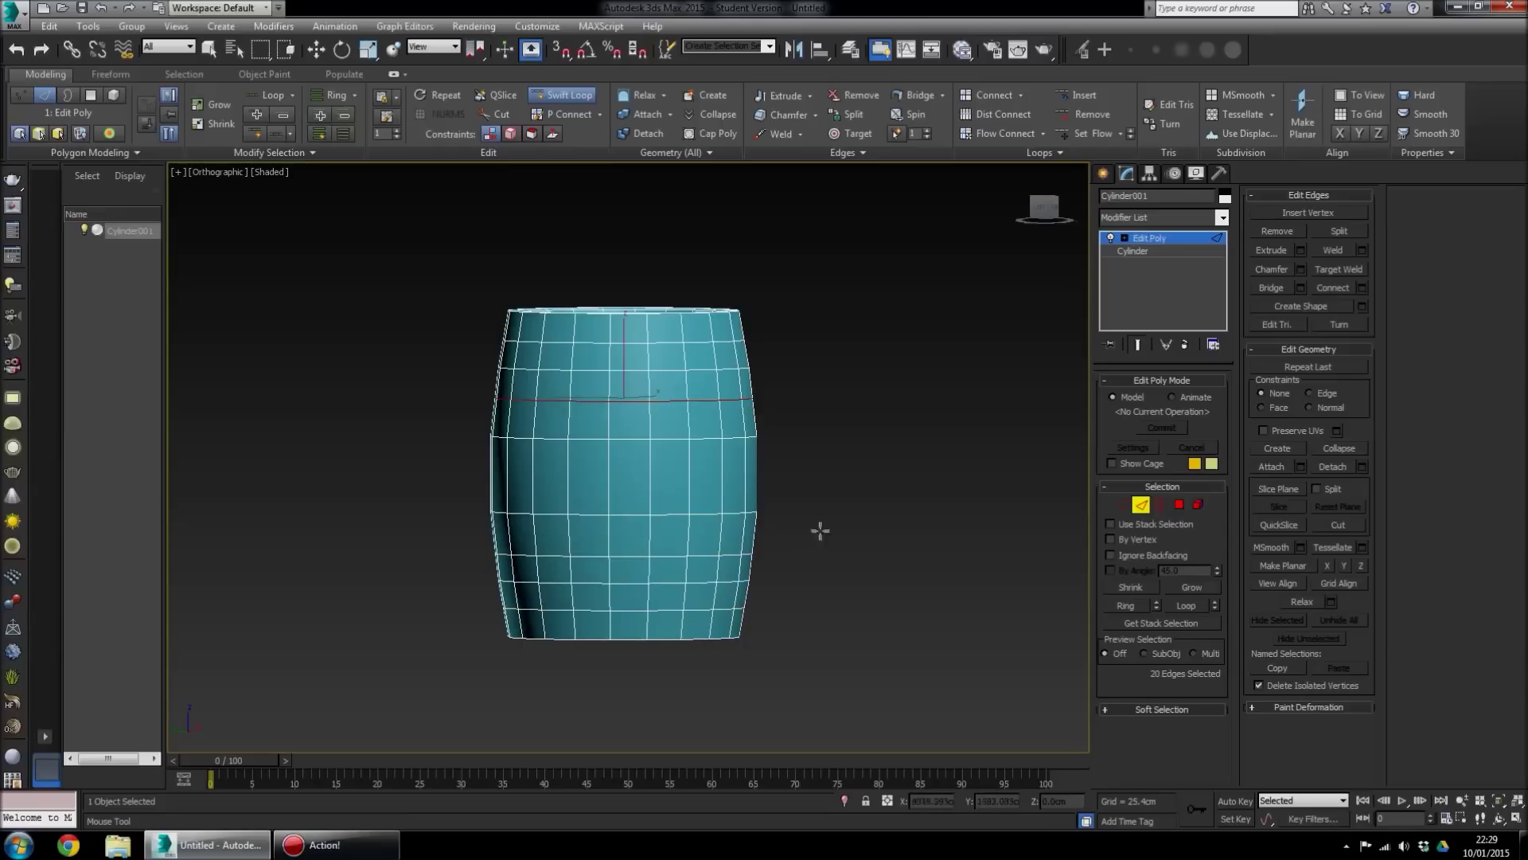
{"action": "right_click", "coordinate": [824, 480]}
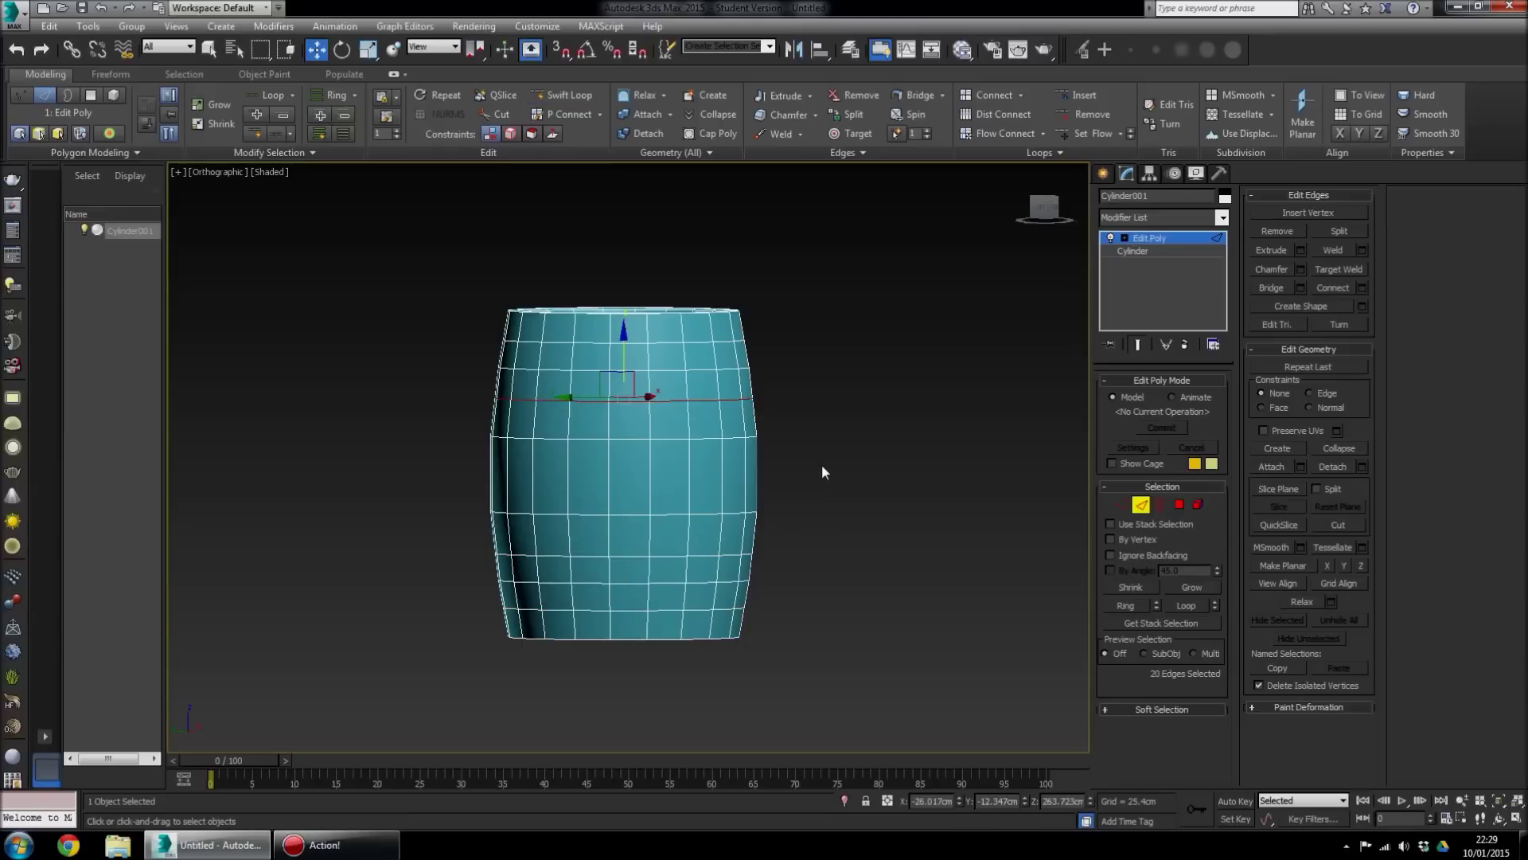
{"action": "right_click", "coordinate": [918, 468]}
Enter Polygon level and select the complete ring of polygons directly below the topmost band of the side
{"action": "left_click", "coordinate": [1179, 507]}
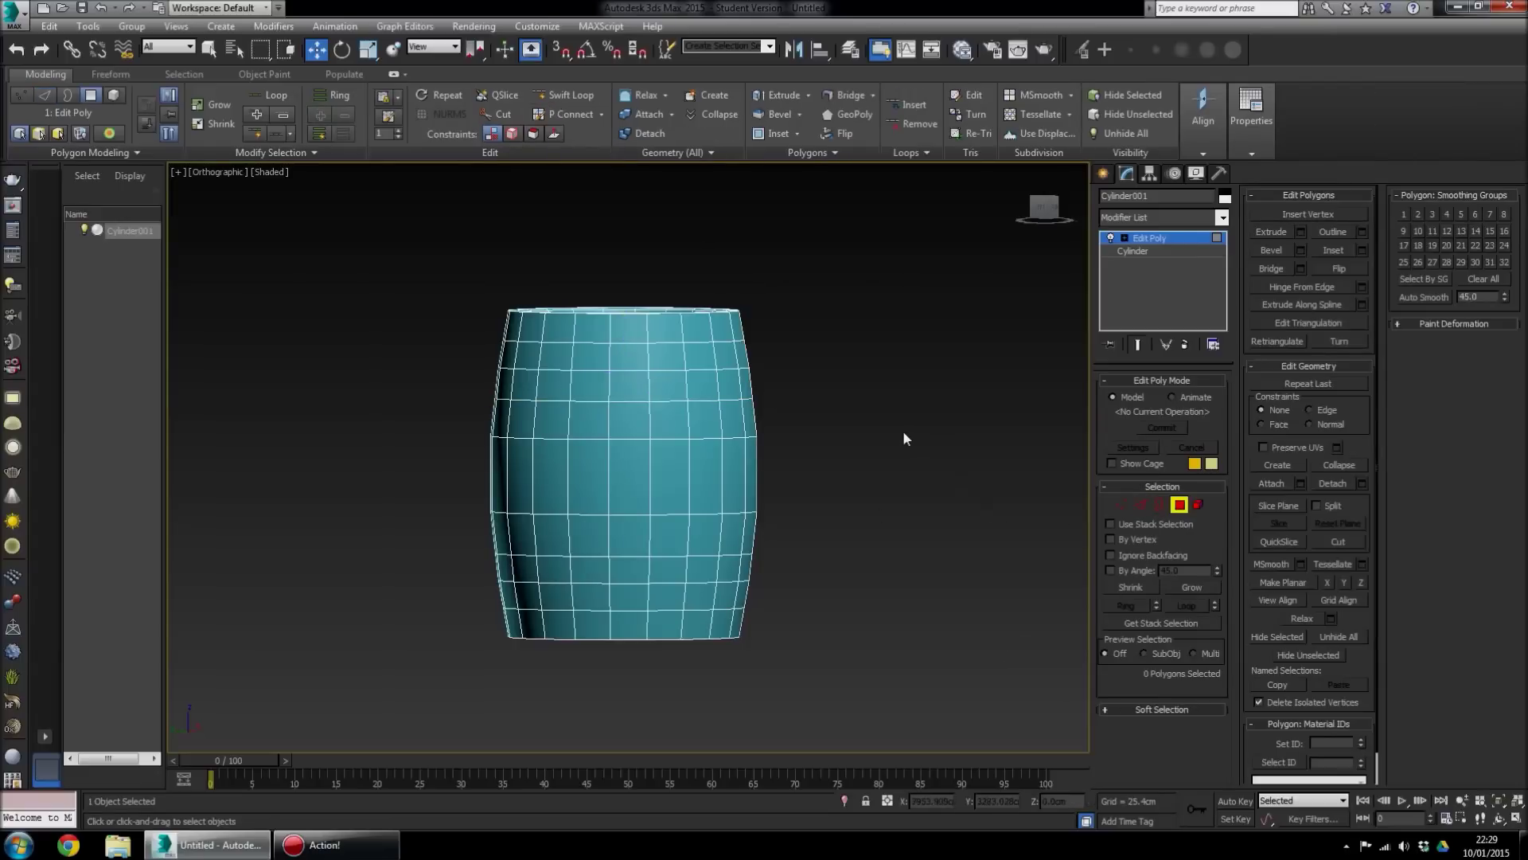
{"action": "left_click", "coordinate": [590, 357]}
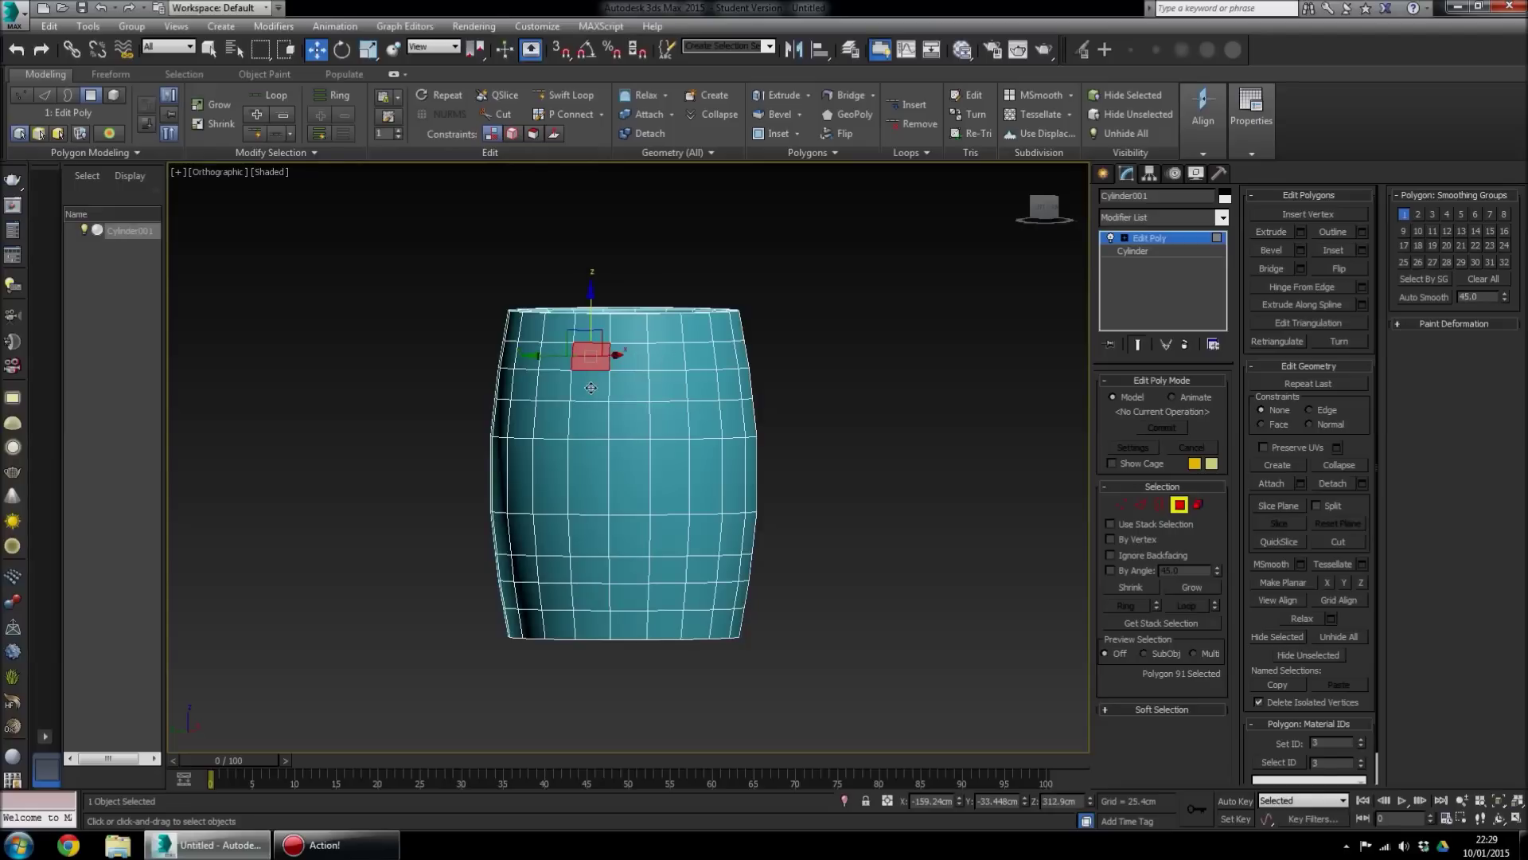
{"action": "left_click", "coordinate": [593, 386], "text": "shift"}
{"action": "key", "text": "ctrl+z"}
{"action": "left_click", "coordinate": [636, 362], "text": "shift"}
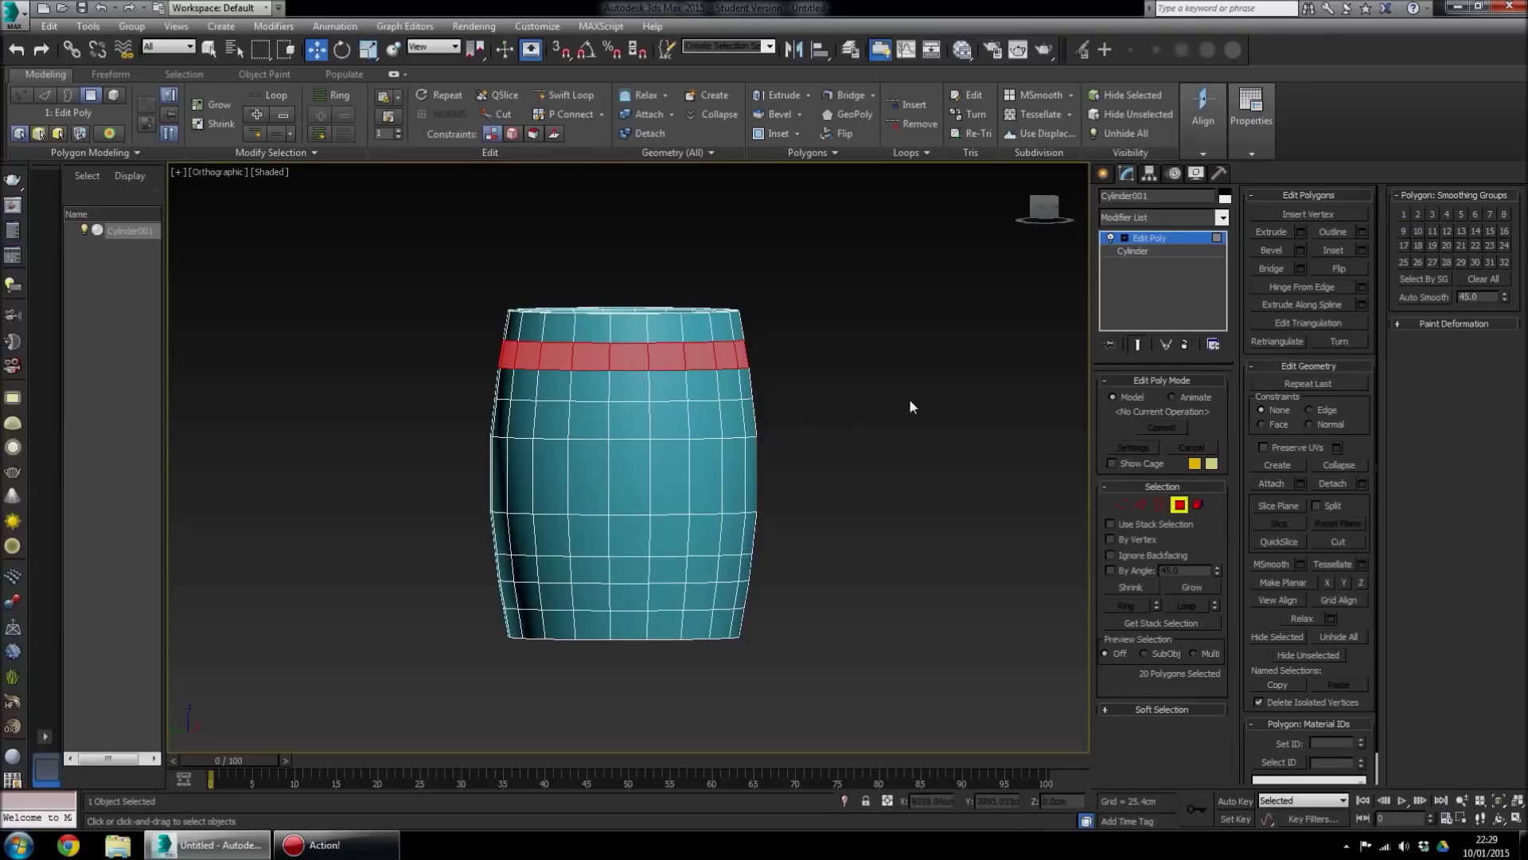
Start an Extrude with settings on the selected polygon ring and set its type to Local Normals
{"action": "left_click", "coordinate": [1301, 232]}
{"action": "middle_click_drag", "start_coordinate": [580, 390], "coordinate": [649, 411], "text": "alt"}
{"action": "middle_click_drag", "start_coordinate": [807, 441], "coordinate": [660, 476], "text": "alt"}
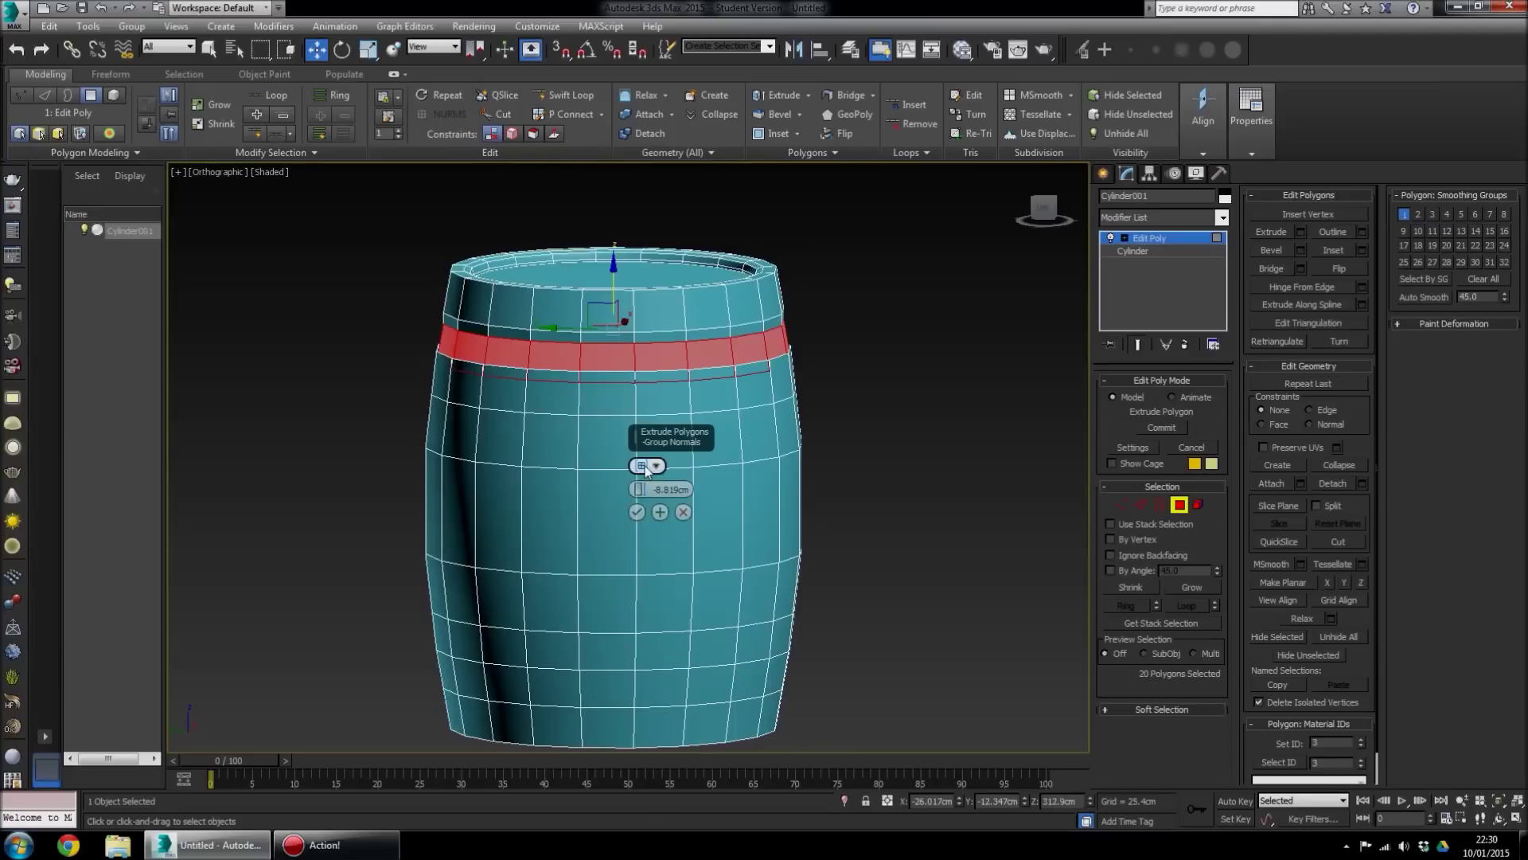
{"action": "left_click", "coordinate": [656, 467]}
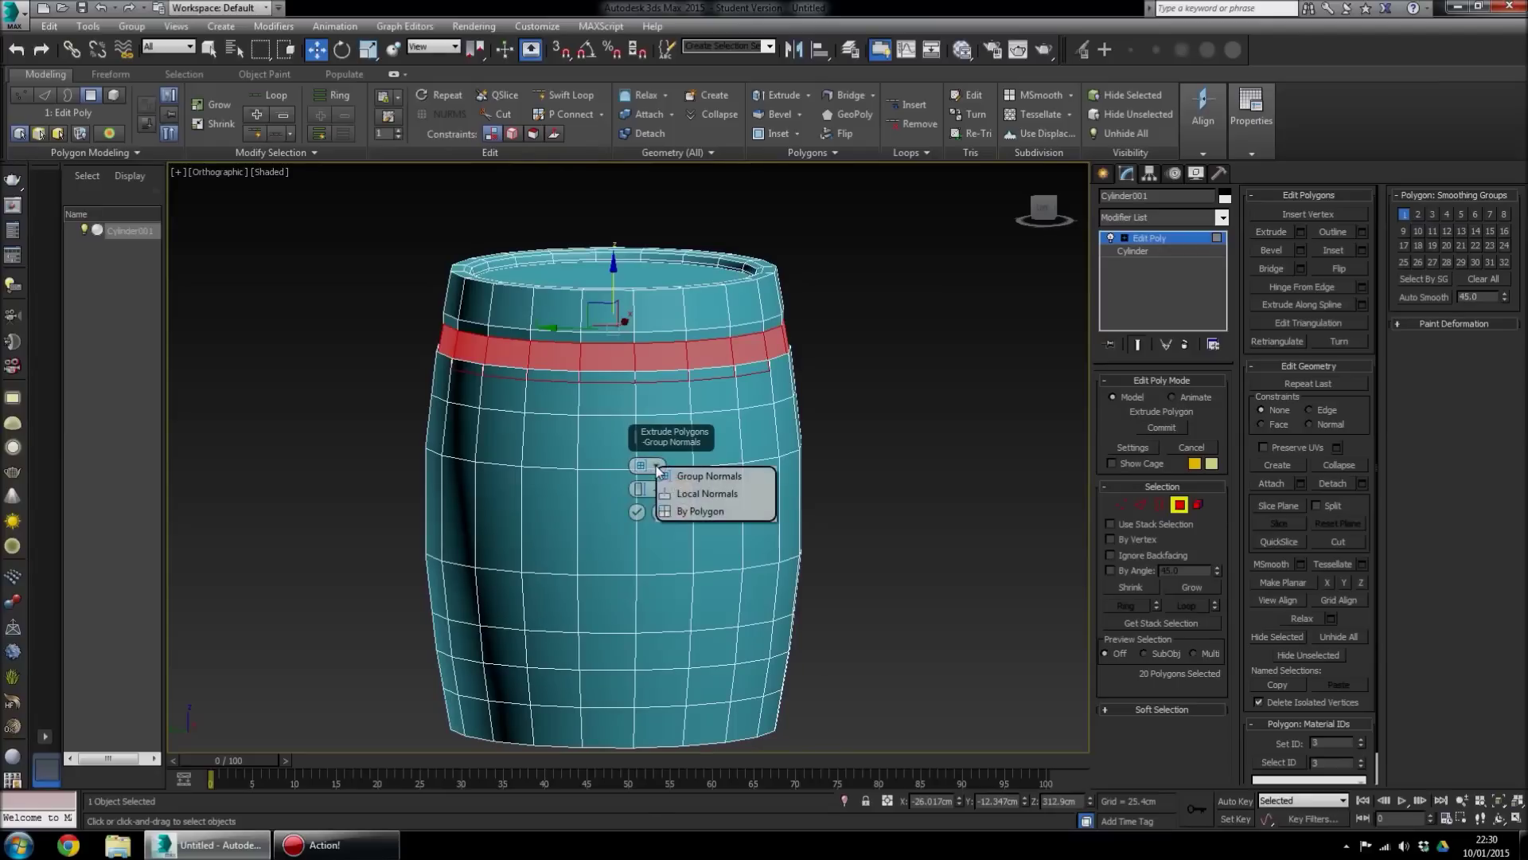
{"action": "left_click", "coordinate": [704, 494]}
Adjust the extrusion height so the ring projects slightly outward as a hoop, and apply the extrusion
{"action": "middle_click_drag", "start_coordinate": [734, 463], "coordinate": [752, 396], "text": "alt"}
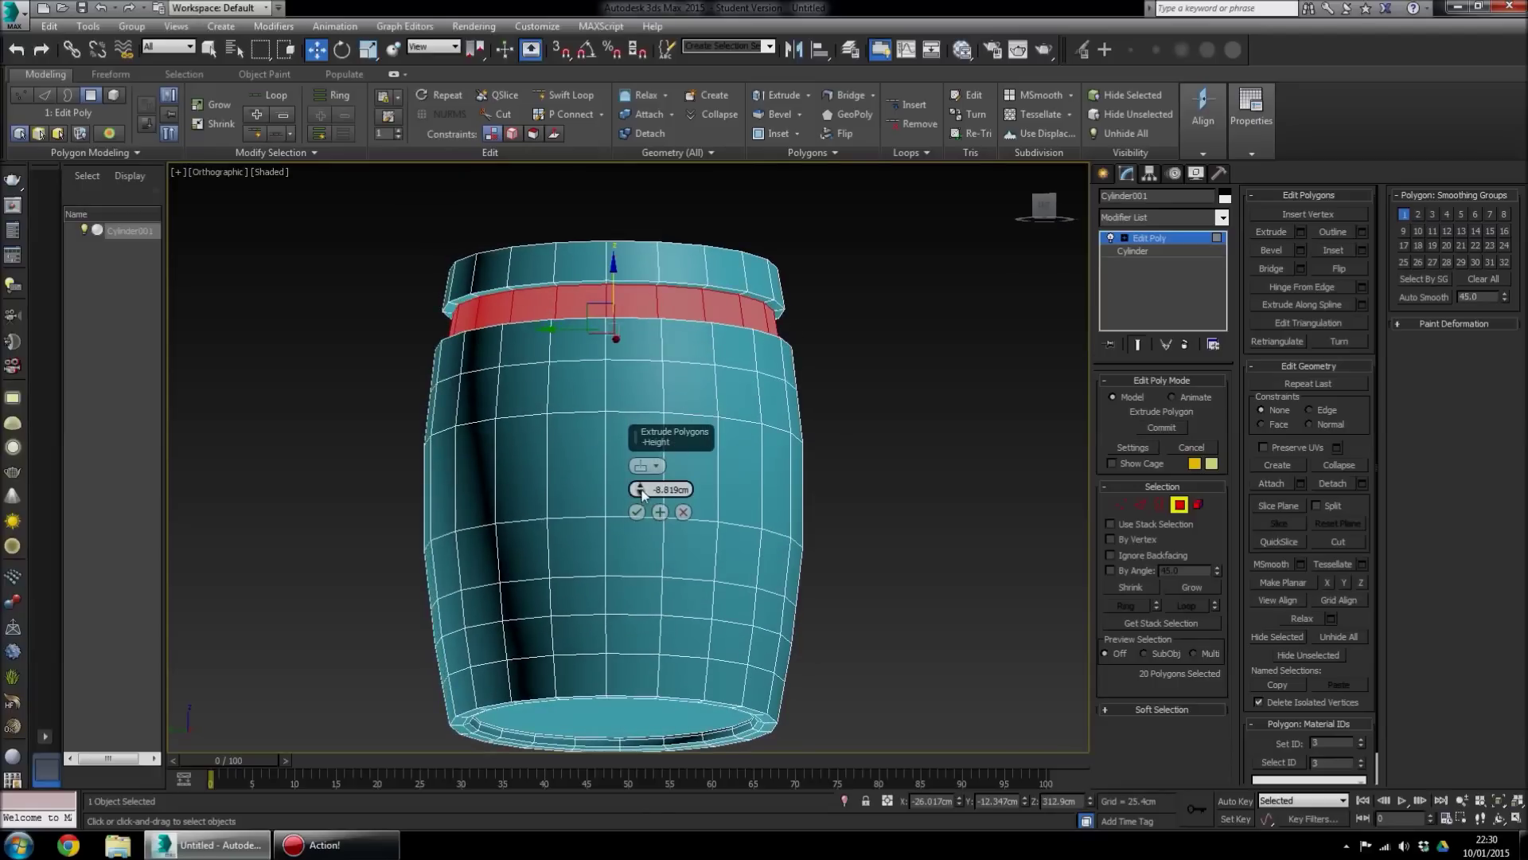
{"action": "left_click_drag", "start_coordinate": [641, 488], "coordinate": [645, 469]}
{"action": "middle_click_drag", "start_coordinate": [740, 410], "coordinate": [731, 485], "text": "alt"}
{"action": "left_click_drag", "start_coordinate": [641, 489], "coordinate": [647, 486]}
{"action": "left_click", "coordinate": [637, 512]}
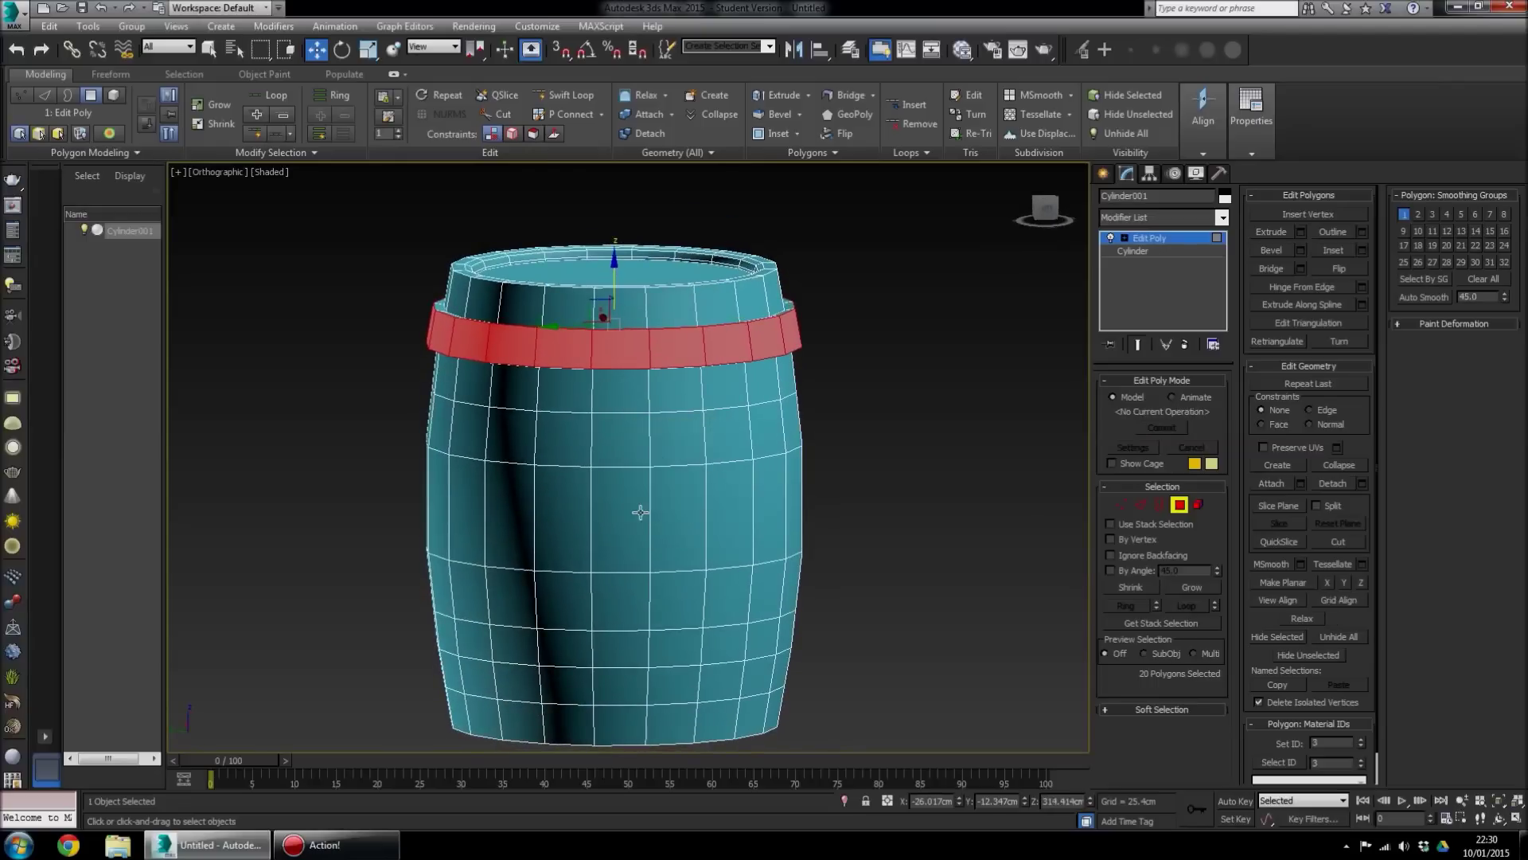
Select the complete polygon ring of the fourth band from the top and extrude it outward by 8.642 cm as a second hoop
{"action": "middle_click_drag", "start_coordinate": [638, 512], "coordinate": [698, 528], "text": "alt"}
{"action": "middle_click_drag", "start_coordinate": [769, 483], "coordinate": [774, 538]}
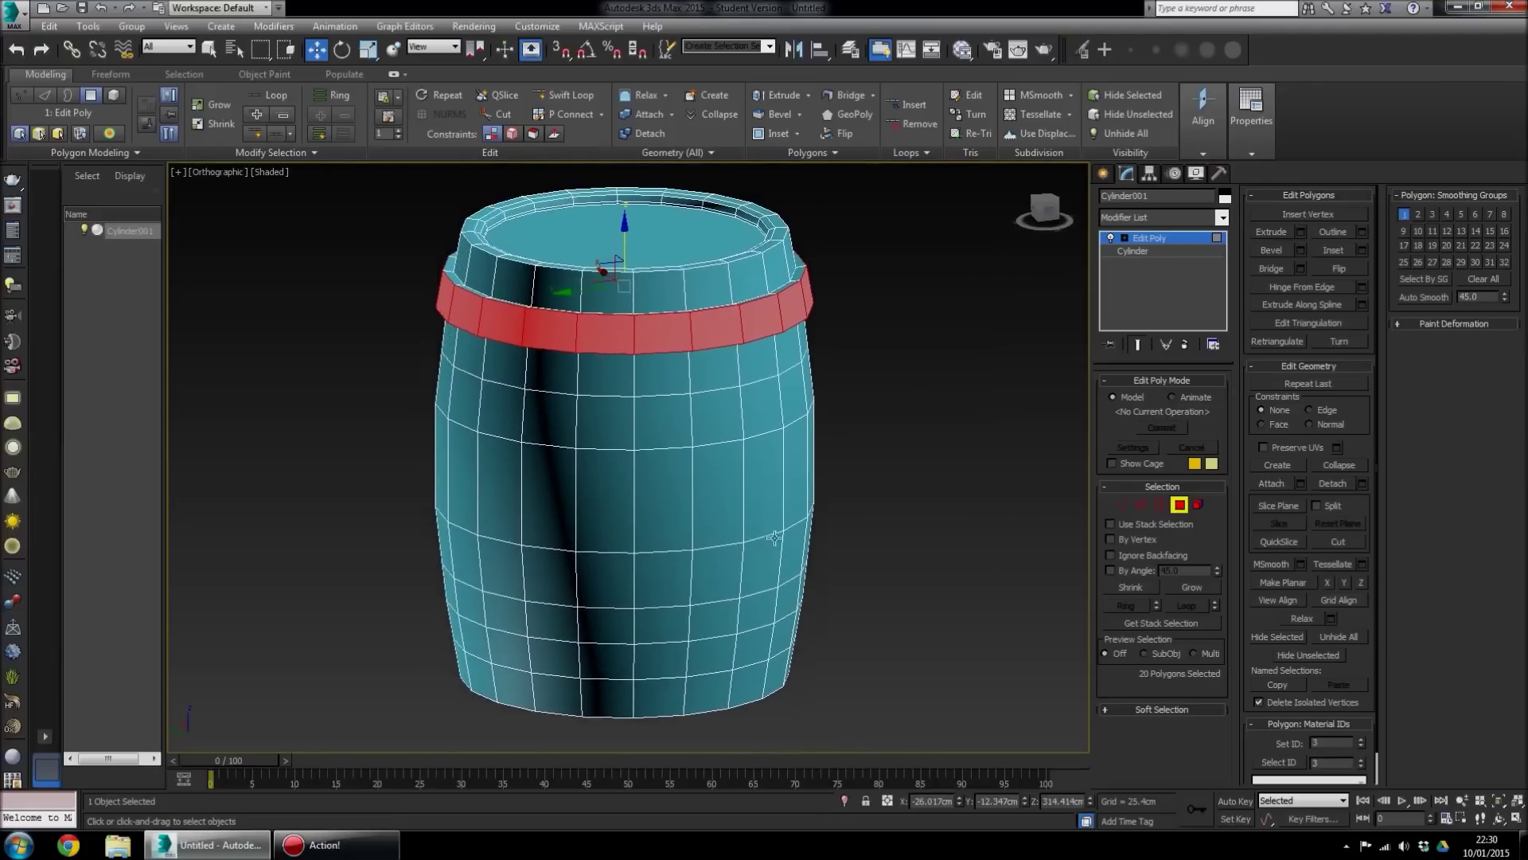
{"action": "left_click", "coordinate": [721, 422]}
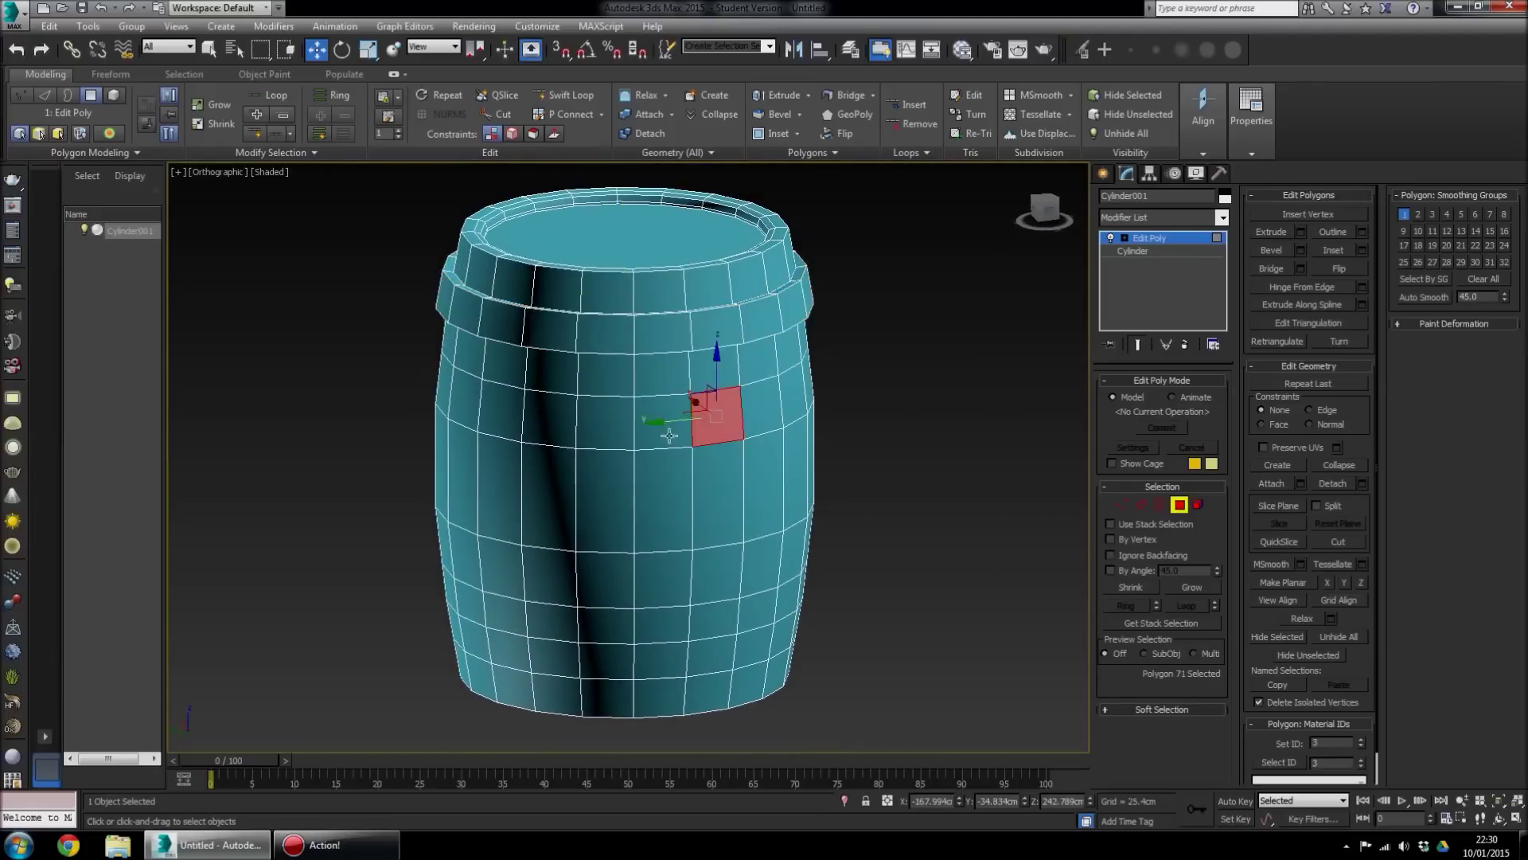
{"action": "left_click", "coordinate": [765, 408], "text": "shift"}
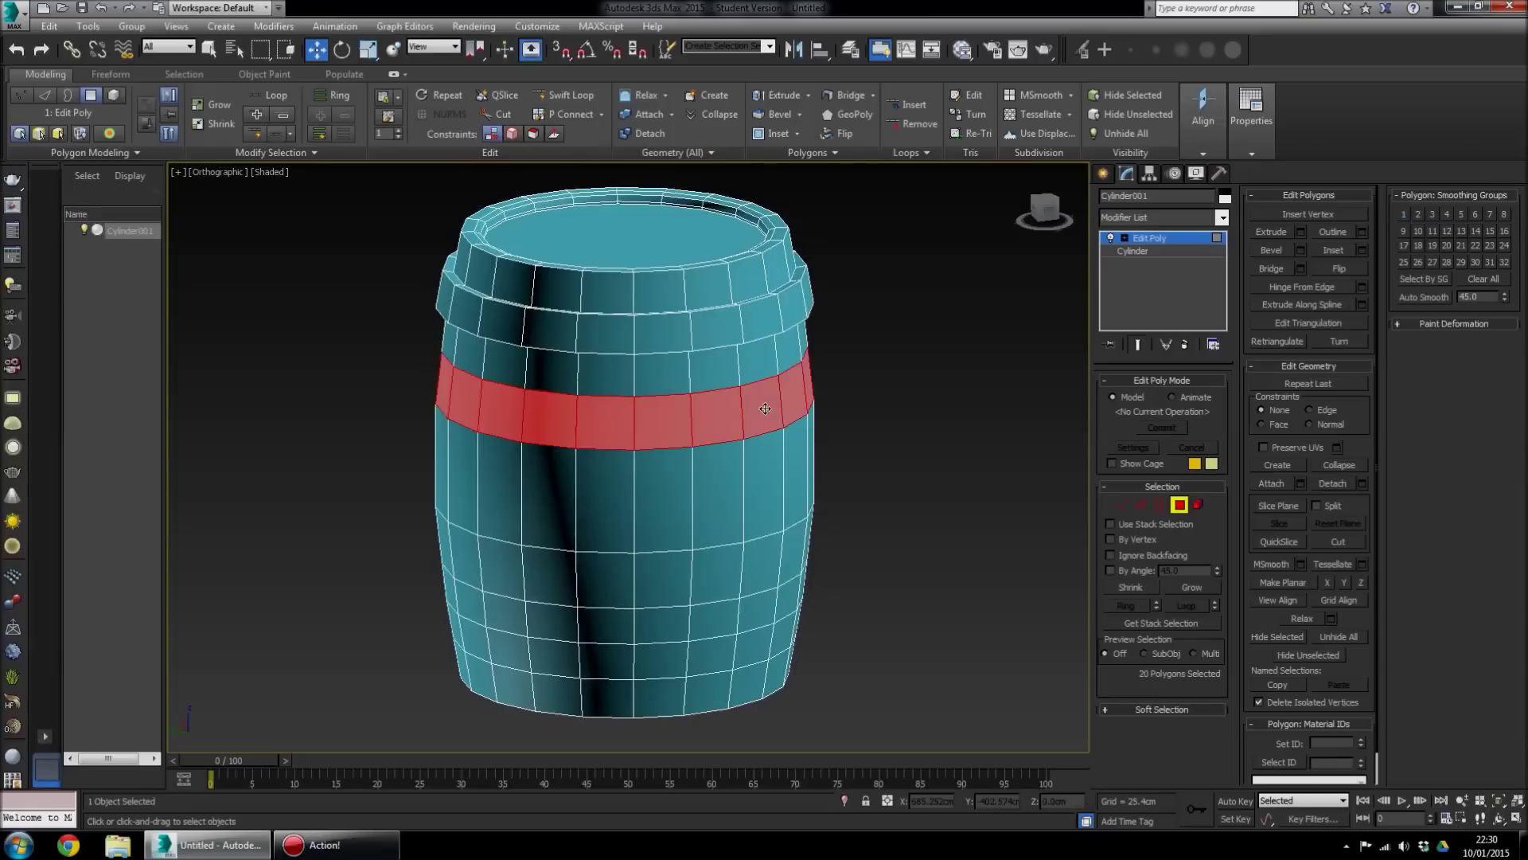
{"action": "left_click", "coordinate": [1300, 231]}
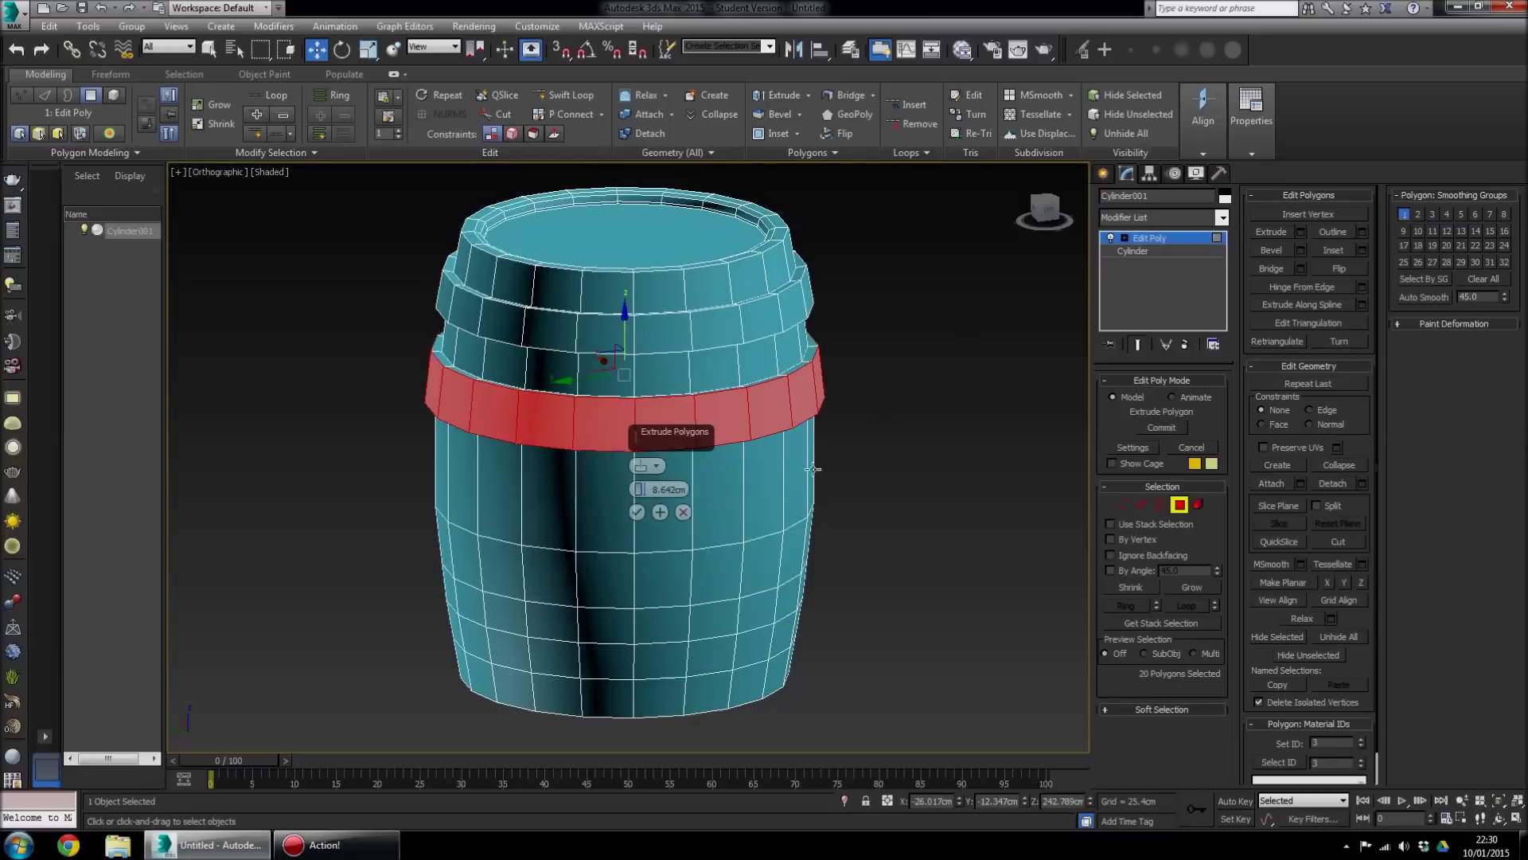
{"action": "middle_click_drag", "start_coordinate": [799, 495], "coordinate": [818, 459], "text": "alt"}
{"action": "middle_click_drag", "start_coordinate": [757, 363], "coordinate": [809, 401], "text": "alt"}
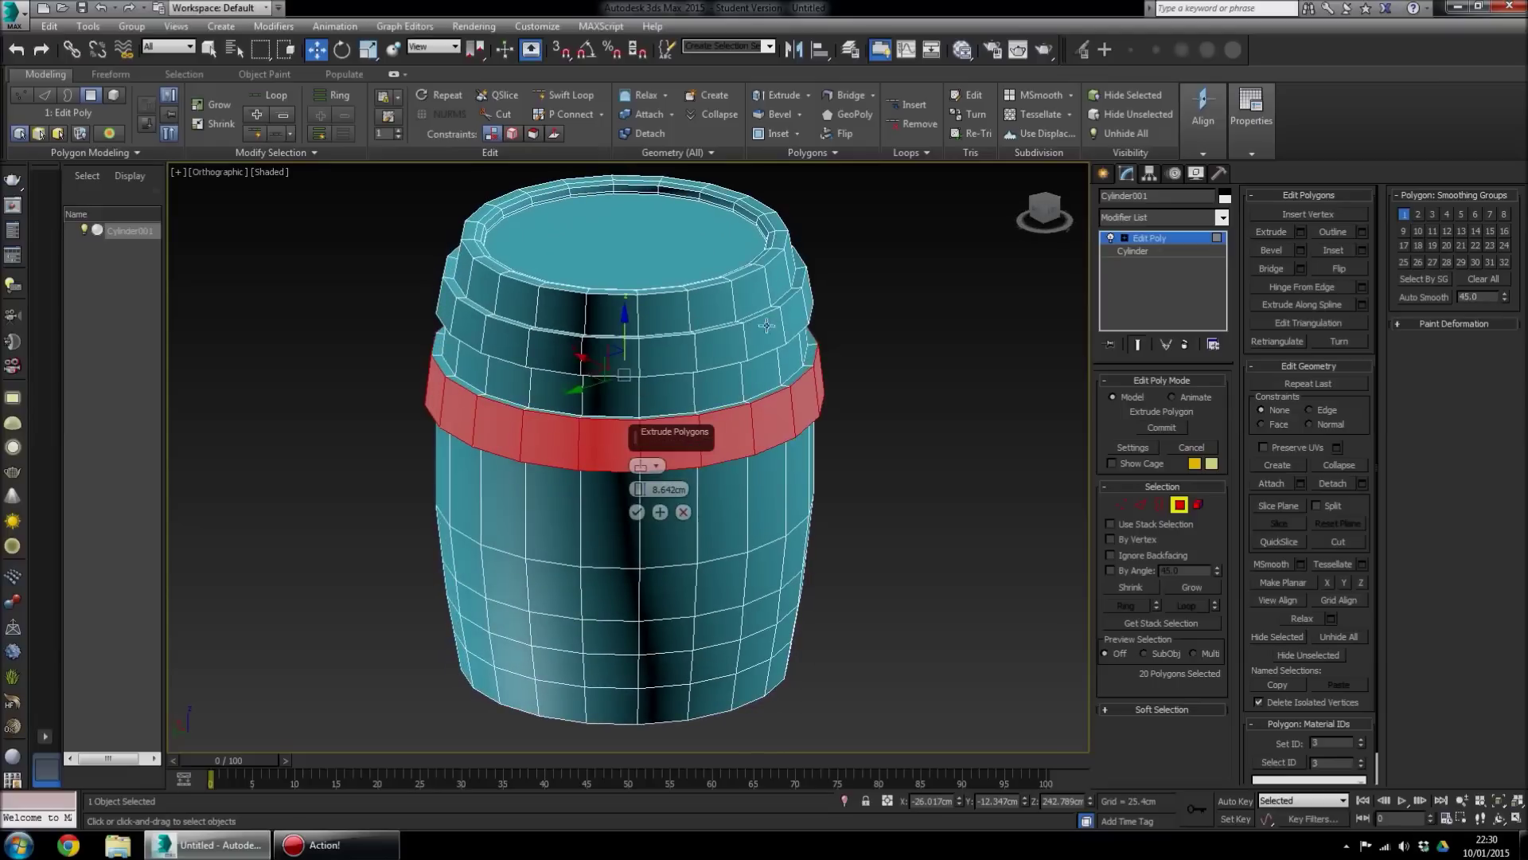
{"action": "middle_click_drag", "start_coordinate": [766, 326], "coordinate": [800, 386], "text": "alt"}
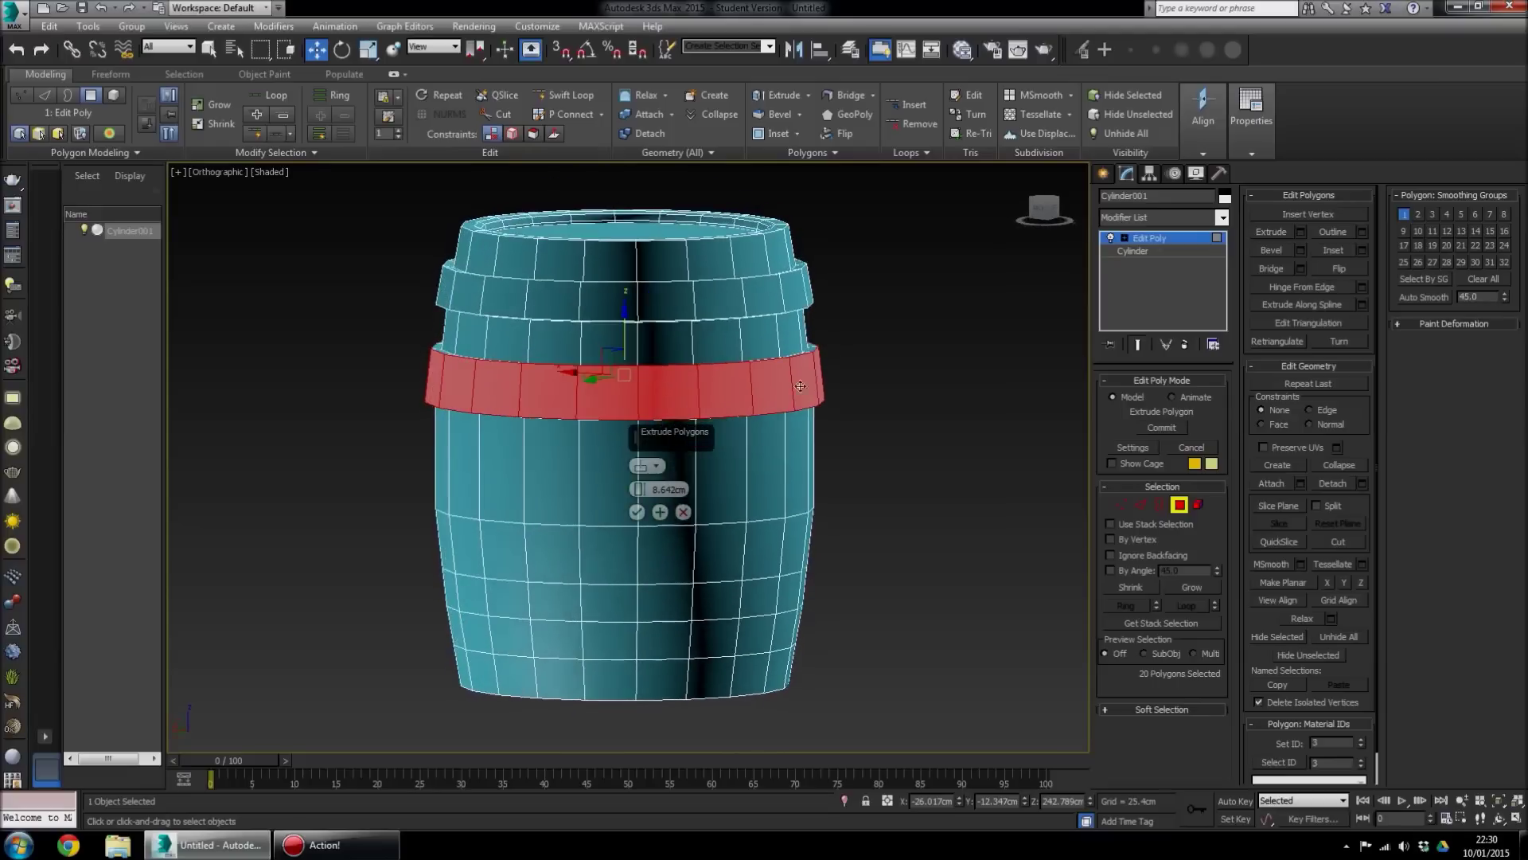
{"action": "left_click", "coordinate": [637, 513]}
Select the polygon ring directly below the tall middle band and extrude it outward with the same extrusion settings
{"action": "middle_click_drag", "start_coordinate": [666, 584], "coordinate": [663, 512], "text": "alt"}
{"action": "left_click", "coordinate": [662, 511]}
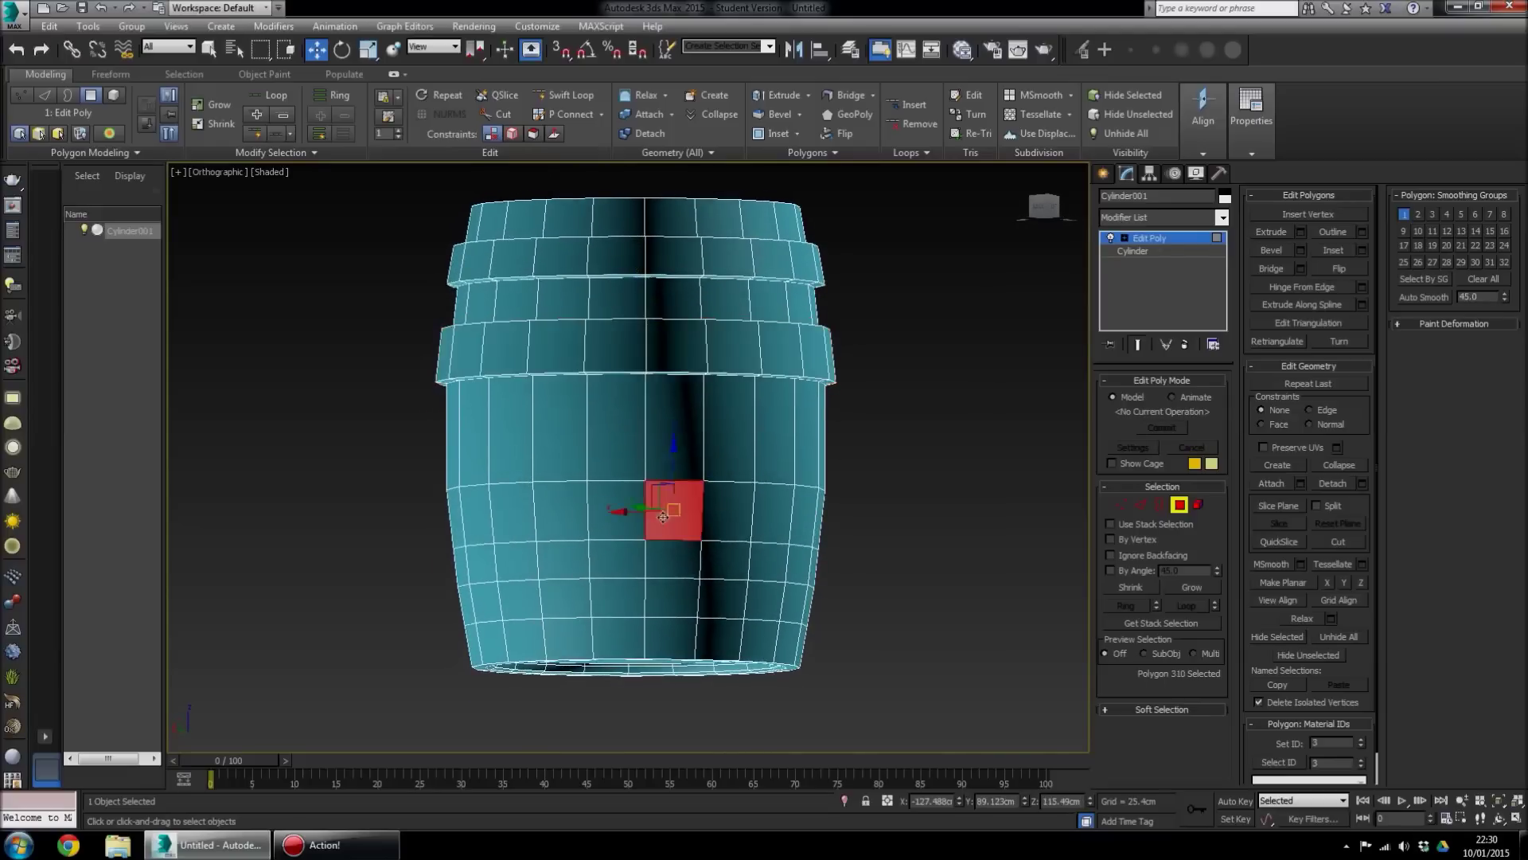
{"action": "left_click", "coordinate": [603, 502], "text": "shift"}
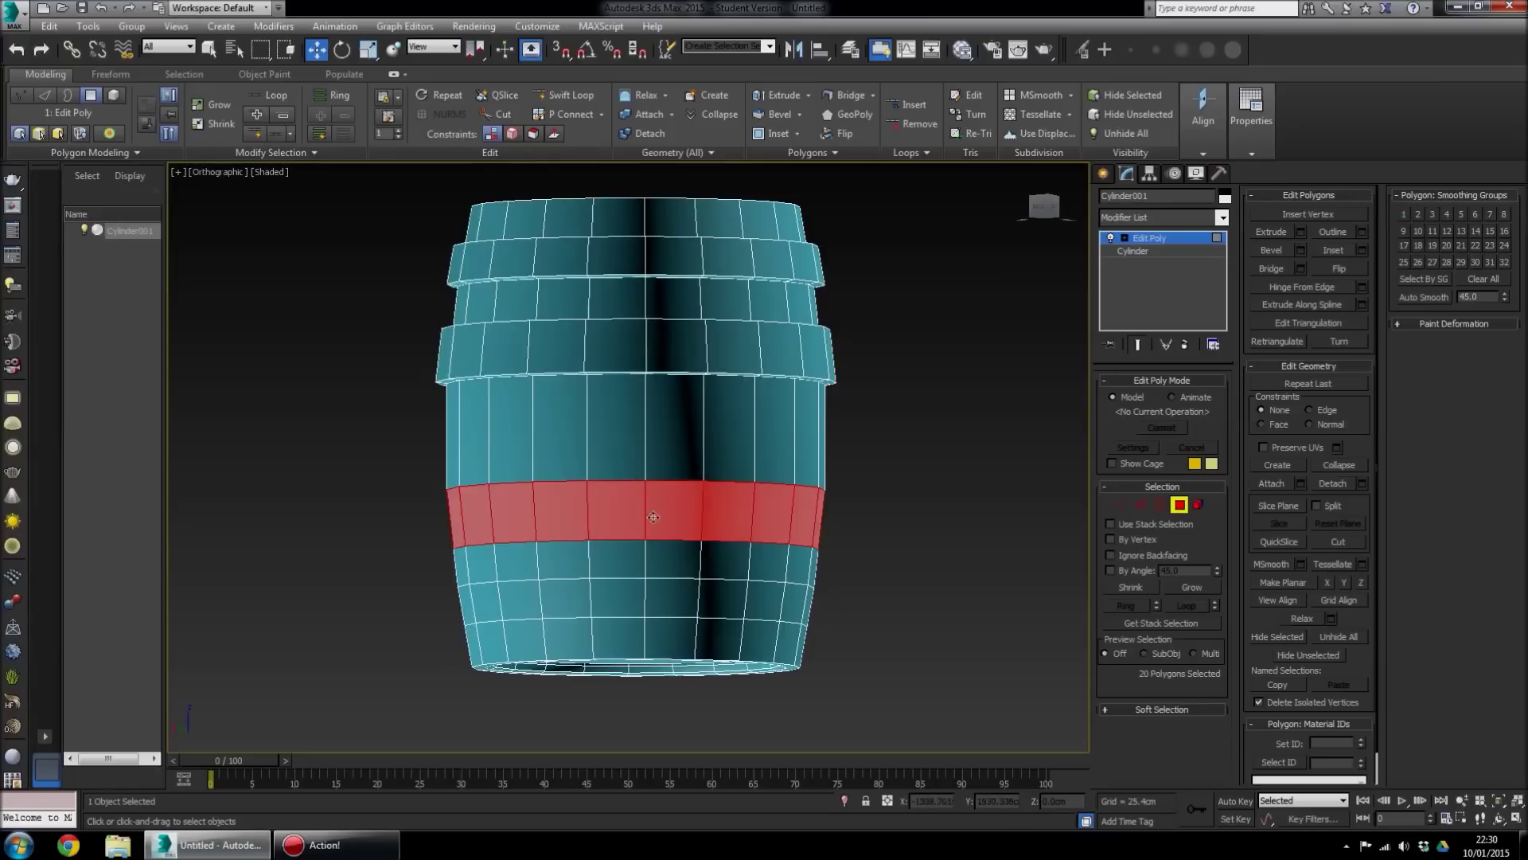
{"action": "middle_click_drag", "start_coordinate": [673, 518], "coordinate": [677, 557], "text": "alt"}
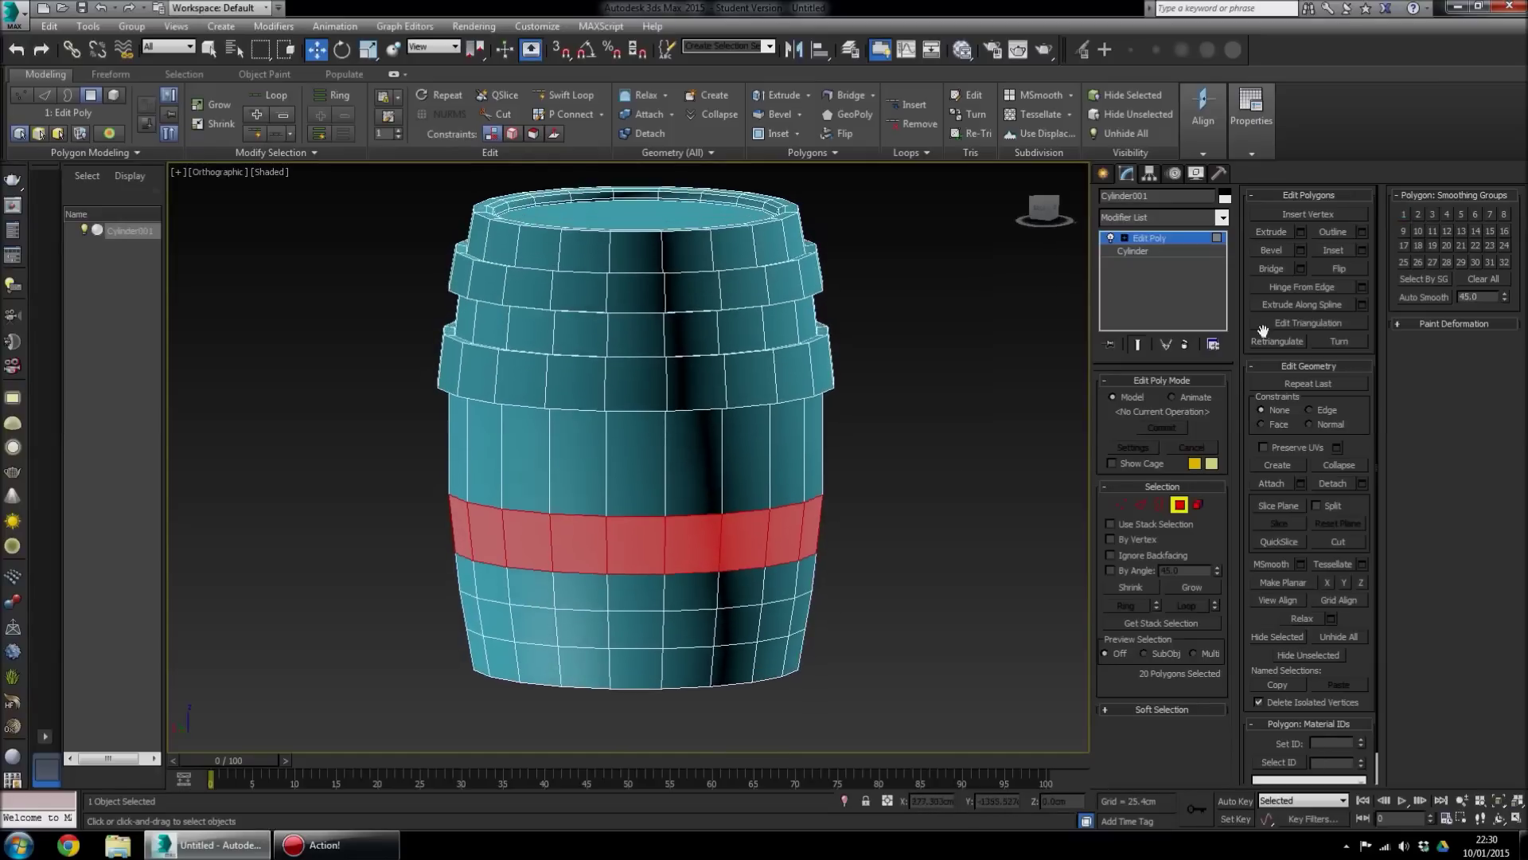
{"action": "left_click", "coordinate": [1301, 232]}
{"action": "left_click", "coordinate": [640, 514]}
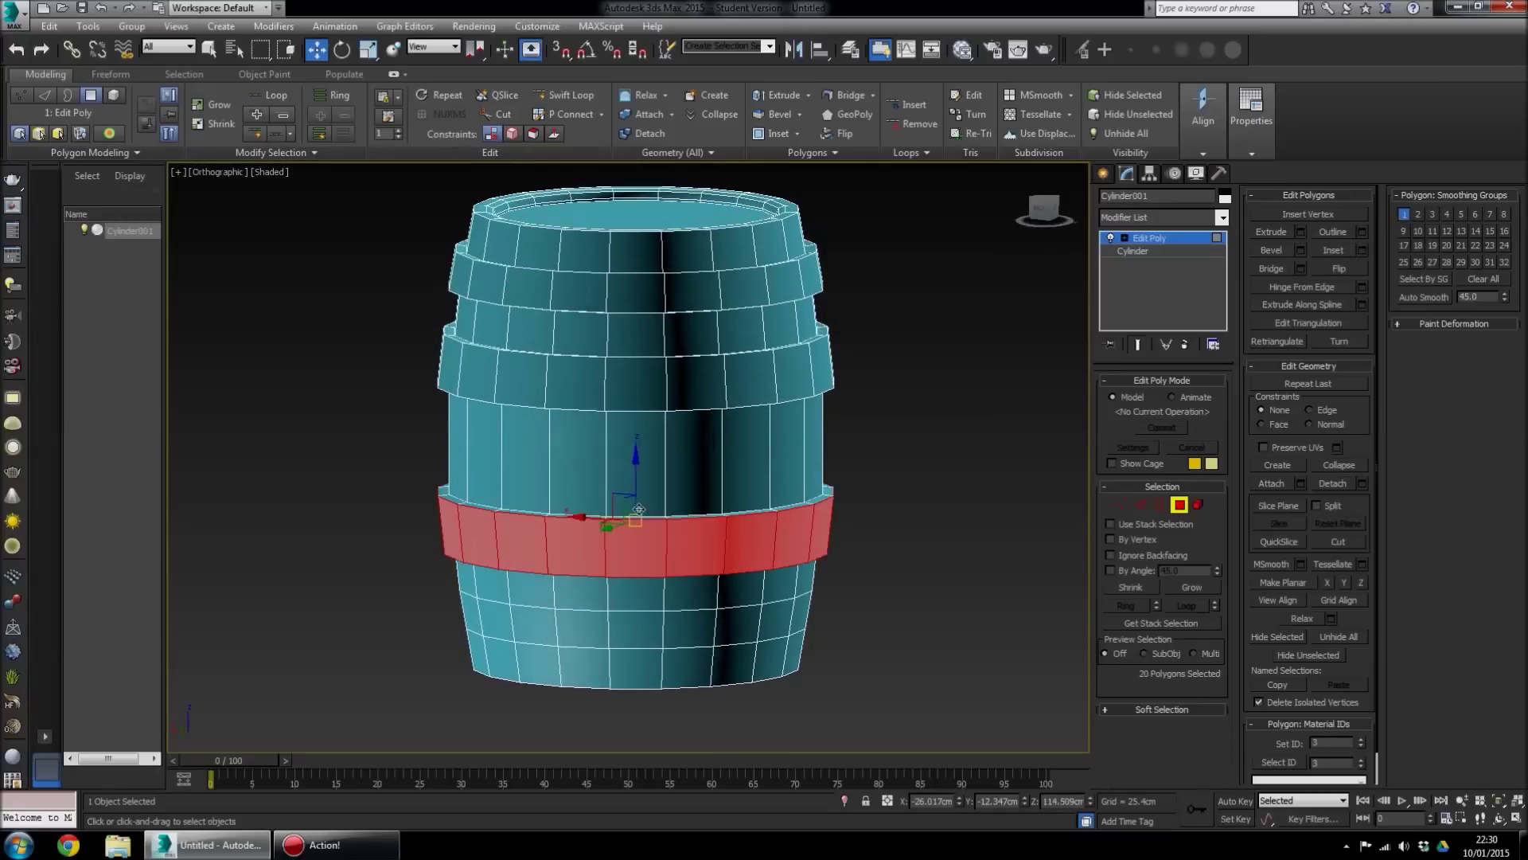
Extrude the second polygon ring from the bottom with the same settings, then leave Polygon level and deselect the barrel
{"action": "left_click", "coordinate": [689, 623]}
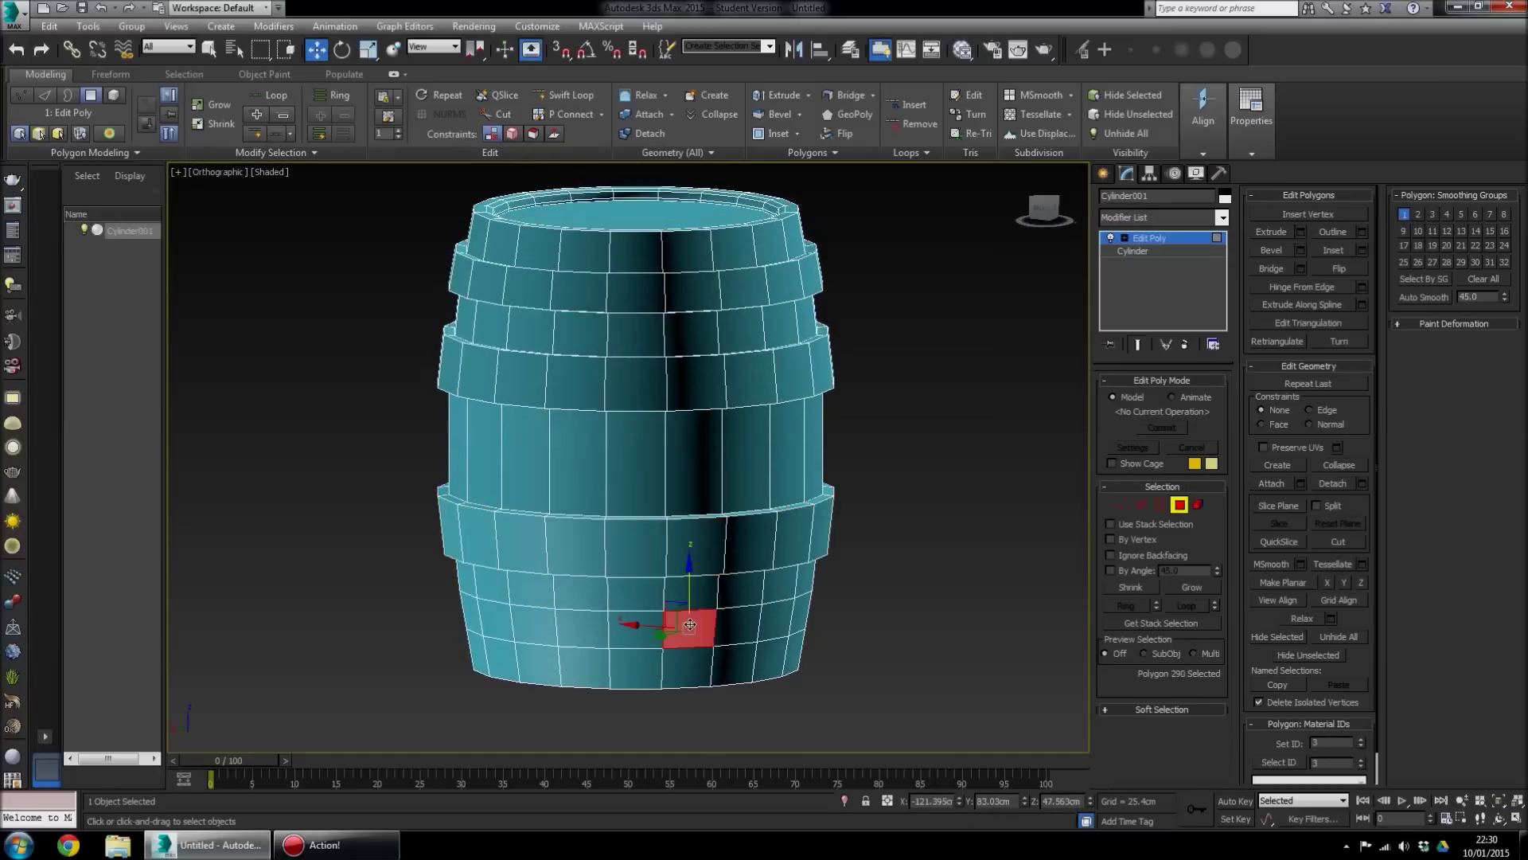
{"action": "left_click", "coordinate": [734, 629], "text": "shift"}
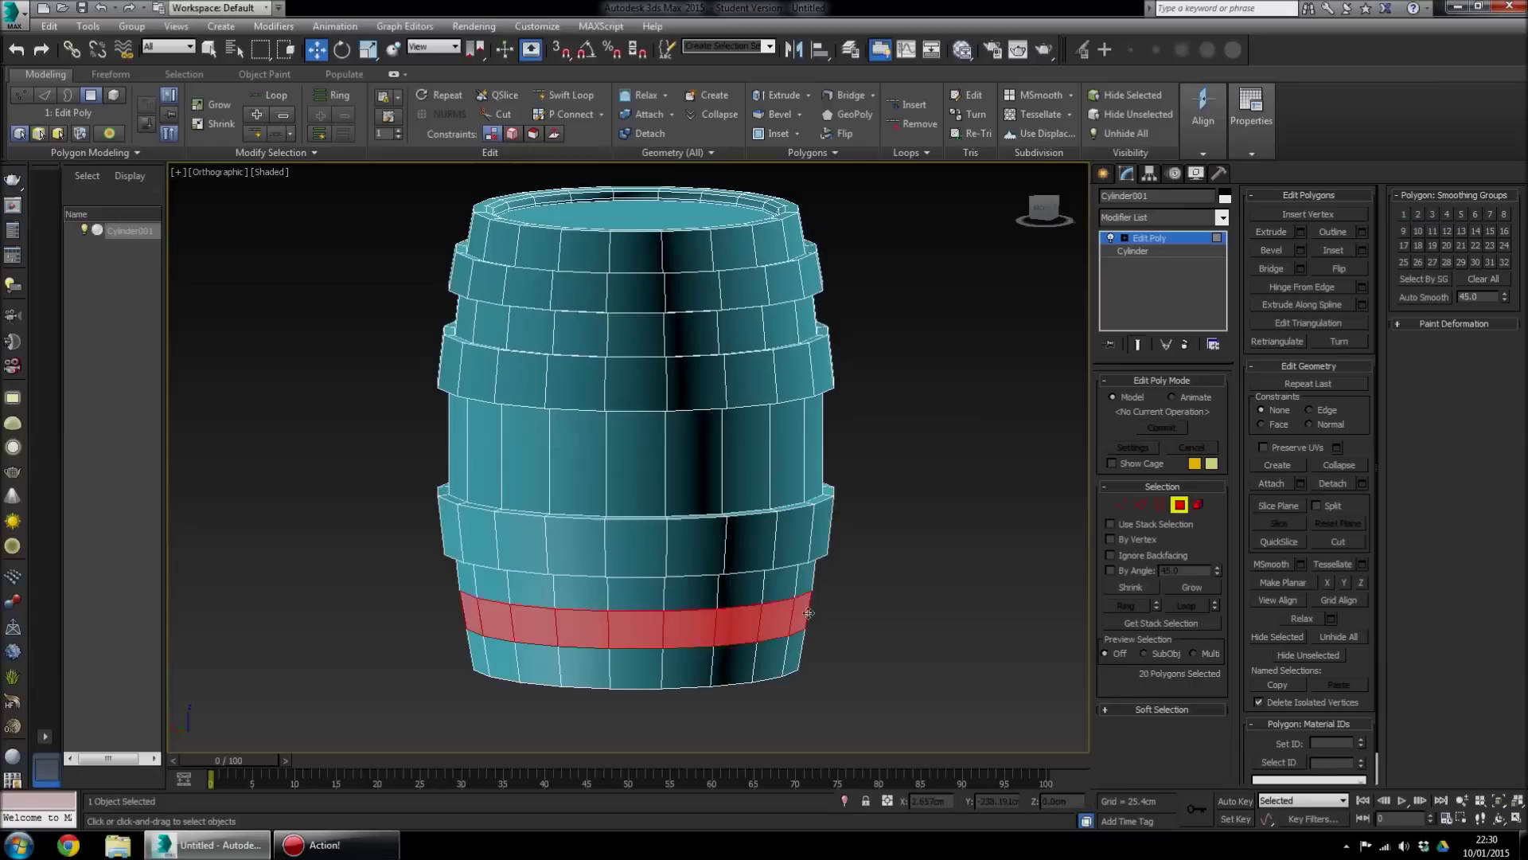
{"action": "left_click", "coordinate": [1302, 231]}
{"action": "left_click", "coordinate": [636, 513]}
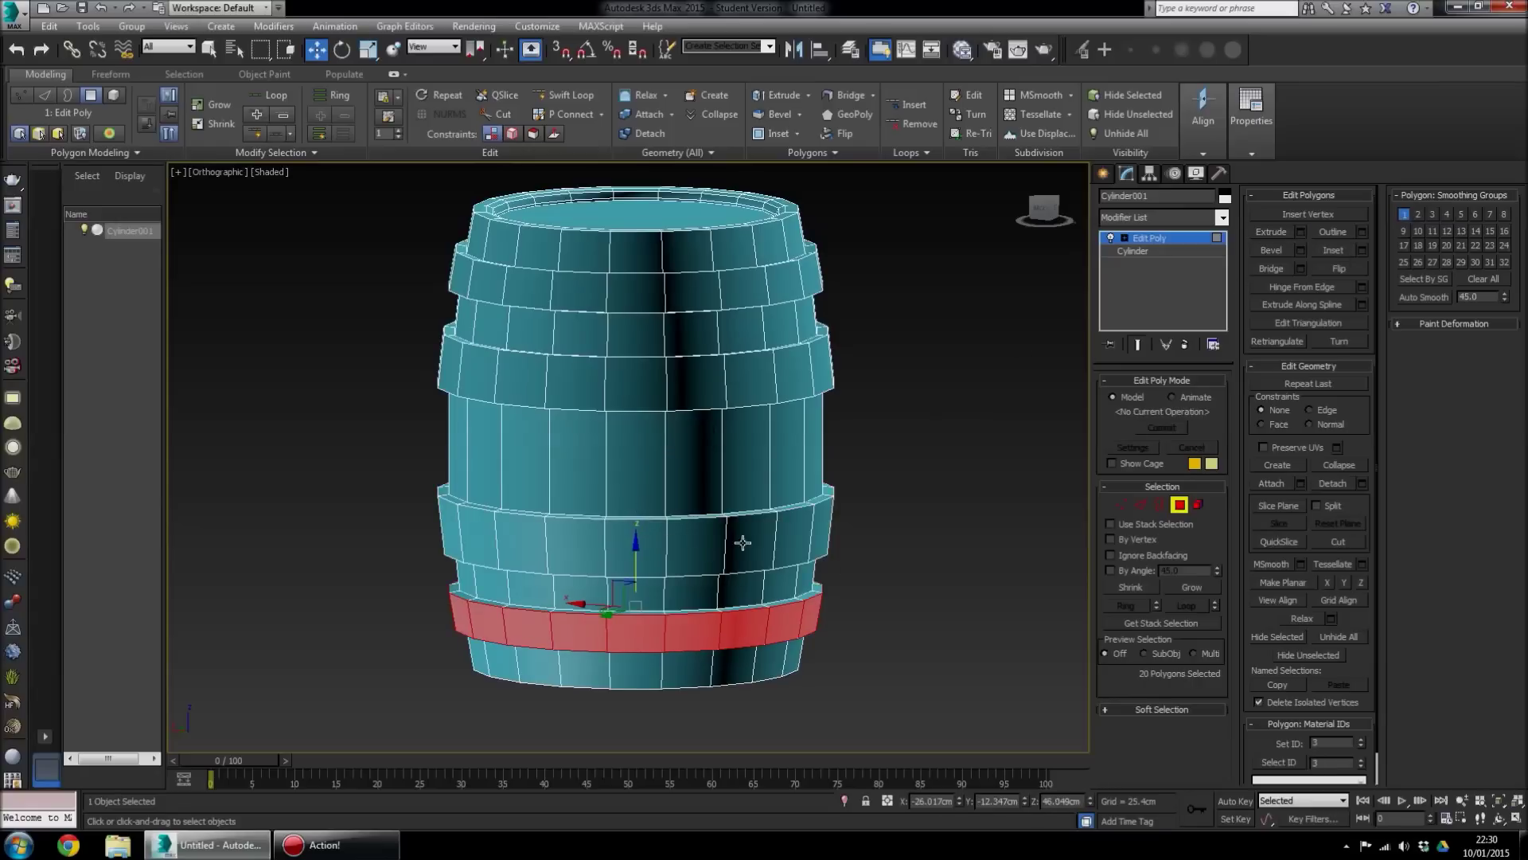
{"action": "left_click", "coordinate": [1179, 505]}
{"action": "left_click", "coordinate": [902, 504]}
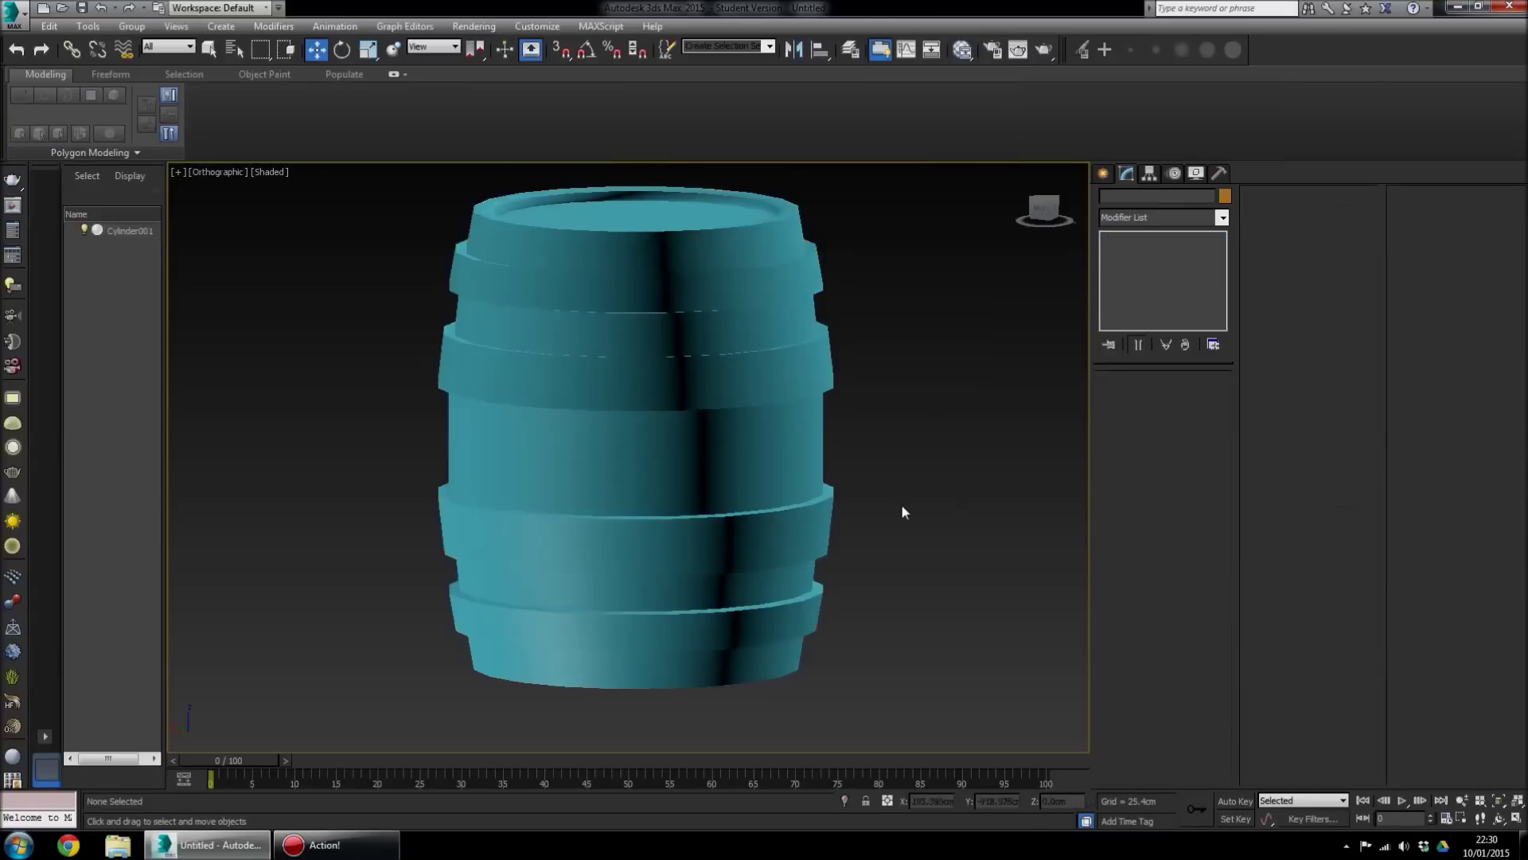
Change the barrel's object color to the dark brown custom color and deselect the barrel
{"action": "middle_click_drag", "start_coordinate": [718, 518], "coordinate": [638, 495]}
{"action": "left_click", "coordinate": [658, 519]}
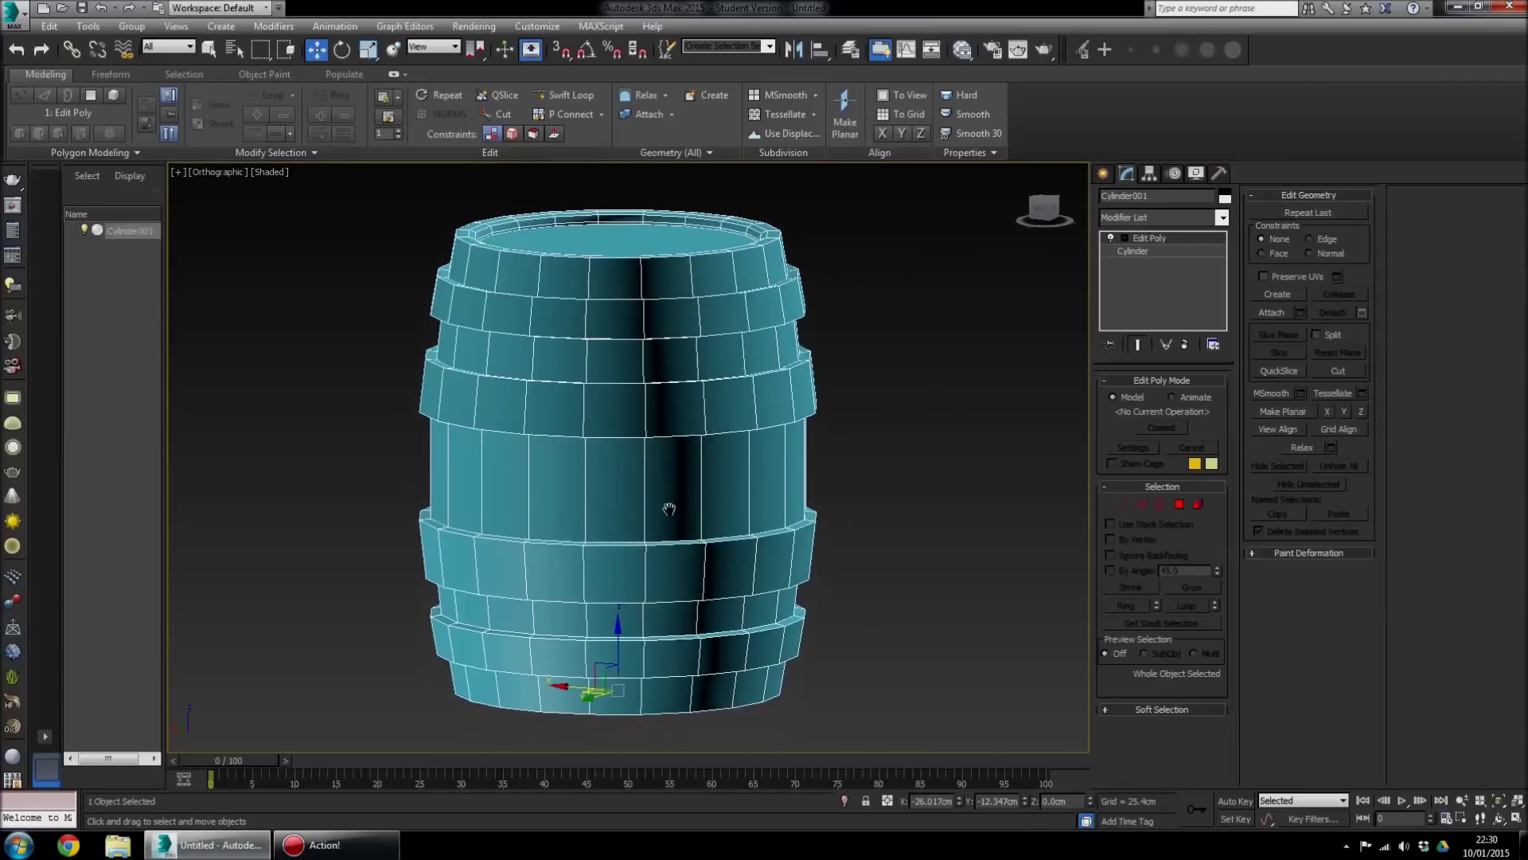
{"action": "left_click", "coordinate": [1226, 199]}
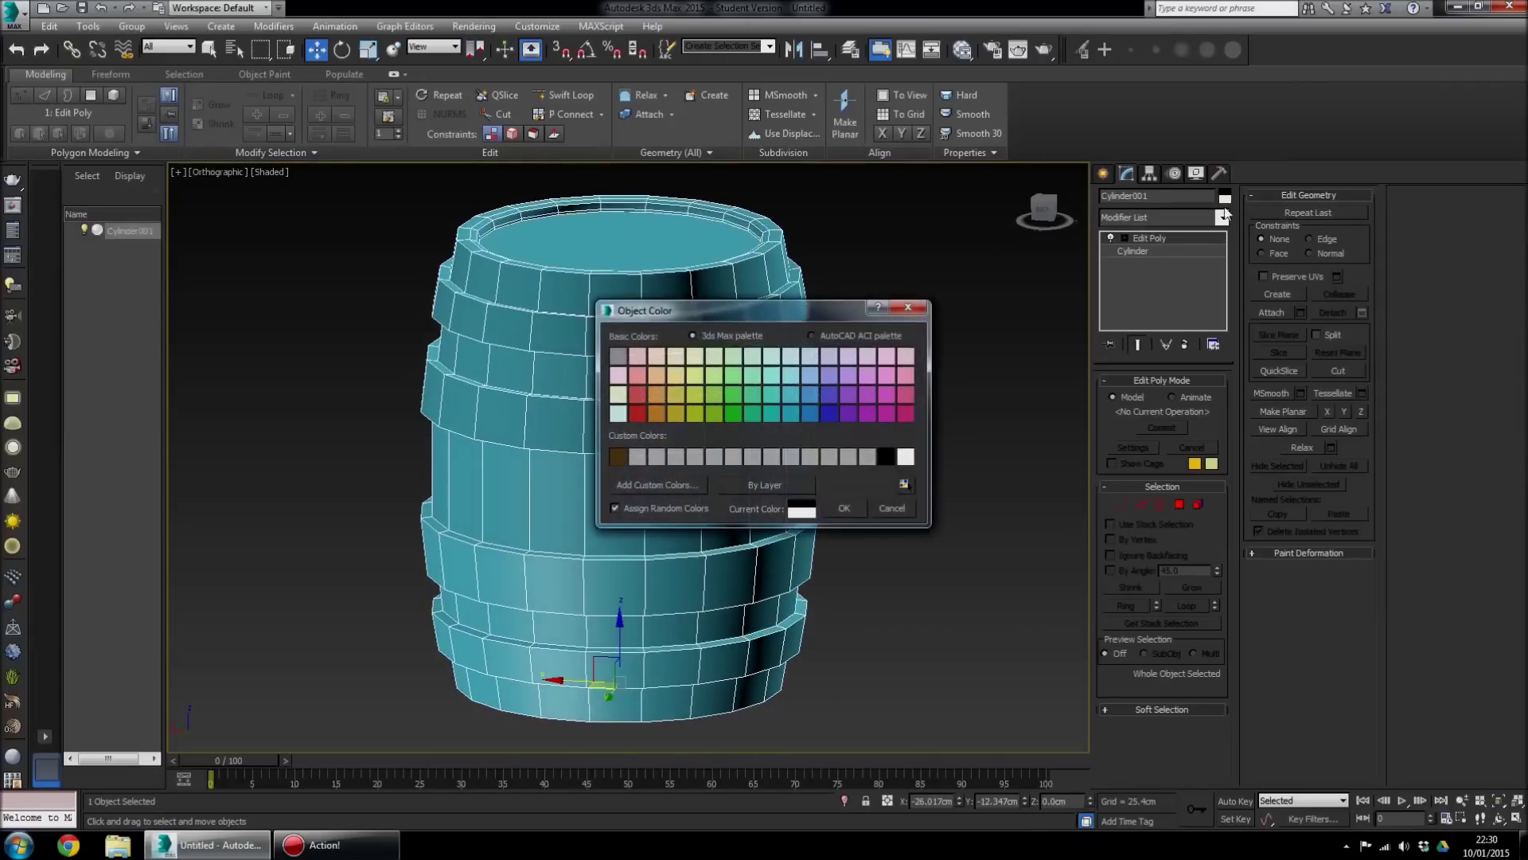
{"action": "left_click", "coordinate": [620, 457]}
{"action": "left_click", "coordinate": [849, 508]}
{"action": "left_click", "coordinate": [931, 483]}
Examine the brown barrel's hoops and silhouette in the front view and from angled views above
{"action": "mouse_move", "coordinate": [683, 488]}
{"action": "middle_mouse_down"}
{"action": "mouse_move", "coordinate": [672, 504]}
{"action": "mouse_move", "coordinate": [682, 487]}
{"action": "middle_mouse_up"}
{"action": "middle_click_drag", "start_coordinate": [715, 382], "coordinate": [625, 435]}
{"action": "scroll", "coordinate": [614, 458], "scroll_direction": "down", "scroll_amount": 3}
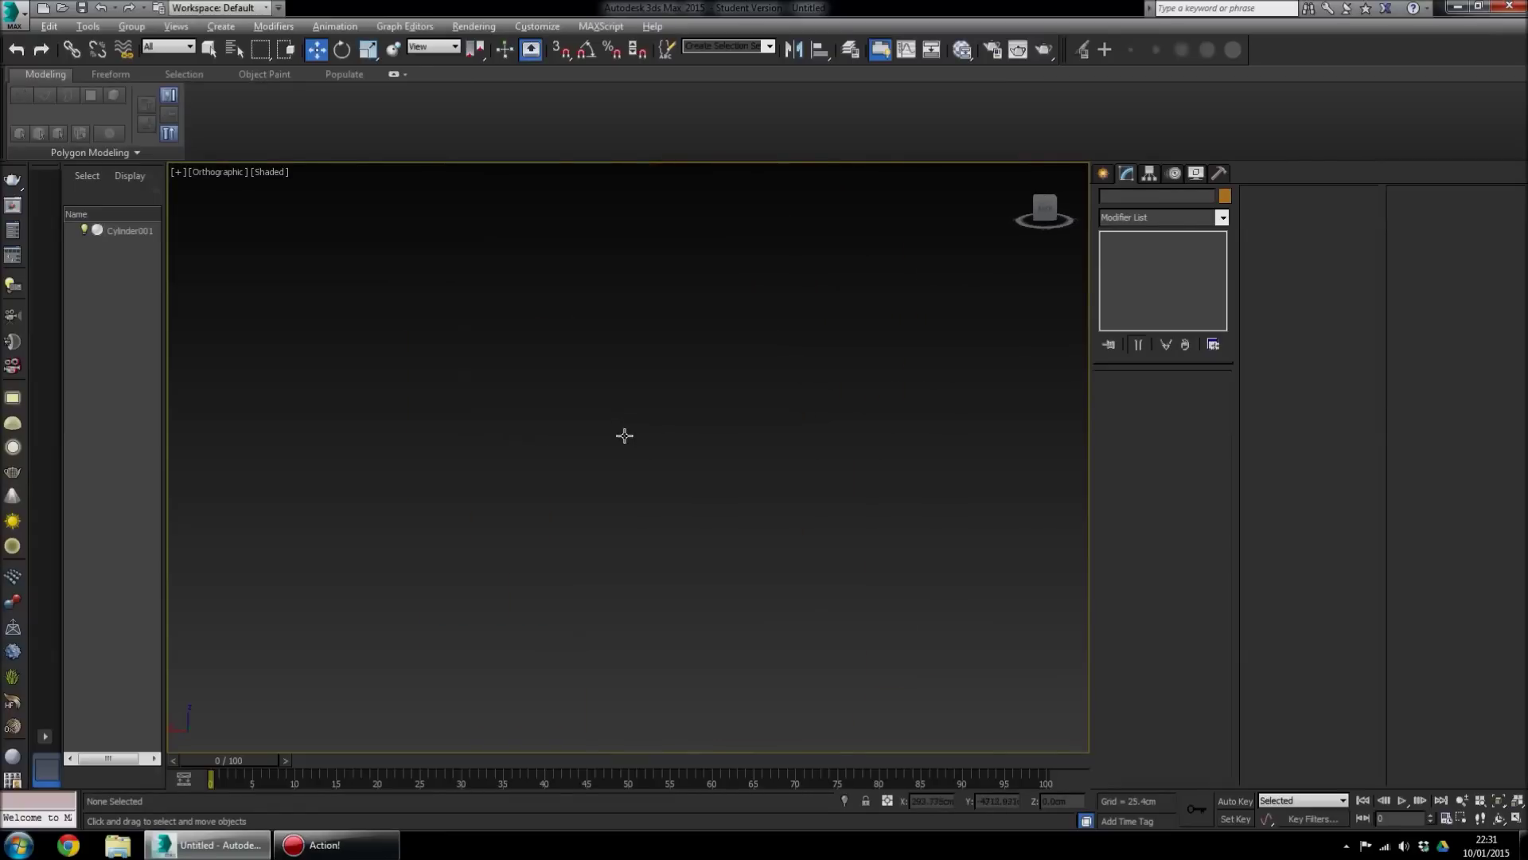
{"action": "key", "text": "f"}
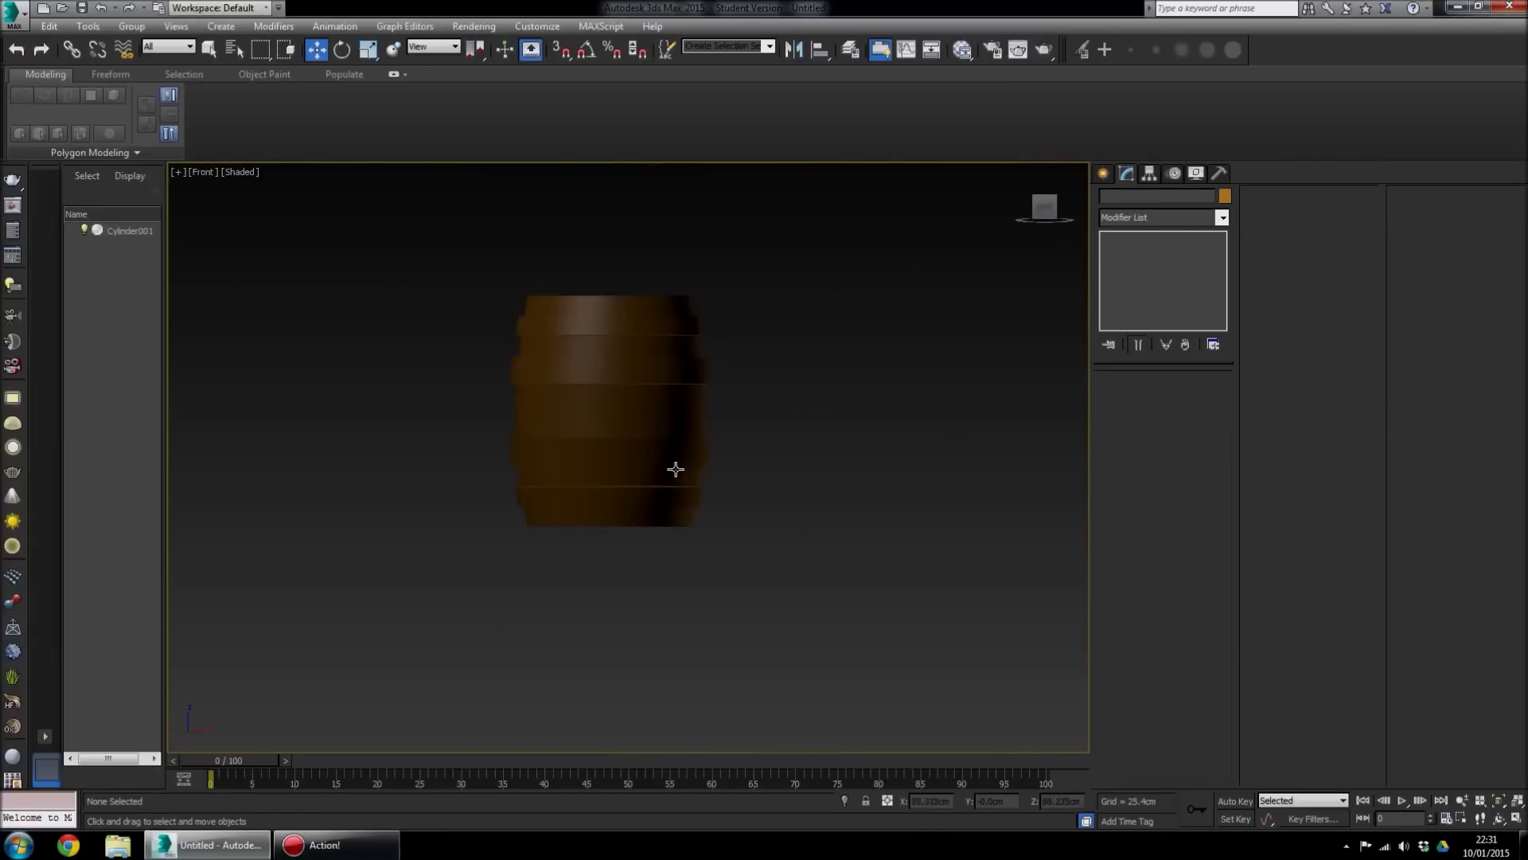
{"action": "left_click", "coordinate": [626, 399]}
{"action": "middle_click_drag", "start_coordinate": [626, 398], "coordinate": [717, 533], "text": "alt"}
{"action": "left_click", "coordinate": [795, 469]}
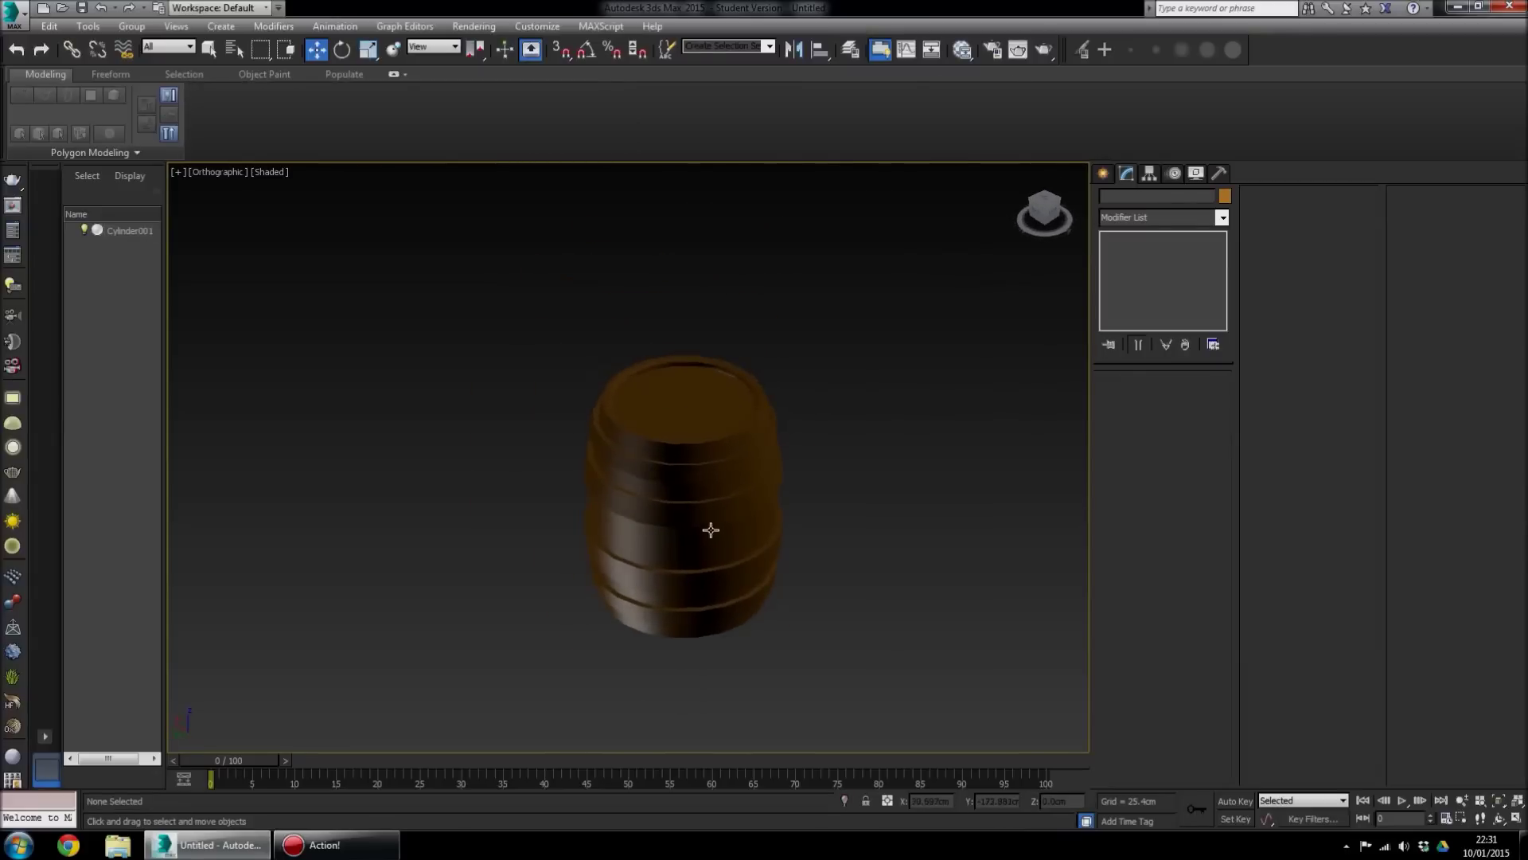
{"action": "scroll", "coordinate": [711, 530], "scroll_direction": "up", "scroll_amount": 3}
{"action": "left_click", "coordinate": [693, 516]}
{"action": "left_click", "coordinate": [939, 532]}
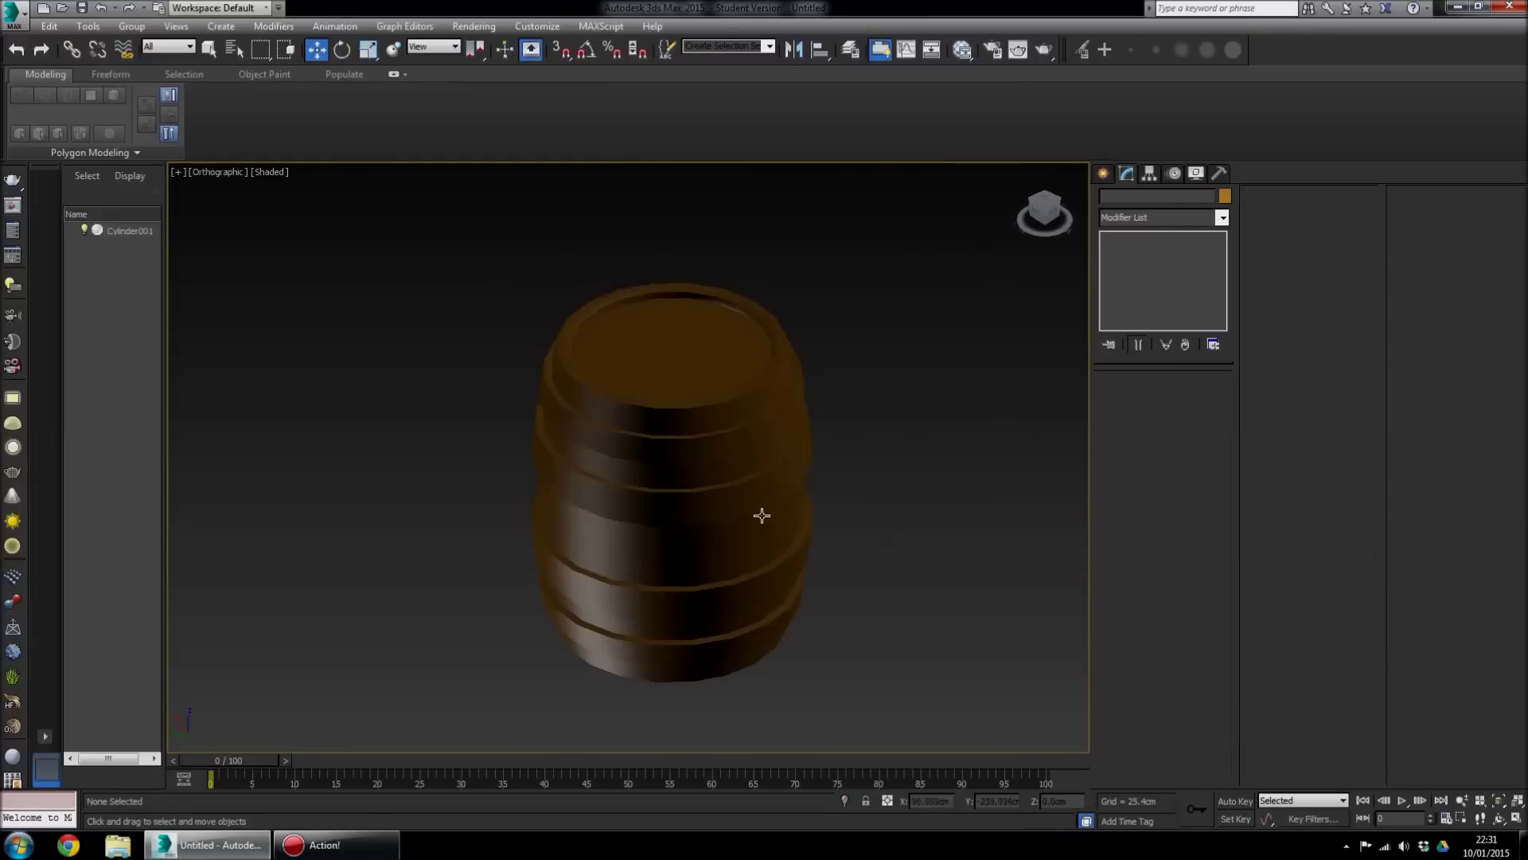
{"action": "left_click", "coordinate": [713, 515]}
{"action": "middle_click_drag", "start_coordinate": [714, 515], "coordinate": [788, 528], "text": "alt"}
{"action": "left_click", "coordinate": [923, 539]}
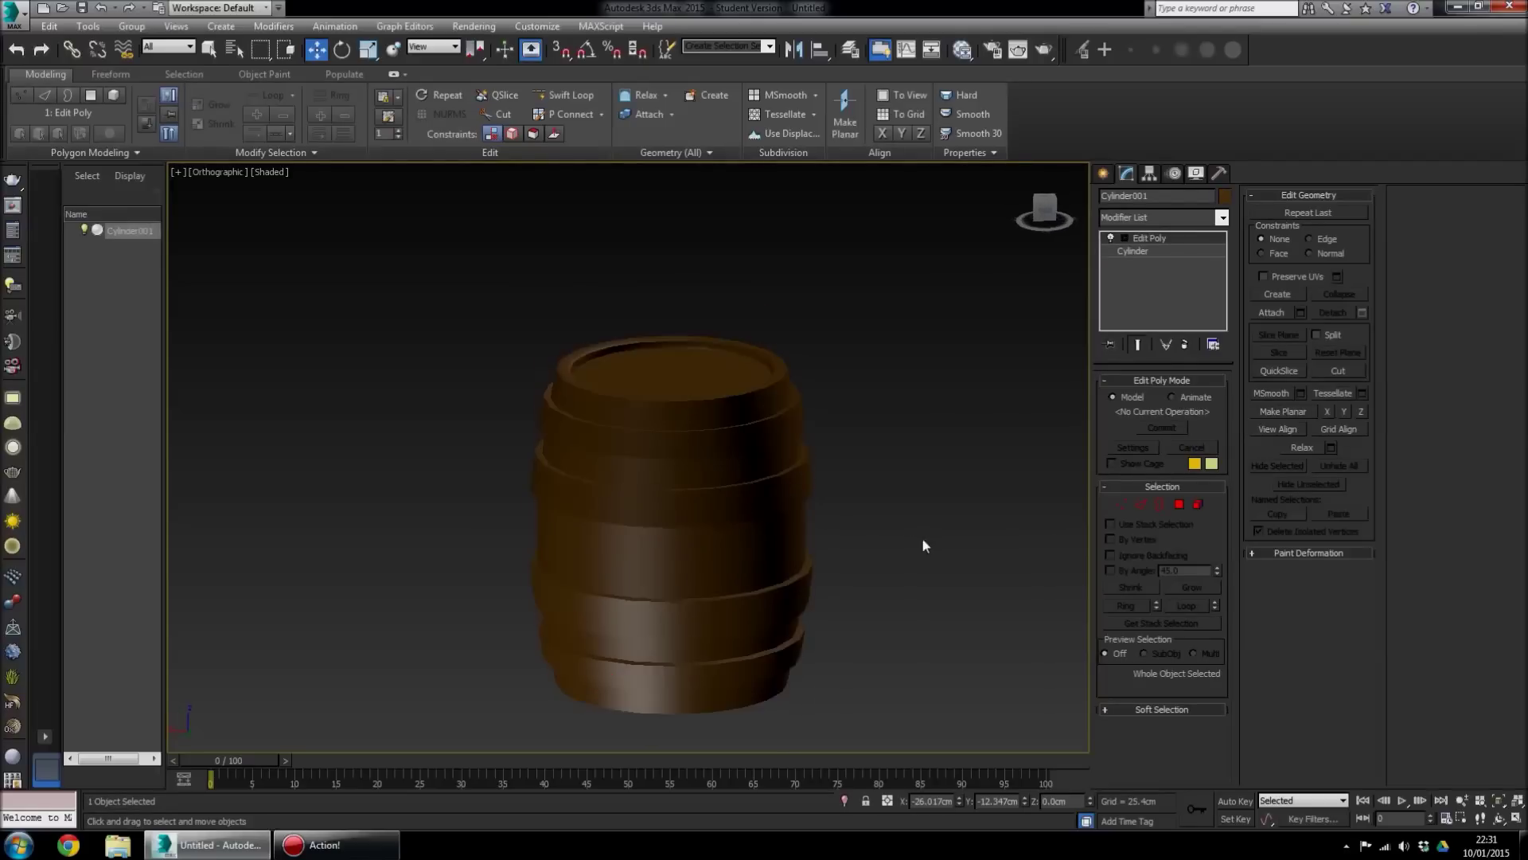
Add a TurboSmooth modifier to the barrel above Edit Poly and view the smoothed mesh from another side
{"action": "left_click", "coordinate": [740, 515]}
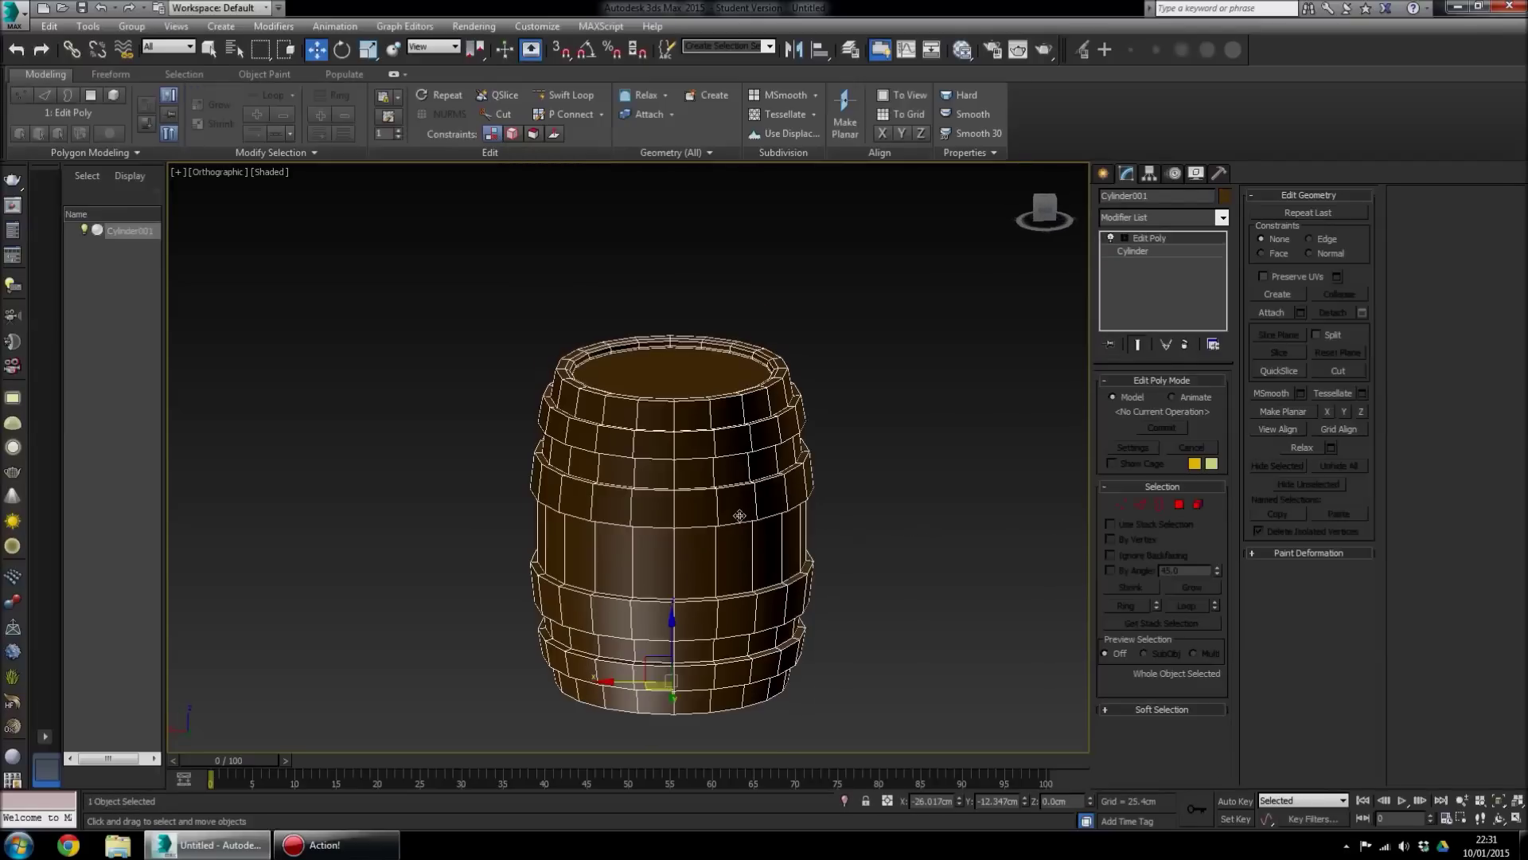
{"action": "left_click", "coordinate": [1148, 220]}
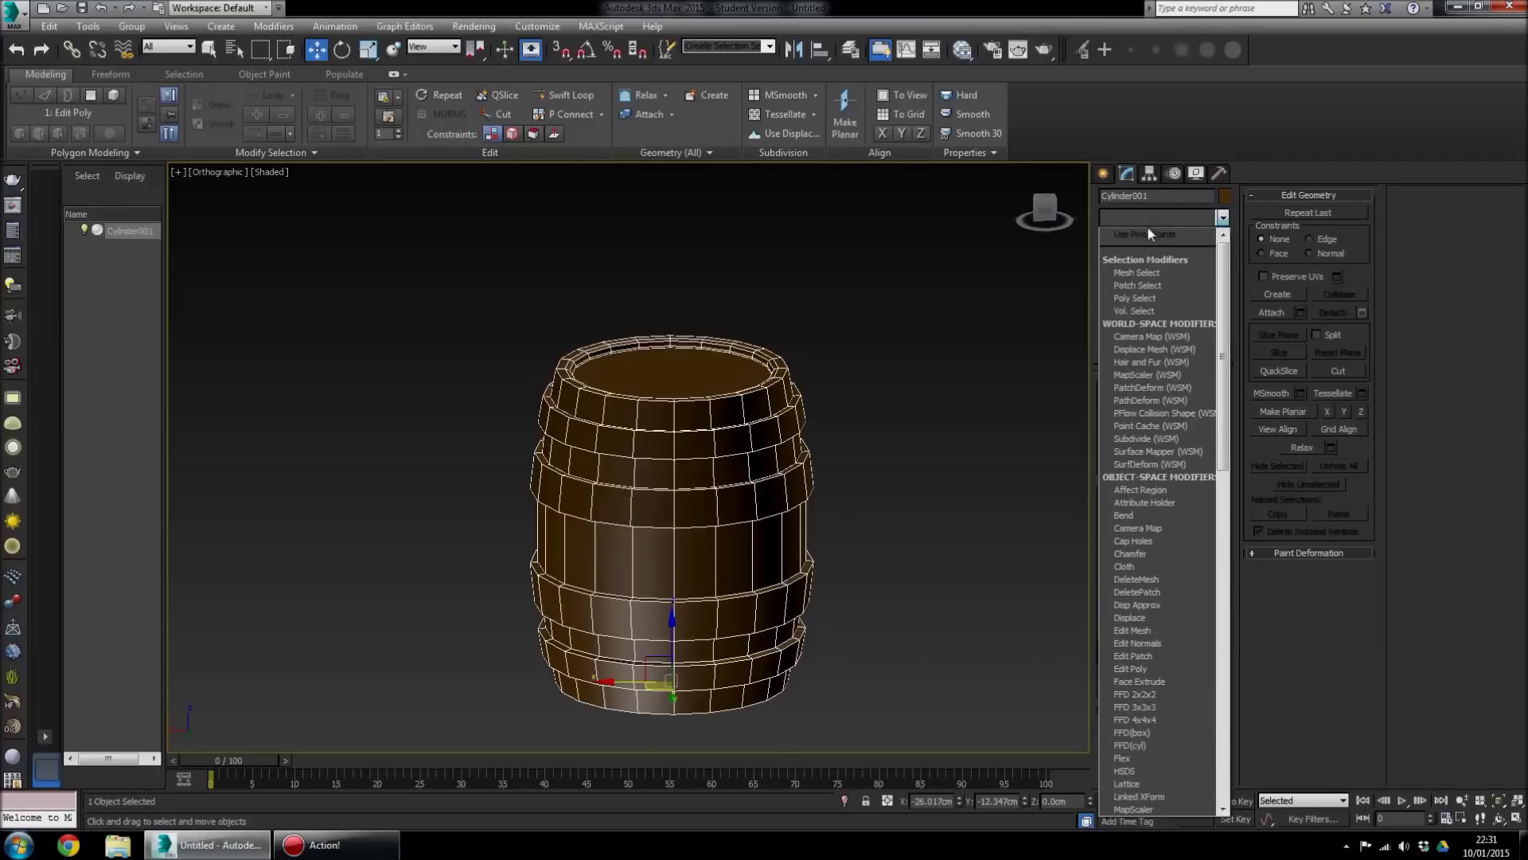
{"action": "left_click", "coordinate": [1012, 284]}
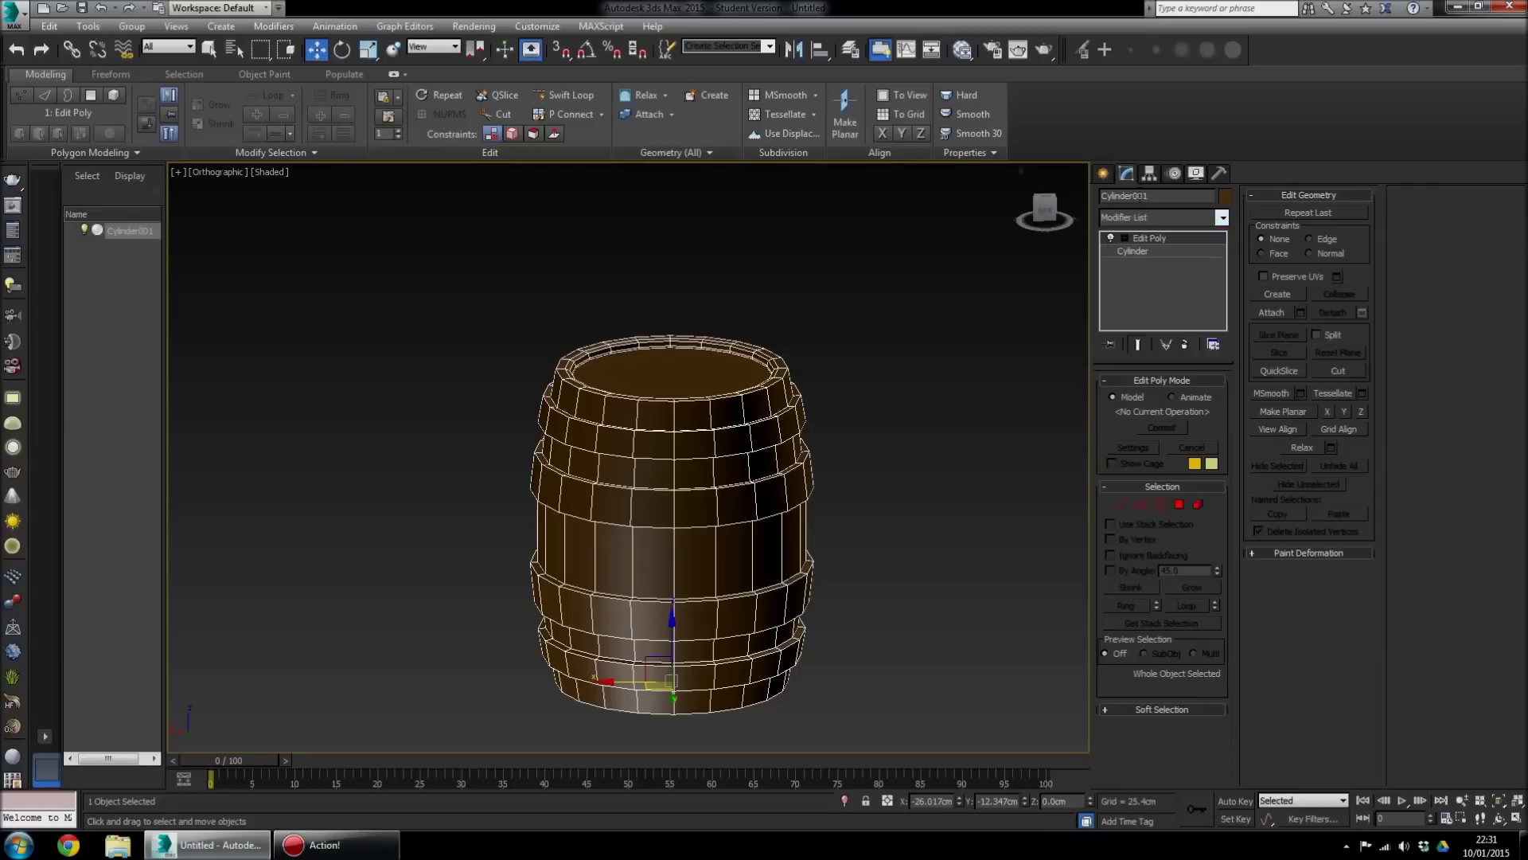
{"action": "left_click", "coordinate": [1153, 220]}
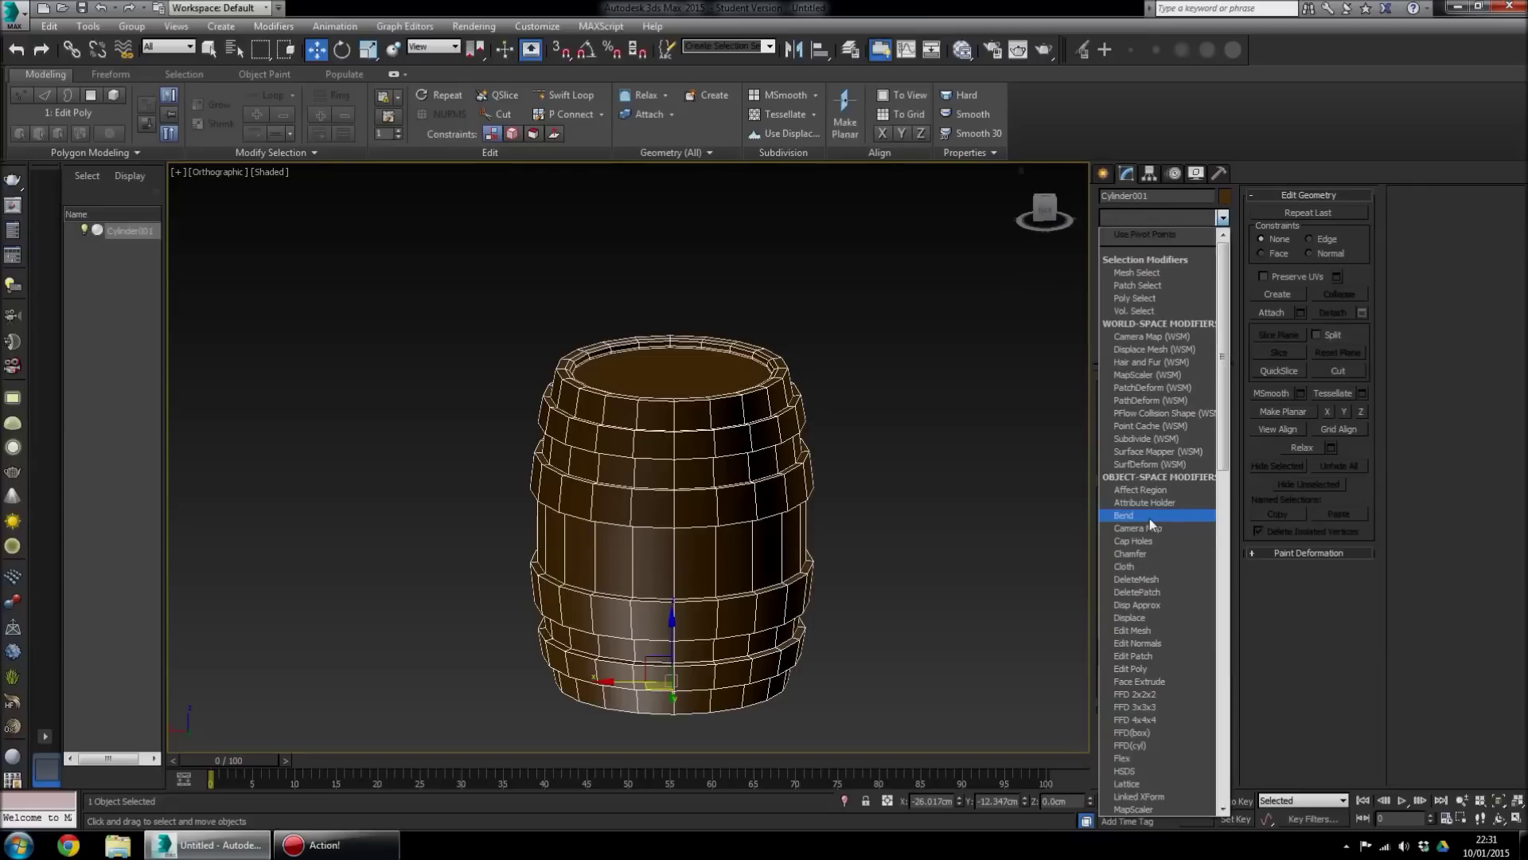
{"action": "scroll", "coordinate": [1150, 518], "scroll_direction": "down", "scroll_amount": 15}
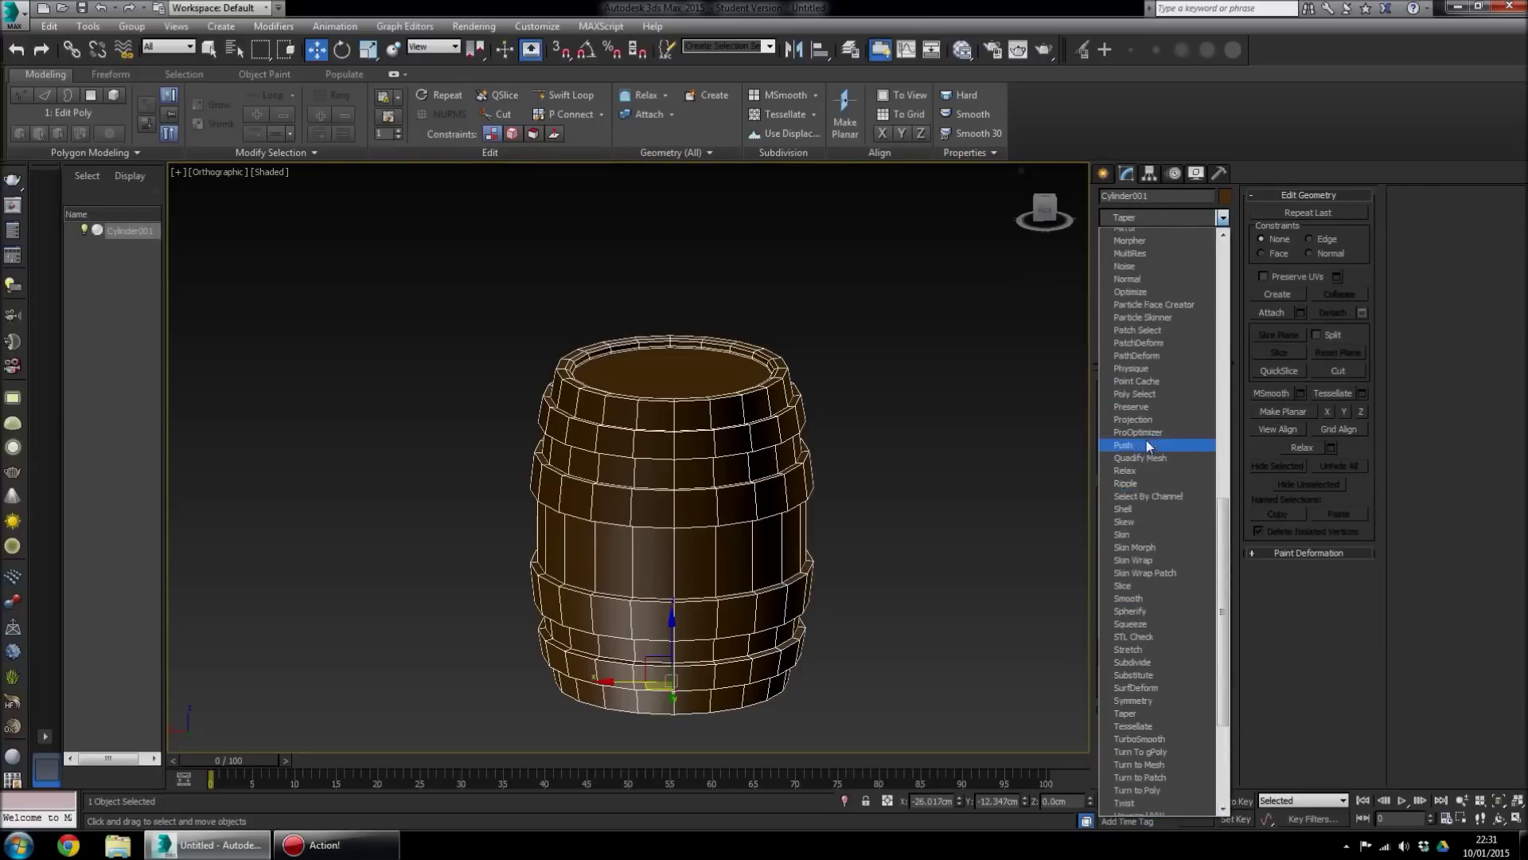
{"action": "scroll", "coordinate": [1148, 446], "scroll_direction": "down", "scroll_amount": 4}
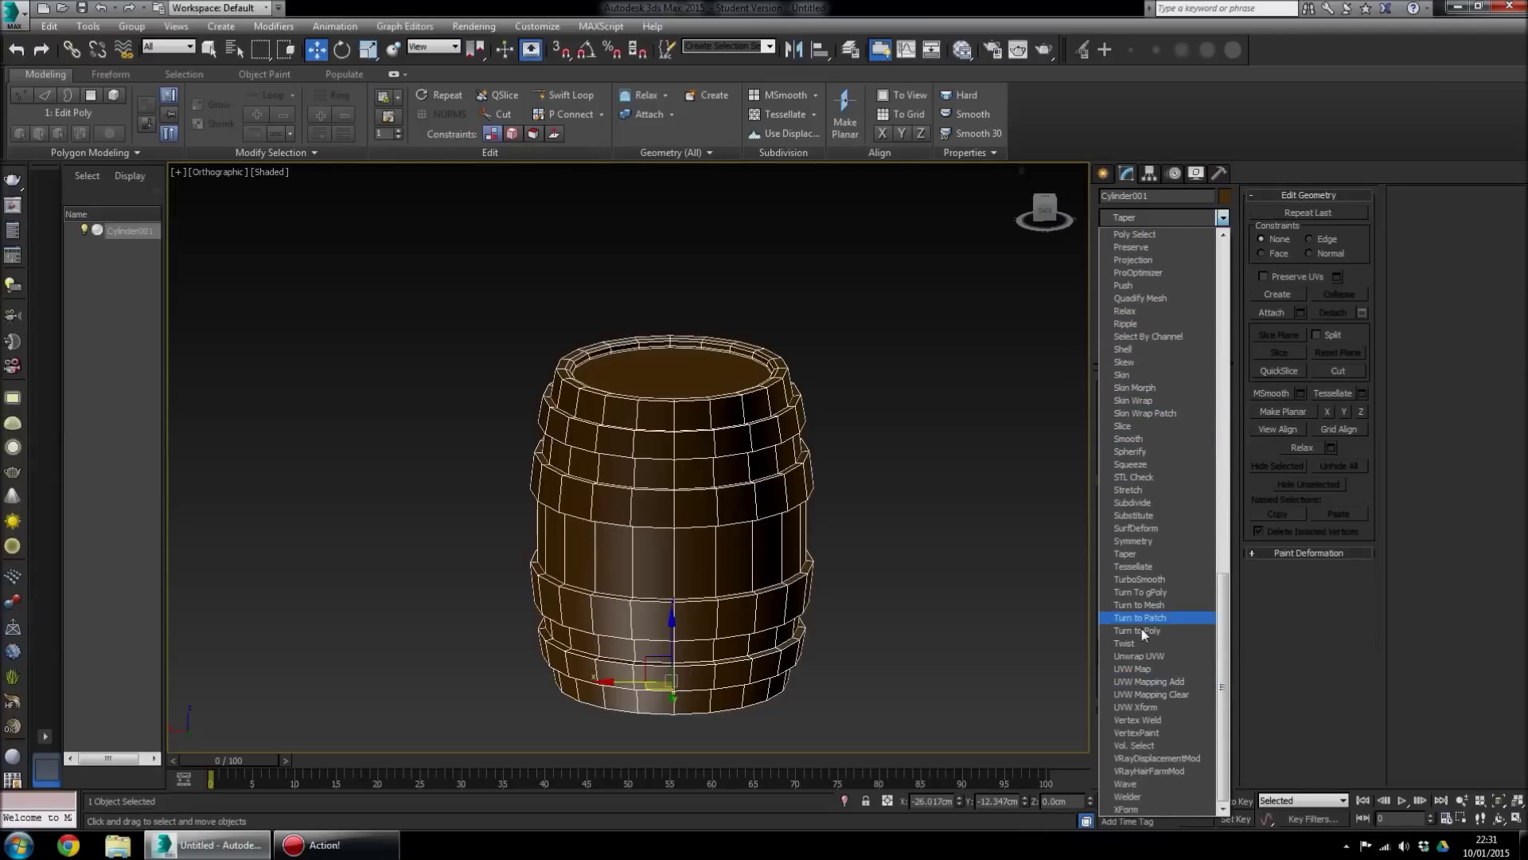
{"action": "left_click", "coordinate": [1132, 580]}
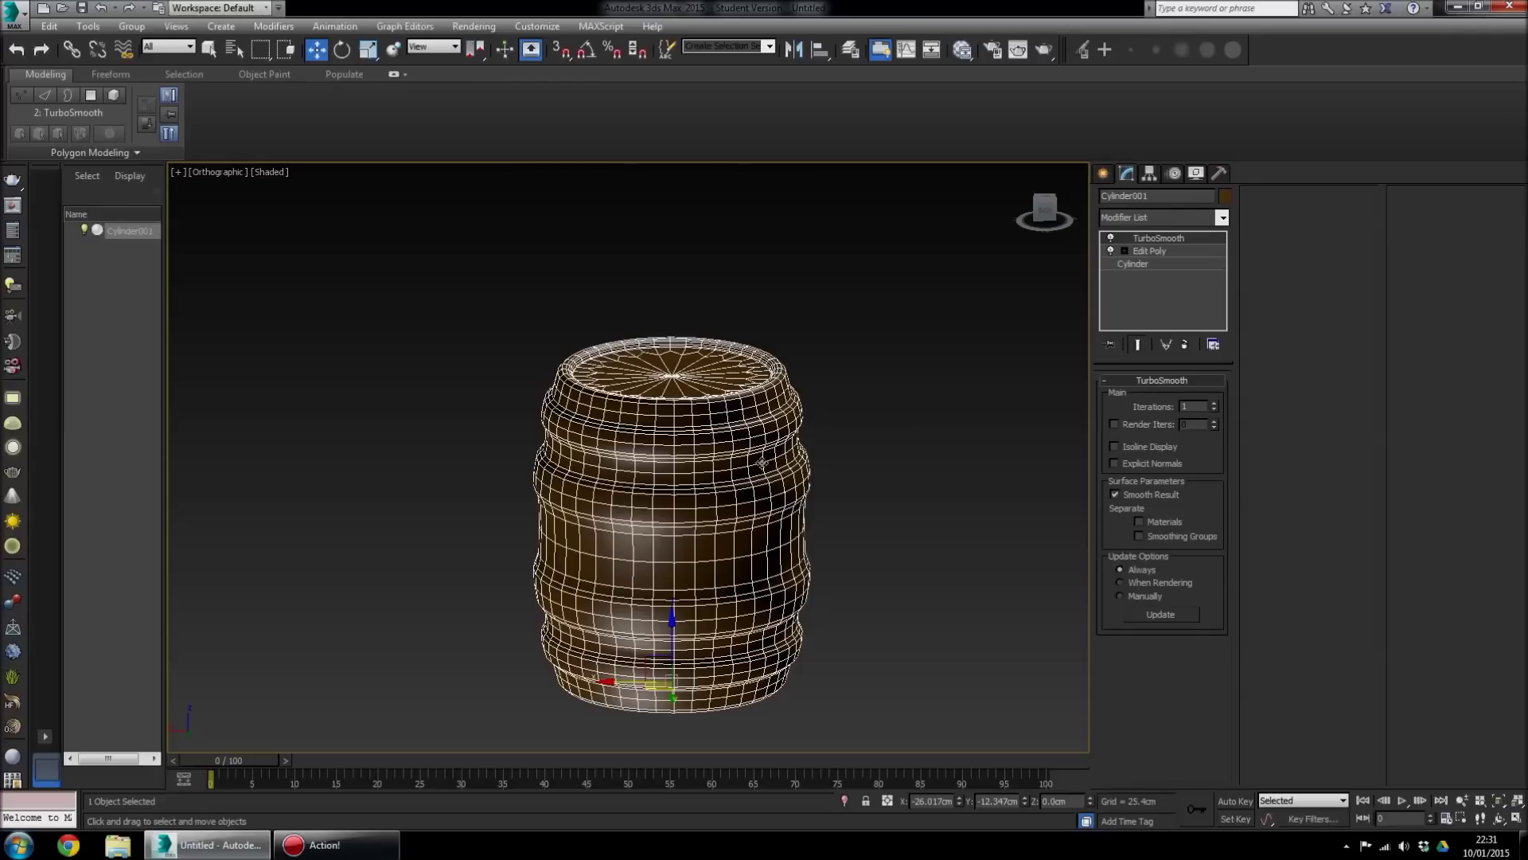
{"action": "middle_click_drag", "start_coordinate": [727, 594], "coordinate": [804, 604], "text": "alt"}
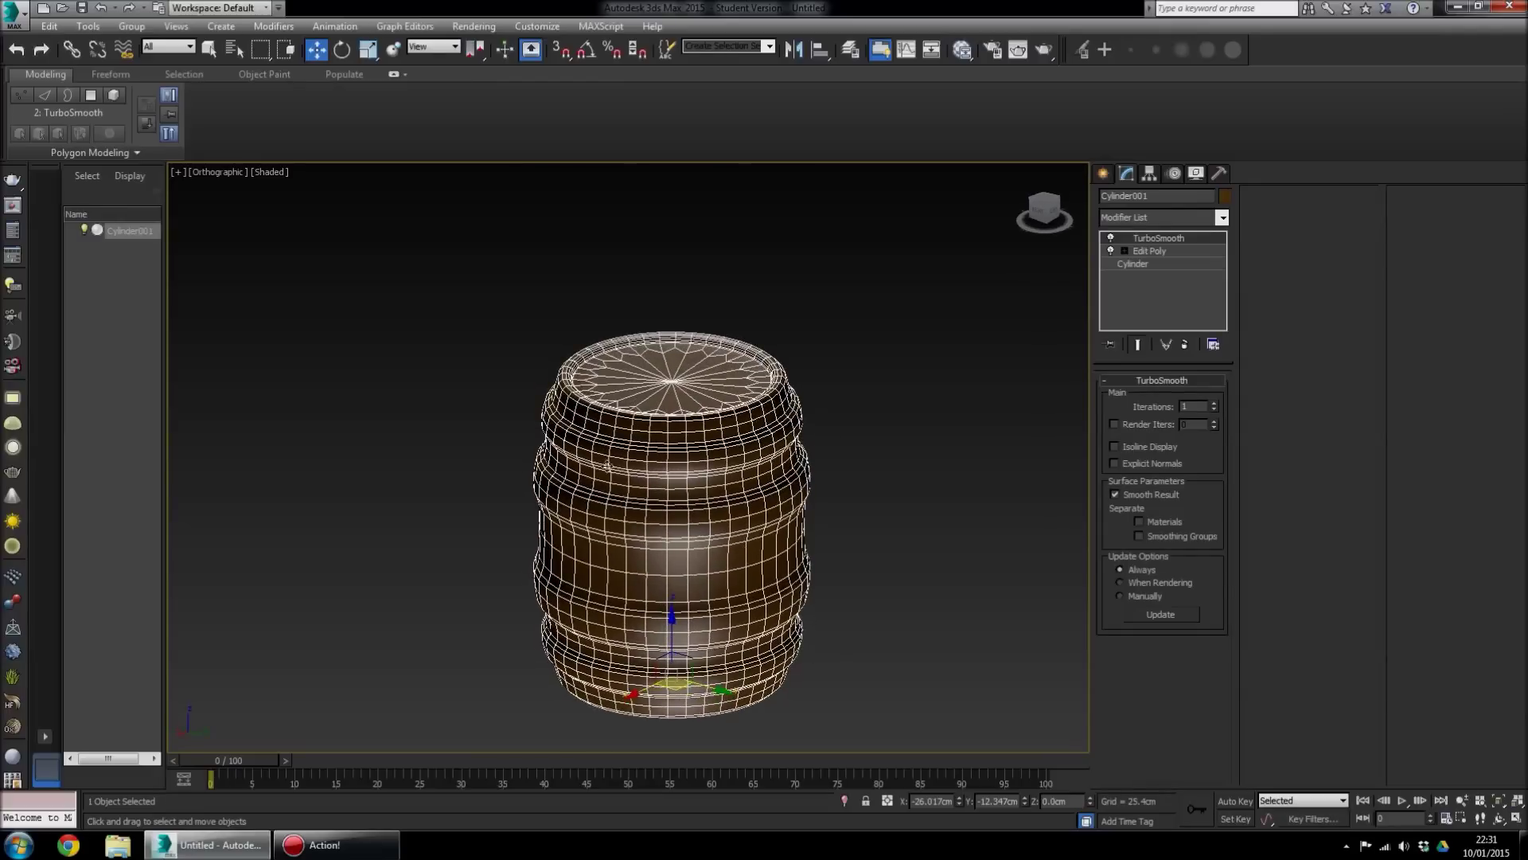
Set the TurboSmooth iterations to 2 and compare the barrel's appearance deselected and selected
{"action": "left_click", "coordinate": [1215, 403]}
{"action": "left_click", "coordinate": [1215, 404]}
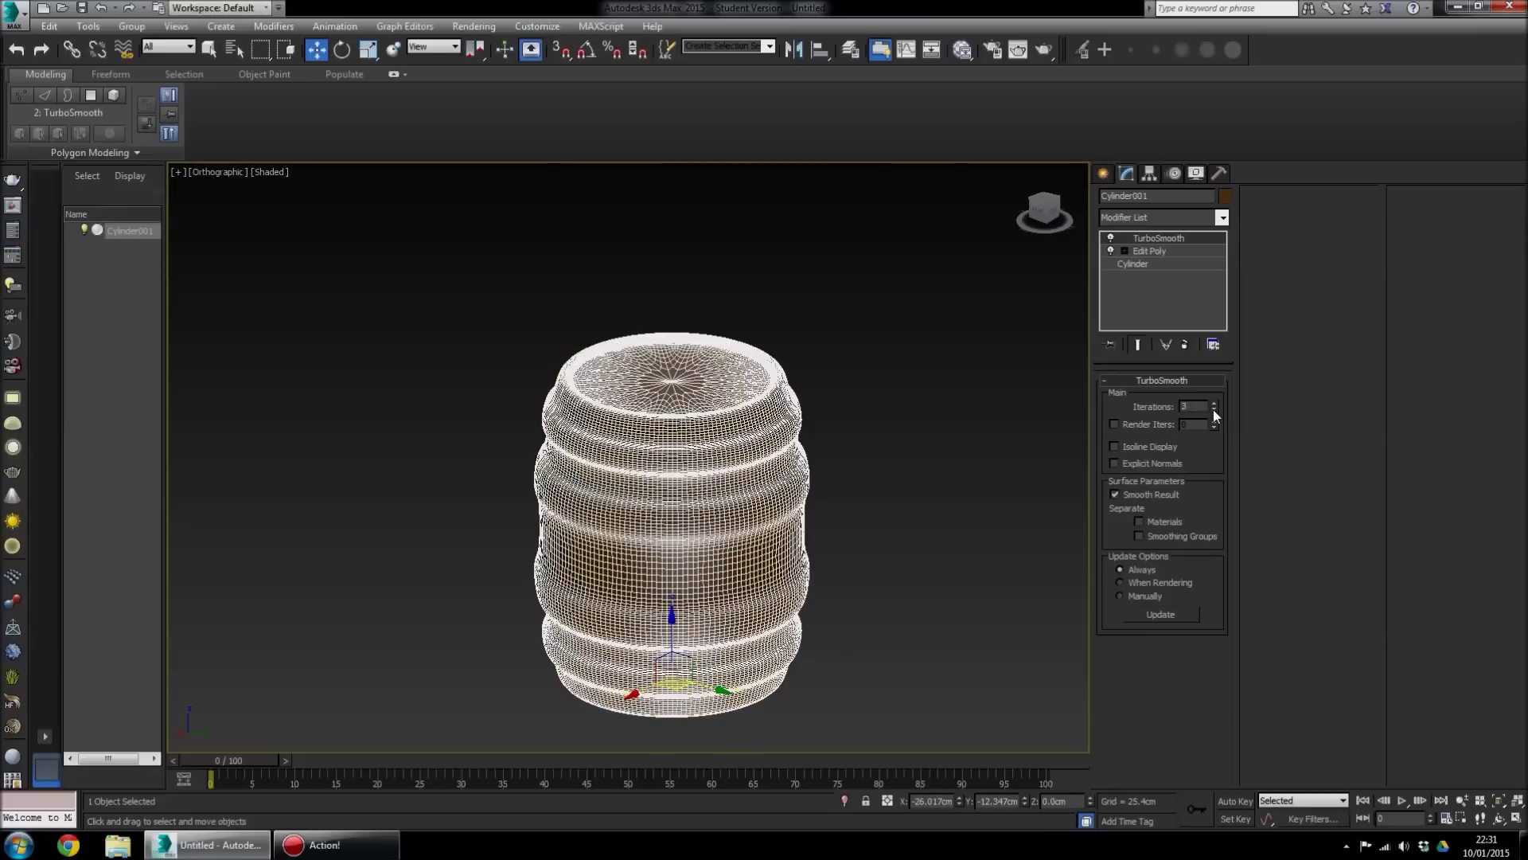
{"action": "left_click", "coordinate": [1215, 410]}
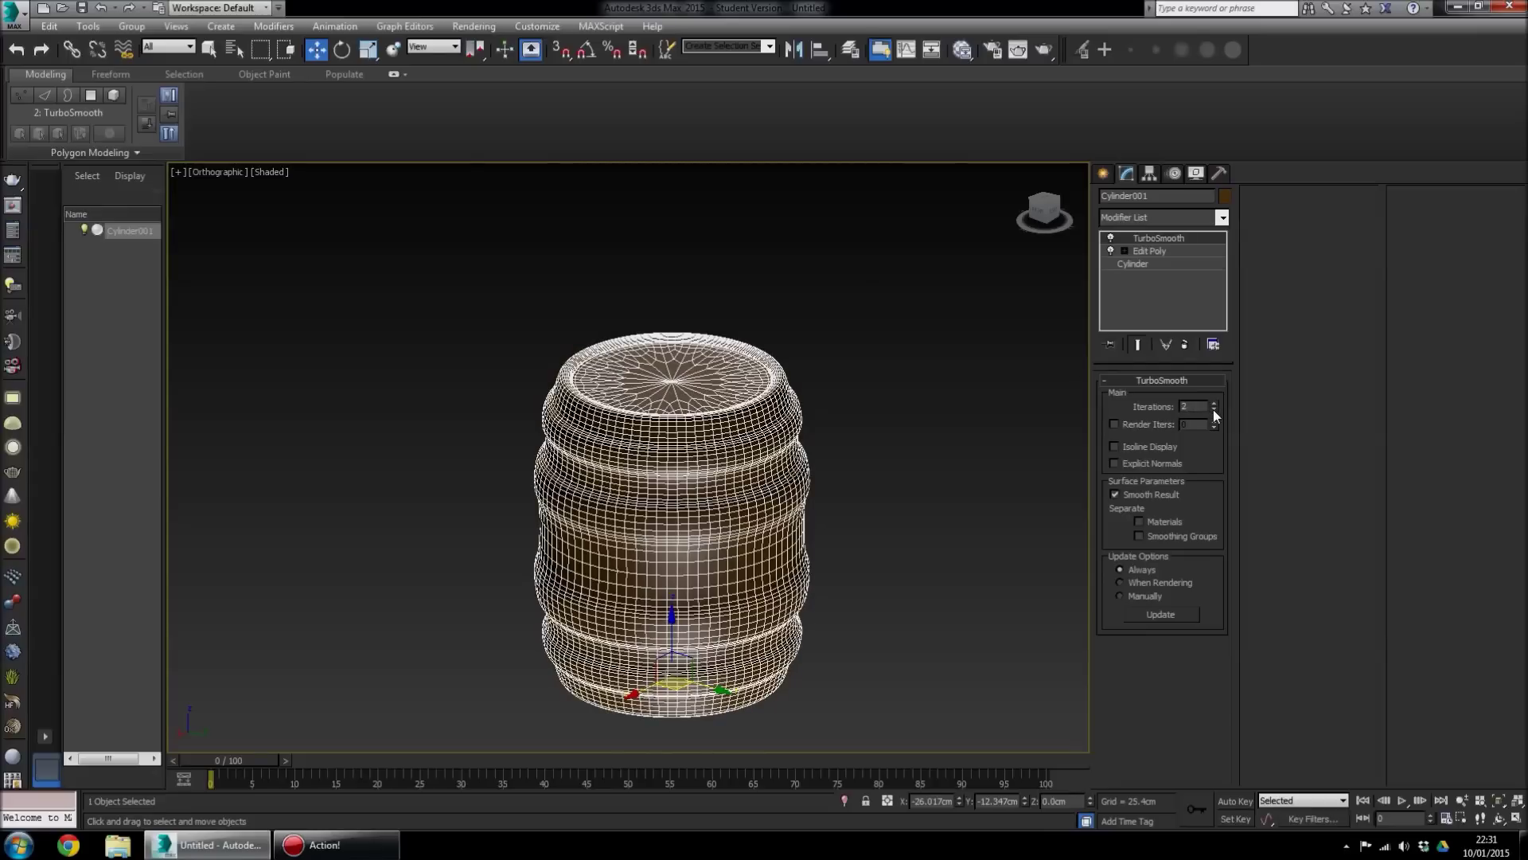
{"action": "left_click", "coordinate": [897, 372]}
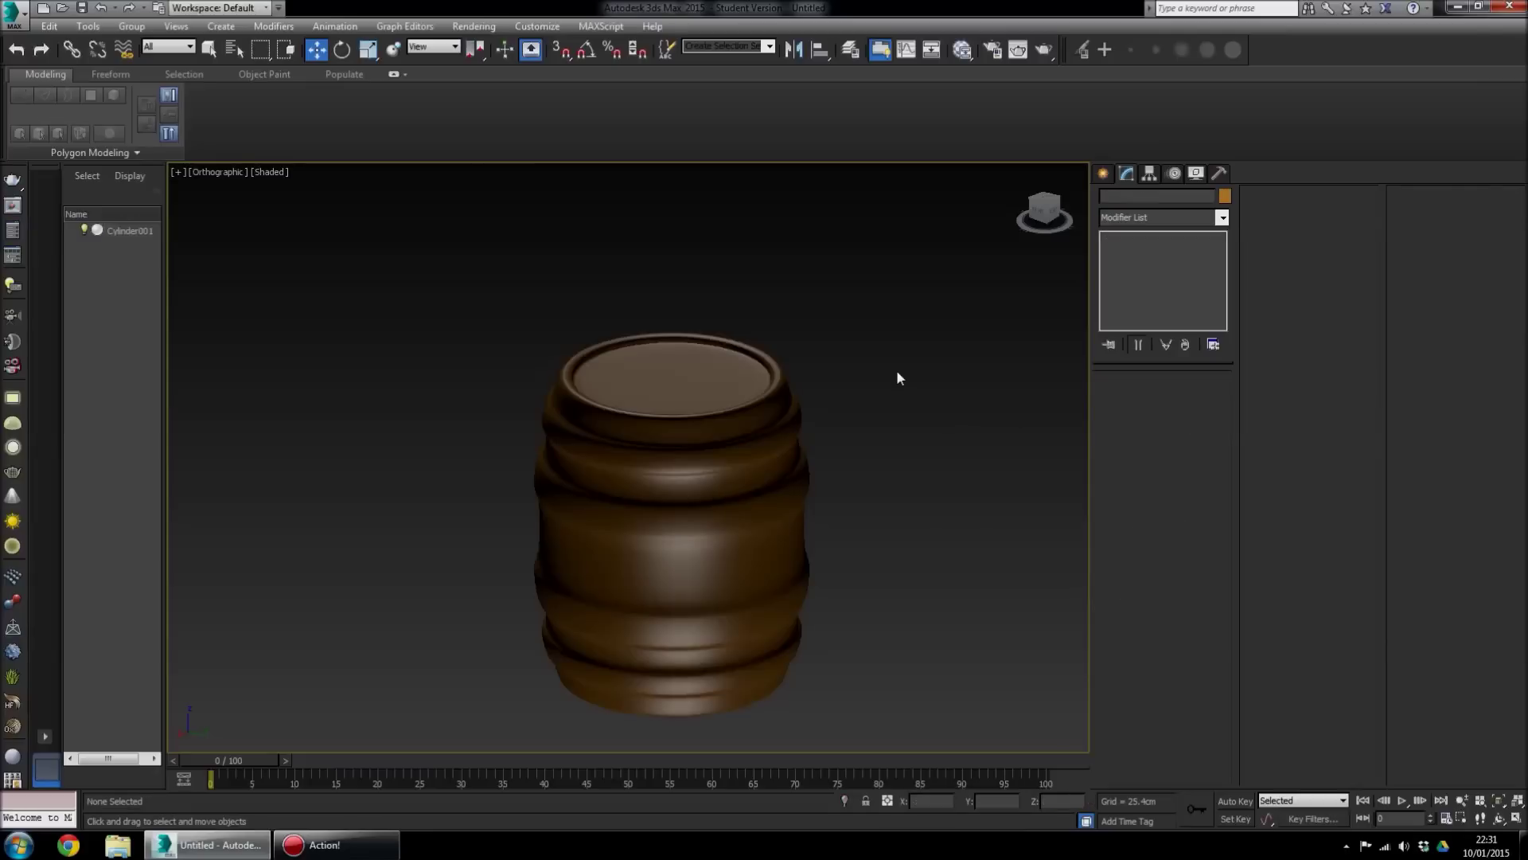
{"action": "left_click", "coordinate": [703, 589]}
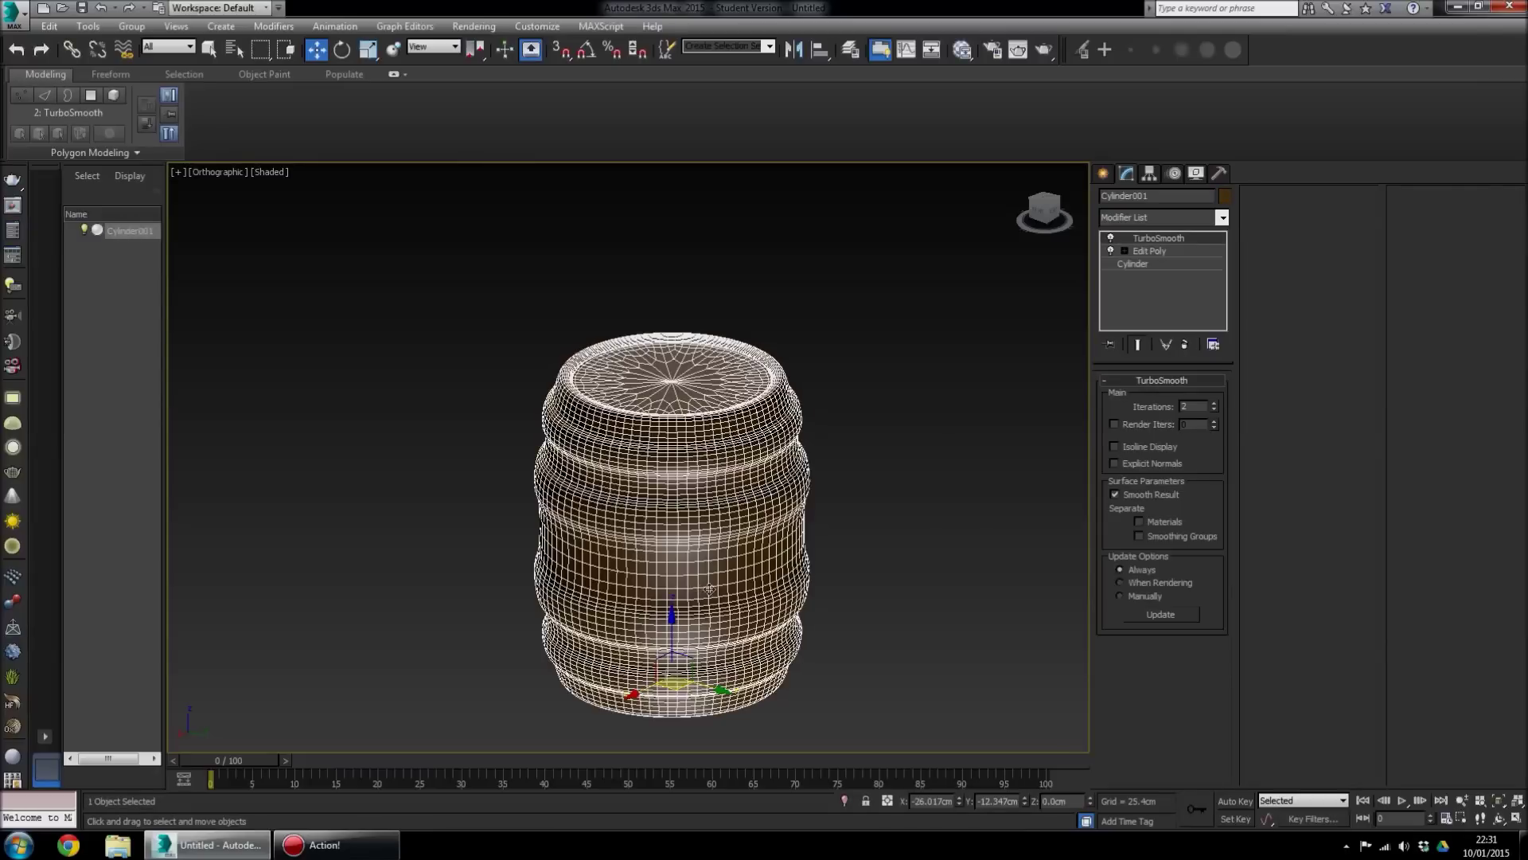
{"action": "left_click", "coordinate": [797, 584]}
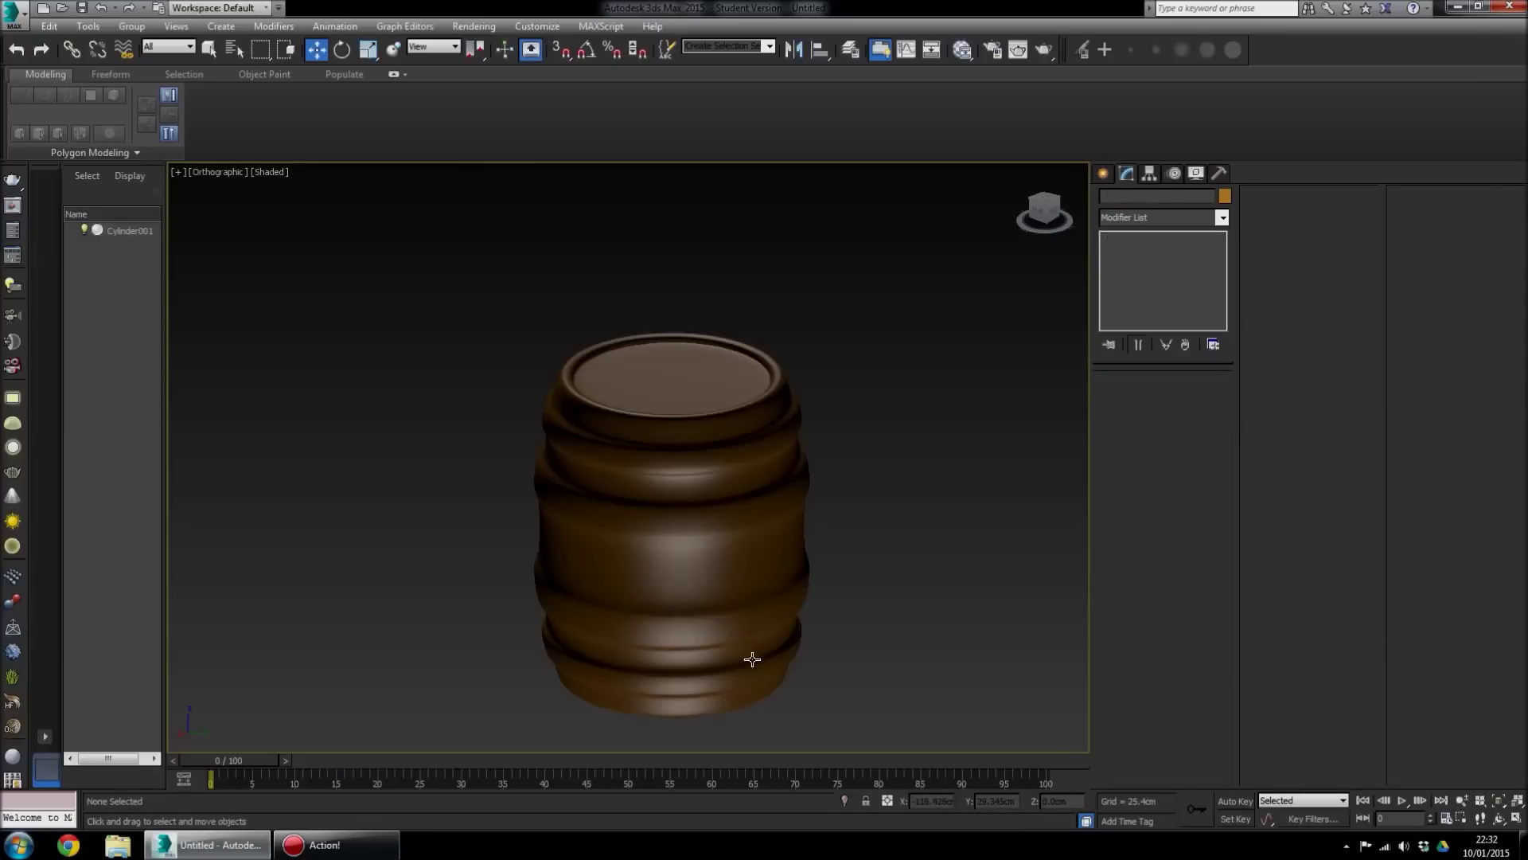
{"action": "left_click", "coordinate": [723, 526]}
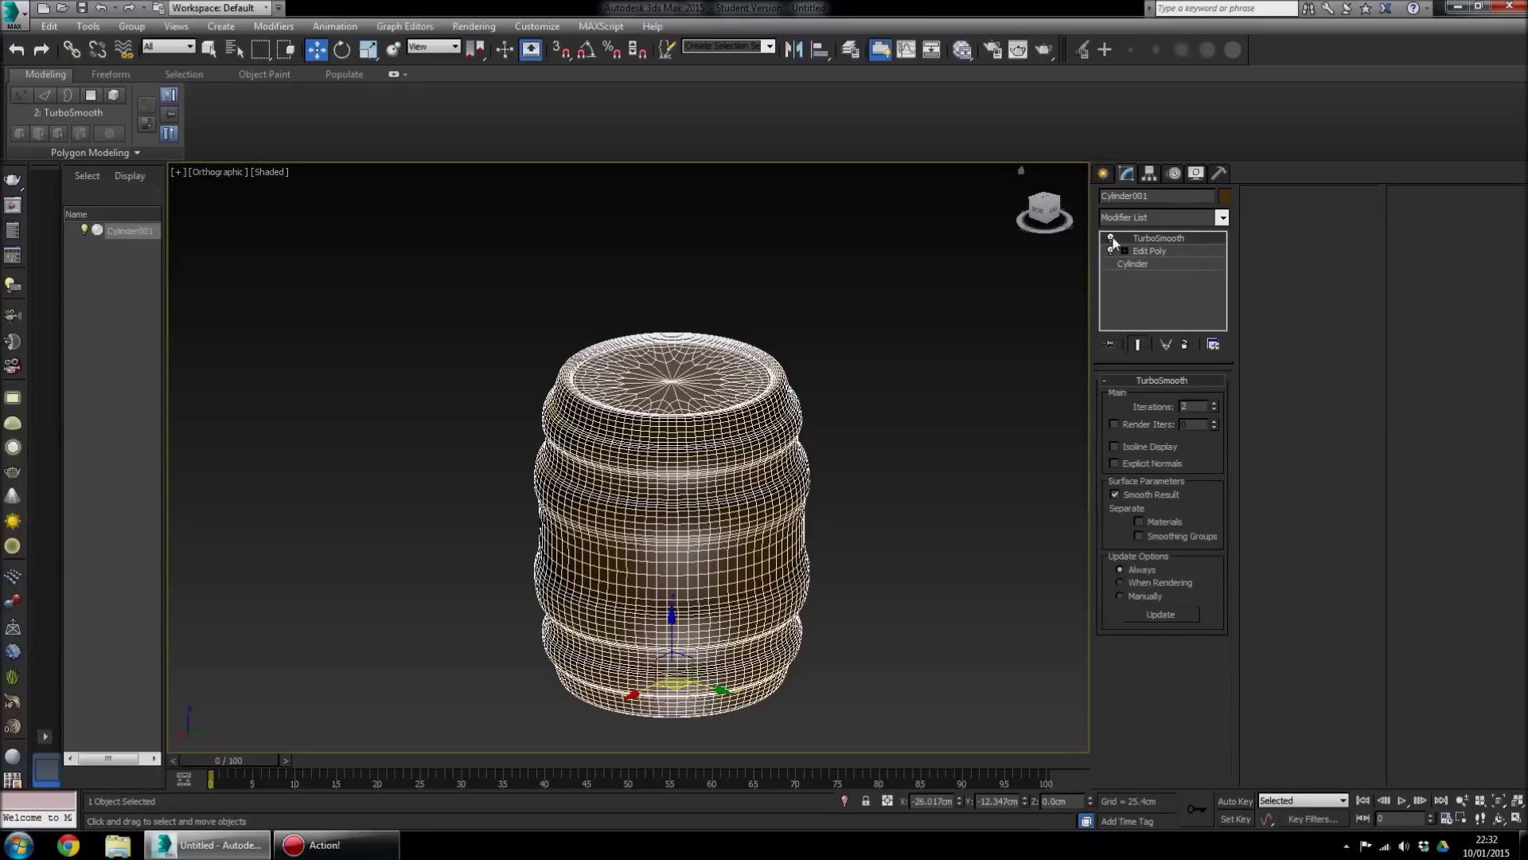
Hide the TurboSmooth result and use SwiftLoop in Edit Poly to add edge loops on both sides of the top rim's outer edge
{"action": "left_click", "coordinate": [1112, 238]}
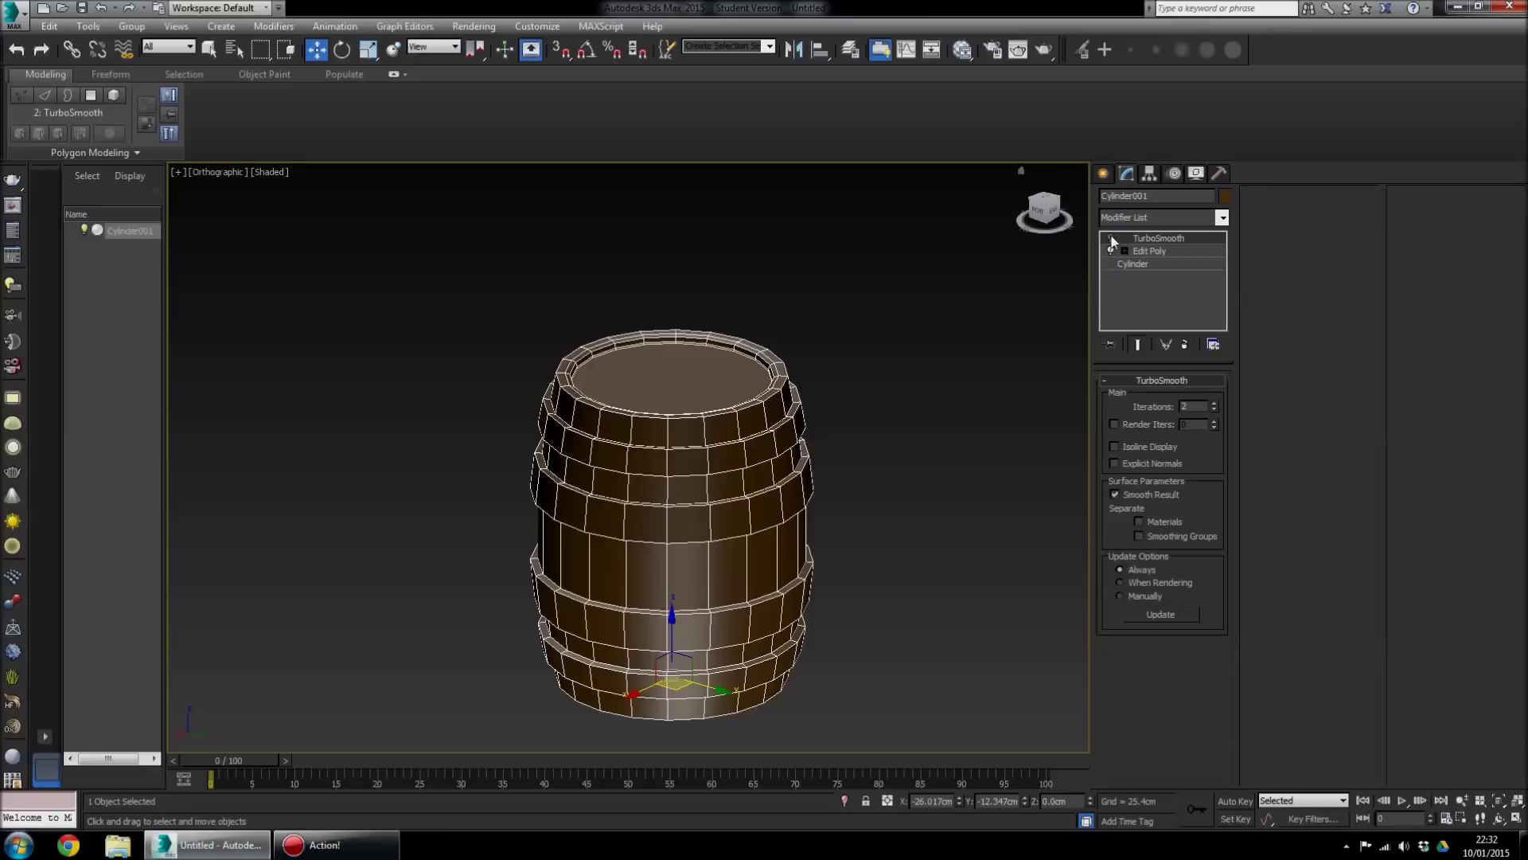
{"action": "left_click", "coordinate": [1151, 252]}
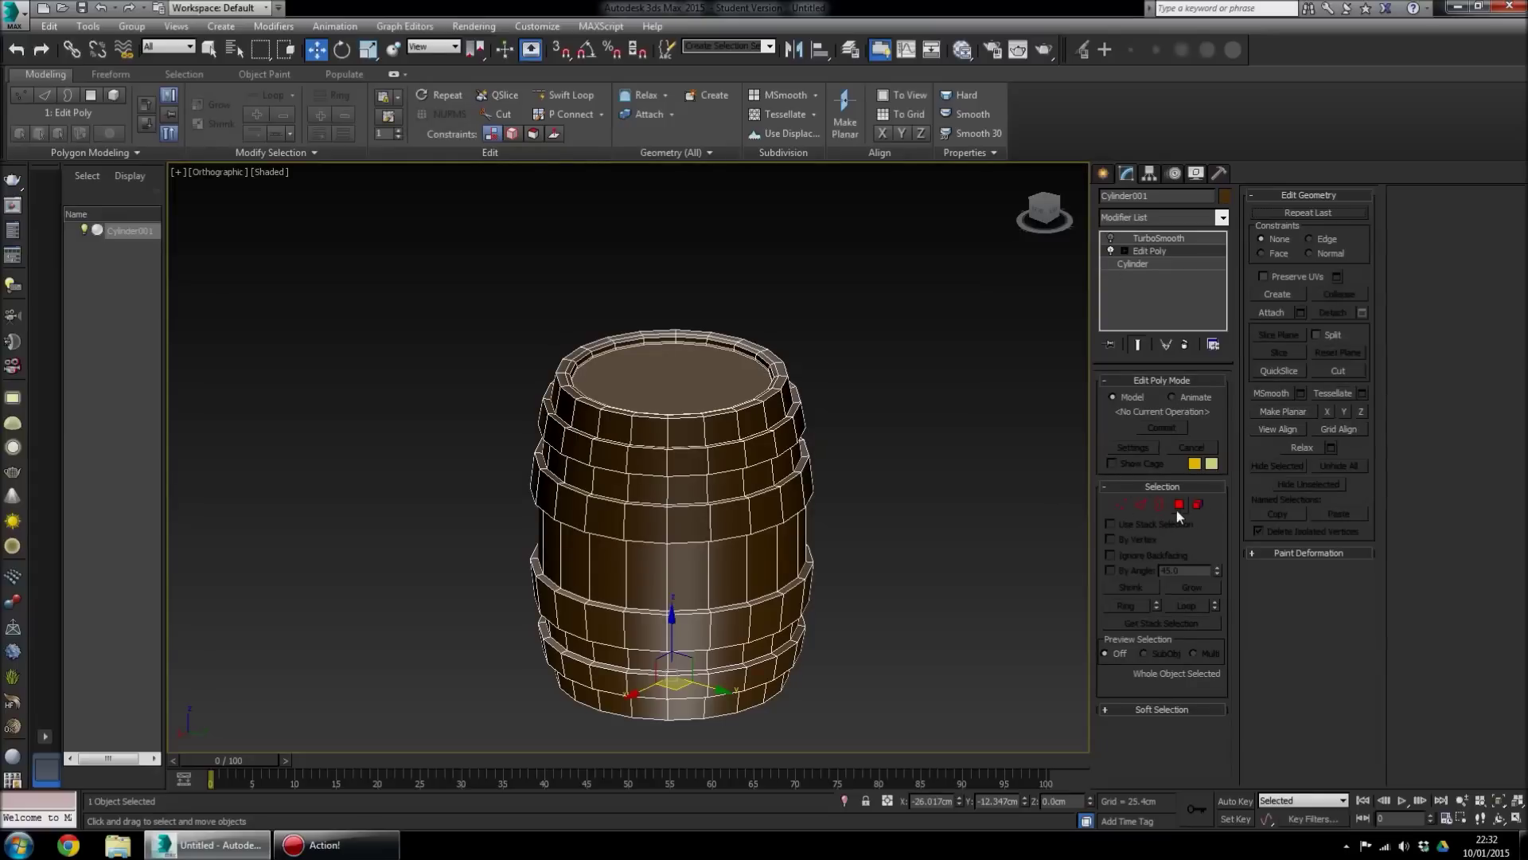
{"action": "mouse_move", "coordinate": [744, 562]}
{"action": "middle_mouse_down", "text": "alt"}
{"action": "mouse_move", "coordinate": [788, 637]}
{"action": "mouse_move", "coordinate": [856, 546]}
{"action": "mouse_move", "coordinate": [840, 591]}
{"action": "mouse_move", "coordinate": [716, 509]}
{"action": "mouse_move", "coordinate": [687, 485]}
{"action": "mouse_move", "coordinate": [792, 477]}
{"action": "mouse_move", "coordinate": [742, 488]}
{"action": "mouse_move", "coordinate": [744, 454]}
{"action": "mouse_move", "coordinate": [775, 481]}
{"action": "mouse_move", "coordinate": [617, 353]}
{"action": "middle_mouse_up", "text": "alt"}
{"action": "scroll", "coordinate": [687, 477], "scroll_direction": "up", "scroll_amount": 3}
{"action": "scroll", "coordinate": [822, 465], "scroll_direction": "up", "scroll_amount": 2}
{"action": "scroll", "coordinate": [765, 481], "scroll_direction": "up", "scroll_amount": 2}
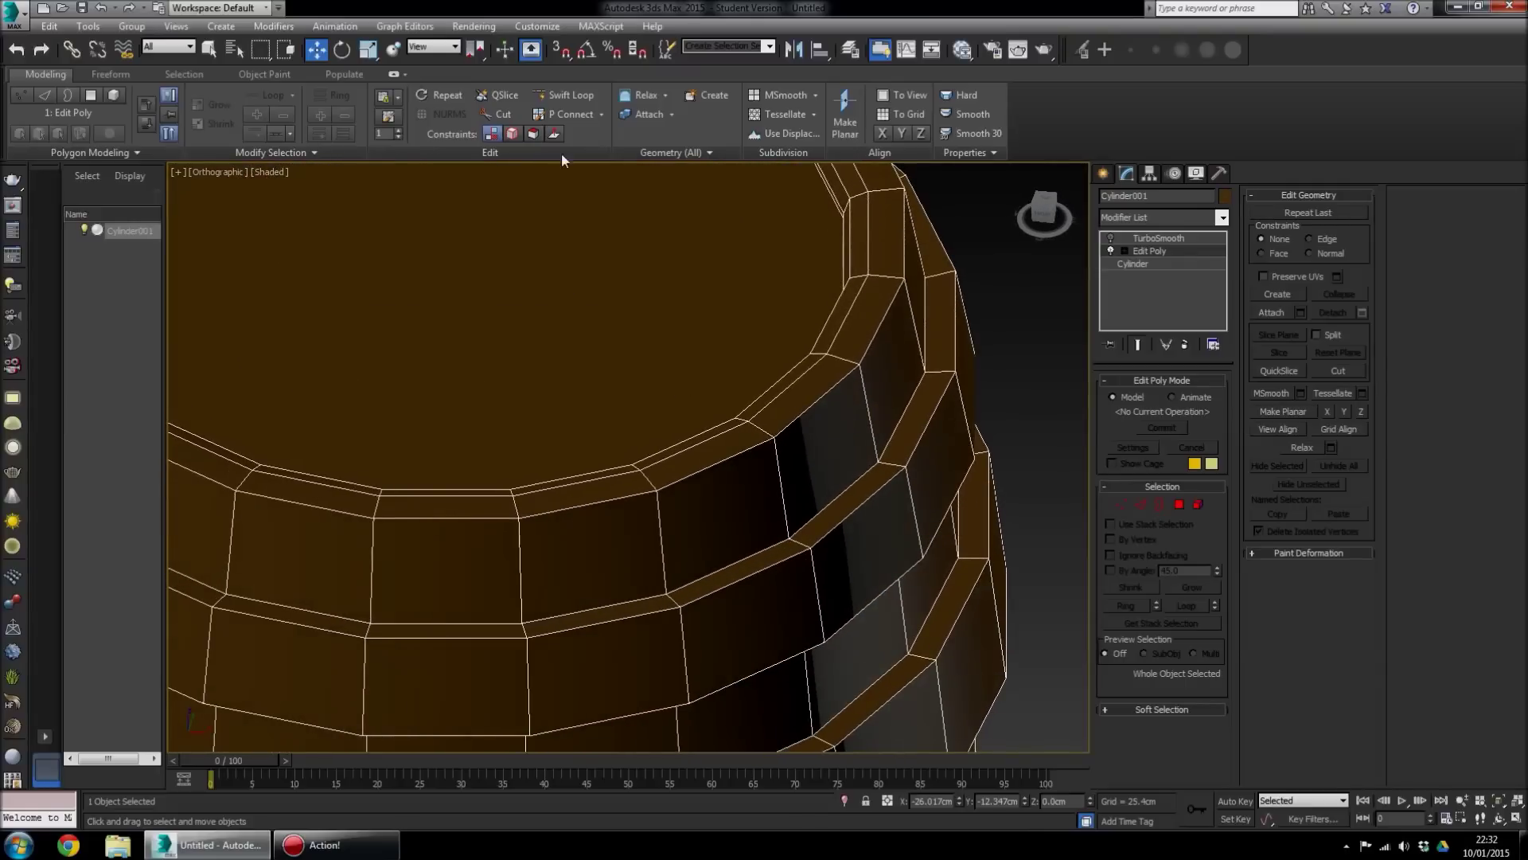
{"action": "left_click", "coordinate": [575, 103]}
{"action": "middle_click_drag", "start_coordinate": [775, 456], "coordinate": [694, 437]}
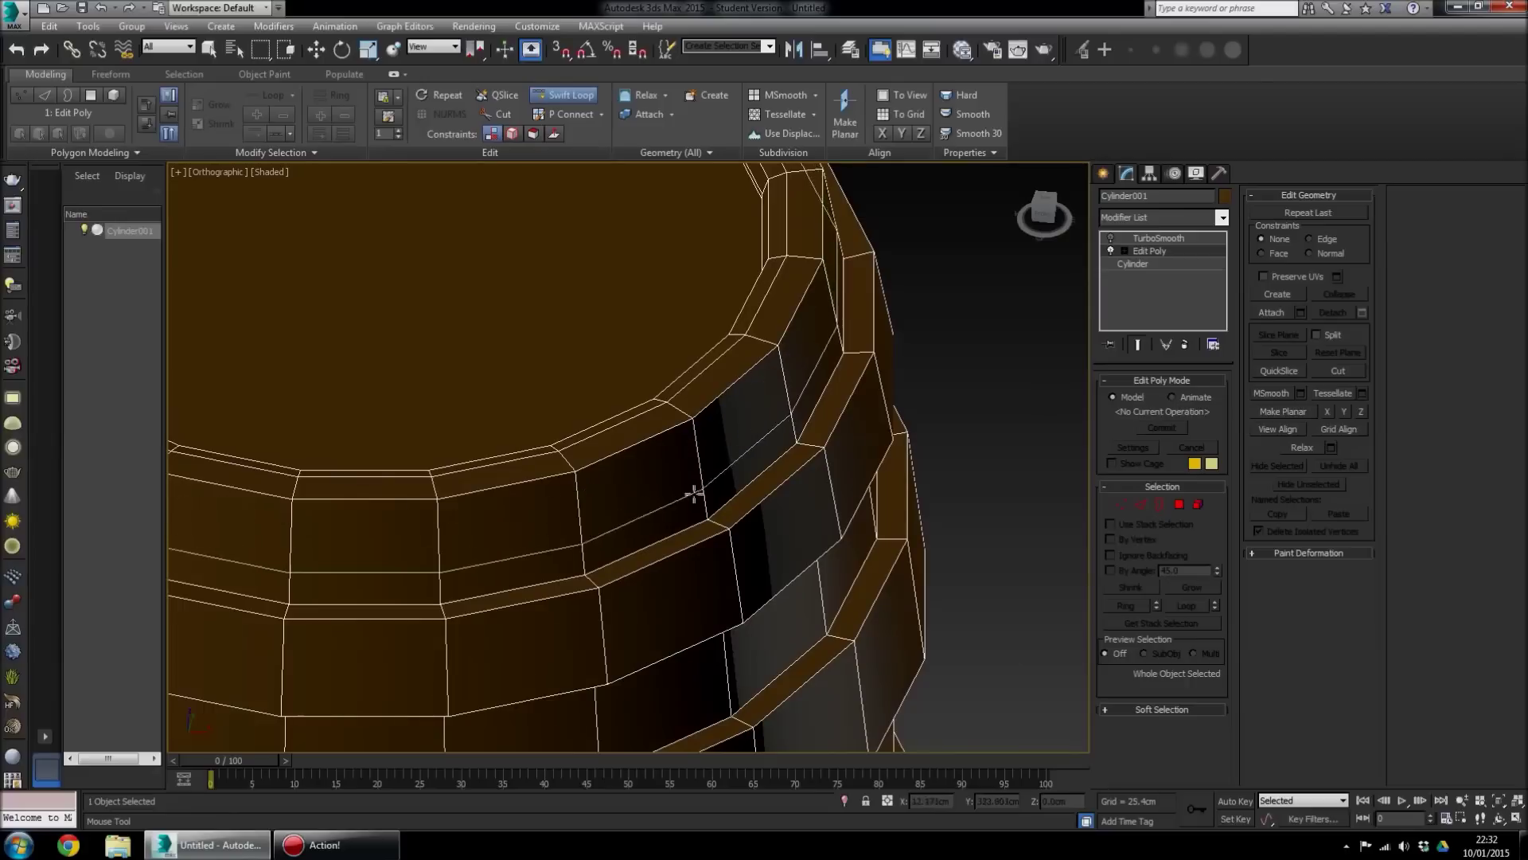
{"action": "left_click", "coordinate": [692, 426]}
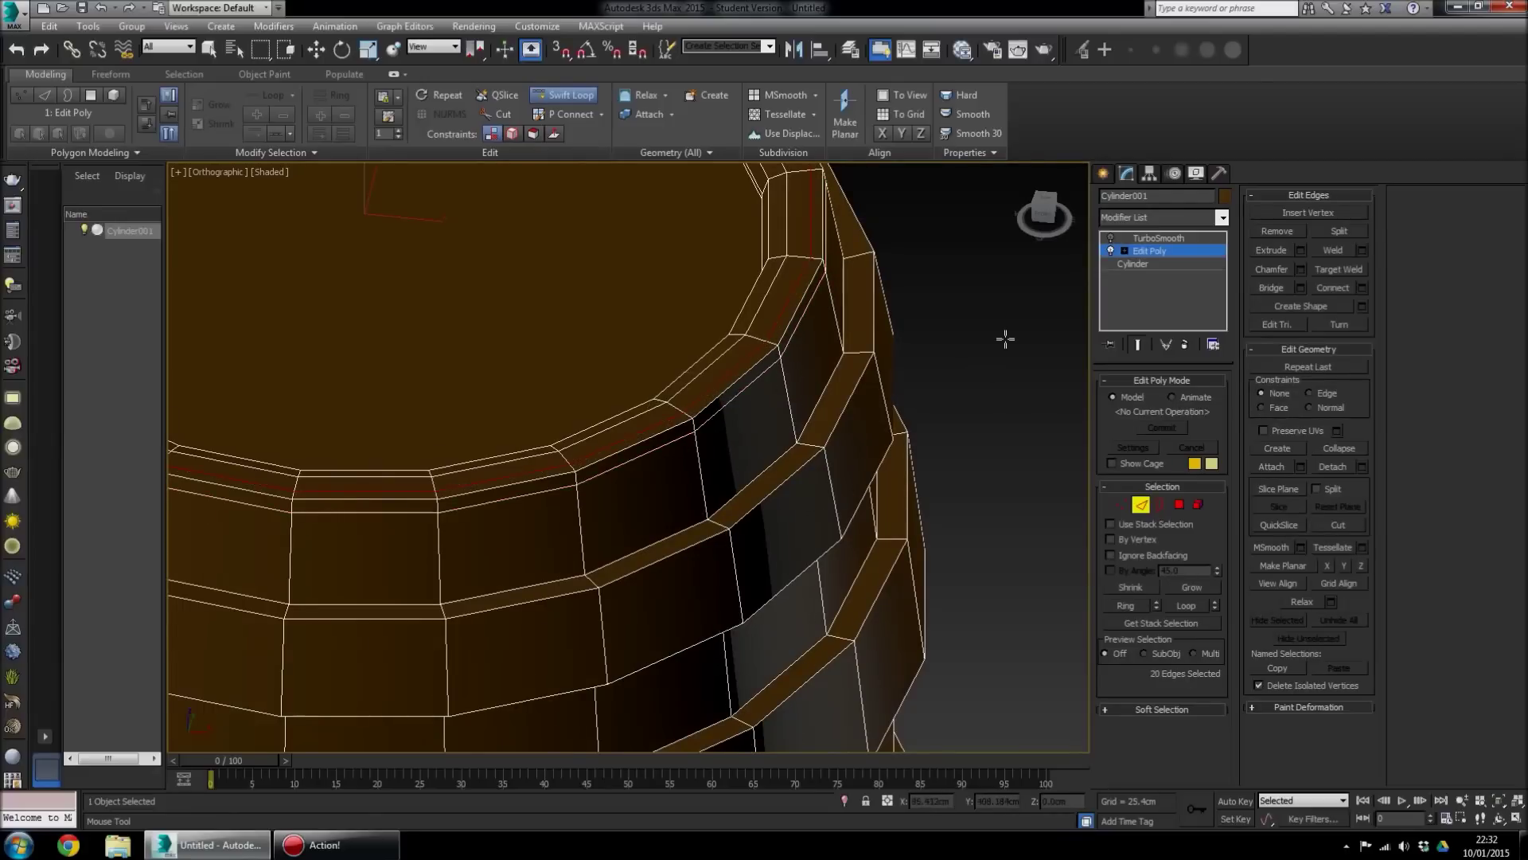
Turn the TurboSmooth result back on and examine the smoothed top rim and hoops from different angles
{"action": "left_click", "coordinate": [1112, 239]}
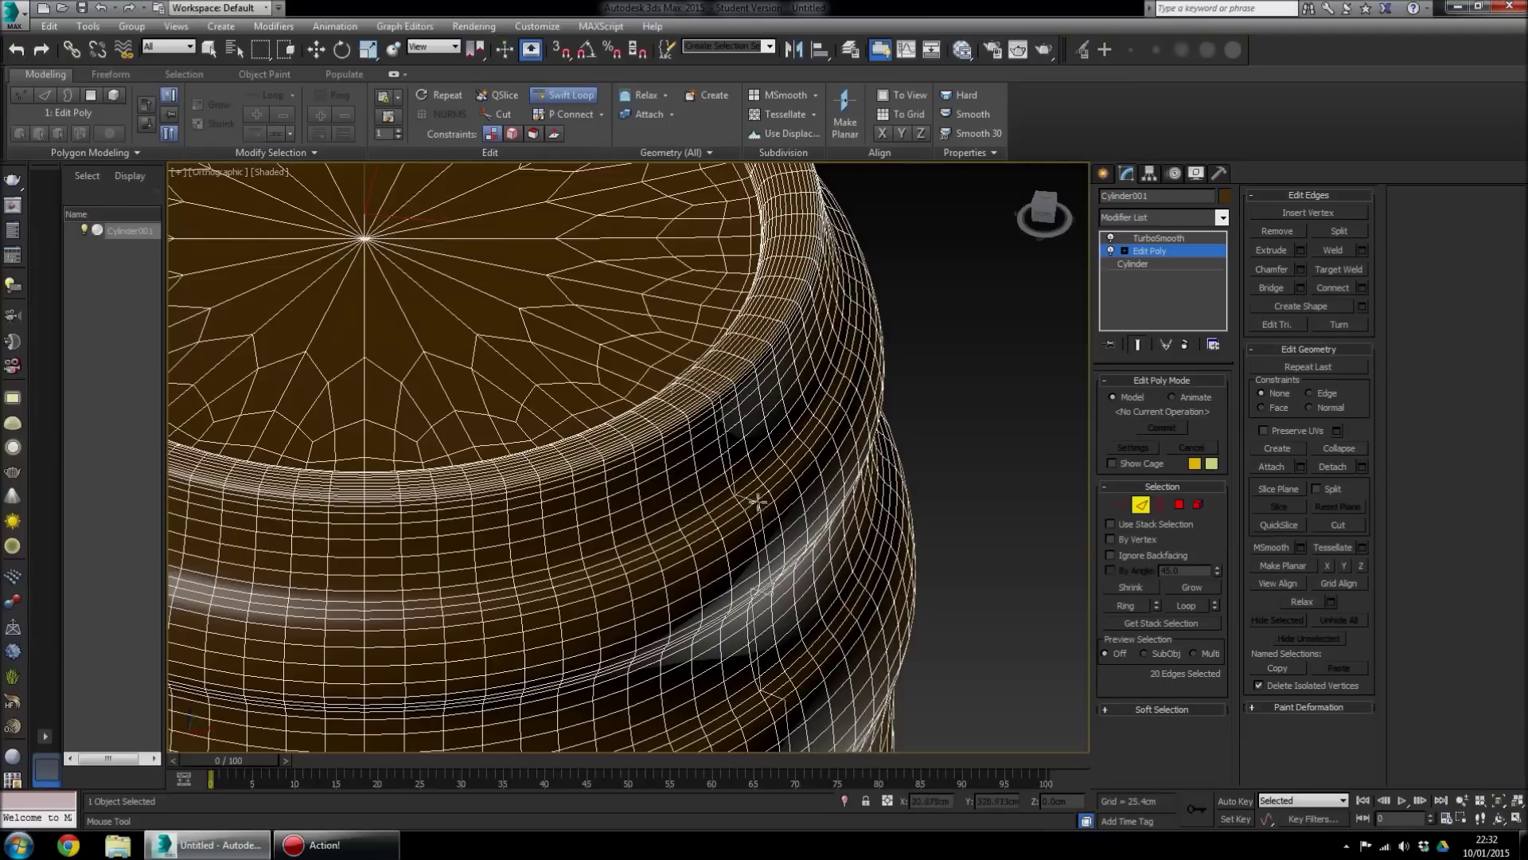
{"action": "scroll", "coordinate": [730, 509], "scroll_direction": "down", "scroll_amount": 2}
{"action": "middle_click_drag", "start_coordinate": [705, 518], "coordinate": [768, 495], "text": "alt"}
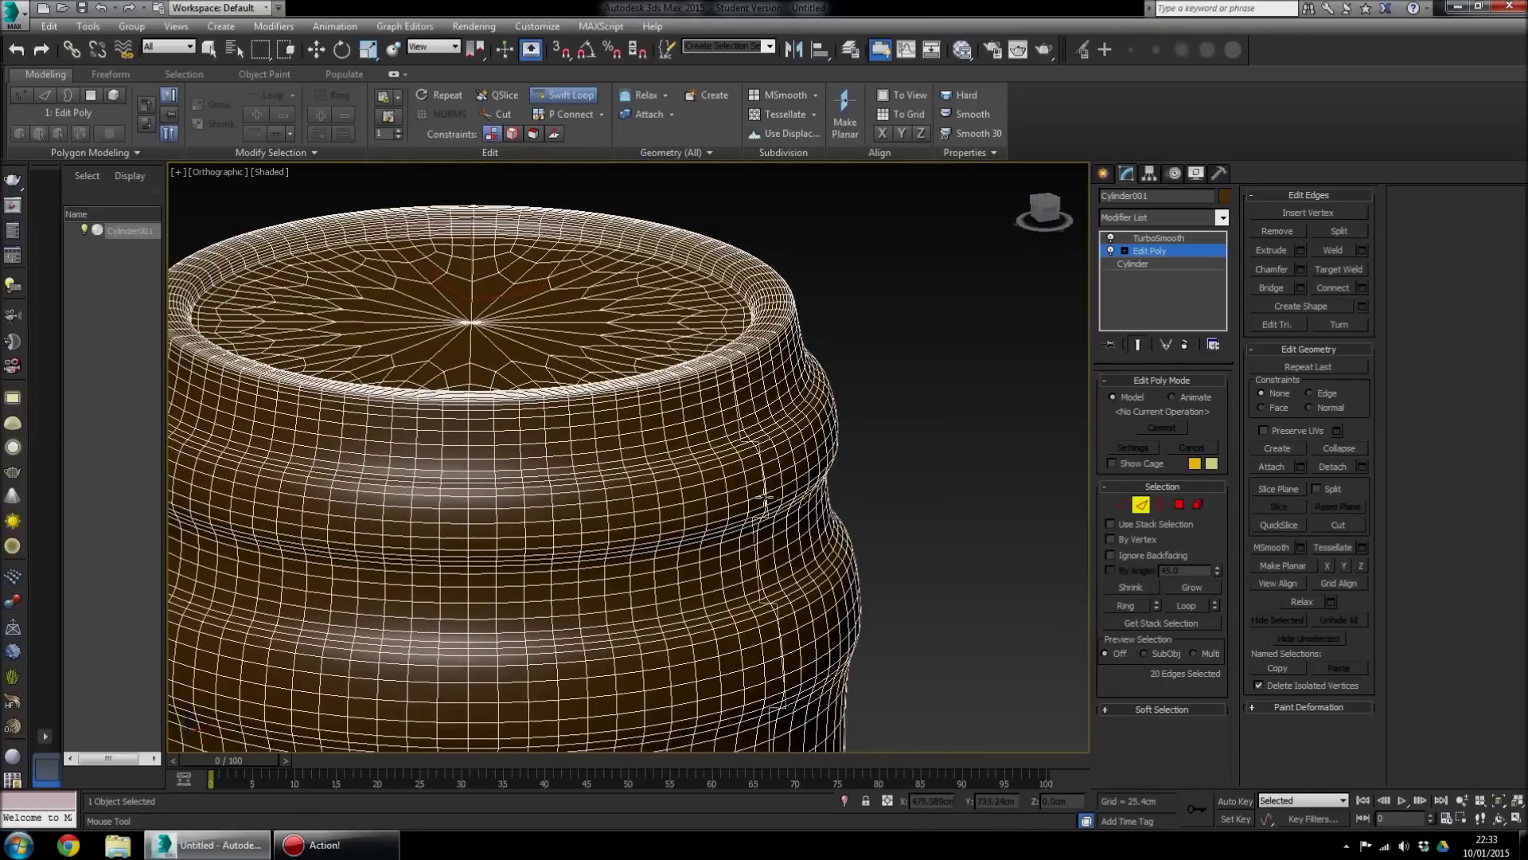
{"action": "middle_click_drag", "start_coordinate": [766, 498], "coordinate": [747, 500], "text": "alt"}
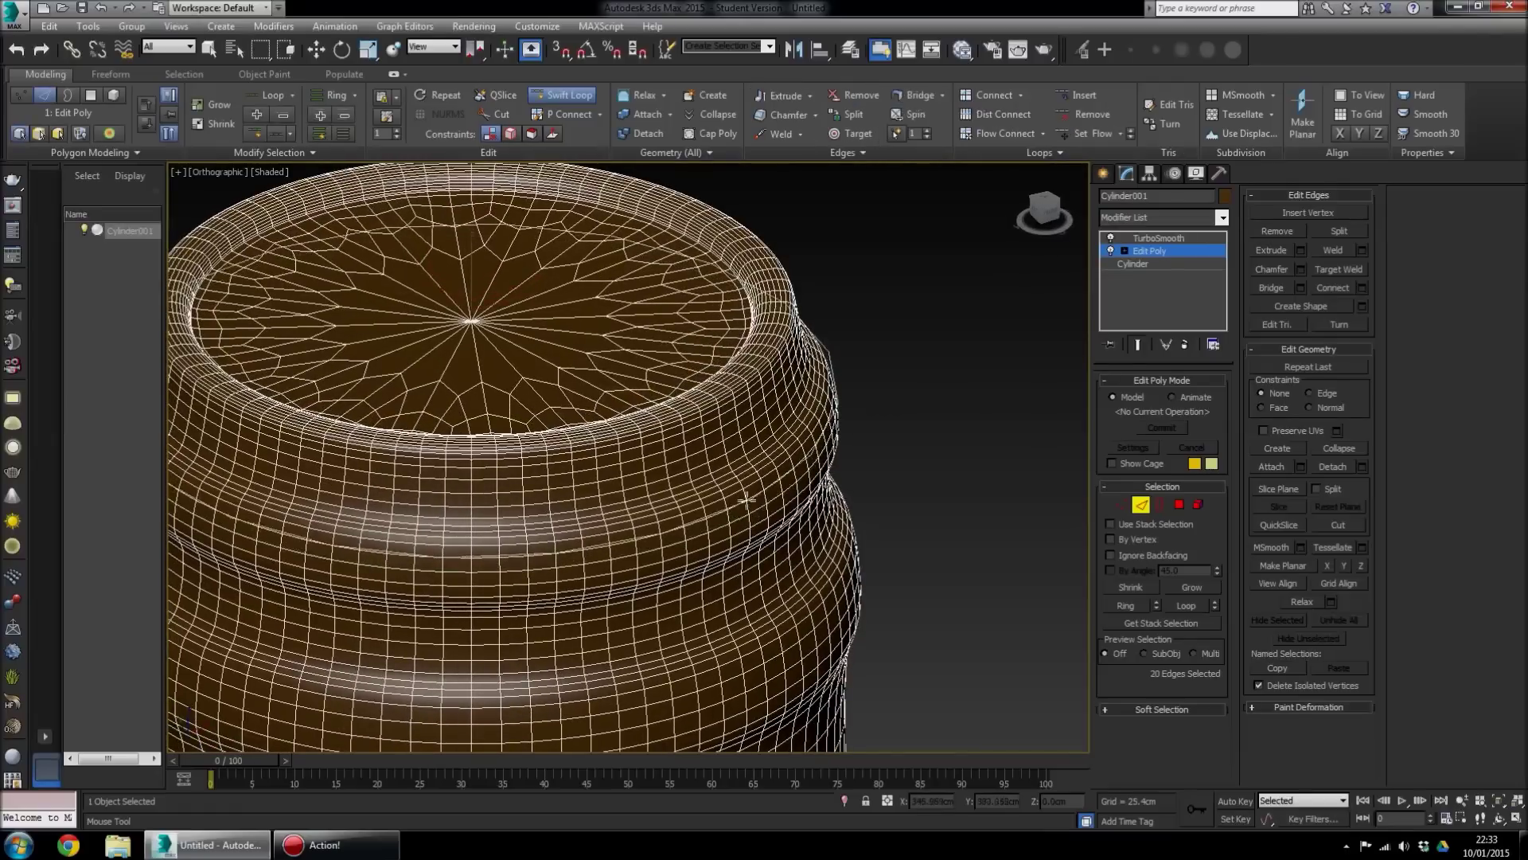
Hide TurboSmooth and add more edge loops on the top rim and along the uppermost hoop's upper outer edge
{"action": "left_click", "coordinate": [1111, 238]}
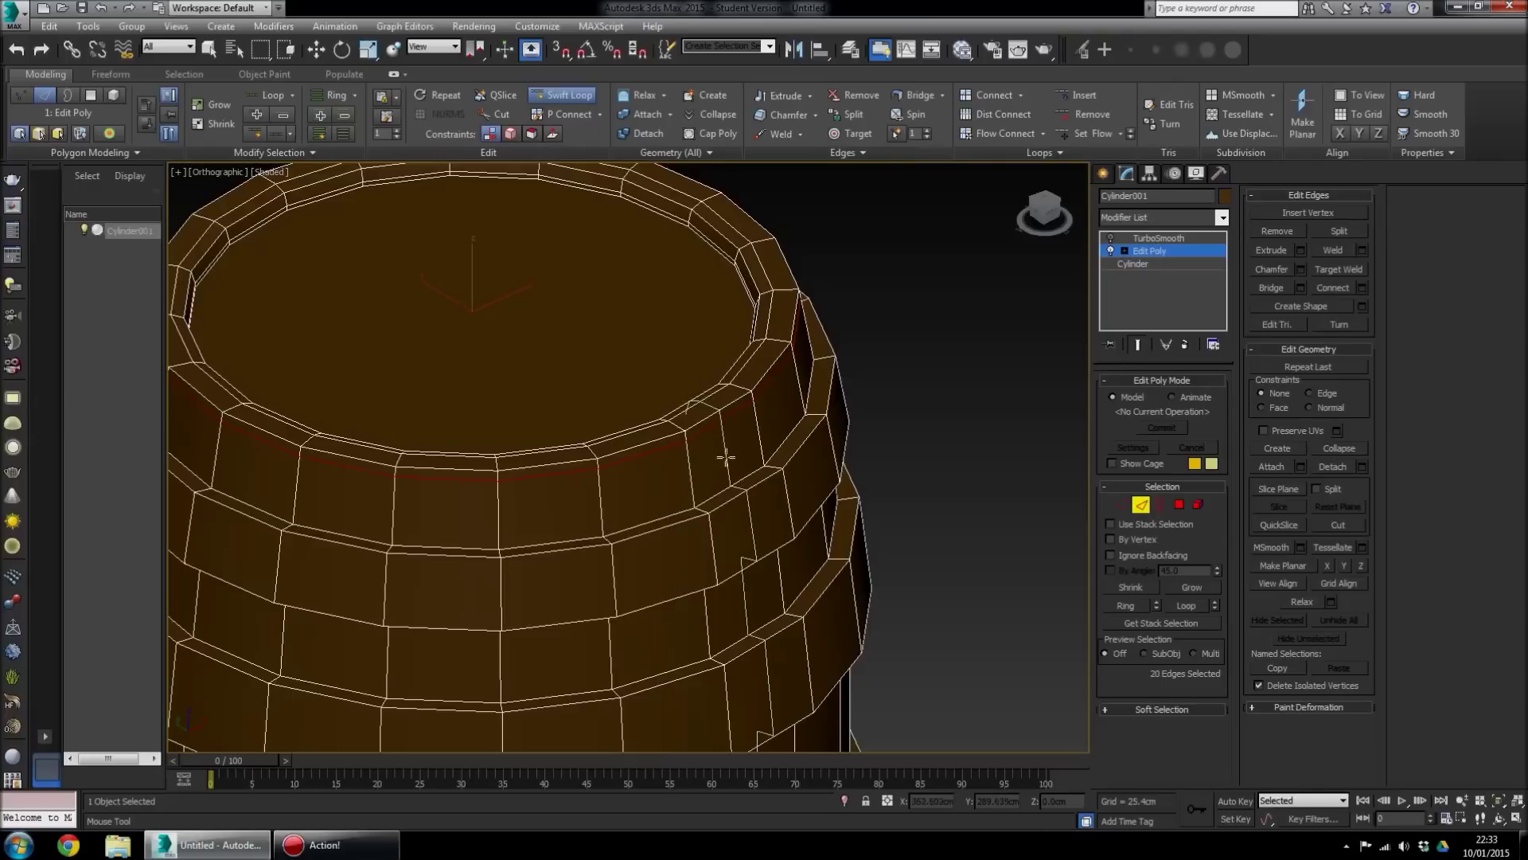
{"action": "middle_click_drag", "start_coordinate": [726, 457], "coordinate": [729, 458]}
{"action": "scroll", "coordinate": [709, 474], "scroll_direction": "up", "scroll_amount": 6}
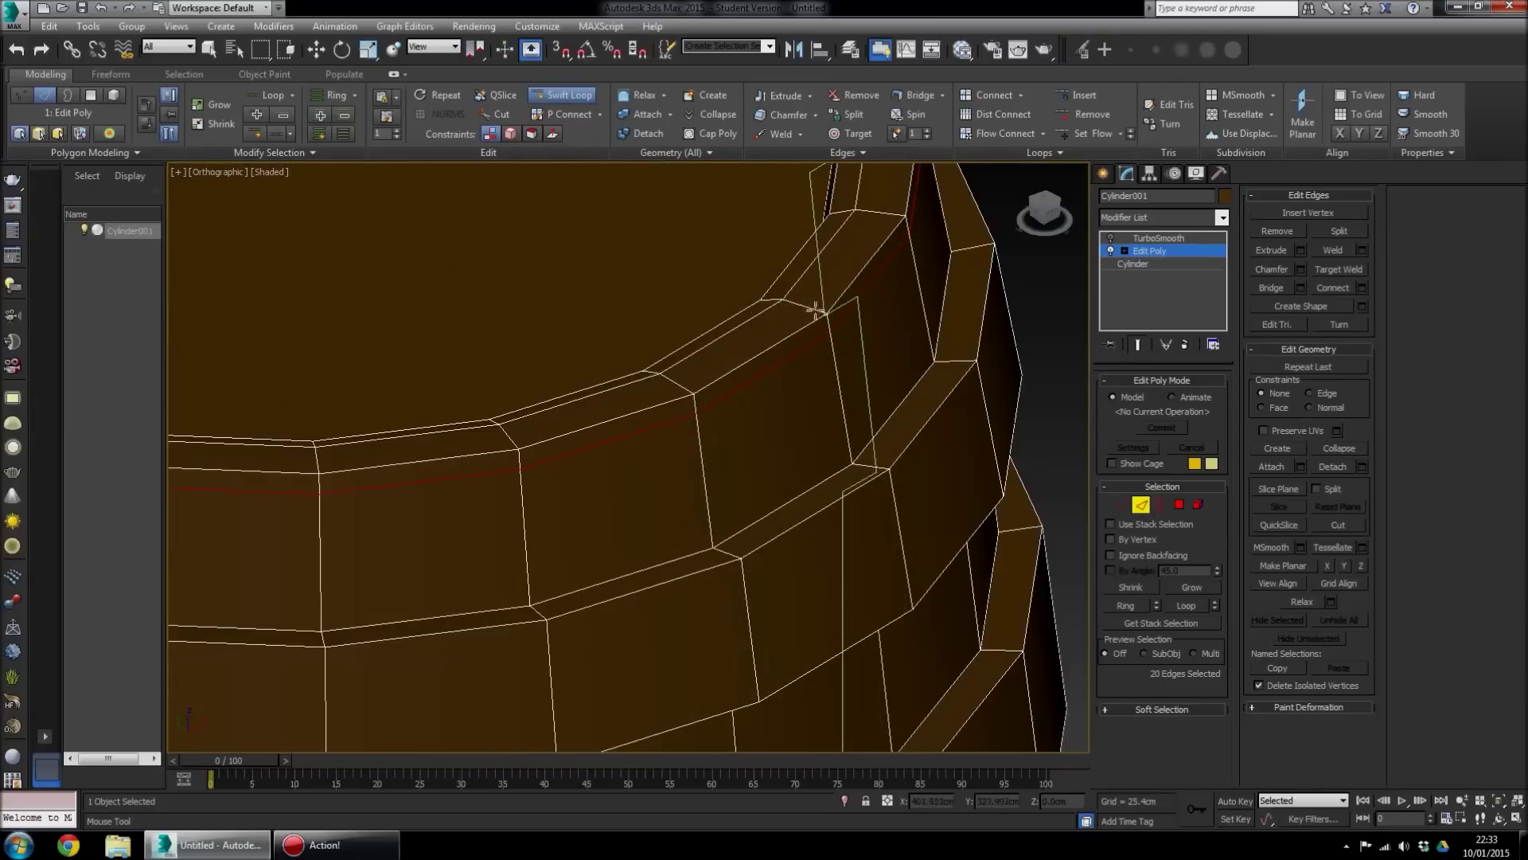
{"action": "left_click", "coordinate": [675, 385]}
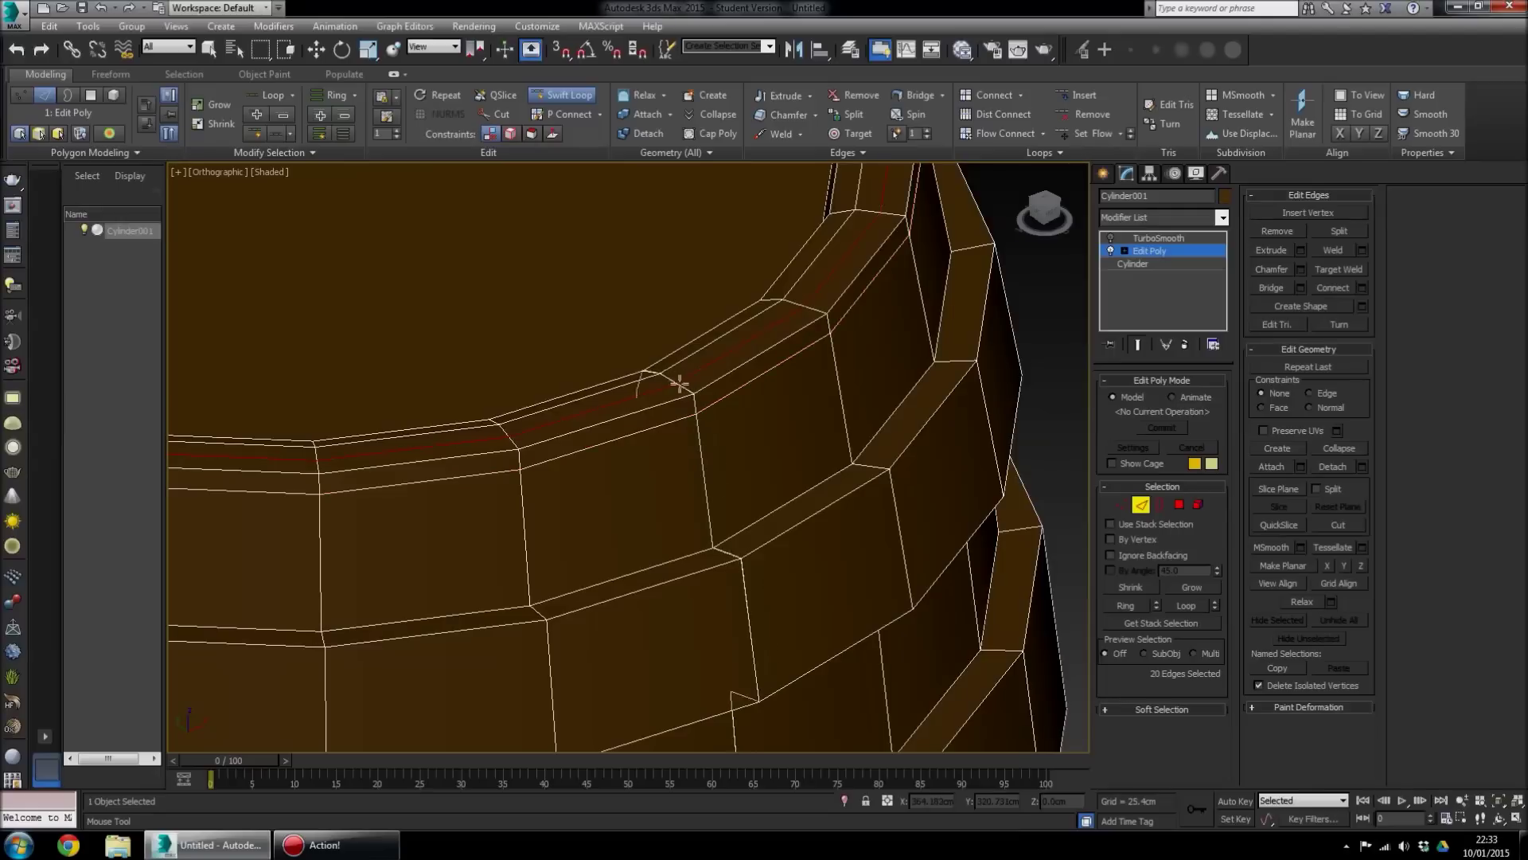
{"action": "left_click", "coordinate": [739, 560]}
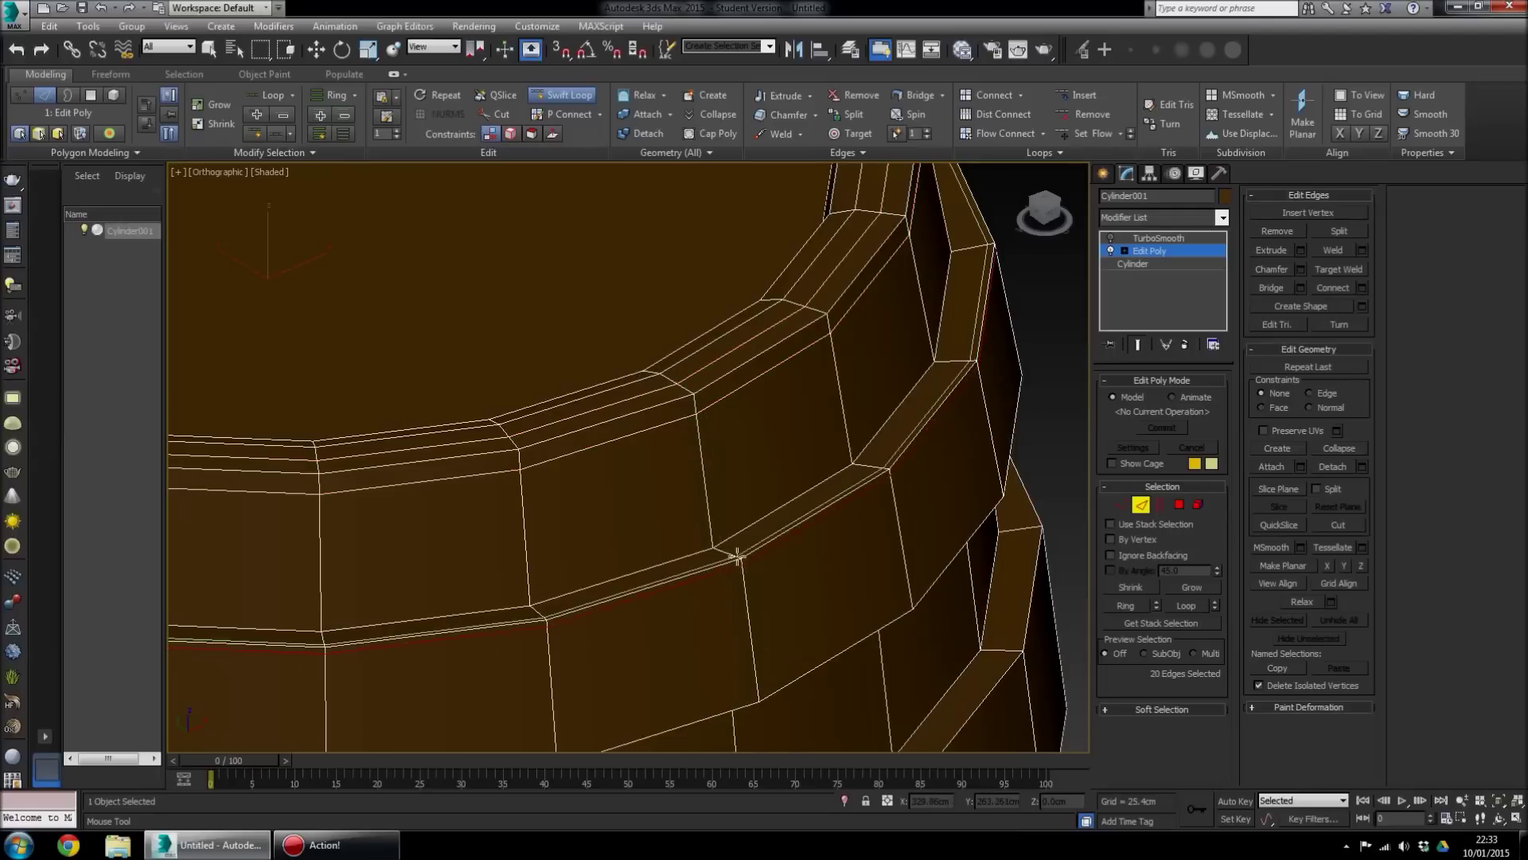
Show TurboSmooth, leave edge editing, and inspect the sharpened rim and hoop with the barrel deselected before reselecting it
{"action": "left_click", "coordinate": [1110, 238]}
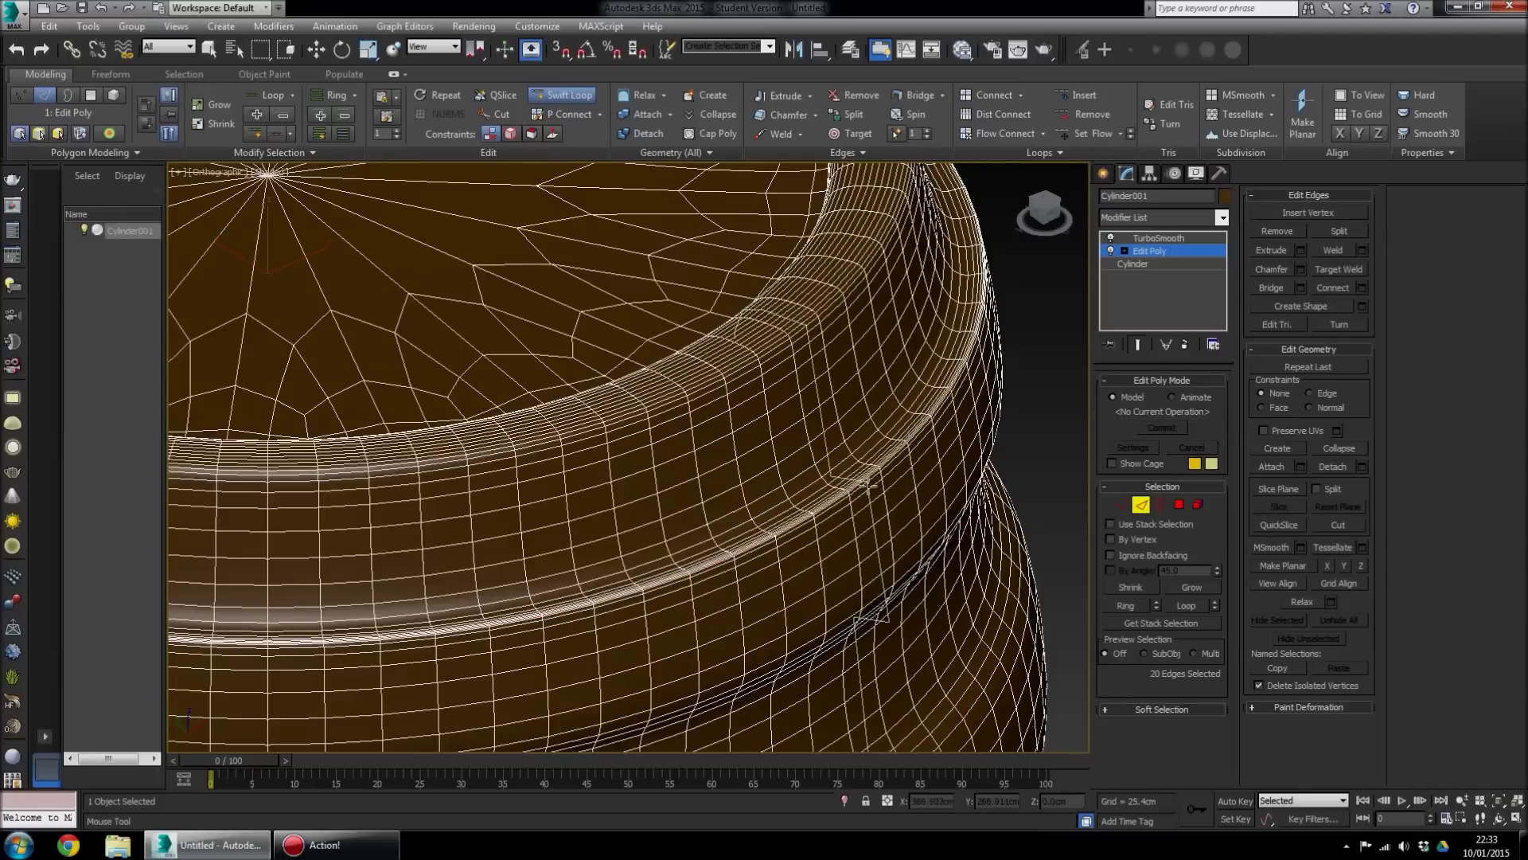
{"action": "left_click", "coordinate": [1140, 505]}
{"action": "key", "text": "w"}
{"action": "left_click", "coordinate": [1039, 432]}
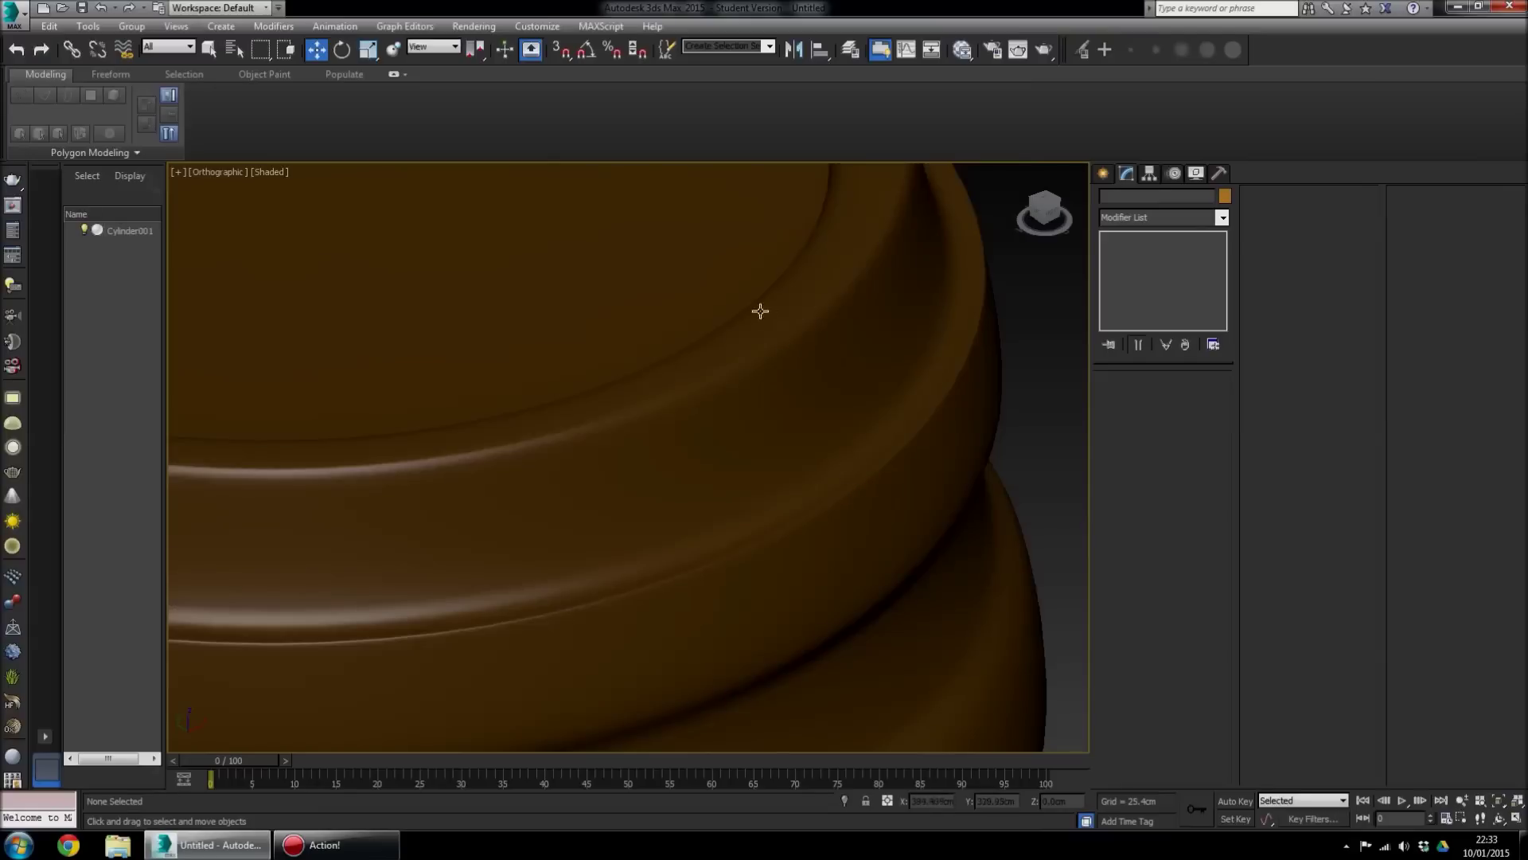
{"action": "left_click", "coordinate": [956, 485]}
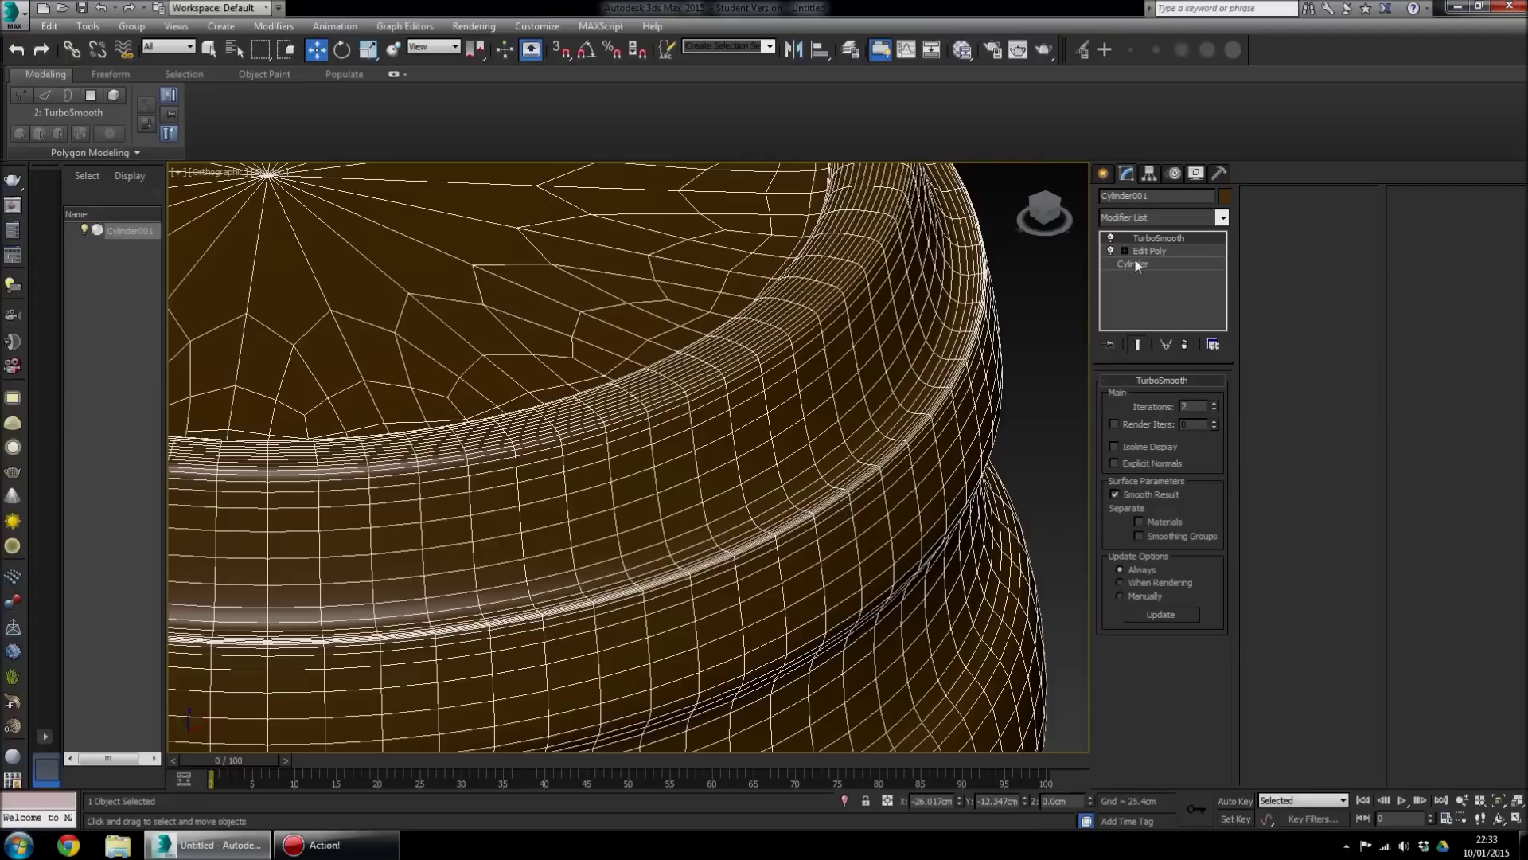
Hide TurboSmooth and use SwiftLoop to add edge loops on both sides of the uppermost hoop's upper inner edge
{"action": "left_click", "coordinate": [1112, 238]}
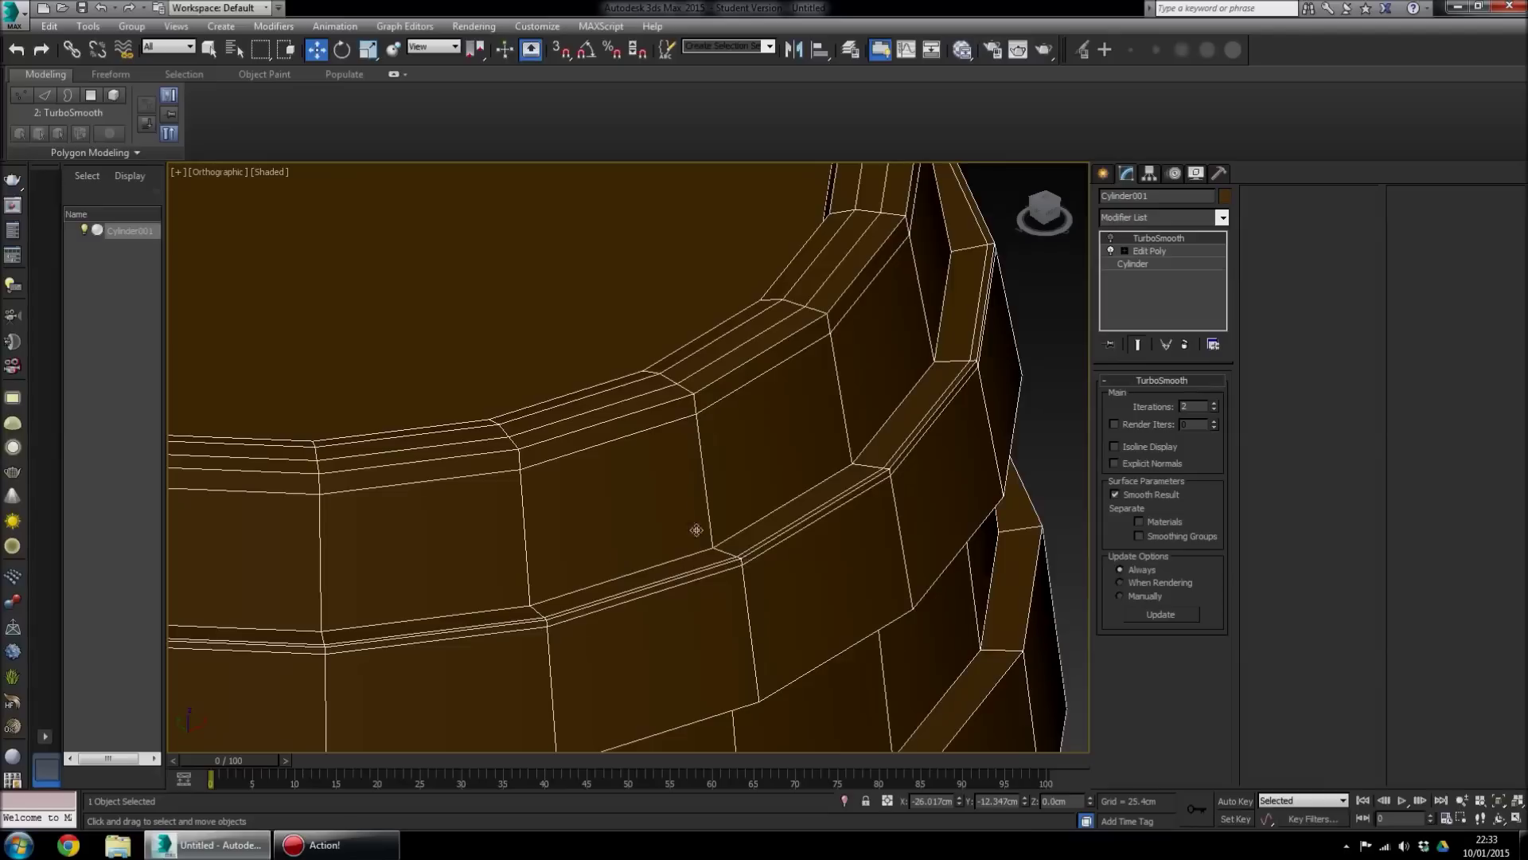
{"action": "scroll", "coordinate": [666, 472], "scroll_direction": "down", "scroll_amount": 5}
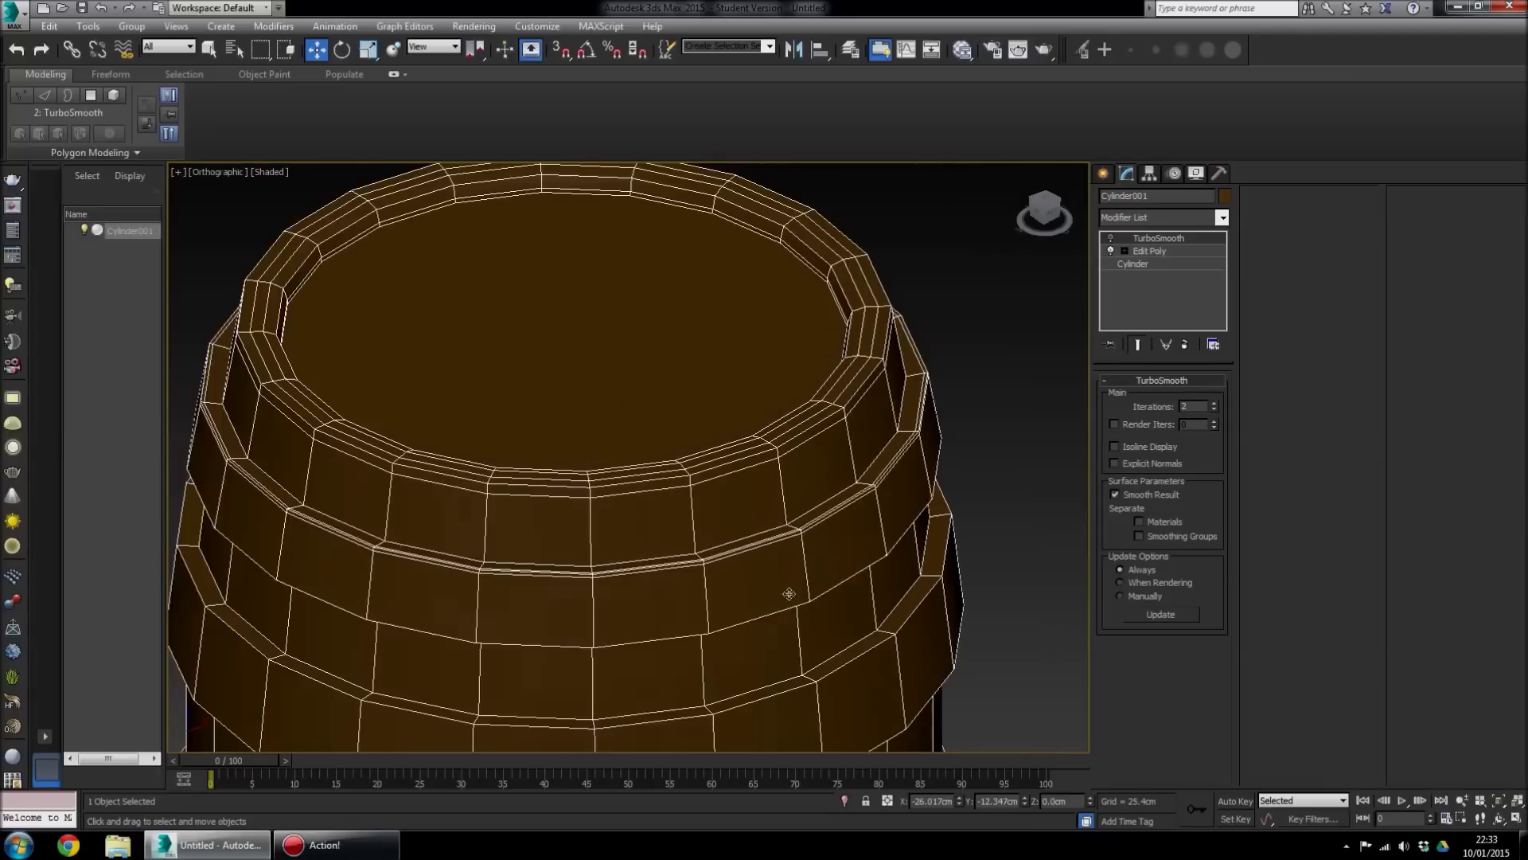
{"action": "scroll", "coordinate": [741, 541], "scroll_direction": "up", "scroll_amount": 2}
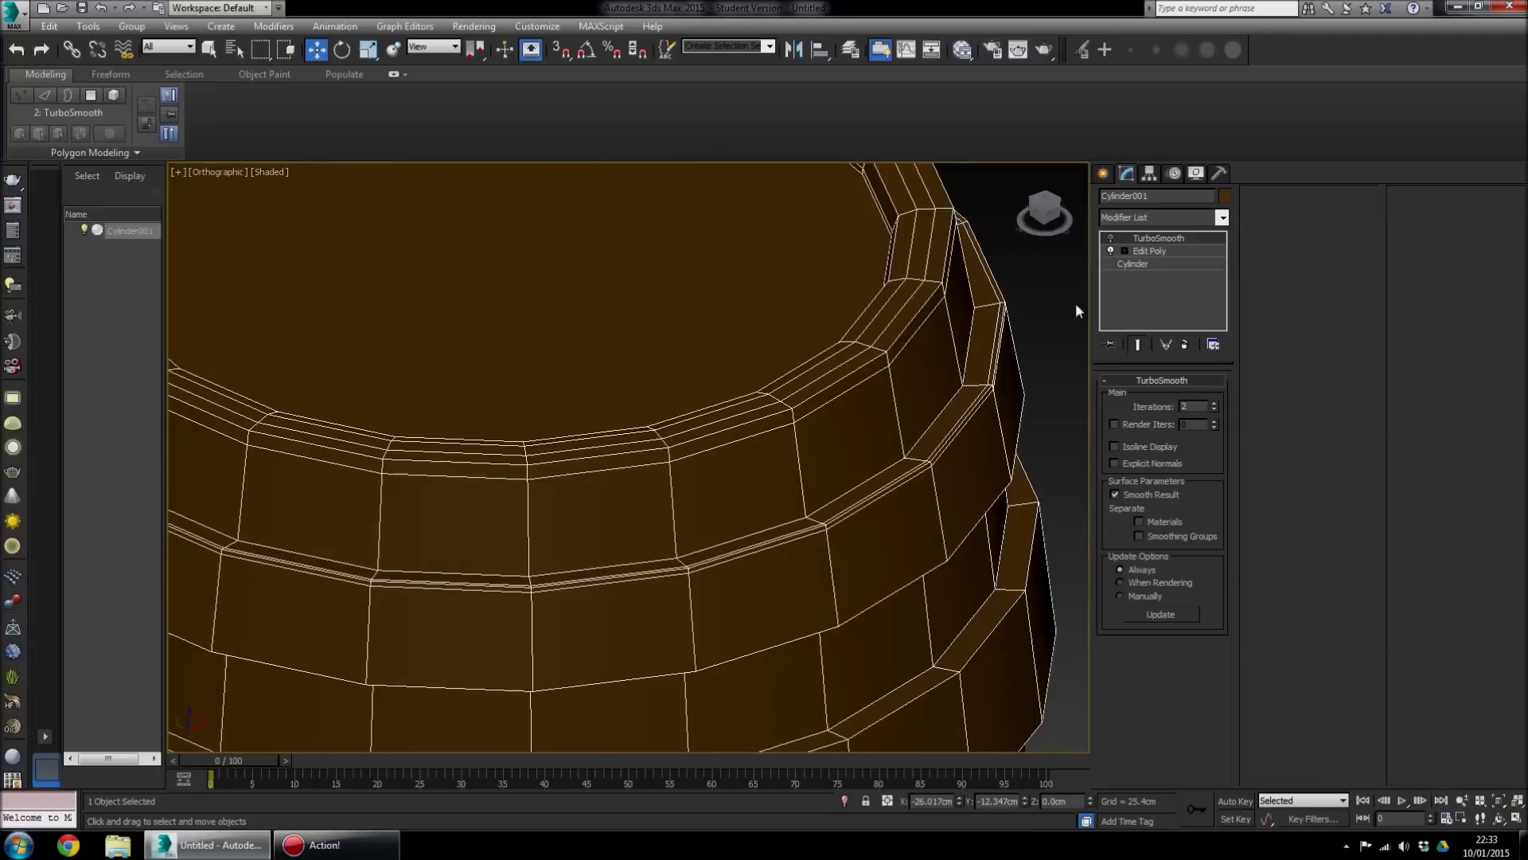
{"action": "left_click", "coordinate": [1147, 249]}
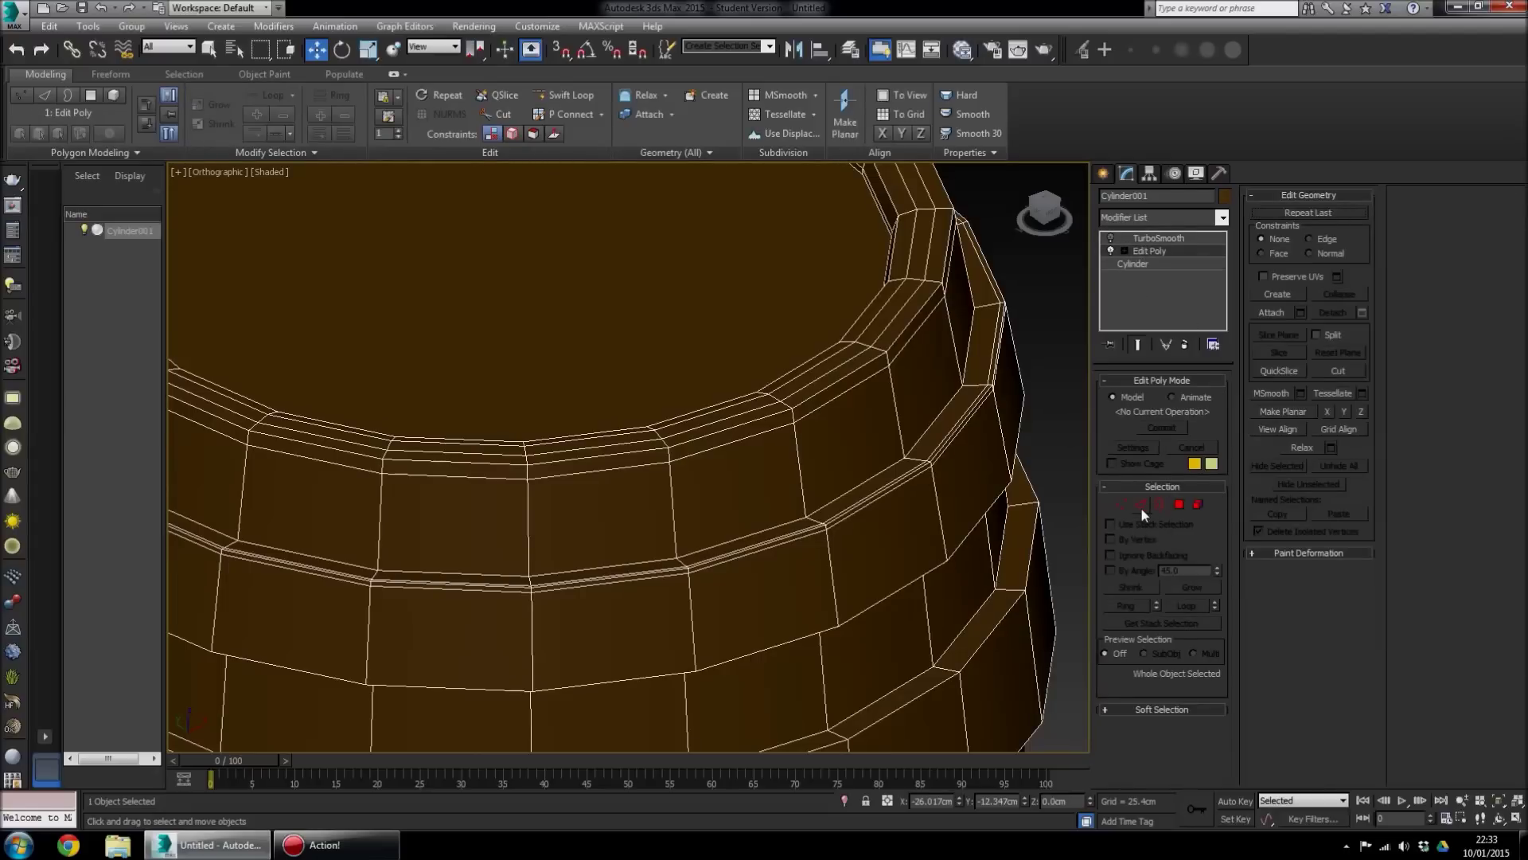
{"action": "left_click", "coordinate": [572, 95]}
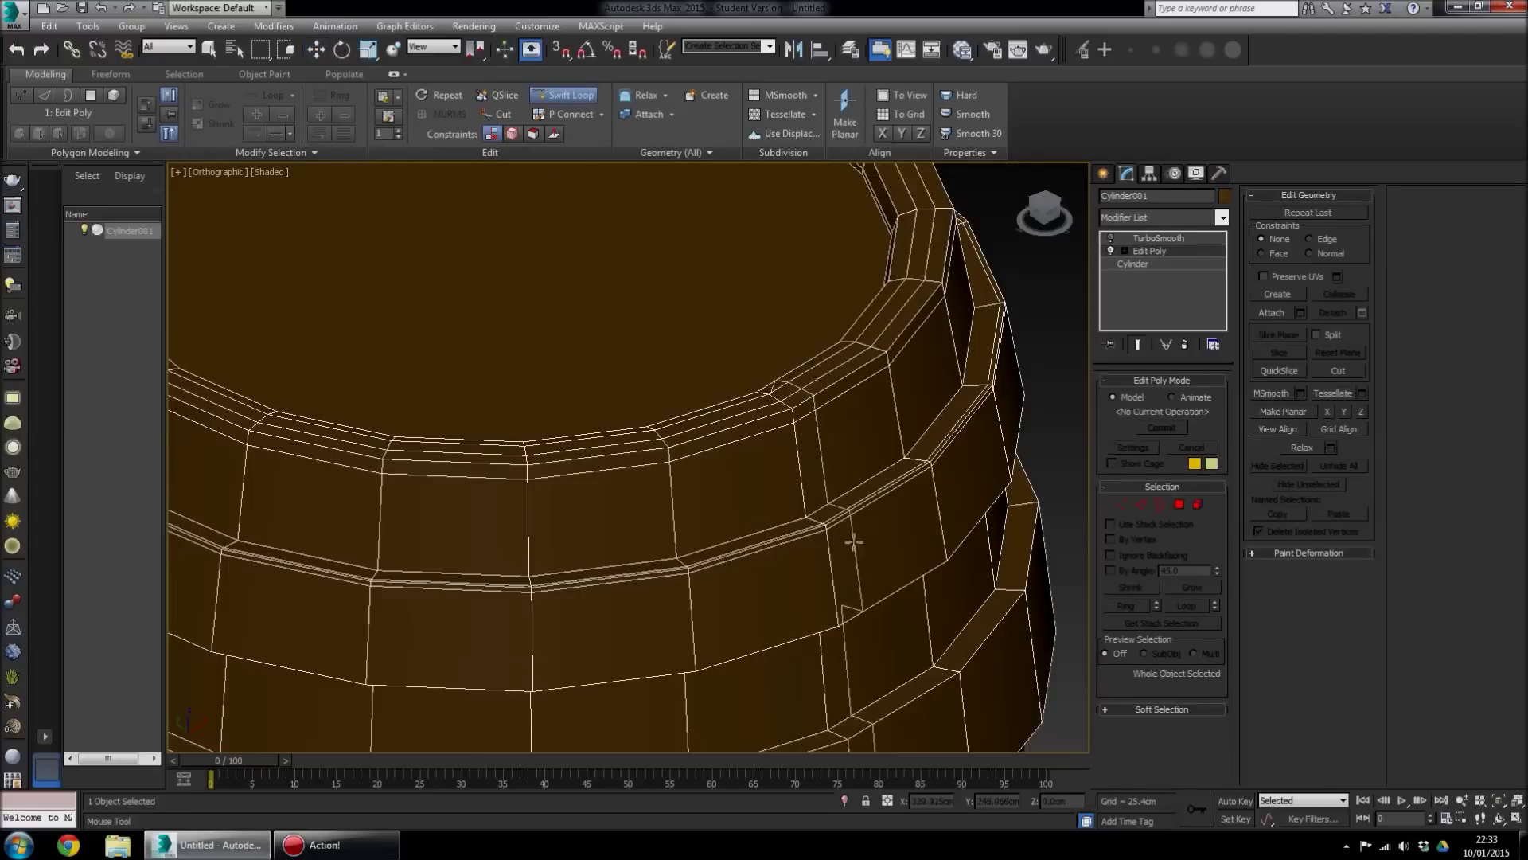
{"action": "scroll", "coordinate": [894, 546], "scroll_direction": "up", "scroll_amount": 3}
{"action": "scroll", "coordinate": [922, 578], "scroll_direction": "up", "scroll_amount": 2}
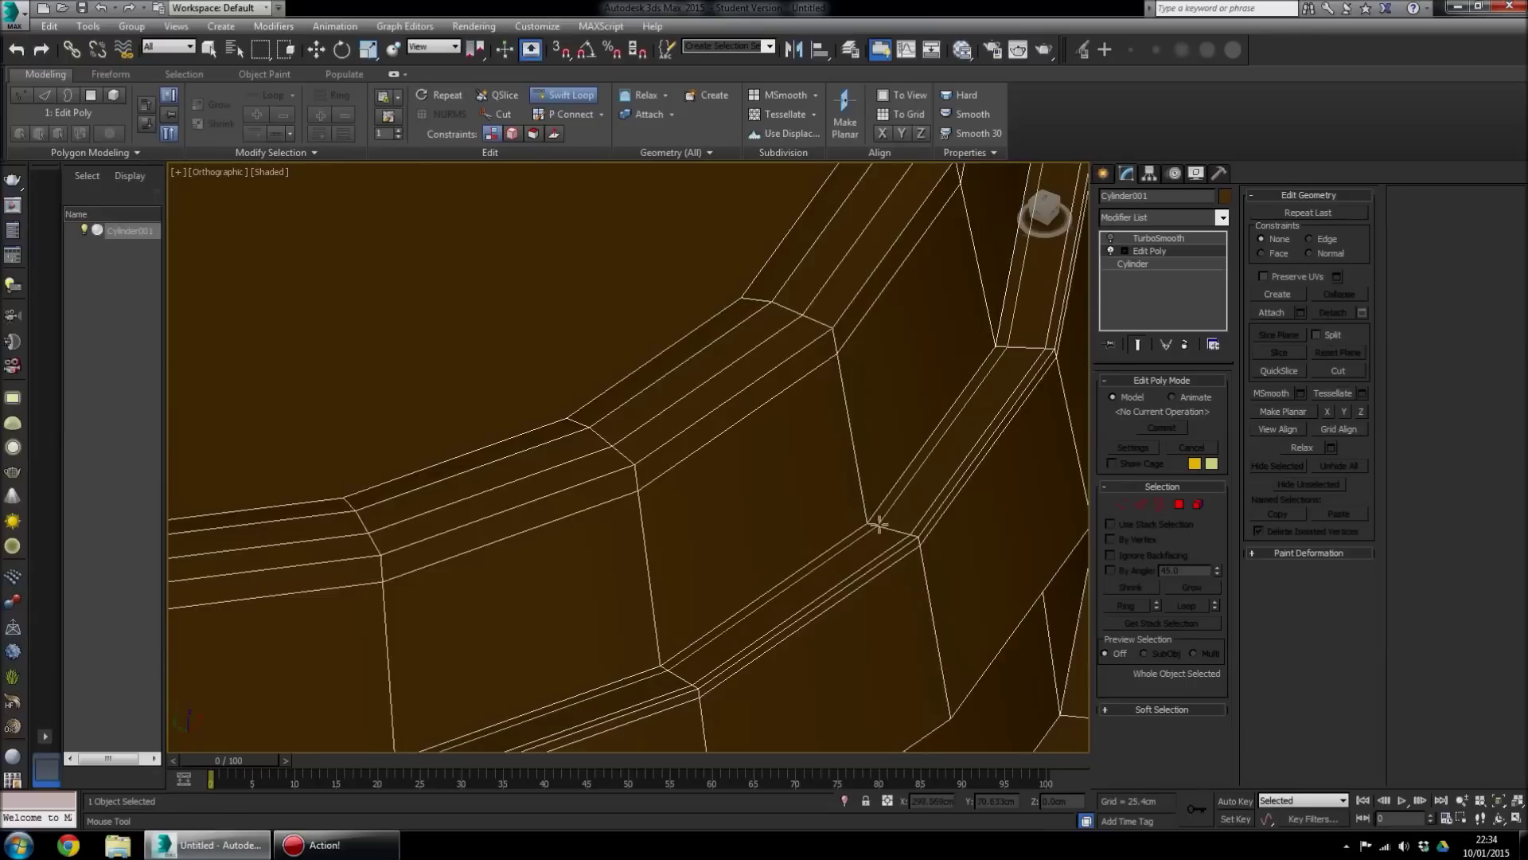
{"action": "left_click", "coordinate": [874, 526]}
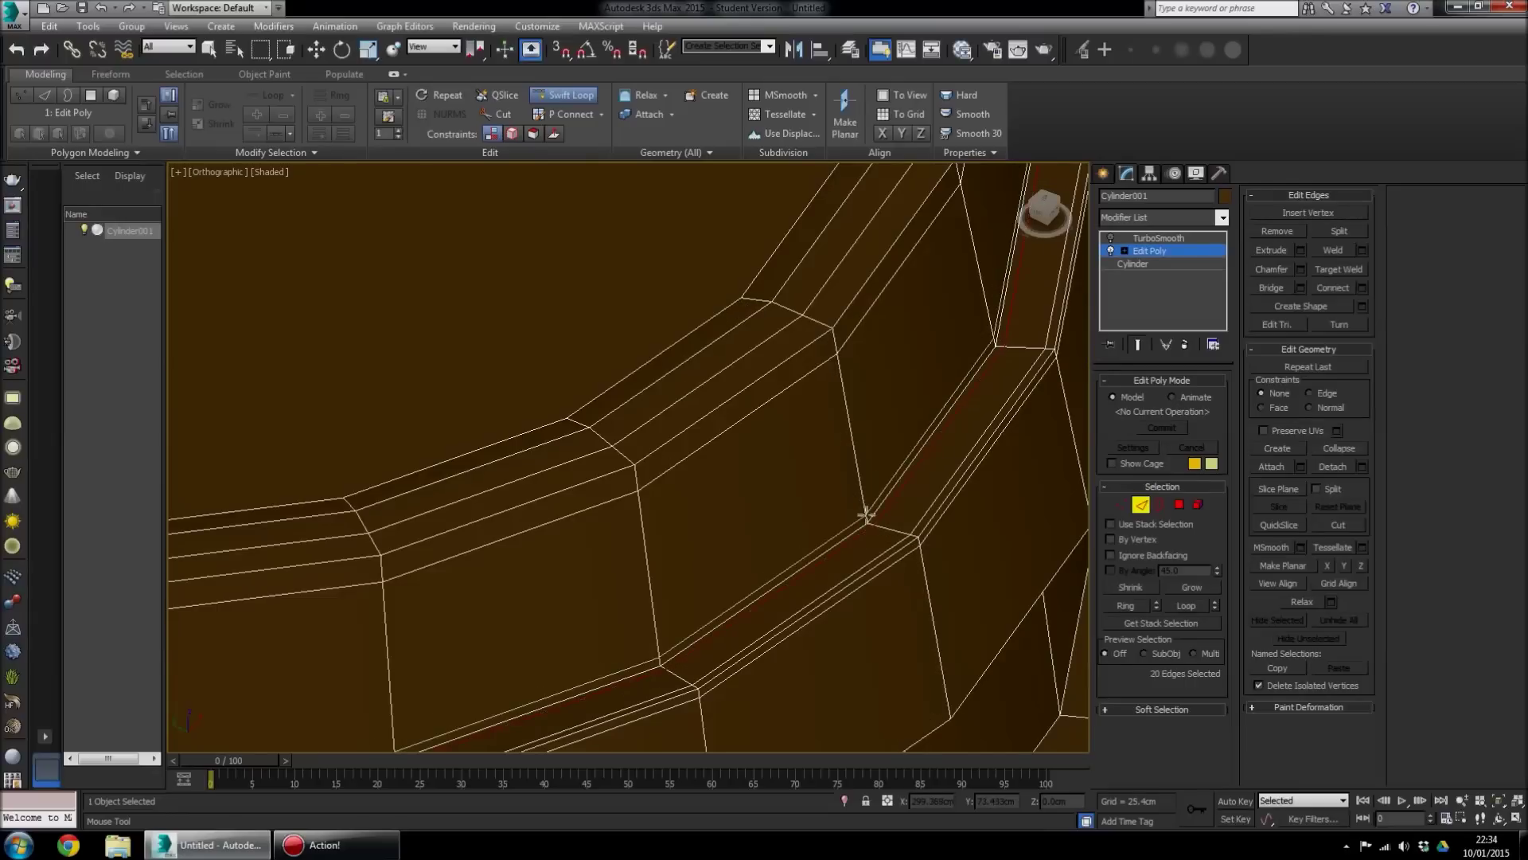
{"action": "middle_click_drag", "start_coordinate": [928, 608], "coordinate": [820, 468]}
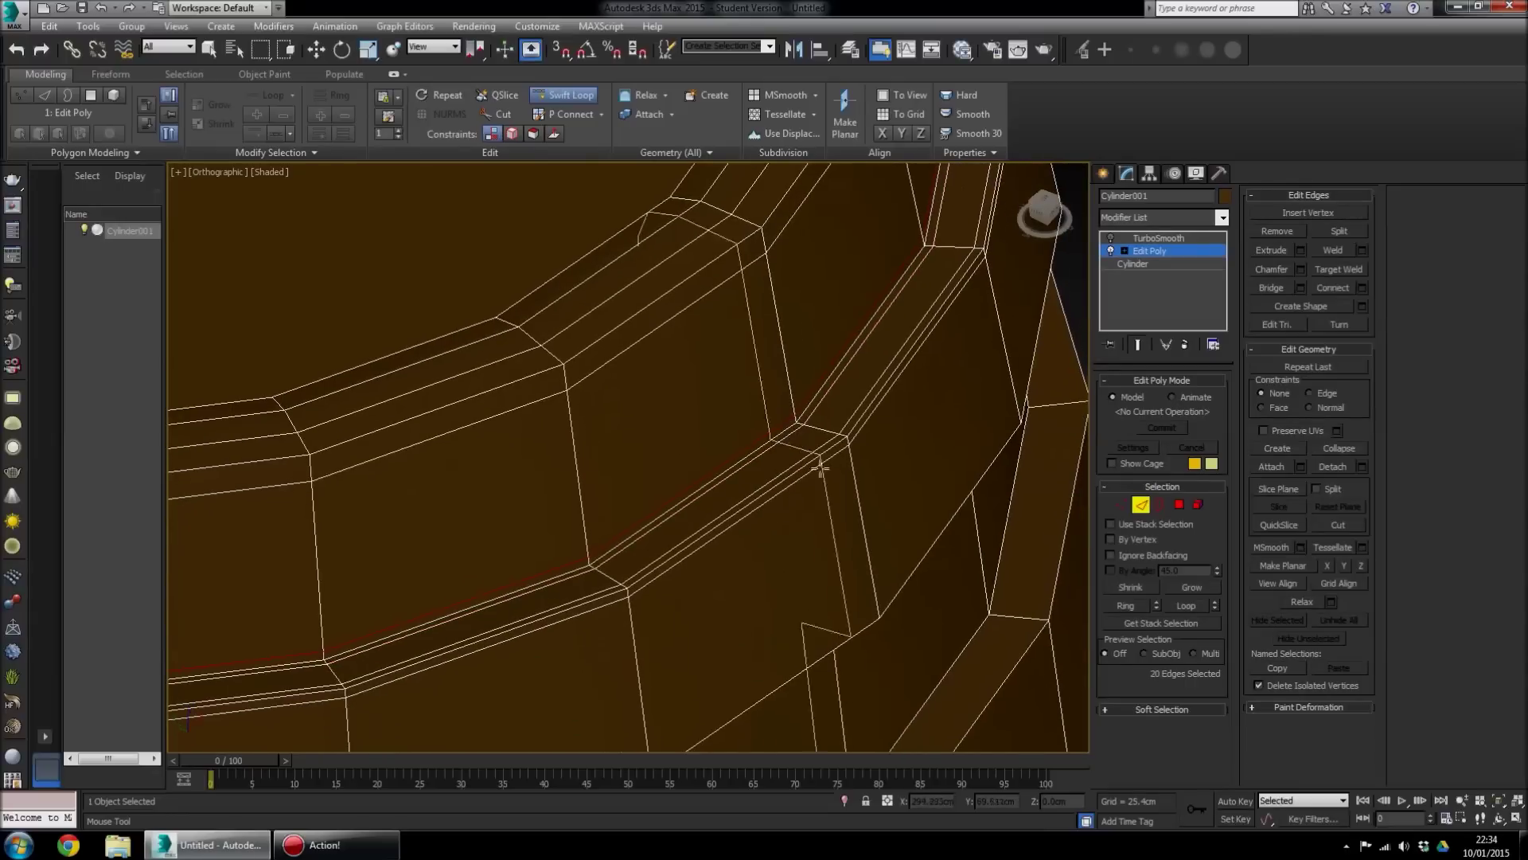
Add an edge loop just above the uppermost hoop's lower outer edge and two more across its underside
{"action": "left_click", "coordinate": [880, 608]}
{"action": "middle_click_drag", "start_coordinate": [894, 645], "coordinate": [888, 716], "text": "alt"}
{"action": "middle_click_drag", "start_coordinate": [796, 454], "coordinate": [811, 544]}
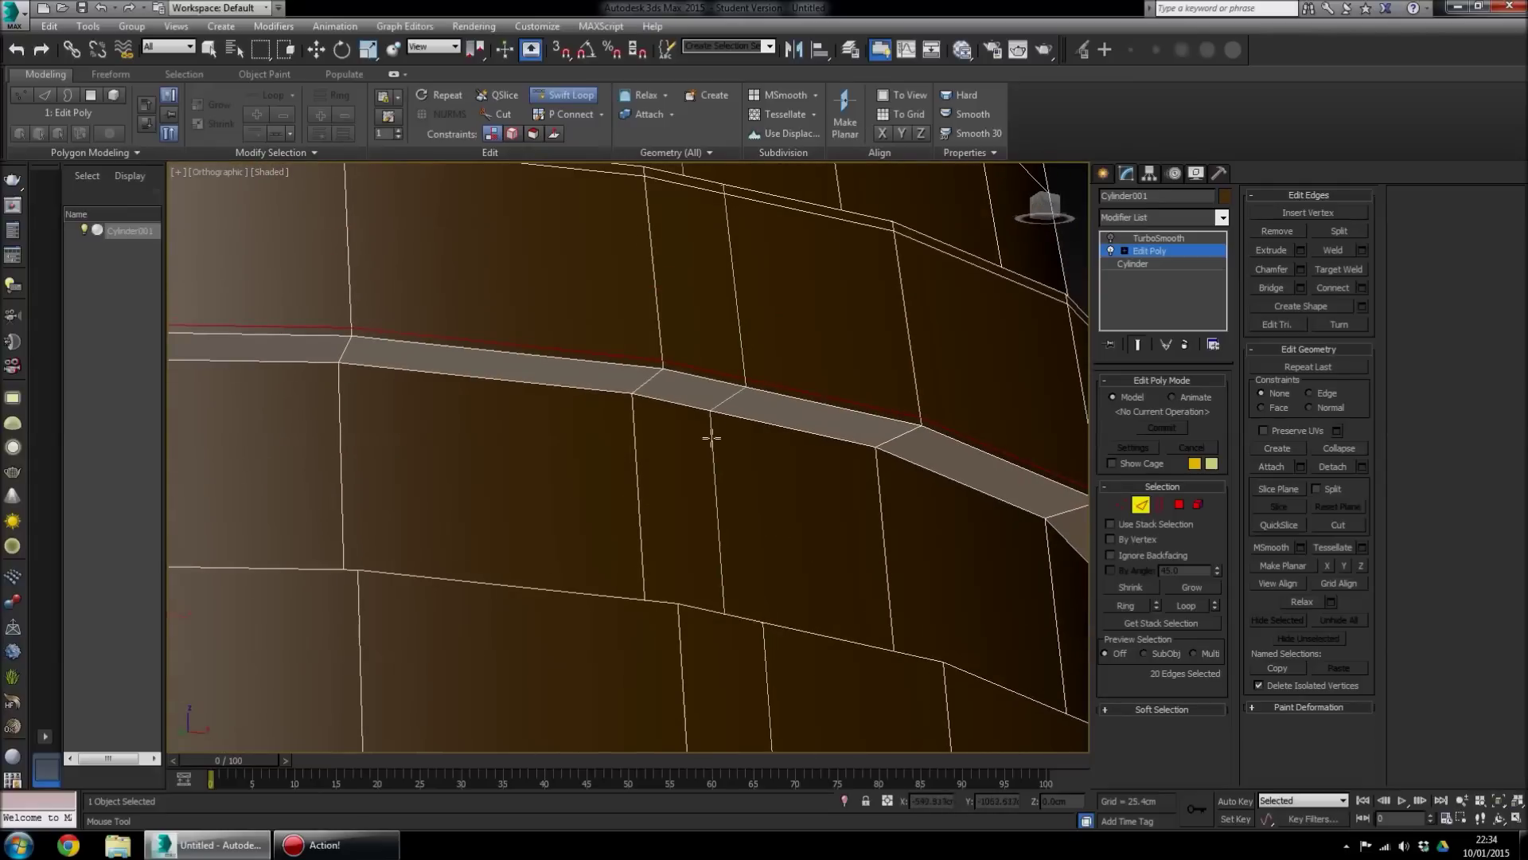
{"action": "left_click", "coordinate": [657, 378]}
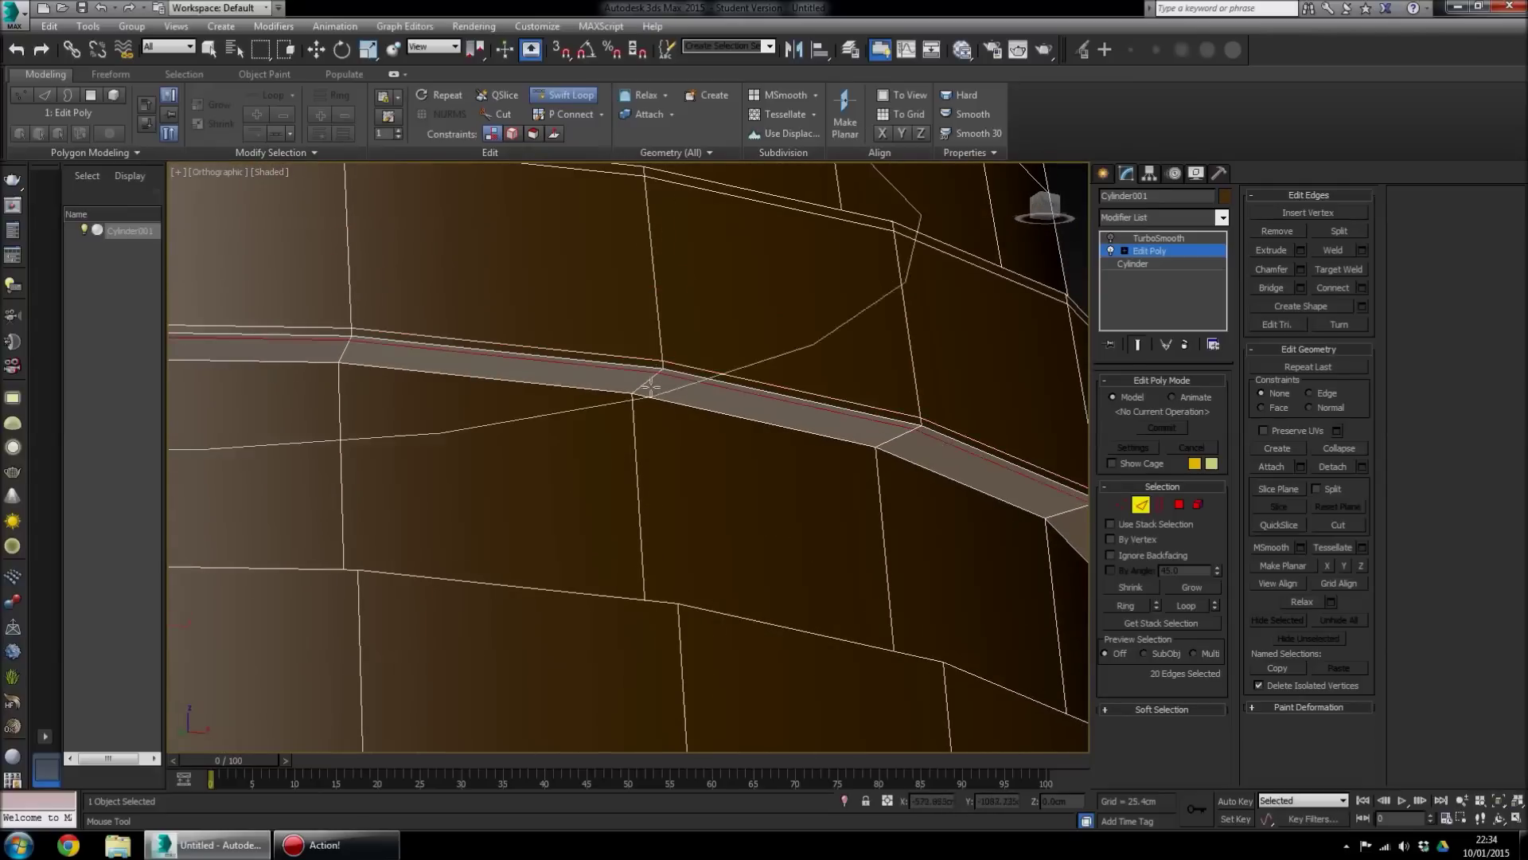
{"action": "left_click", "coordinate": [636, 392]}
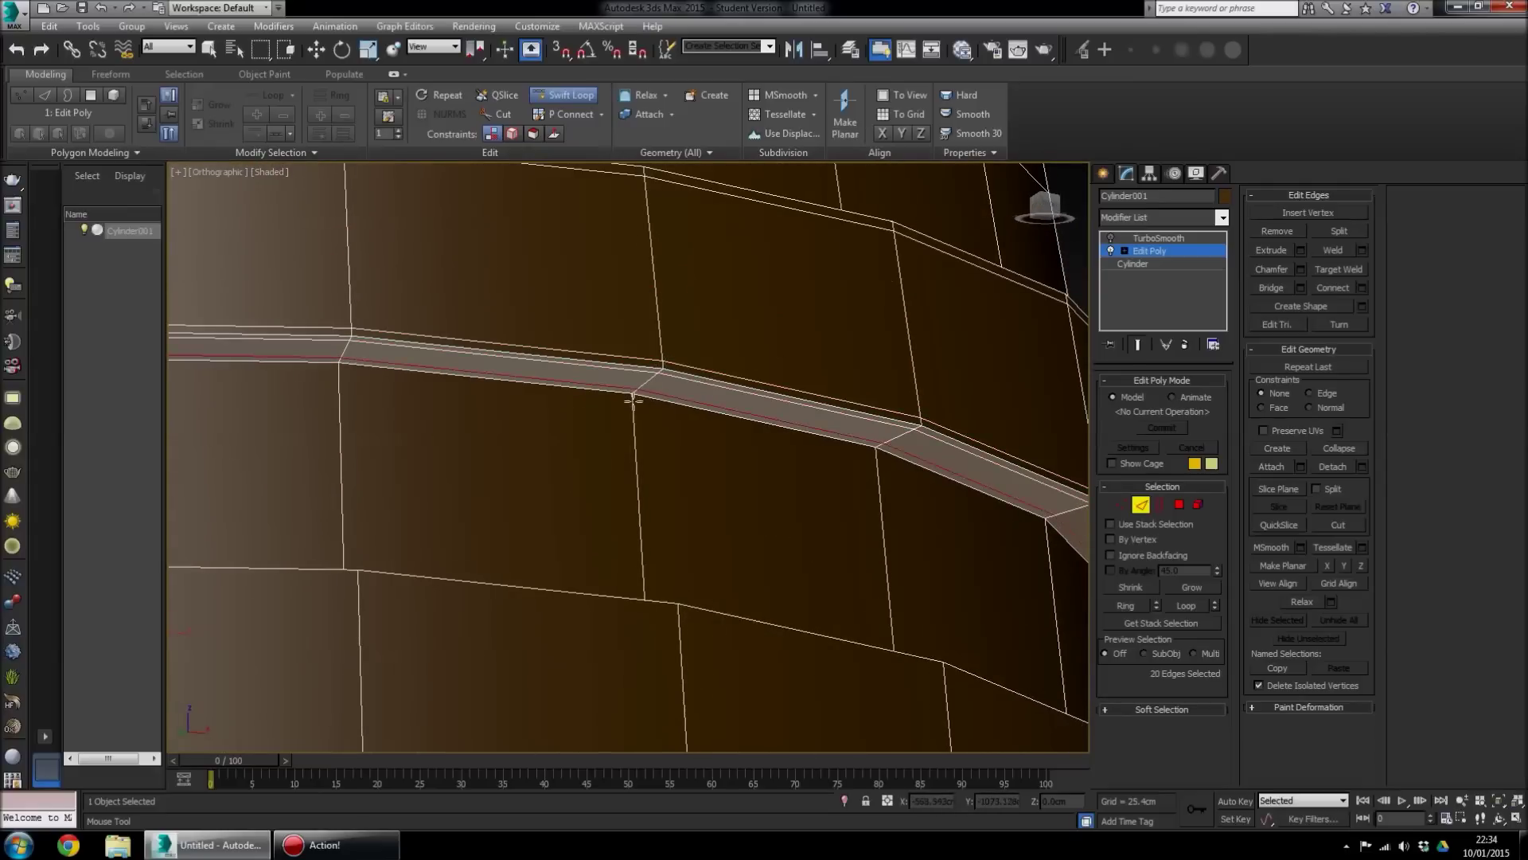
Add supporting edge loops around the inner and outer edges of the second hoop's upper ledge
{"action": "middle_click_drag", "start_coordinate": [632, 402], "coordinate": [667, 539], "text": "alt"}
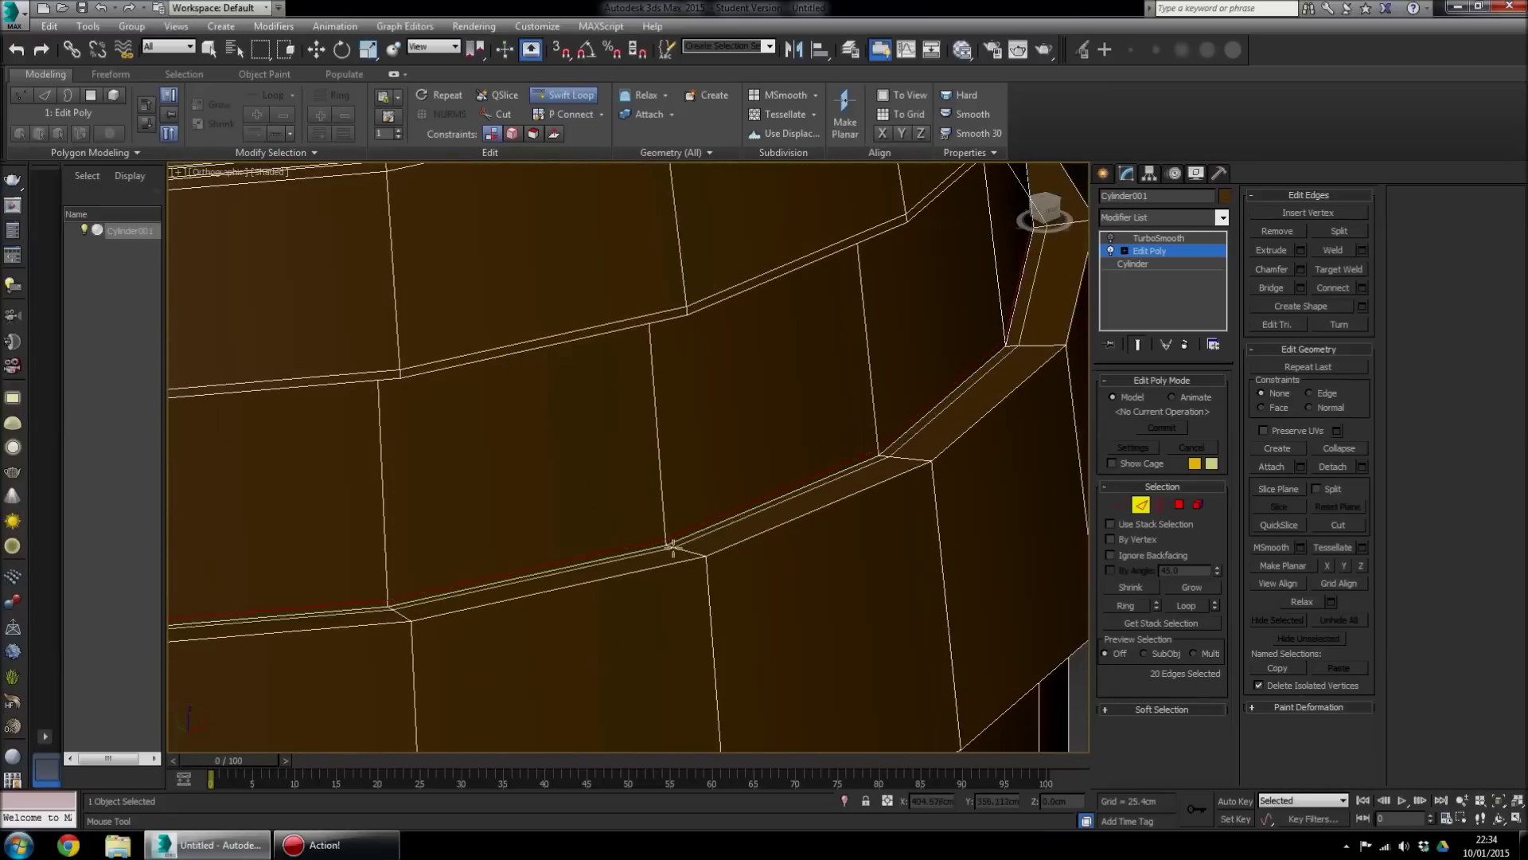
{"action": "left_click", "coordinate": [694, 553]}
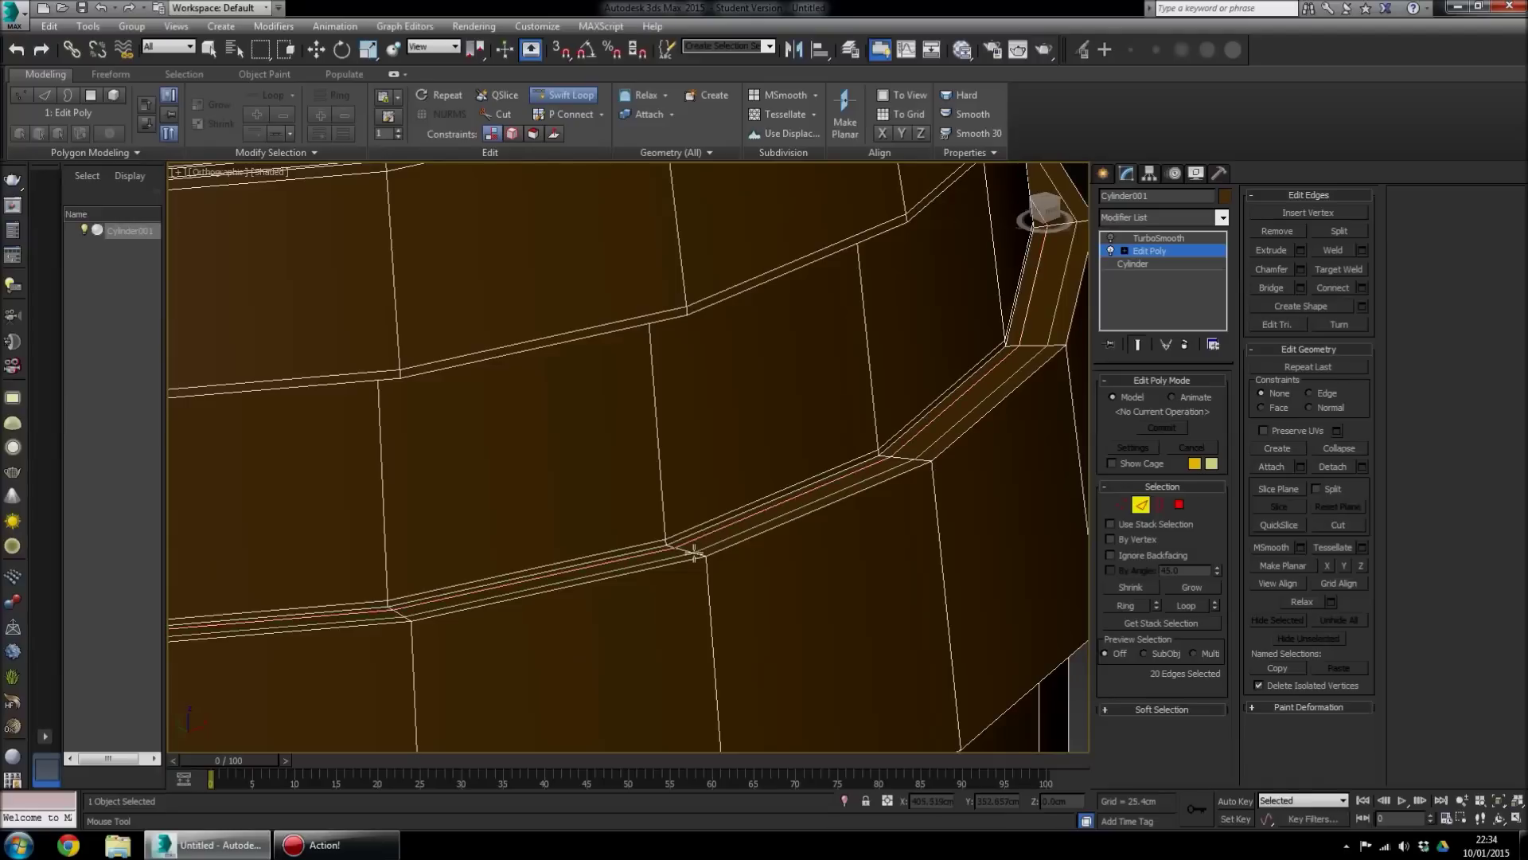
{"action": "middle_click_drag", "start_coordinate": [770, 634], "coordinate": [673, 398]}
Add edge loops above the second hoop's lower outer edge, across its underside, and on the barrel body just below it
{"action": "left_click", "coordinate": [665, 570]}
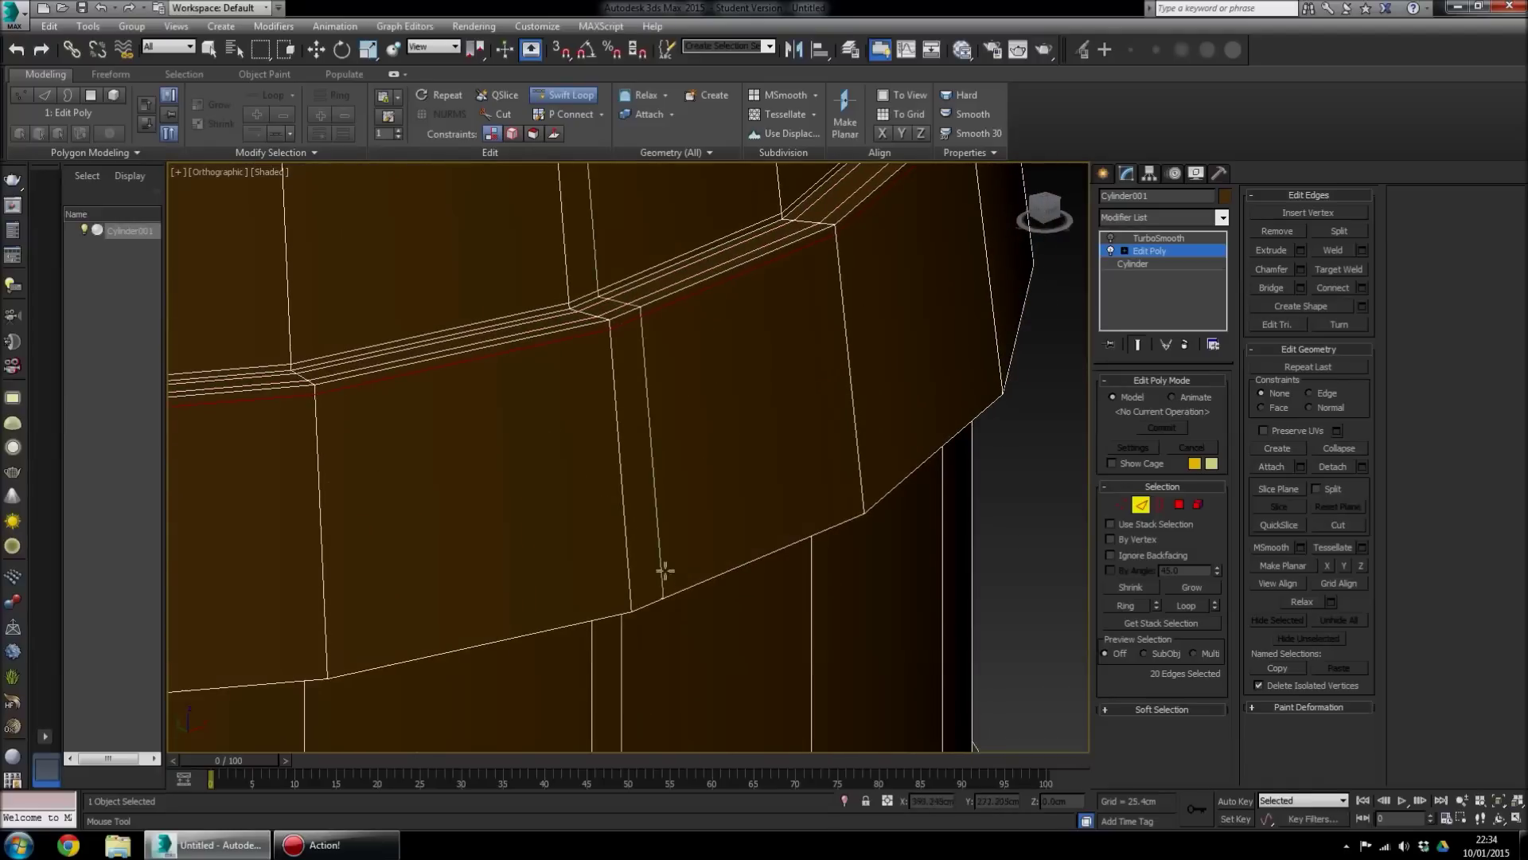
{"action": "left_click", "coordinate": [629, 605]}
{"action": "left_click", "coordinate": [629, 604]}
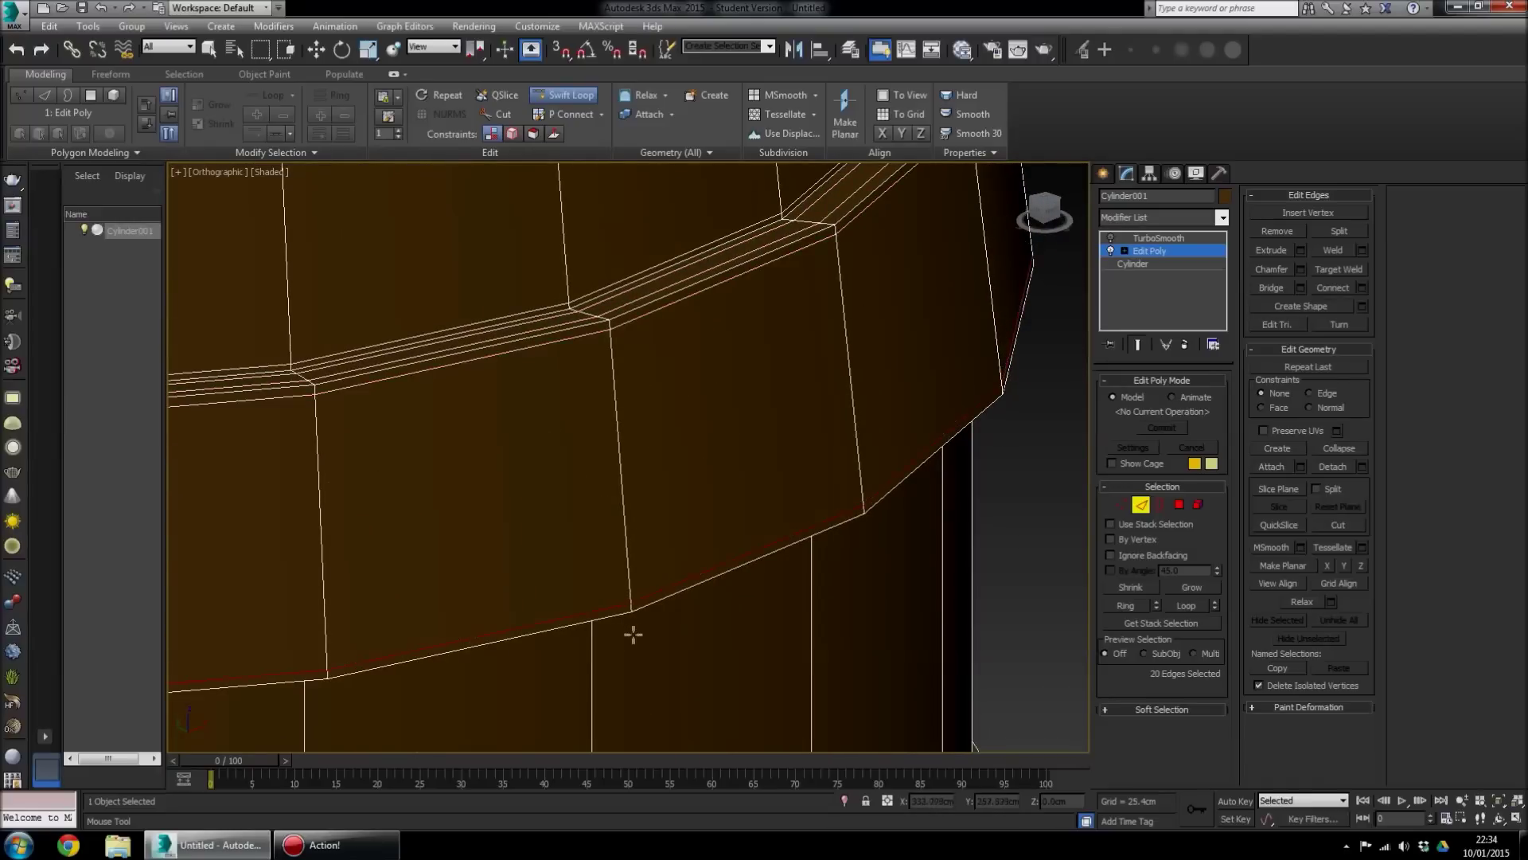
{"action": "middle_click_drag", "start_coordinate": [631, 635], "coordinate": [681, 616]}
{"action": "middle_click_drag", "start_coordinate": [711, 405], "coordinate": [711, 528]}
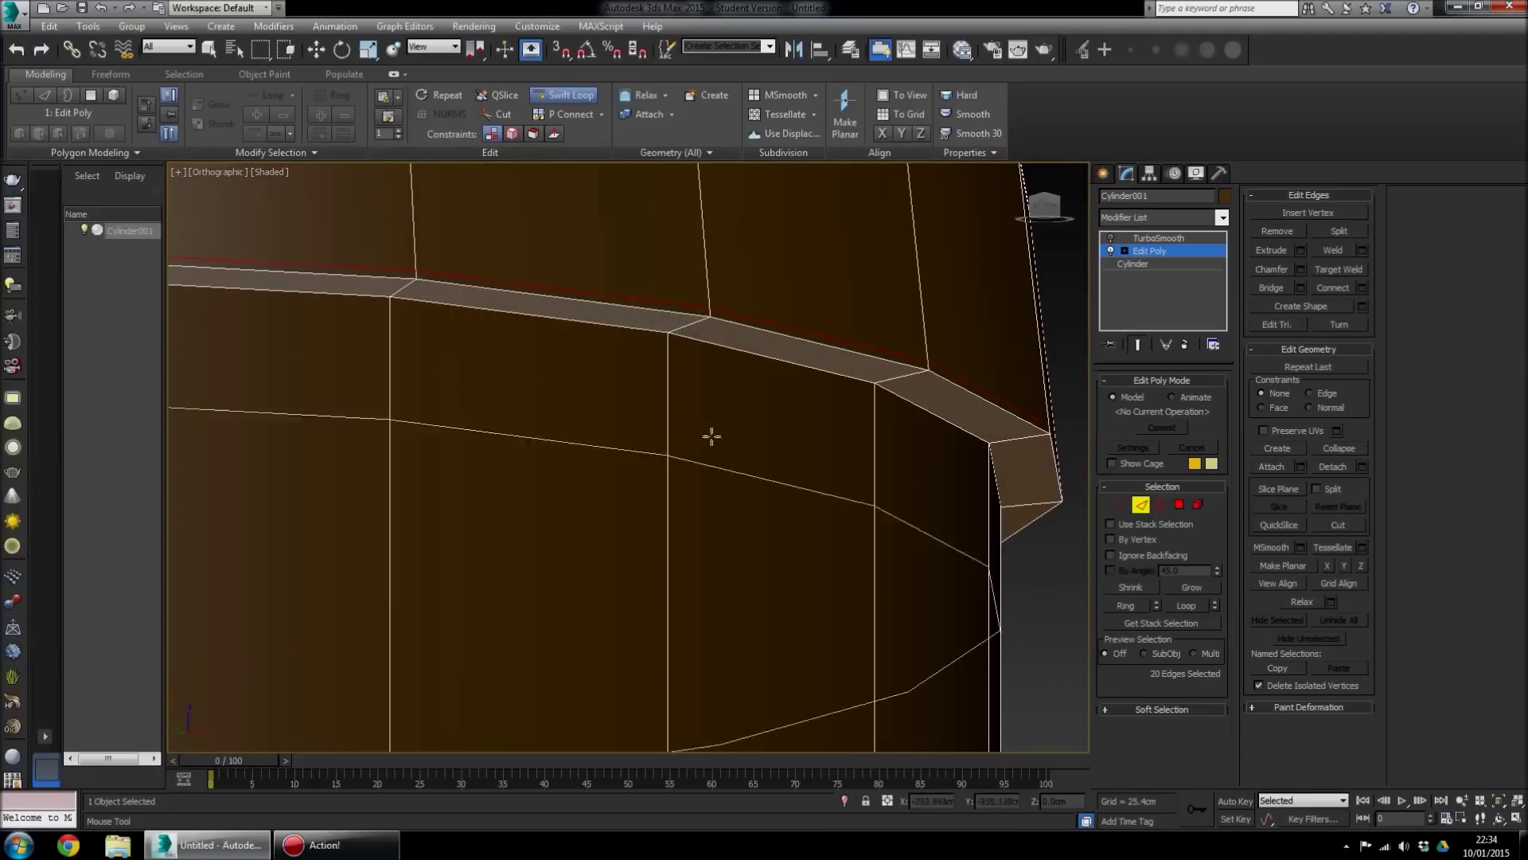
{"action": "middle_click_drag", "start_coordinate": [709, 437], "coordinate": [685, 564]}
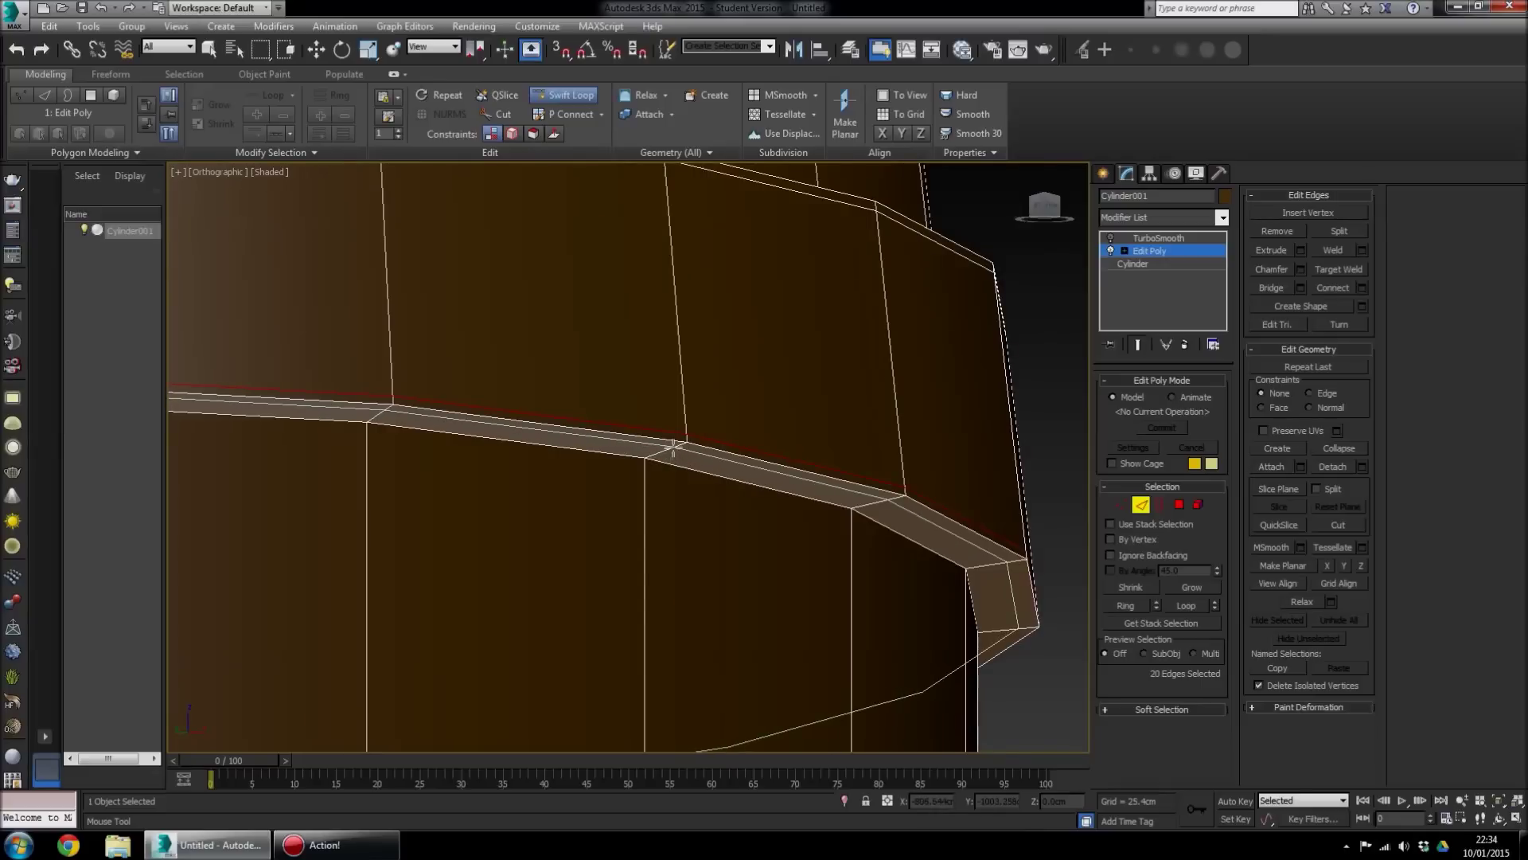
{"action": "left_click", "coordinate": [673, 449]}
{"action": "left_click", "coordinate": [654, 454]}
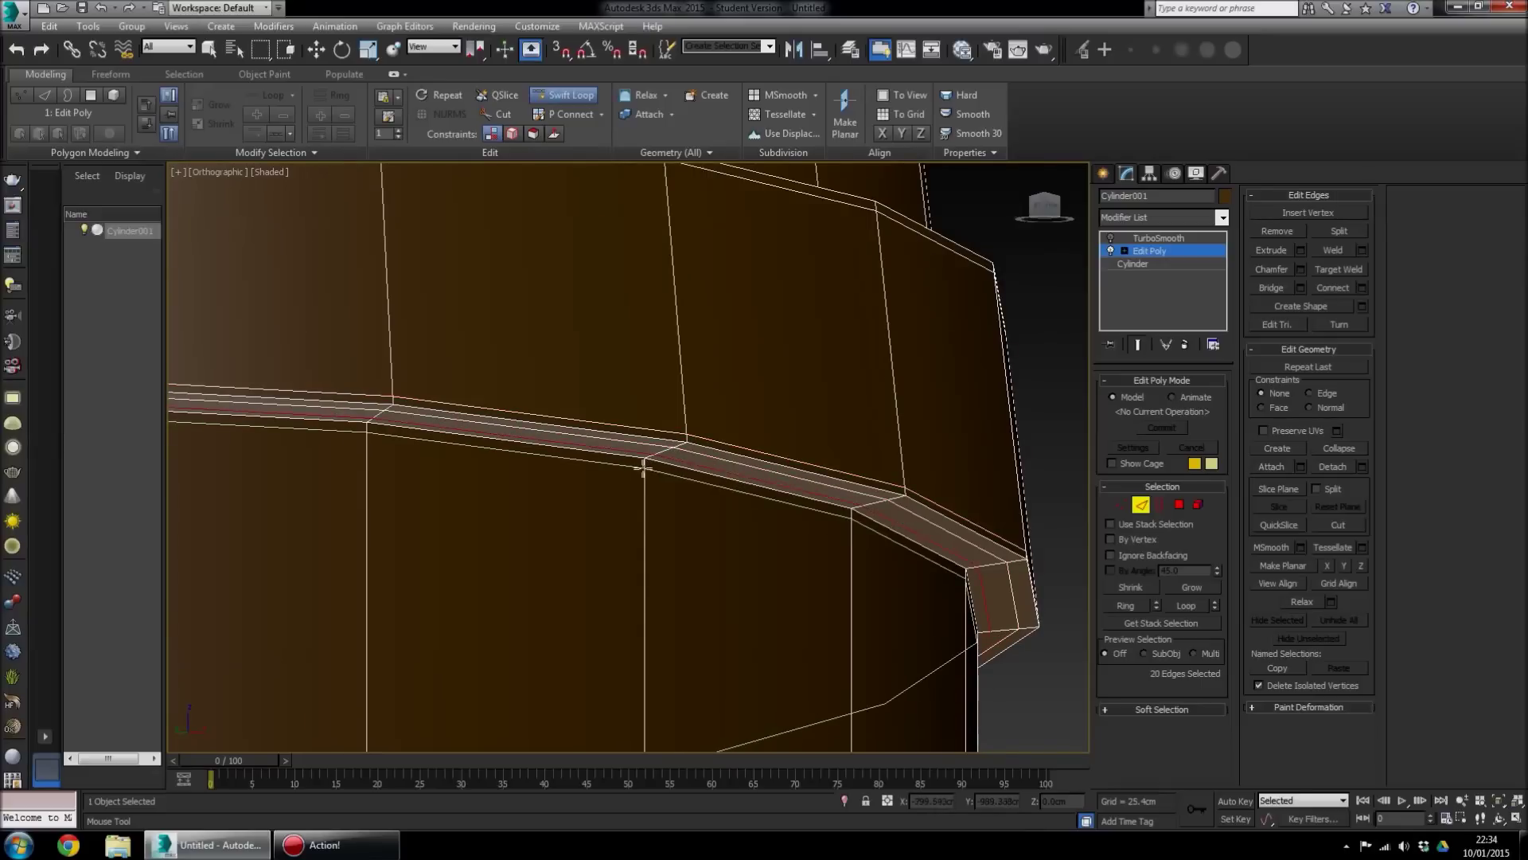
{"action": "left_click", "coordinate": [643, 465]}
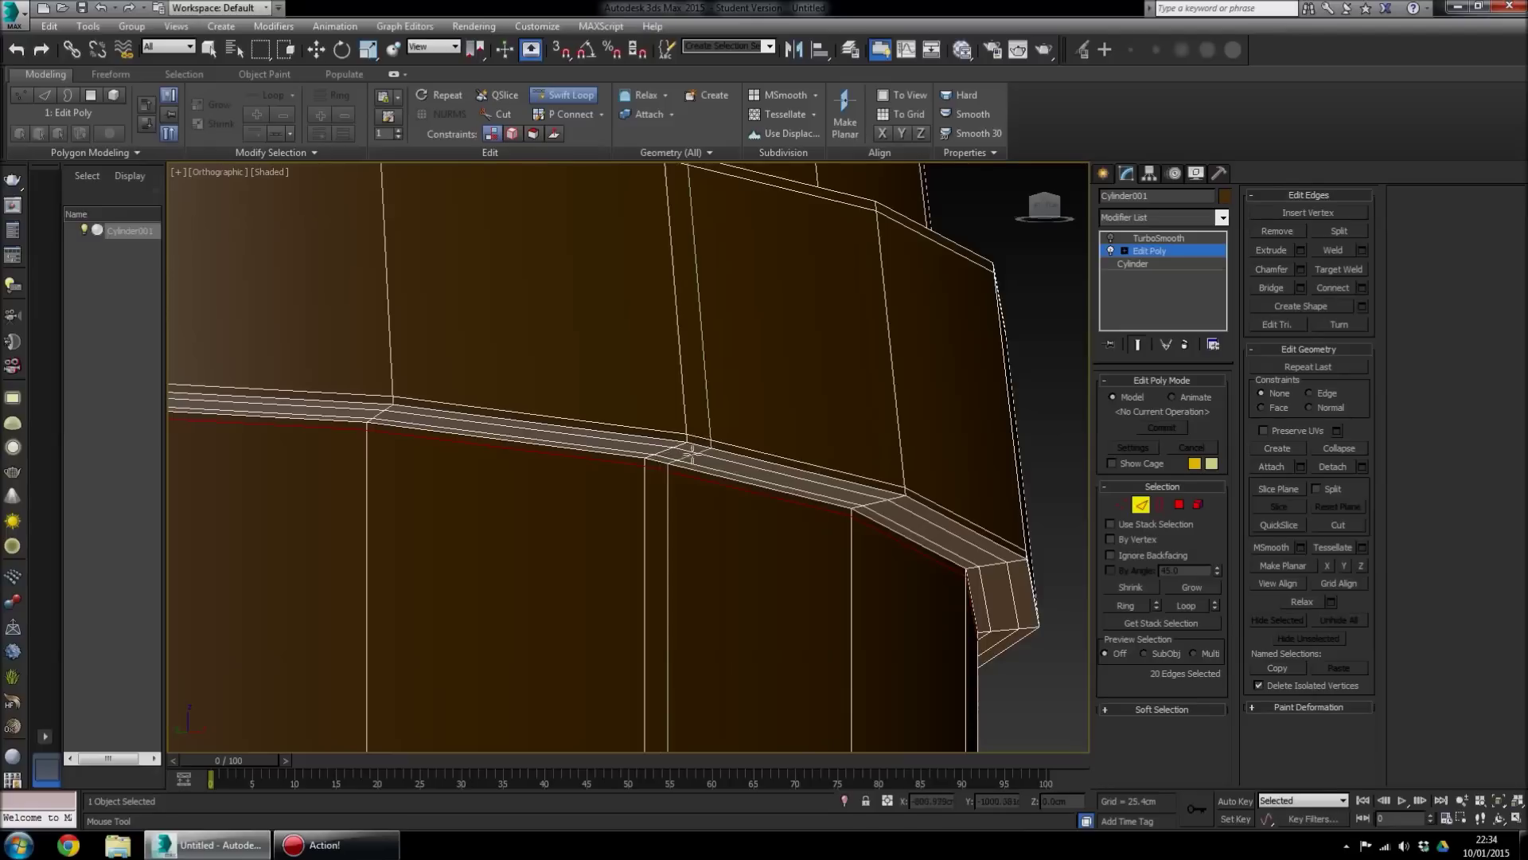
{"action": "middle_click_drag", "start_coordinate": [808, 553], "coordinate": [816, 401]}
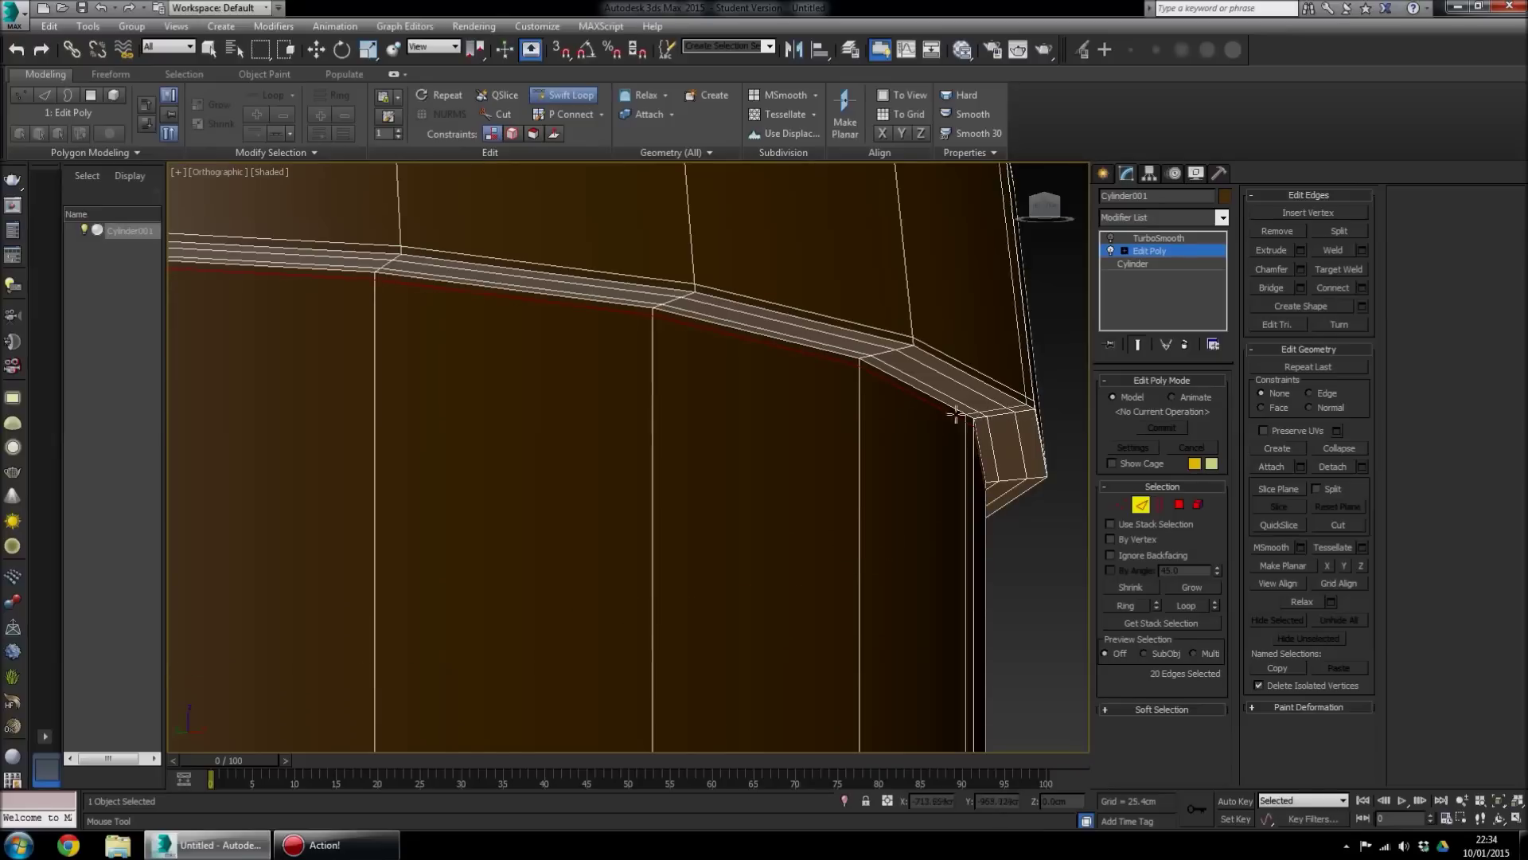
Use SwiftLoop to add edge loops on the barrel body just above the third hoop and along its upper ledge's inner and outer edges
{"action": "middle_click_drag", "start_coordinate": [898, 415], "coordinate": [841, 501], "text": "alt"}
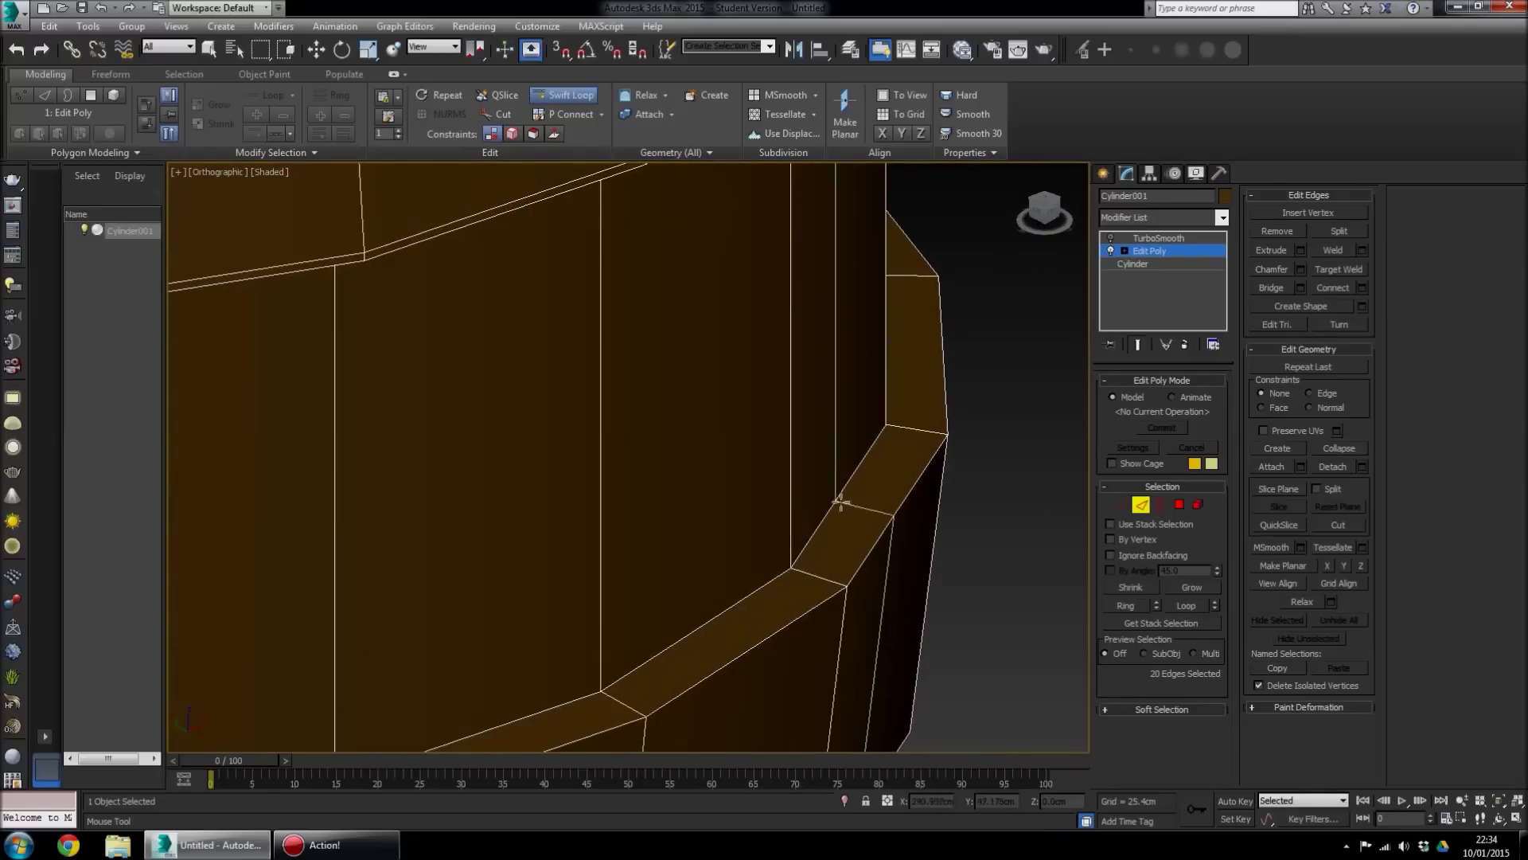
{"action": "left_click", "coordinate": [789, 560]}
{"action": "left_click", "coordinate": [802, 571]}
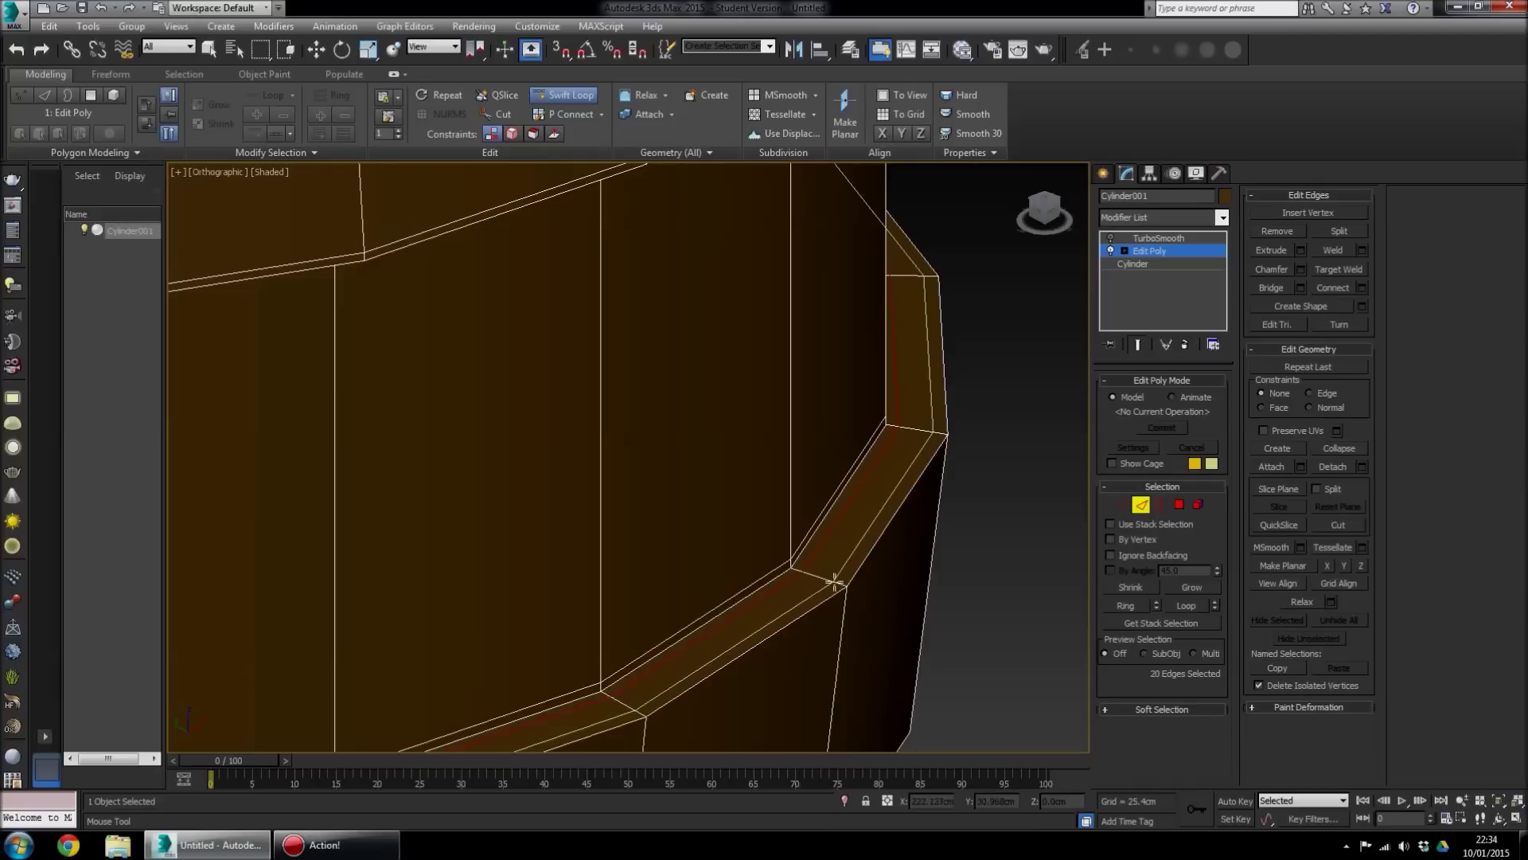
{"action": "left_click", "coordinate": [834, 582]}
Add supporting edge loops along the outer and inner edges of the third hoop's underside
{"action": "middle_click_drag", "start_coordinate": [843, 580], "coordinate": [826, 423], "text": "alt"}
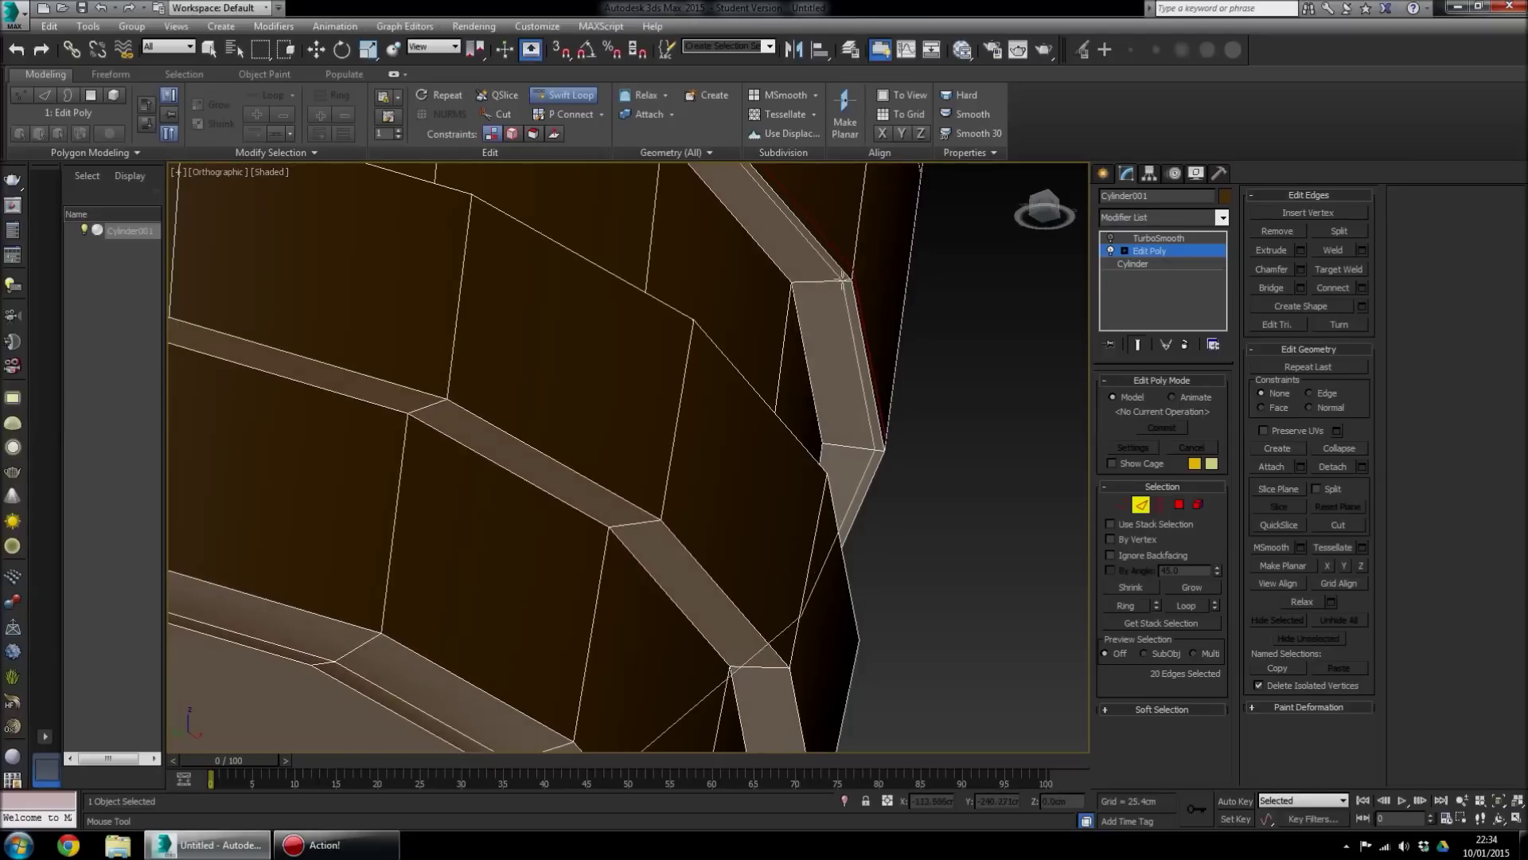
{"action": "left_click", "coordinate": [844, 282]}
{"action": "left_click", "coordinate": [804, 283]}
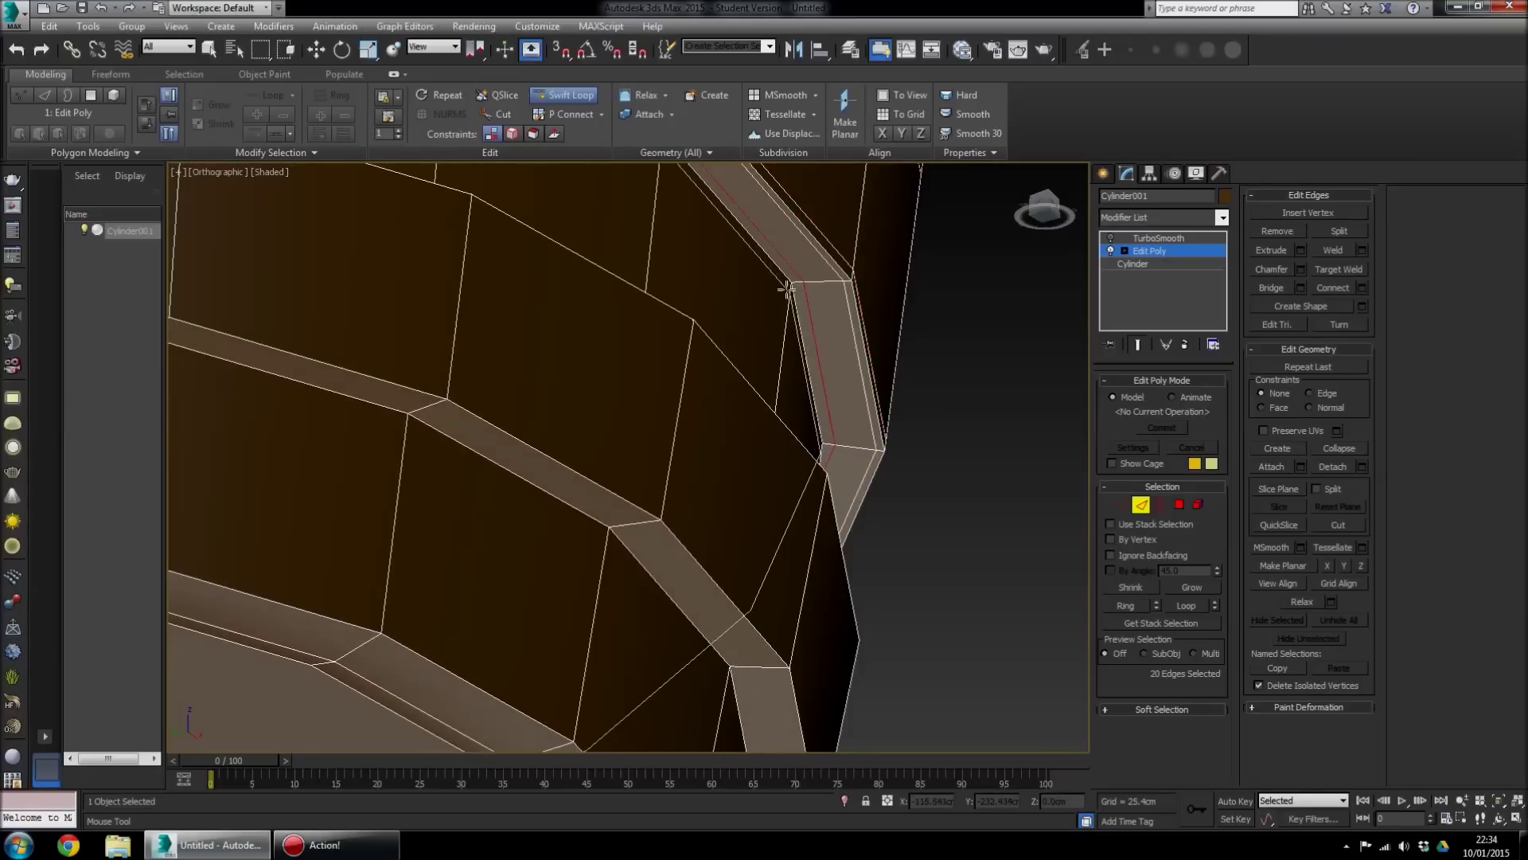
Add supporting edge loops along the inner and outer edges of the lowest hoop's upper ledge
{"action": "middle_click_drag", "start_coordinate": [778, 385], "coordinate": [759, 476], "text": "alt"}
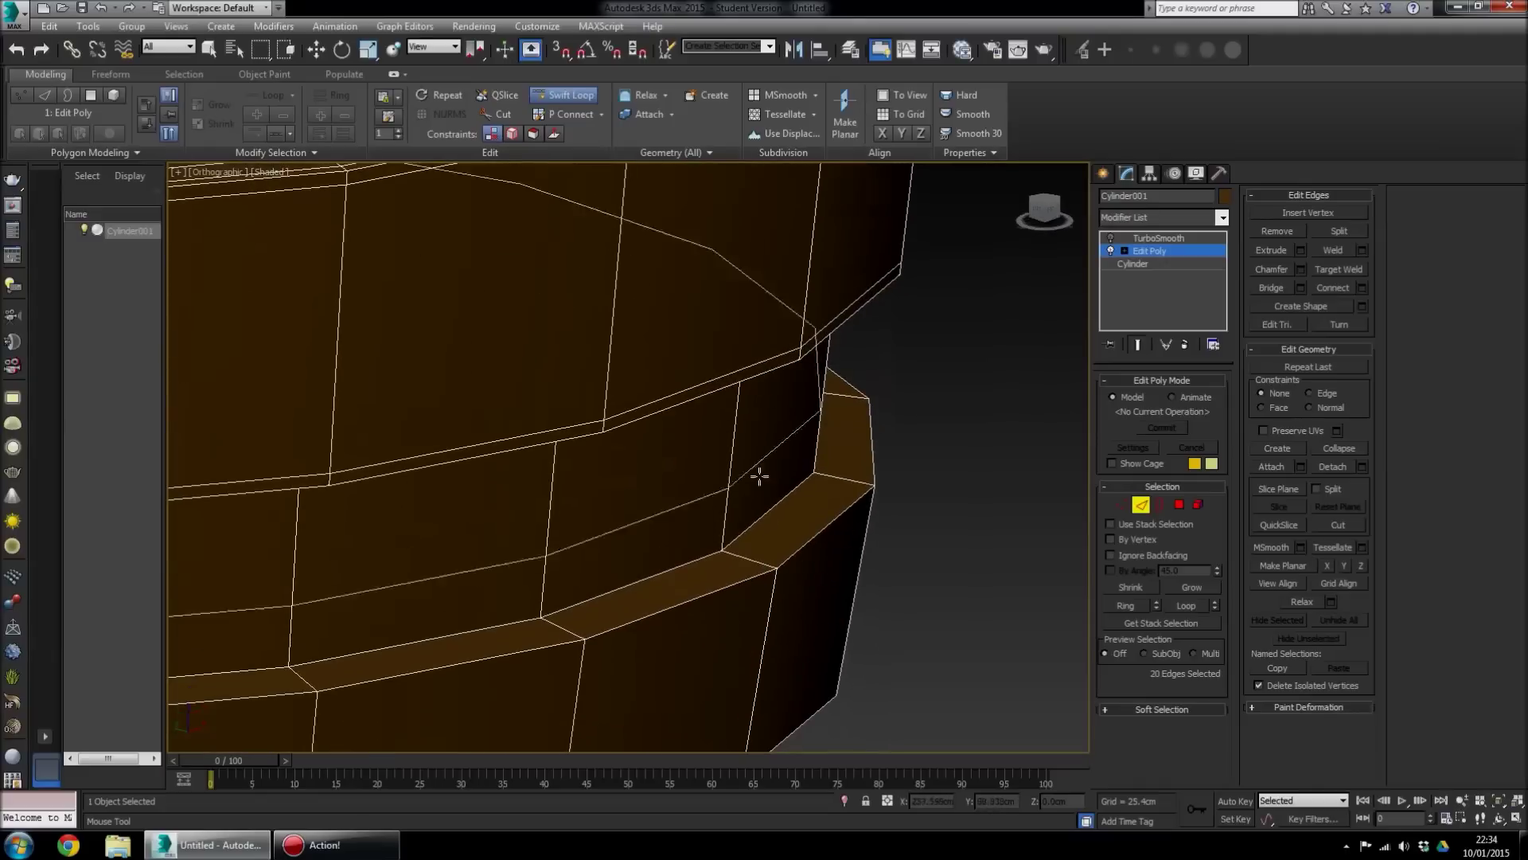
{"action": "left_click", "coordinate": [730, 551]}
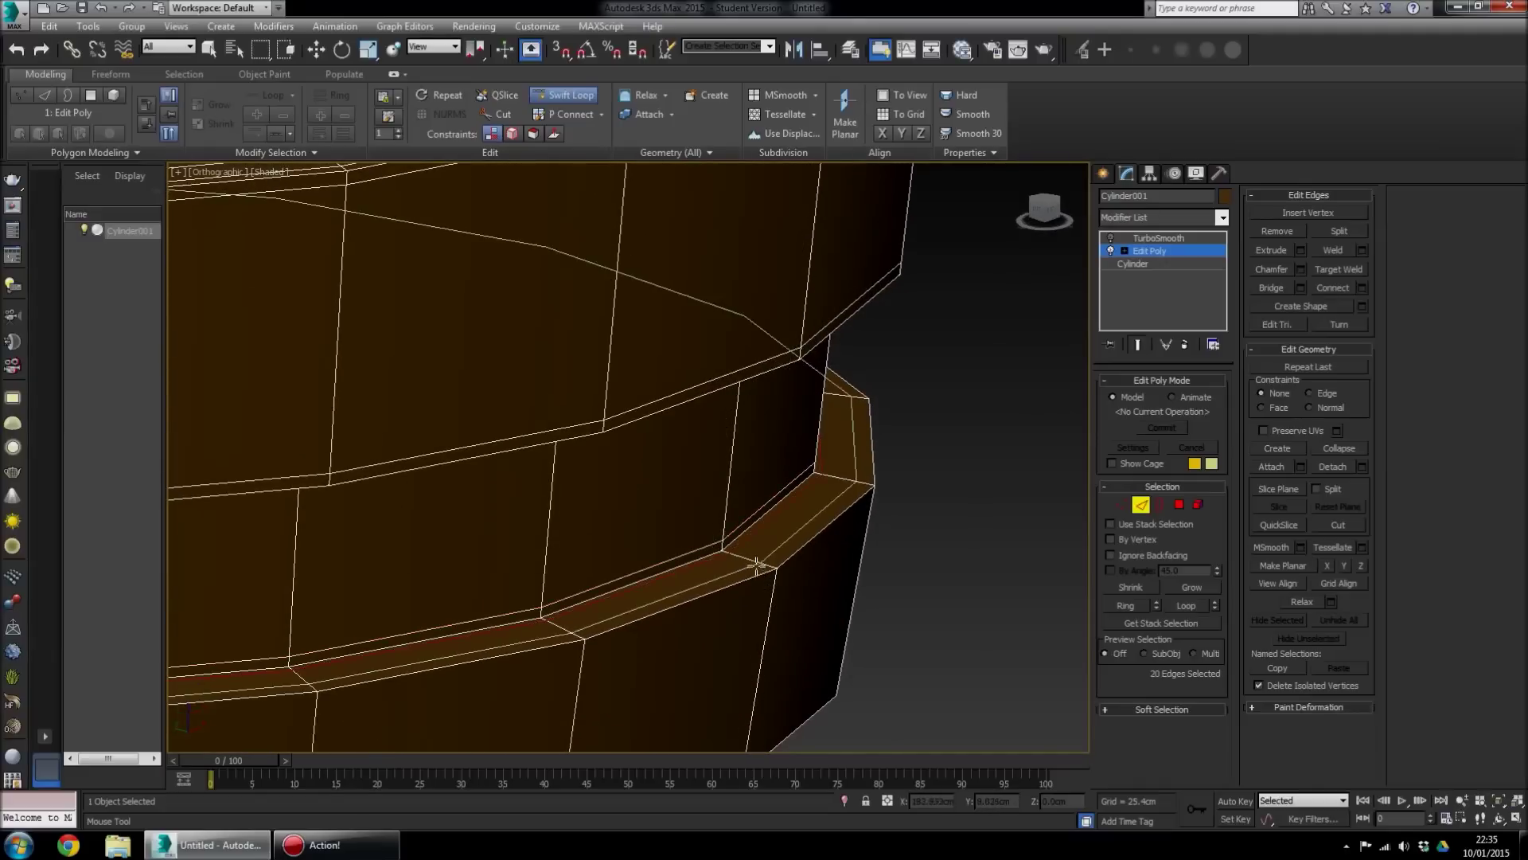
{"action": "left_click", "coordinate": [763, 564]}
Add supporting edge loops along the outer and inner edges of the lowest hoop's underside
{"action": "middle_click_drag", "start_coordinate": [776, 581], "coordinate": [714, 347], "text": "alt"}
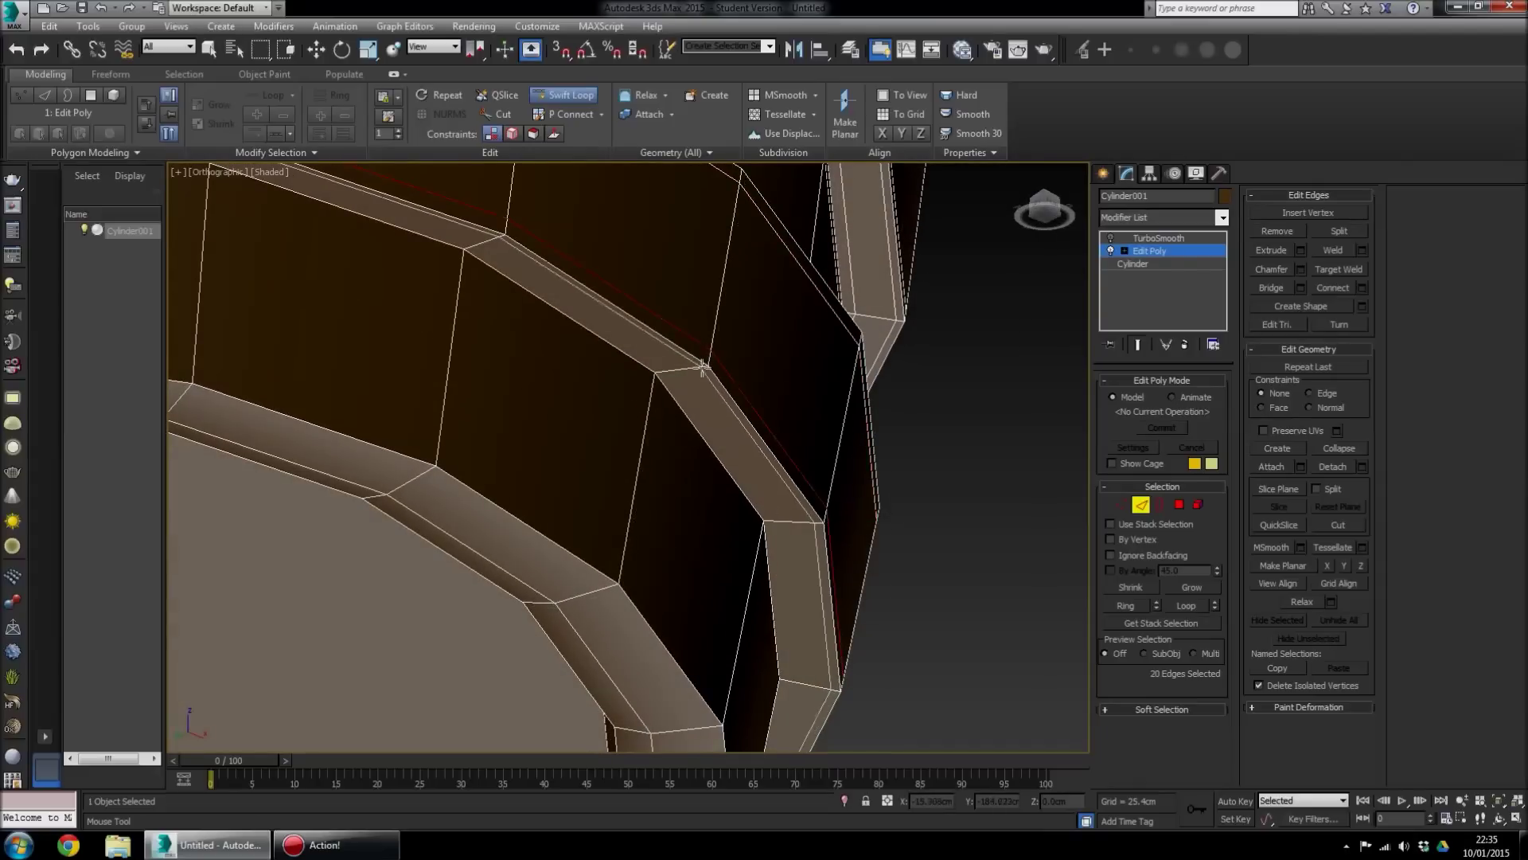
{"action": "left_click", "coordinate": [700, 367]}
{"action": "left_click", "coordinate": [667, 372]}
Leave SwiftLoop, turn the TurboSmooth display back on and exit edge sub-object mode
{"action": "mouse_move", "coordinate": [651, 385]}
{"action": "middle_mouse_down", "text": "alt"}
{"action": "mouse_move", "coordinate": [618, 474]}
{"action": "mouse_move", "coordinate": [696, 393]}
{"action": "mouse_move", "coordinate": [711, 317]}
{"action": "mouse_move", "coordinate": [693, 346]}
{"action": "mouse_move", "coordinate": [685, 331]}
{"action": "mouse_move", "coordinate": [688, 353]}
{"action": "mouse_move", "coordinate": [672, 351]}
{"action": "mouse_move", "coordinate": [758, 350]}
{"action": "mouse_move", "coordinate": [659, 406]}
{"action": "middle_mouse_up", "text": "alt"}
{"action": "scroll", "coordinate": [659, 406], "scroll_direction": "down", "scroll_amount": 7}
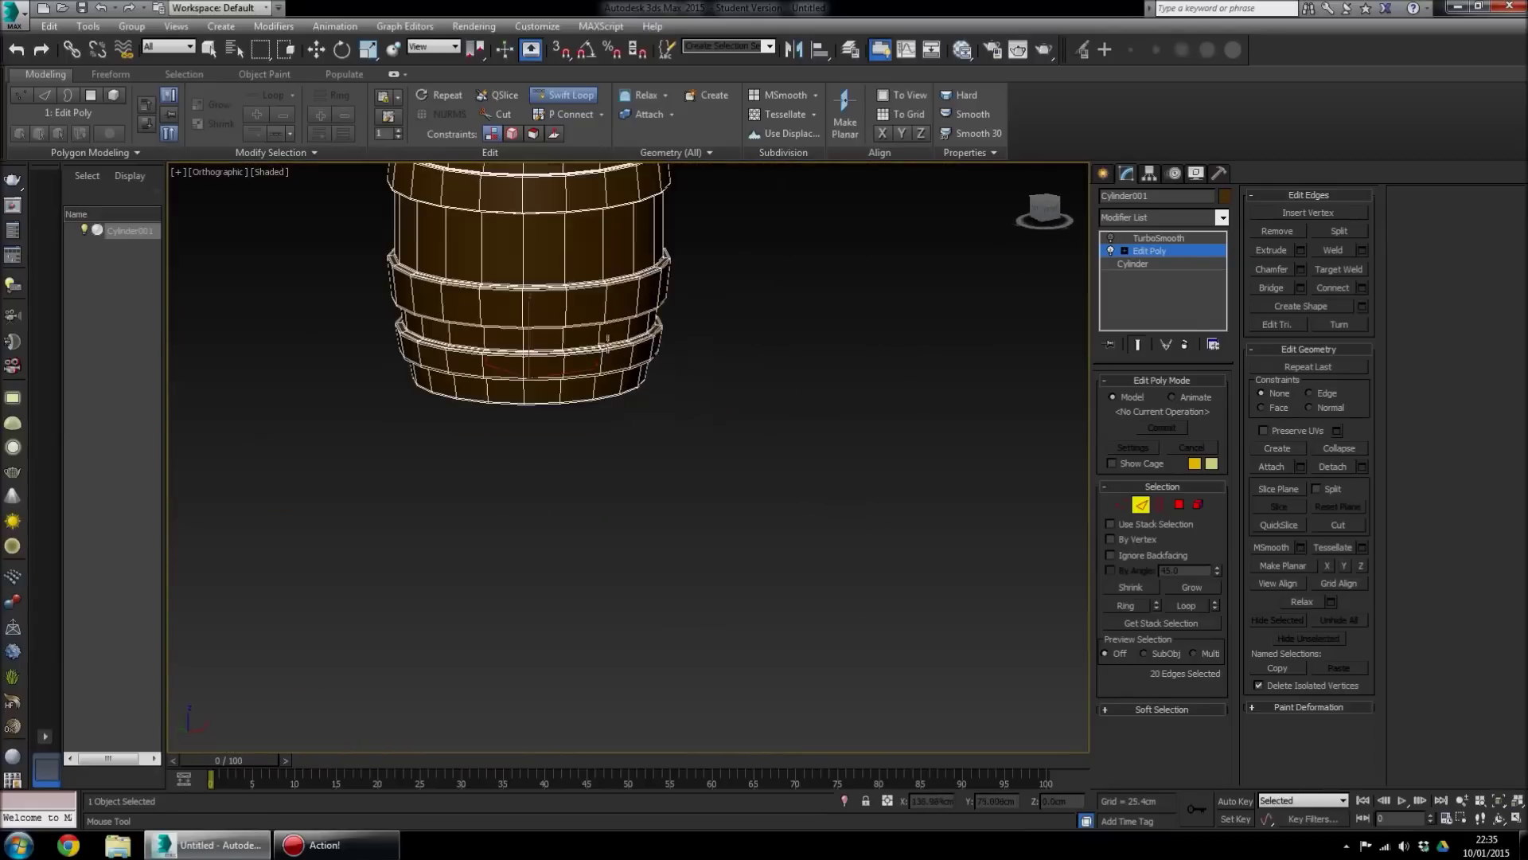
{"action": "middle_click_drag", "start_coordinate": [565, 254], "coordinate": [645, 461]}
{"action": "key", "text": "w"}
{"action": "middle_click_drag", "start_coordinate": [753, 342], "coordinate": [712, 353], "text": "alt"}
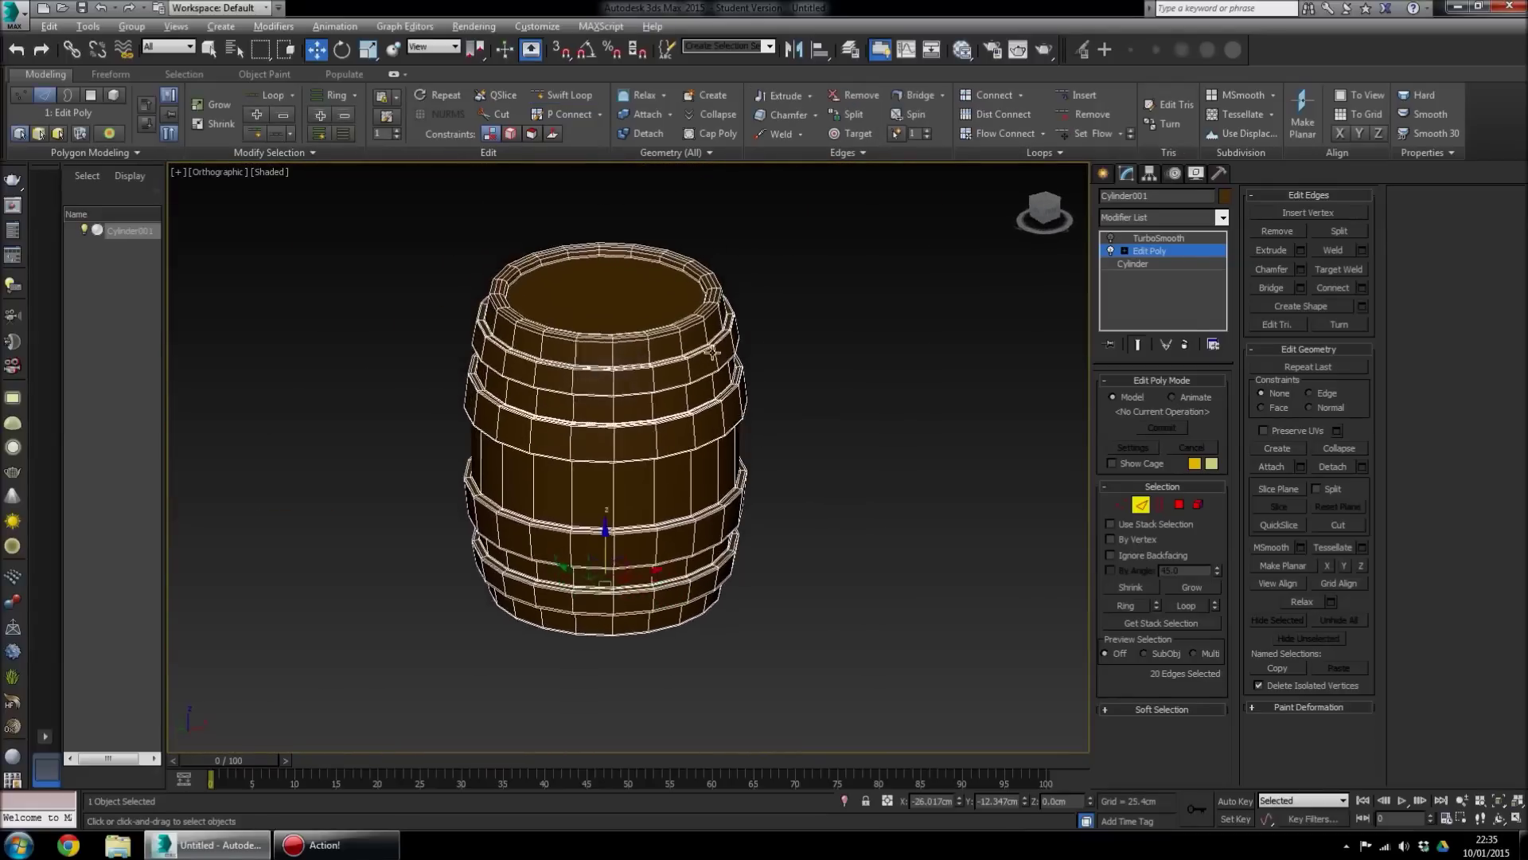
{"action": "scroll", "coordinate": [682, 424], "scroll_direction": "up", "scroll_amount": 3}
{"action": "middle_click_drag", "start_coordinate": [681, 425], "coordinate": [713, 436], "text": "alt"}
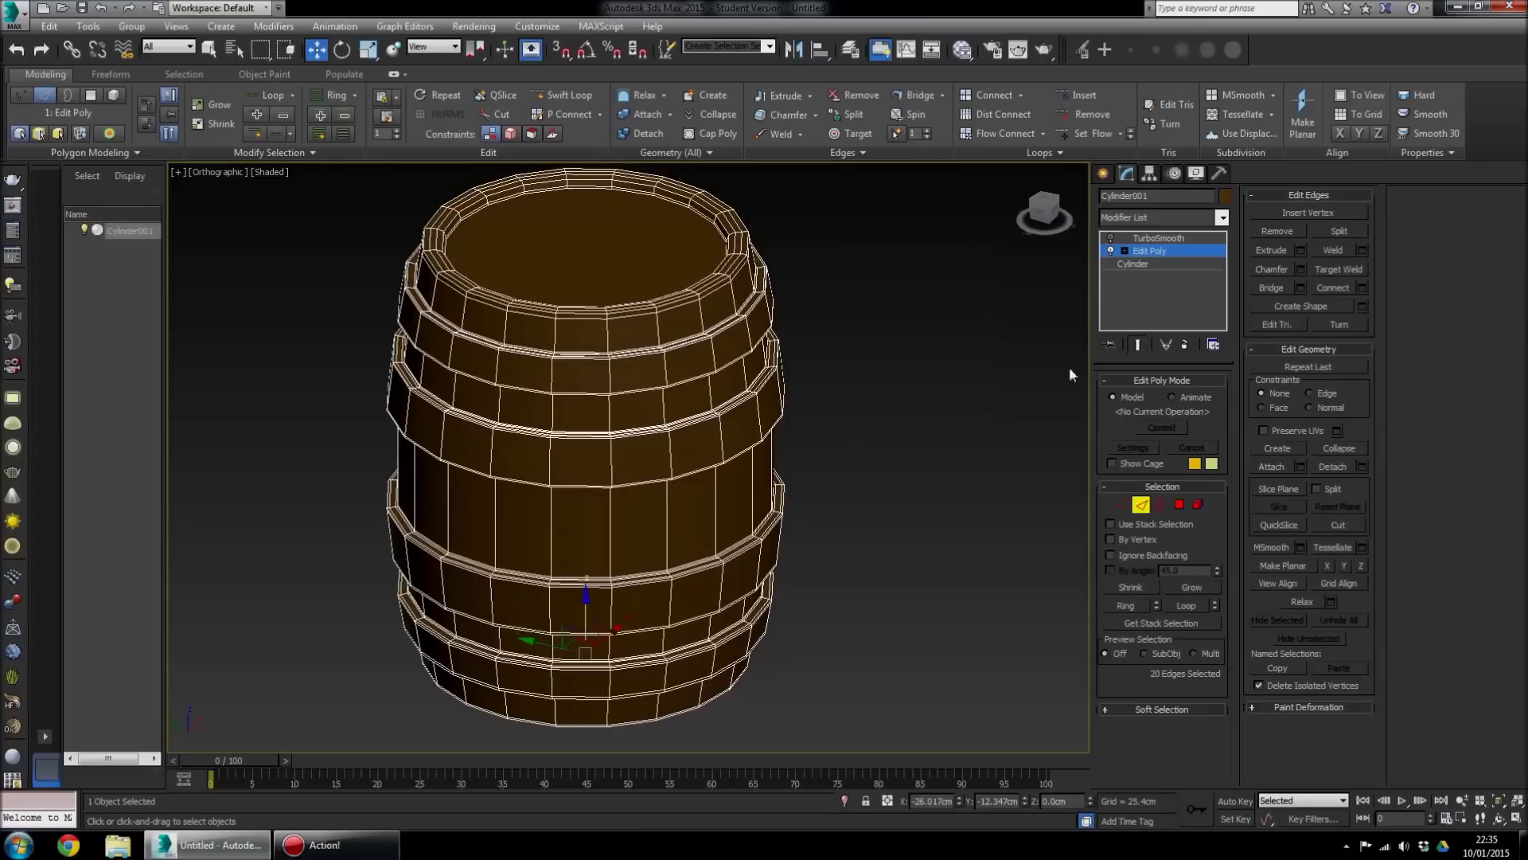
{"action": "left_click", "coordinate": [1112, 238]}
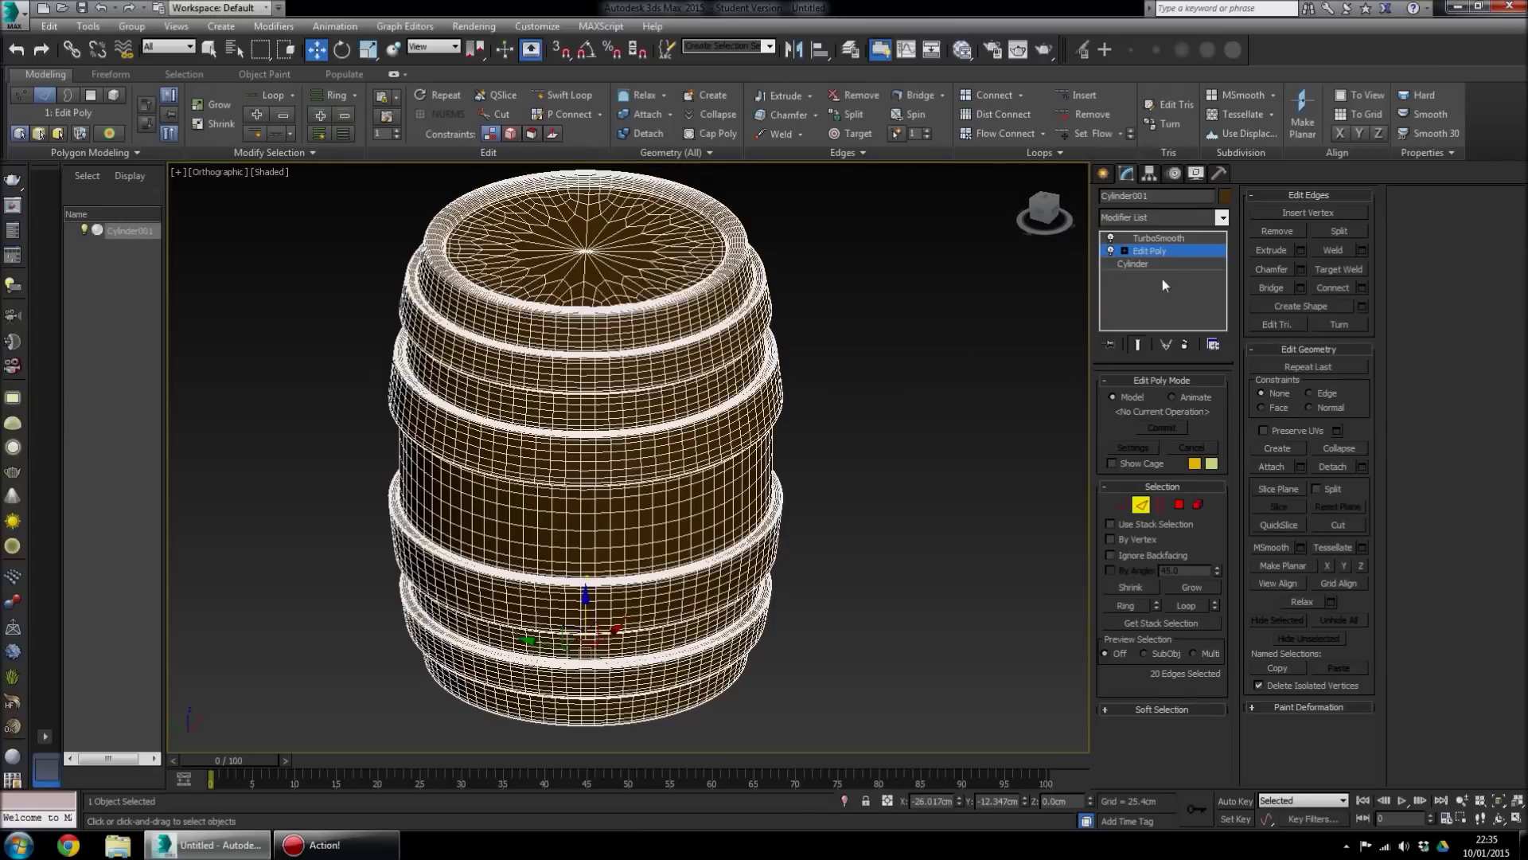
{"action": "left_click", "coordinate": [1141, 504]}
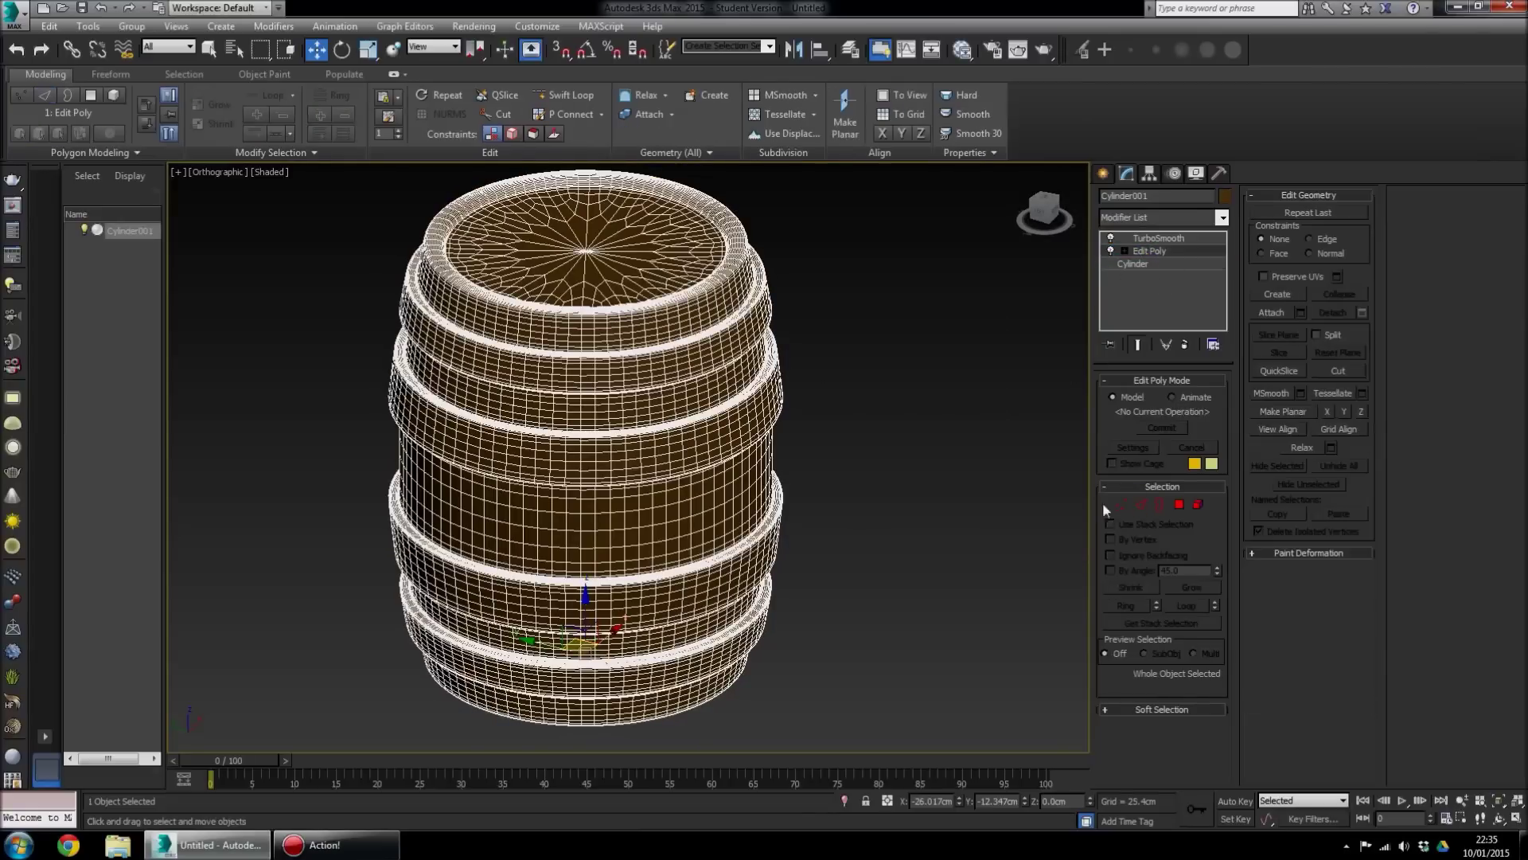
Deselect the barrel and examine the smoothed rim and hoops from several angles
{"action": "left_click", "coordinate": [941, 475]}
{"action": "middle_click_drag", "start_coordinate": [714, 409], "coordinate": [730, 532]}
{"action": "left_click", "coordinate": [778, 441]}
{"action": "middle_click_drag", "start_coordinate": [730, 531], "coordinate": [736, 495], "text": "alt"}
{"action": "left_click", "coordinate": [942, 491]}
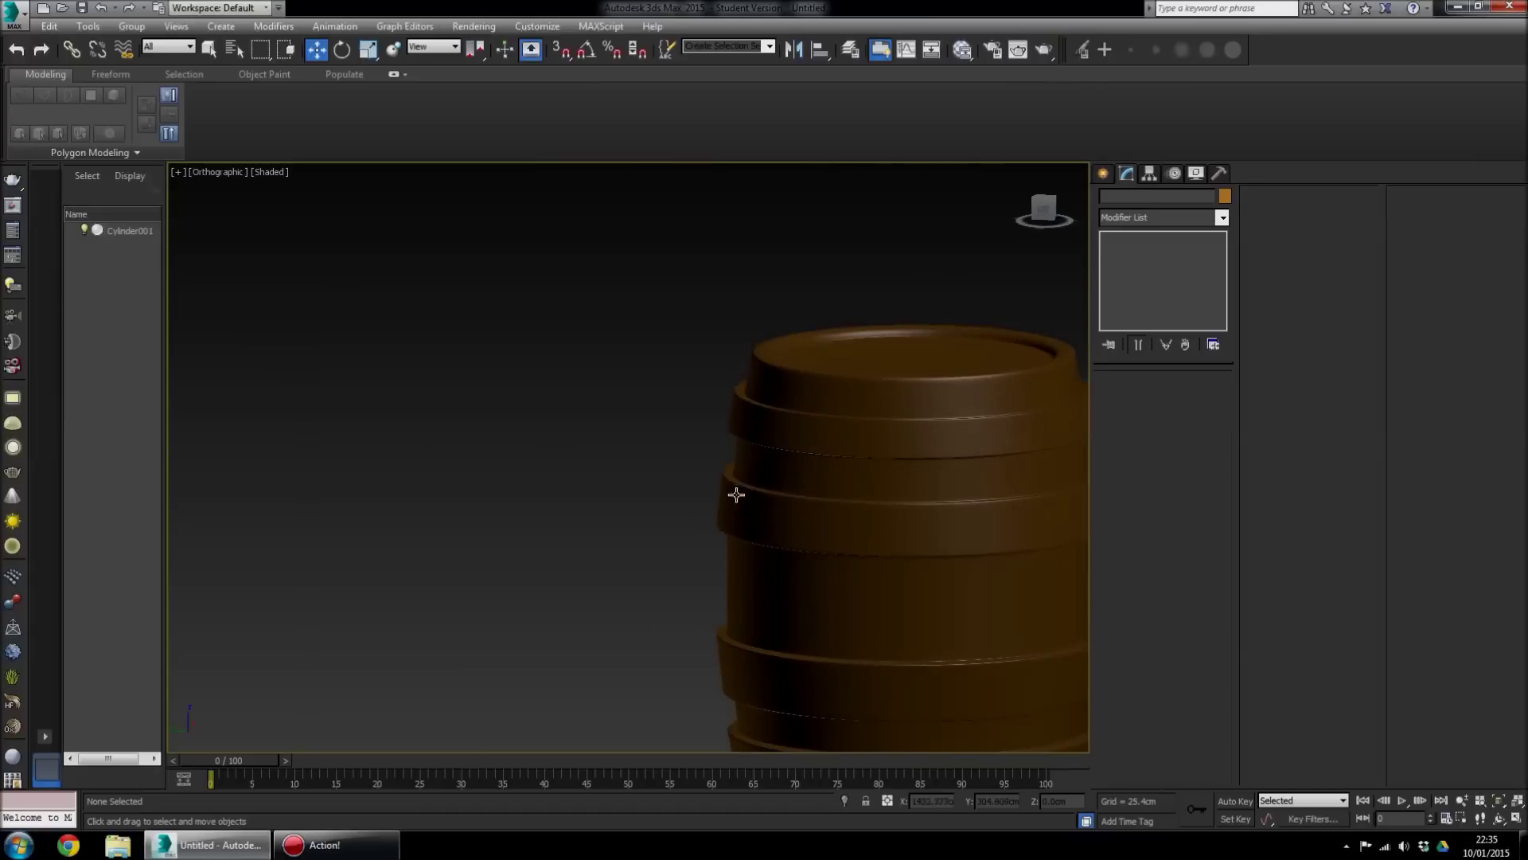
{"action": "middle_click_drag", "start_coordinate": [843, 563], "coordinate": [669, 437]}
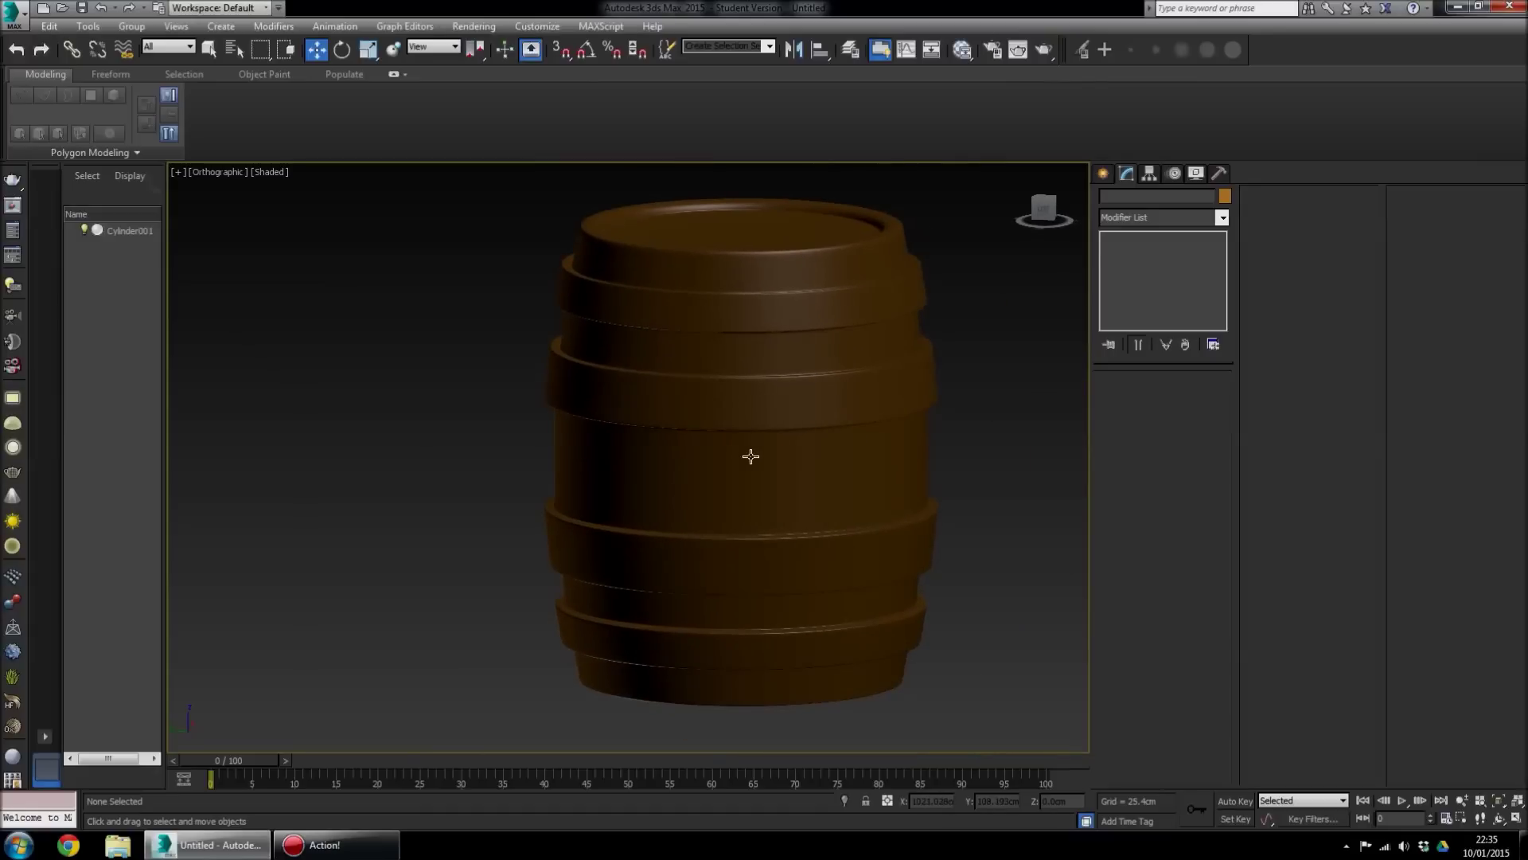
{"action": "scroll", "coordinate": [757, 456], "scroll_direction": "up", "scroll_amount": 2}
{"action": "middle_click_drag", "start_coordinate": [757, 456], "coordinate": [607, 445]}
Switch the viewport from orthographic to perspective view and frame the whole barrel
{"action": "key", "text": "p"}
{"action": "scroll", "coordinate": [676, 437], "scroll_direction": "down", "scroll_amount": 4}
{"action": "left_click", "coordinate": [700, 470]}
{"action": "middle_click_drag", "start_coordinate": [827, 453], "coordinate": [755, 513]}
{"action": "left_click", "coordinate": [844, 486]}
Select the barrel, try TurboSmooth with 1 iteration and set the iterations back to 2
{"action": "left_click", "coordinate": [689, 470]}
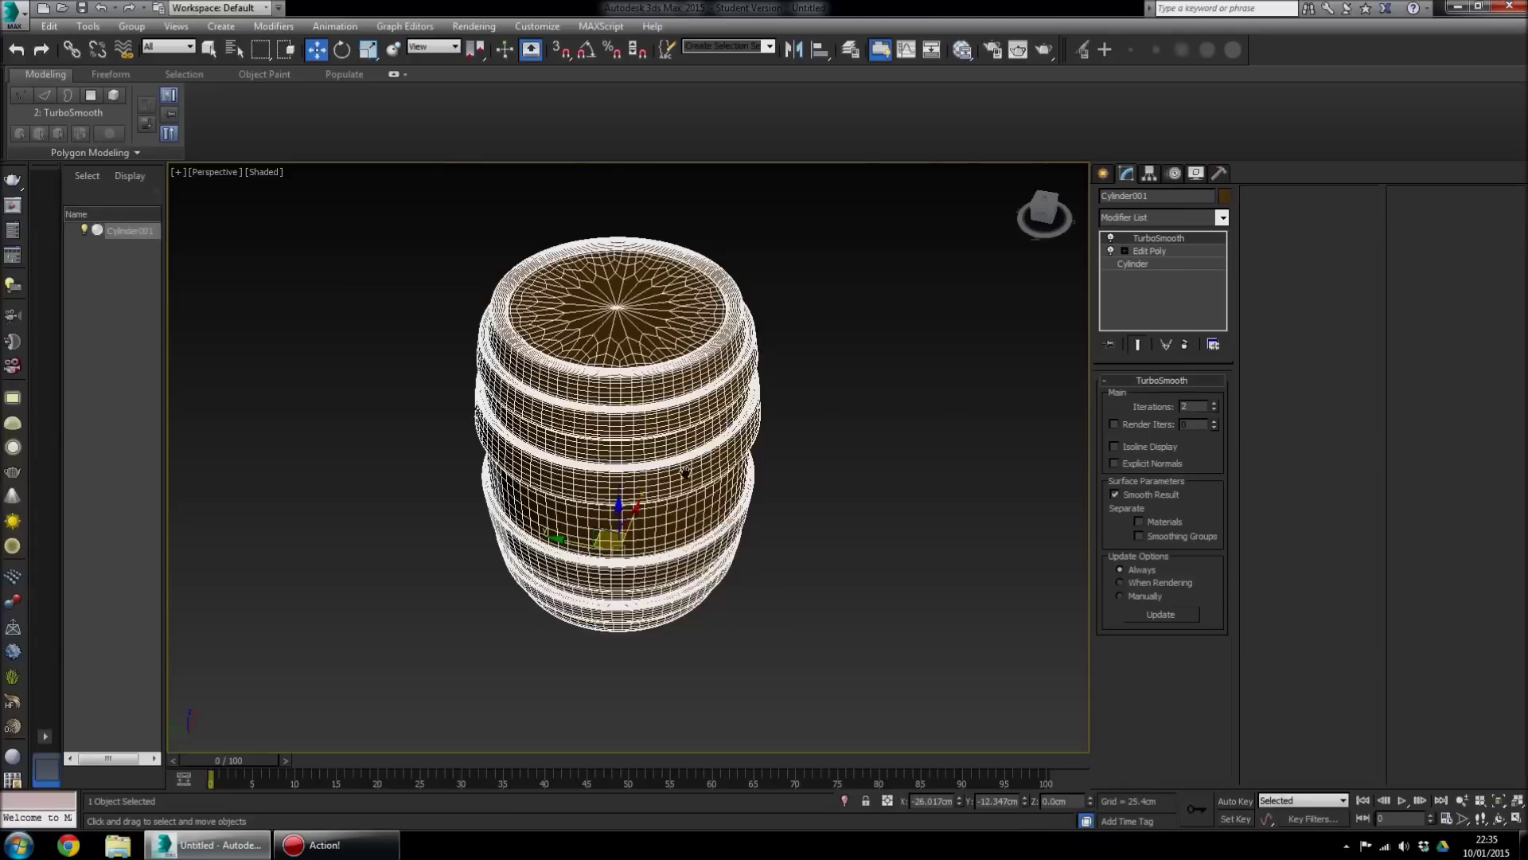
{"action": "middle_click_drag", "start_coordinate": [689, 471], "coordinate": [707, 514]}
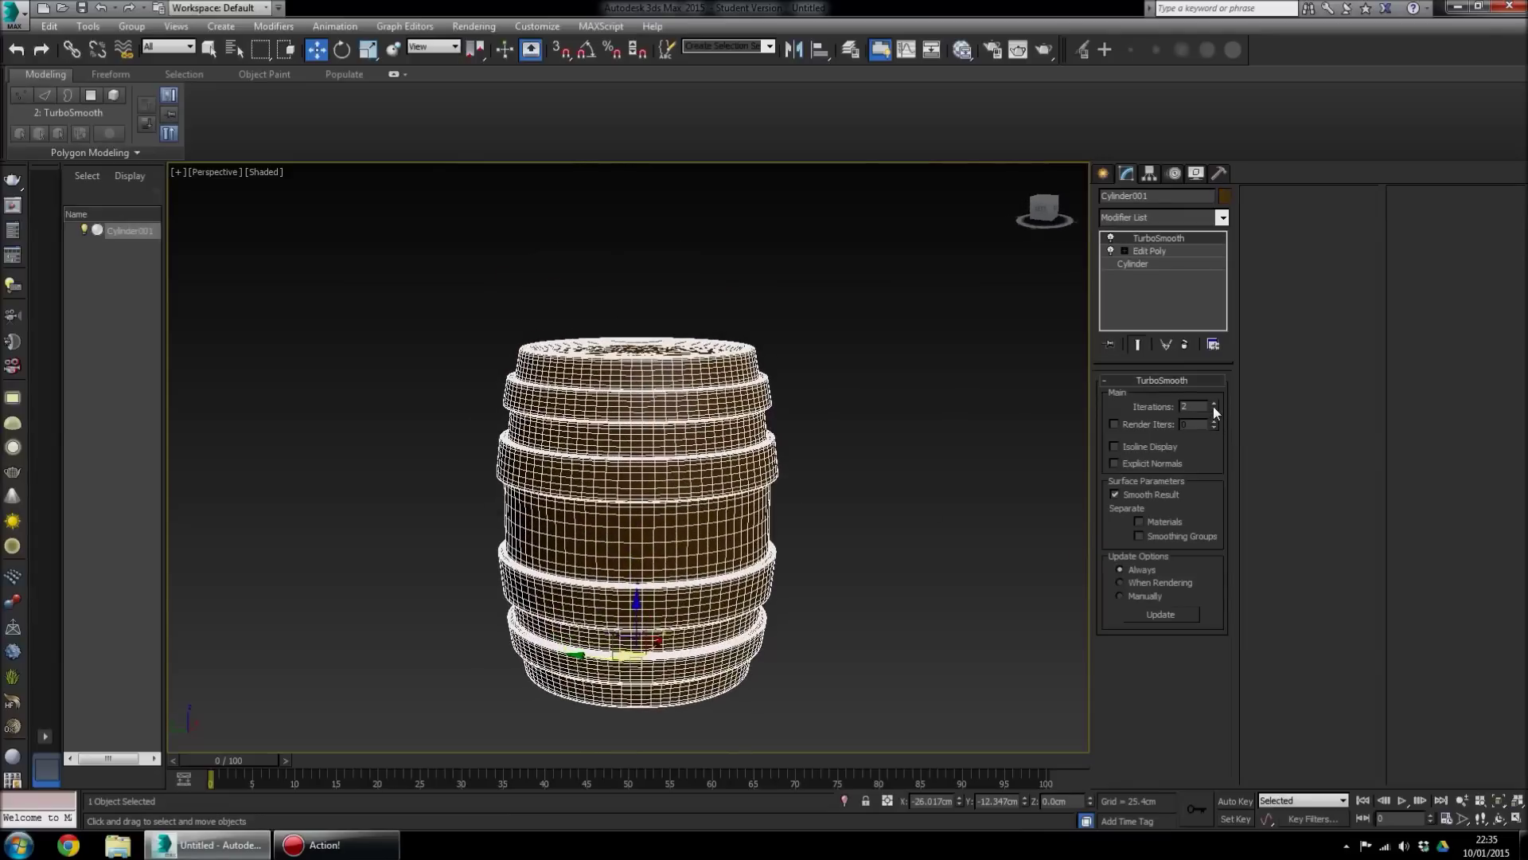
{"action": "left_click", "coordinate": [1214, 409]}
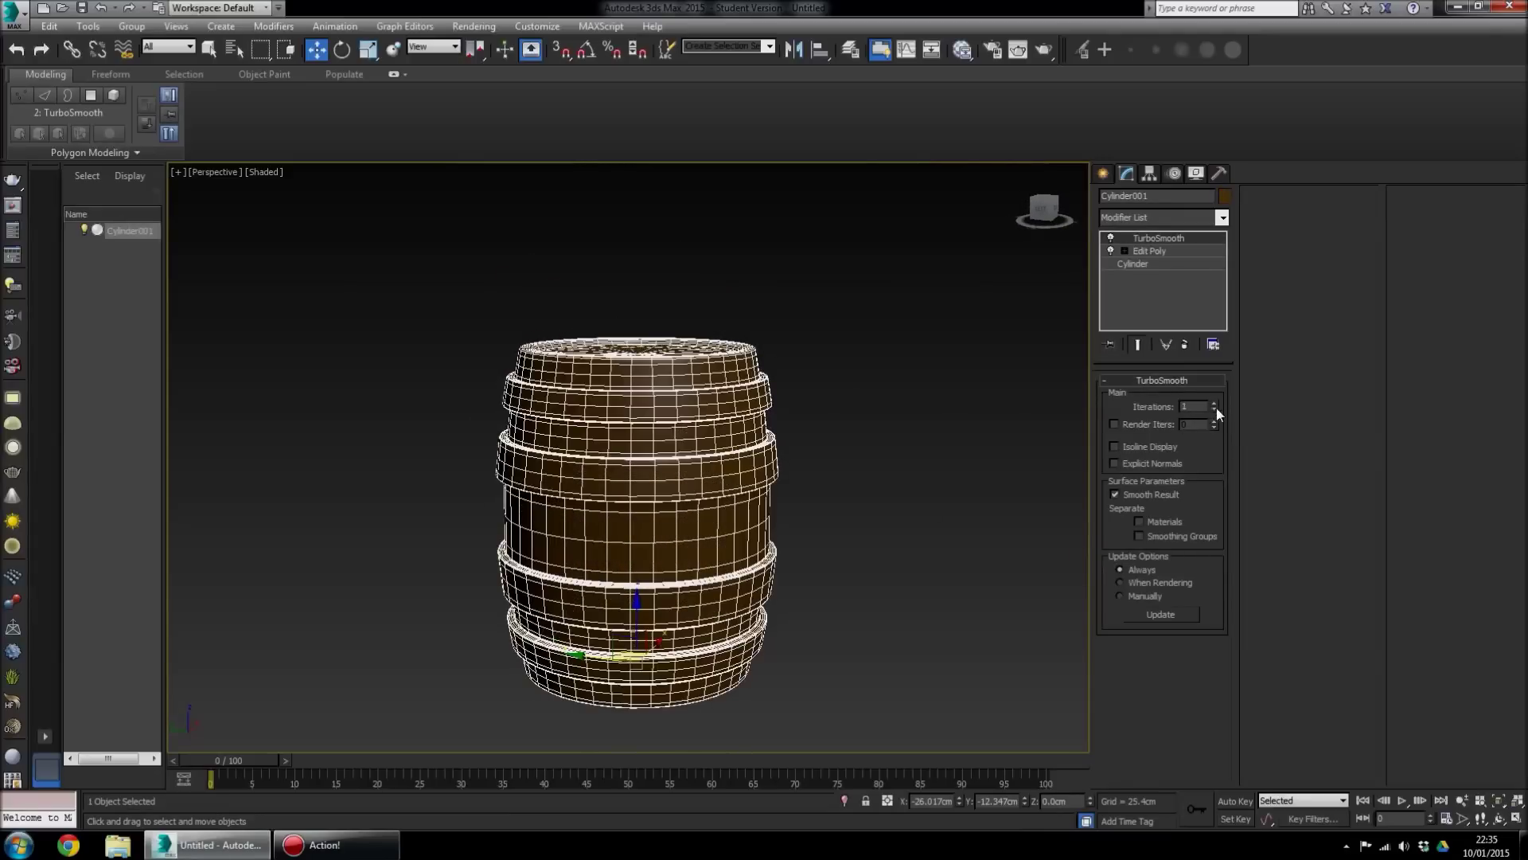
{"action": "left_click", "coordinate": [1215, 404]}
Deselect the barrel and examine its finished smoothed surface and wireframe in perspective, from above and from the side
{"action": "left_click", "coordinate": [857, 470]}
{"action": "middle_click_drag", "start_coordinate": [690, 477], "coordinate": [743, 521], "text": "alt"}
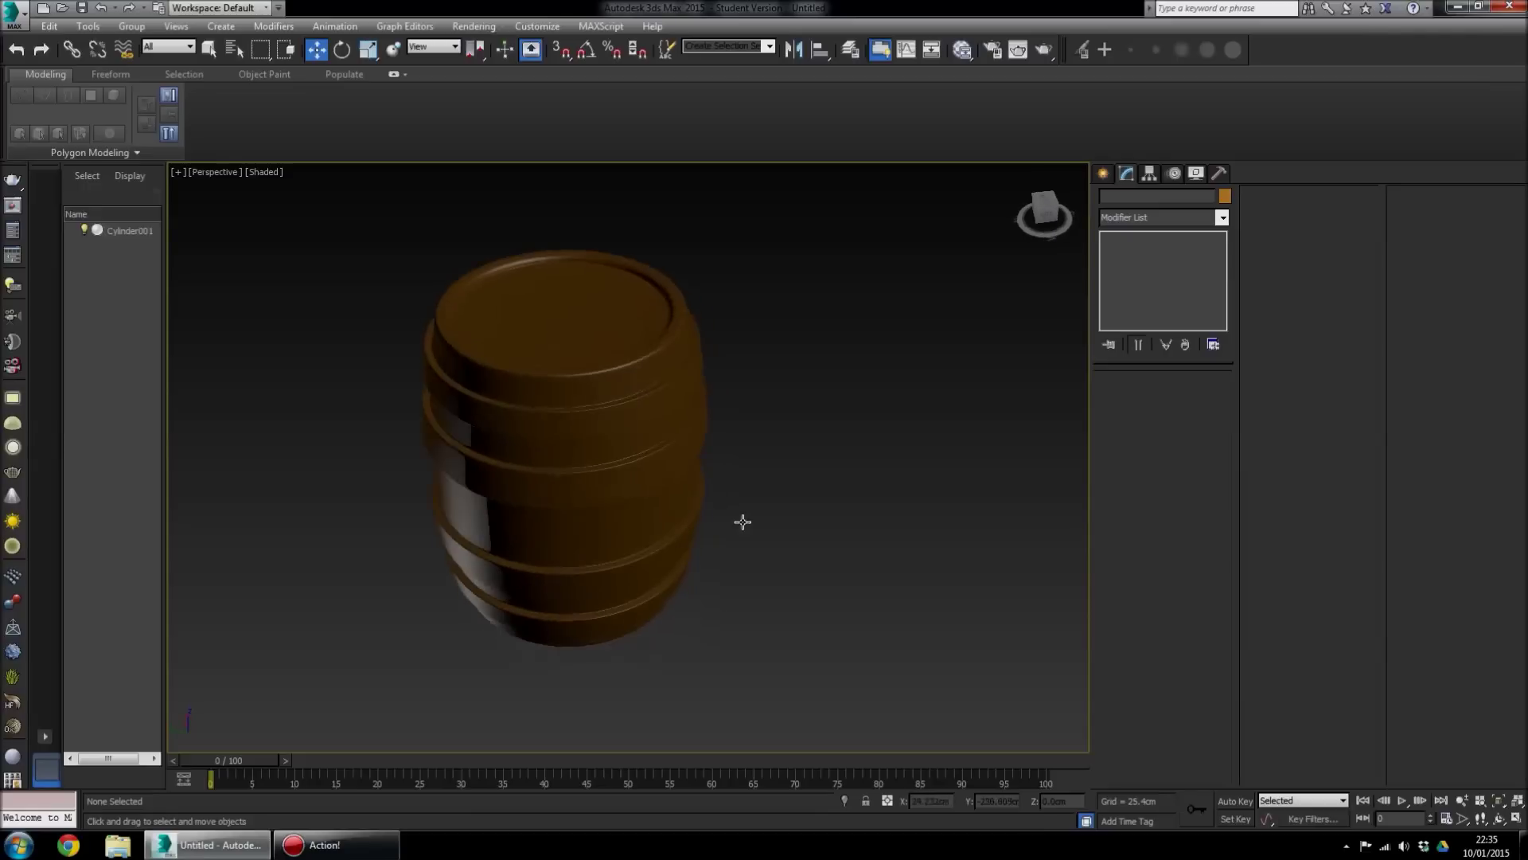
{"action": "scroll", "coordinate": [540, 465], "scroll_direction": "up", "scroll_amount": 2}
{"action": "middle_click_drag", "start_coordinate": [542, 467], "coordinate": [582, 495]}
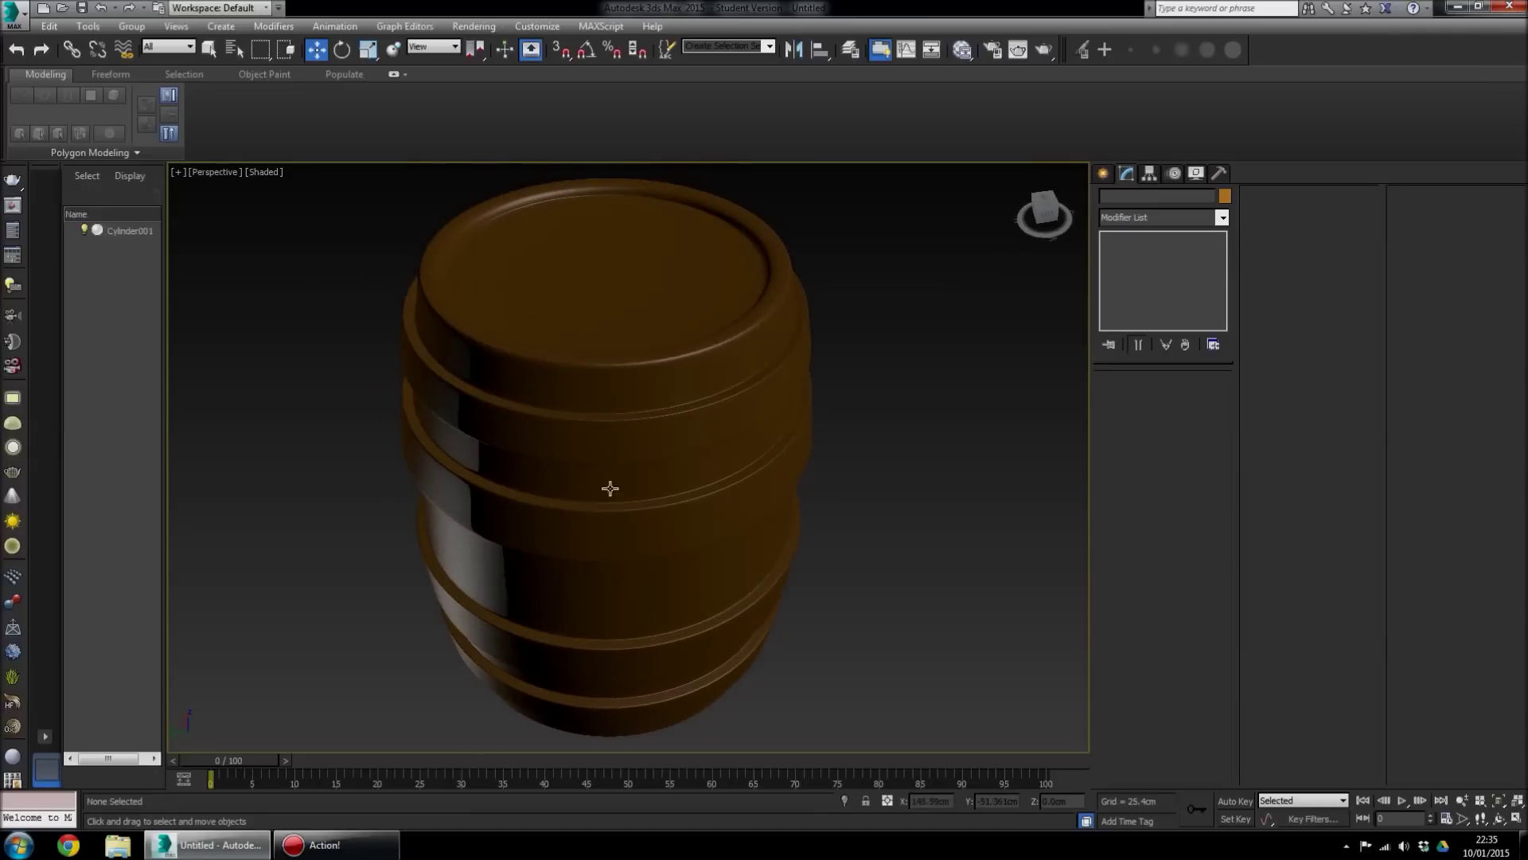
{"action": "scroll", "coordinate": [611, 486], "scroll_direction": "down", "scroll_amount": 3}
{"action": "left_click", "coordinate": [617, 485]}
{"action": "scroll", "coordinate": [675, 506], "scroll_direction": "up", "scroll_amount": 3}
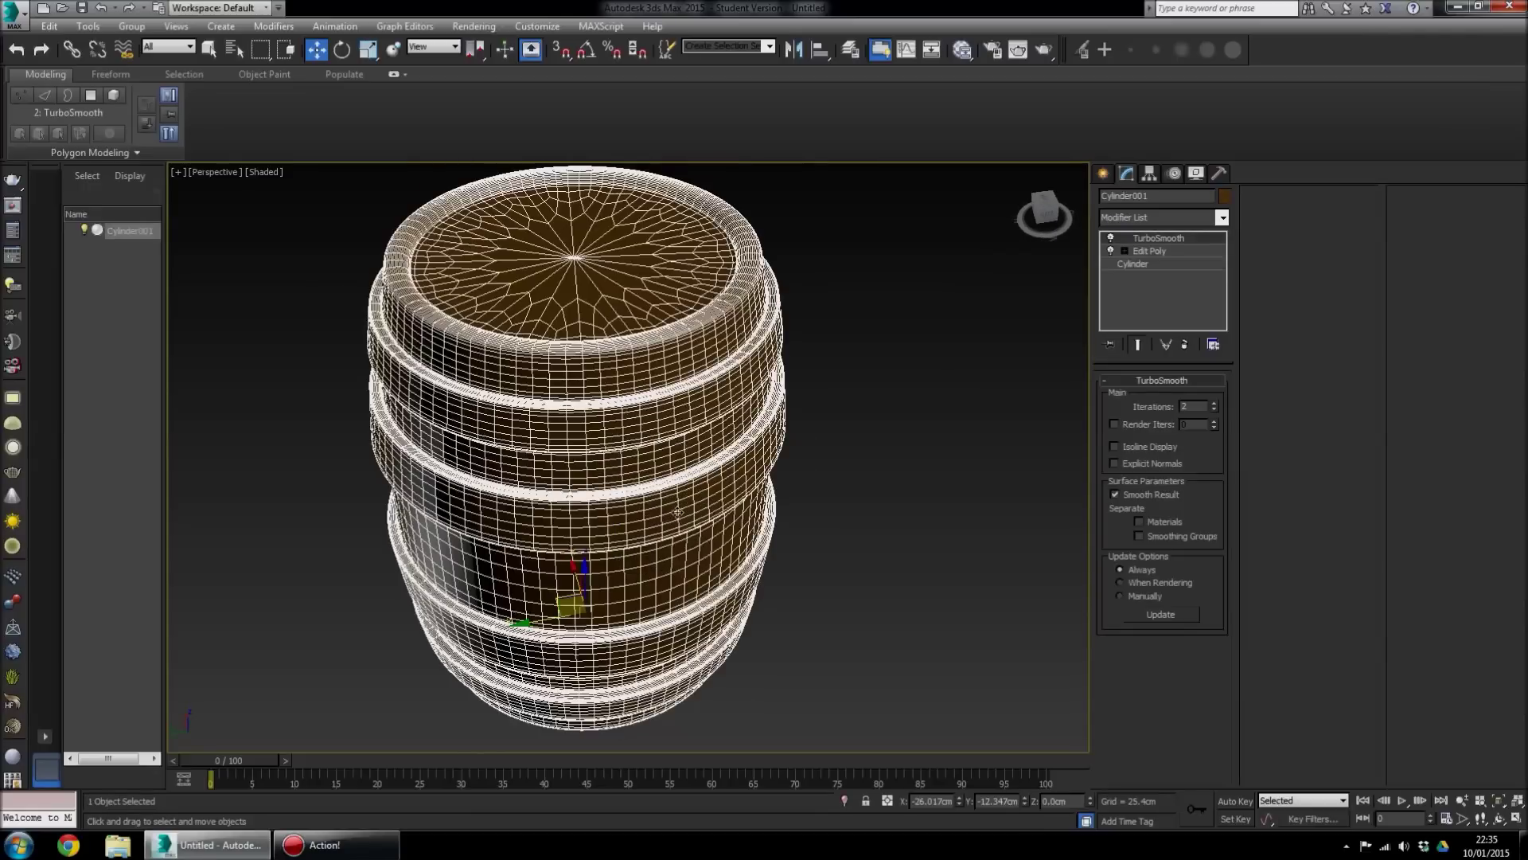
{"action": "left_click", "coordinate": [858, 547]}
{"action": "middle_click_drag", "start_coordinate": [683, 545], "coordinate": [644, 523], "text": "alt"}
{"action": "scroll", "coordinate": [686, 509], "scroll_direction": "down", "scroll_amount": 3}
{"action": "scroll", "coordinate": [687, 510], "scroll_direction": "up", "scroll_amount": 3}
{"action": "scroll", "coordinate": [702, 529], "scroll_direction": "down", "scroll_amount": 3}
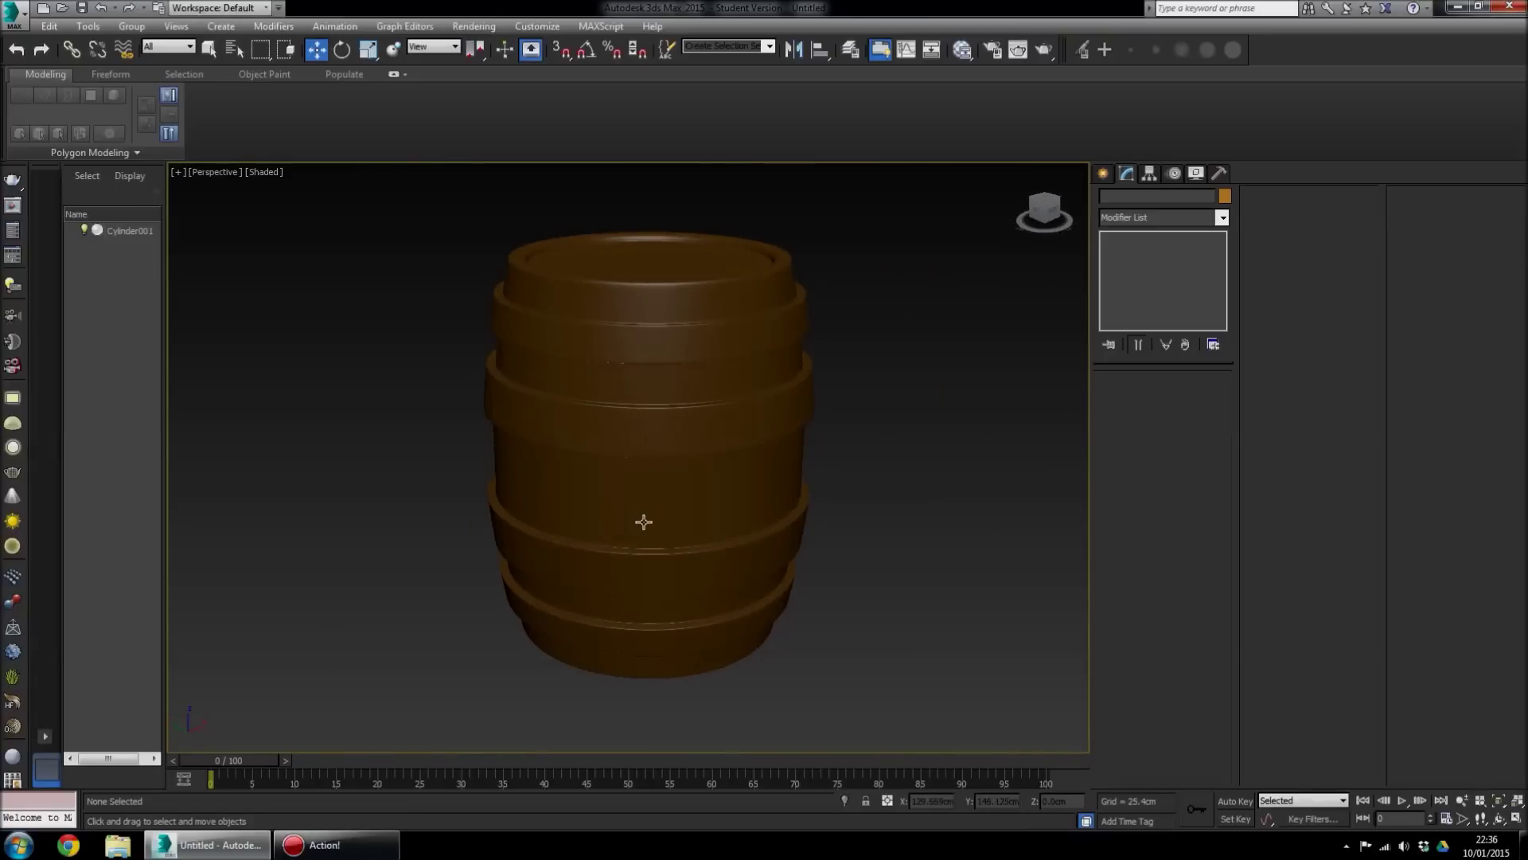